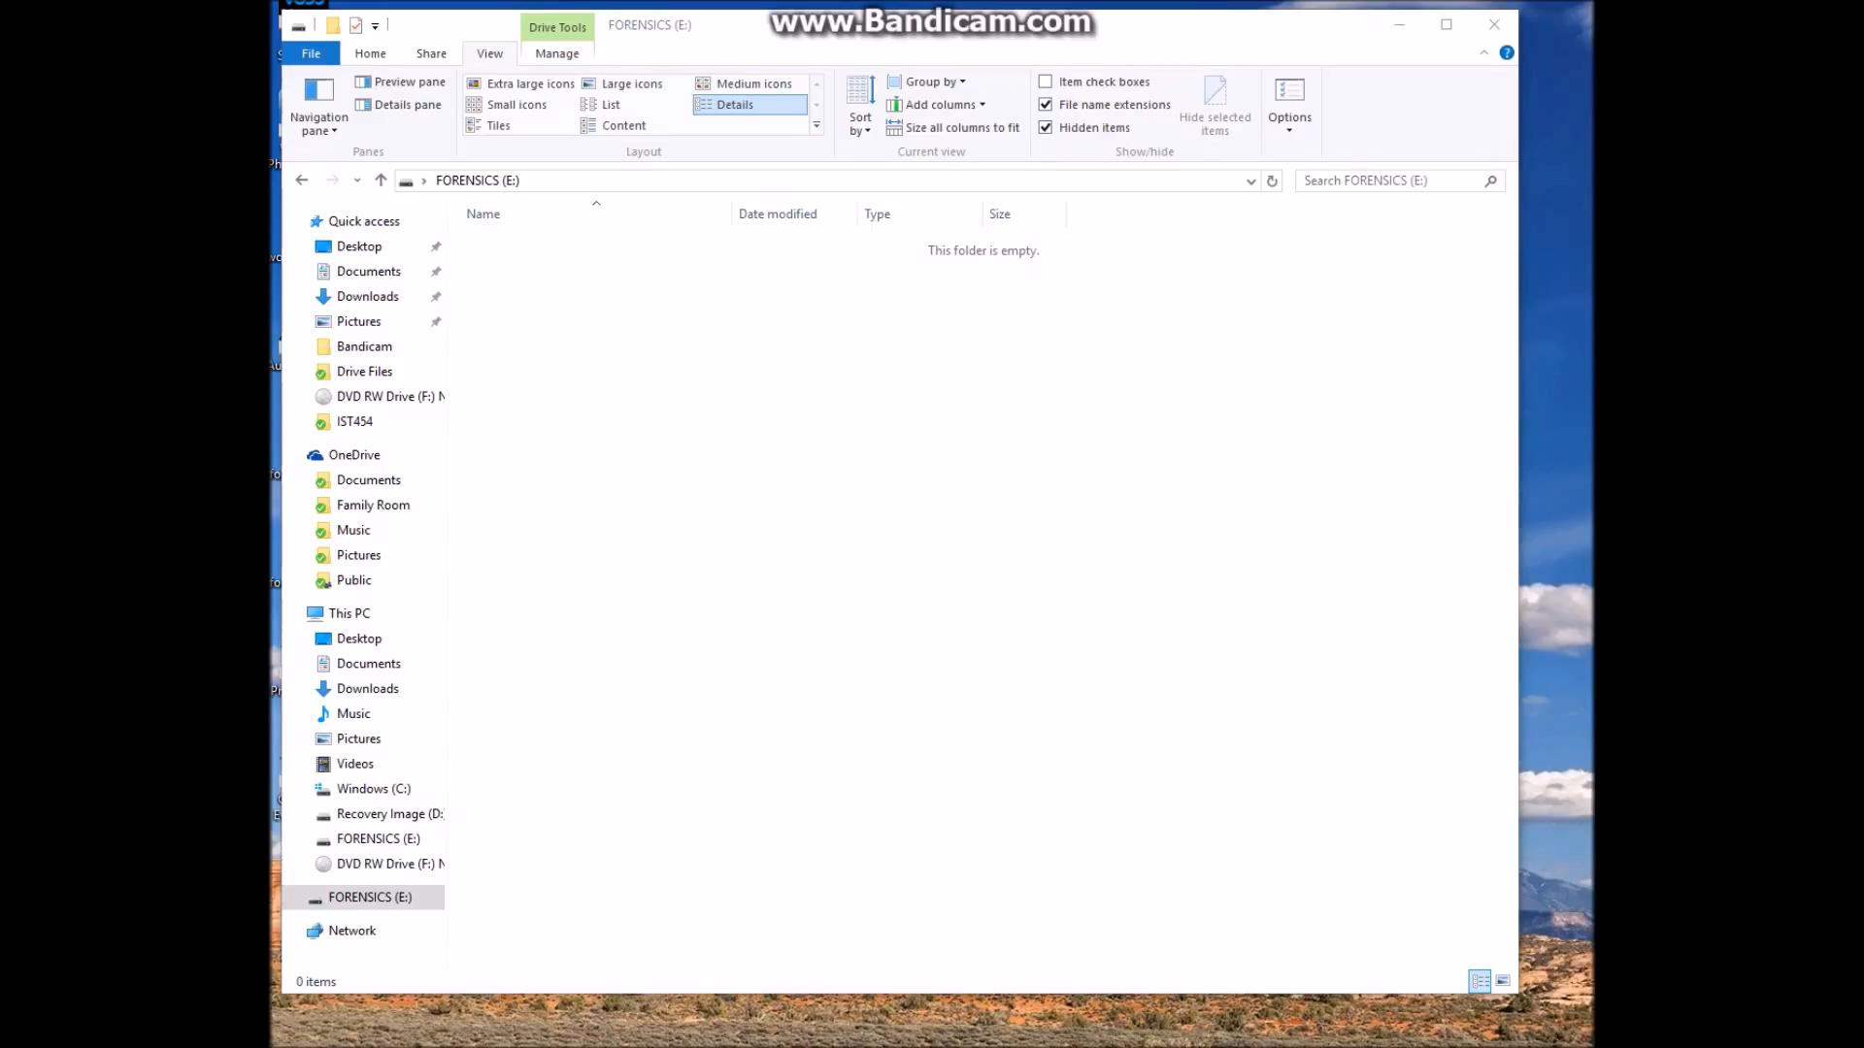
# Copy all nine files from Drive Files onto FORENSICS (E:) and open that drive
pyautogui.click(364, 372)
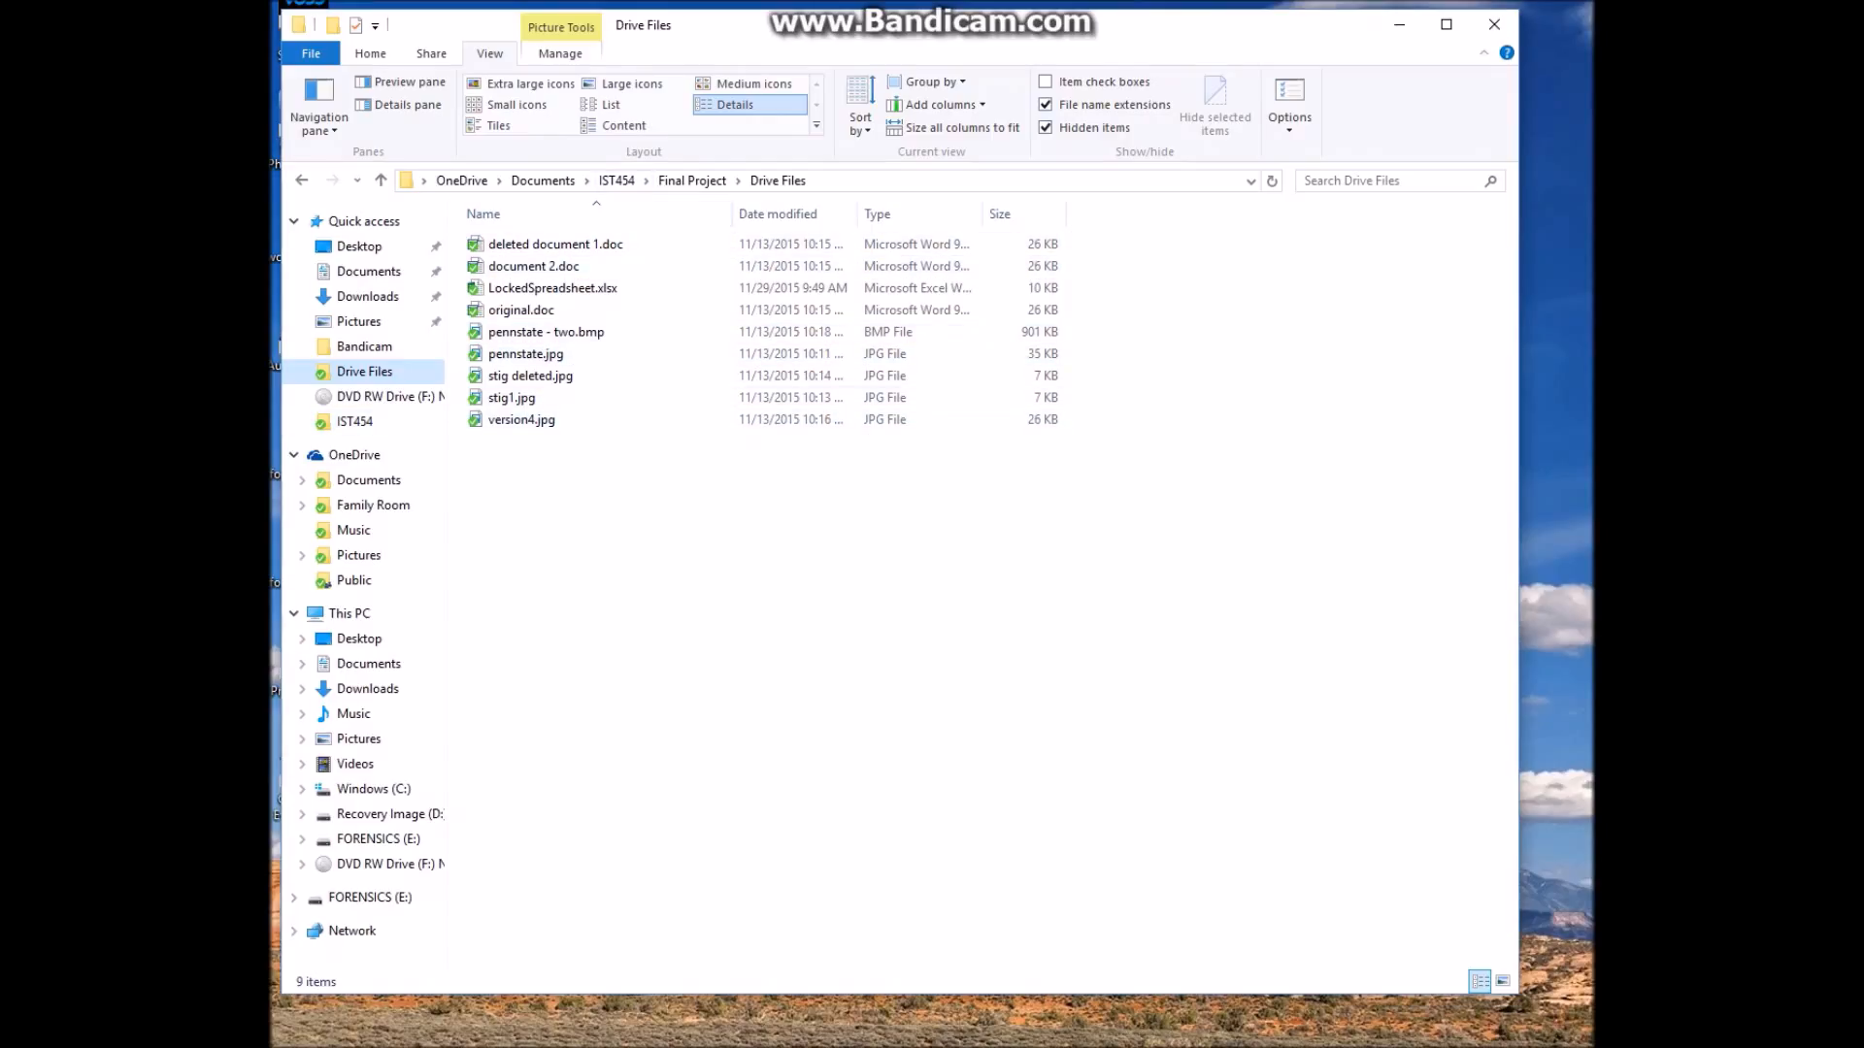
pyautogui.click(555, 243)
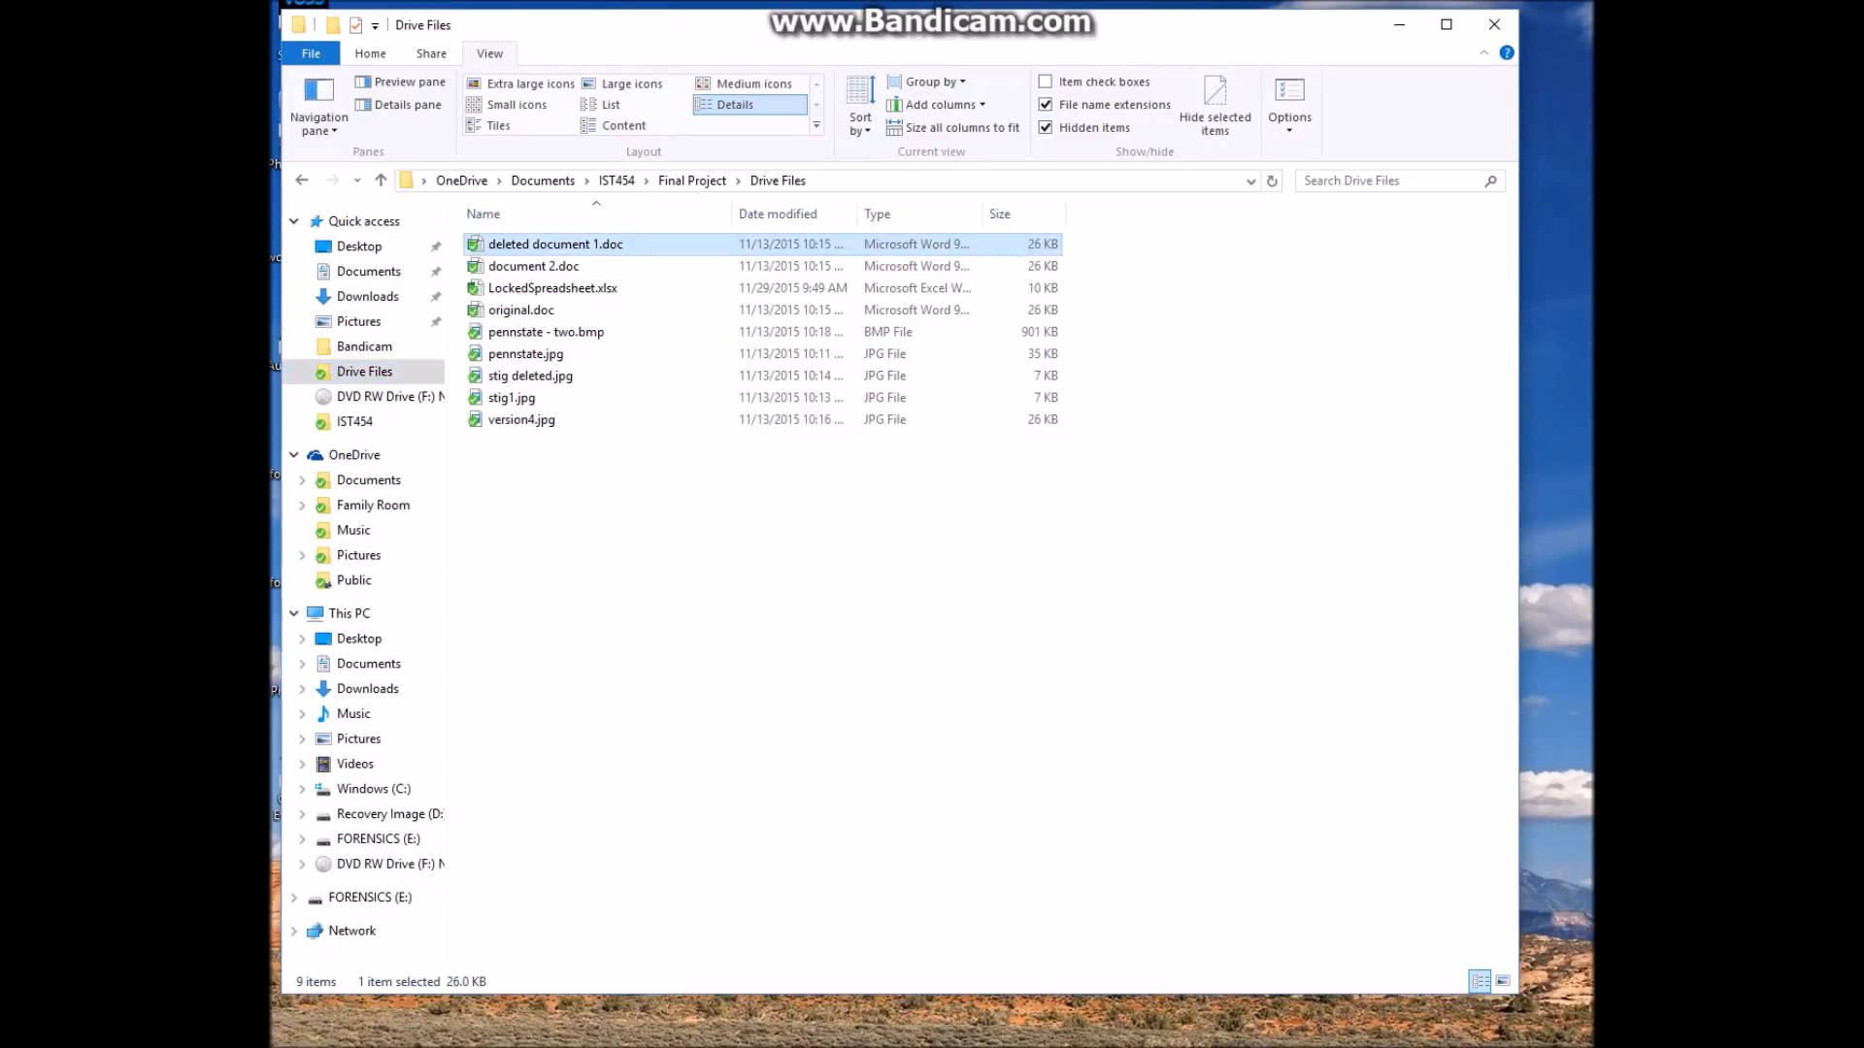
pyautogui.keyDown('shift'); pyautogui.click(522, 419); pyautogui.keyUp('shift')
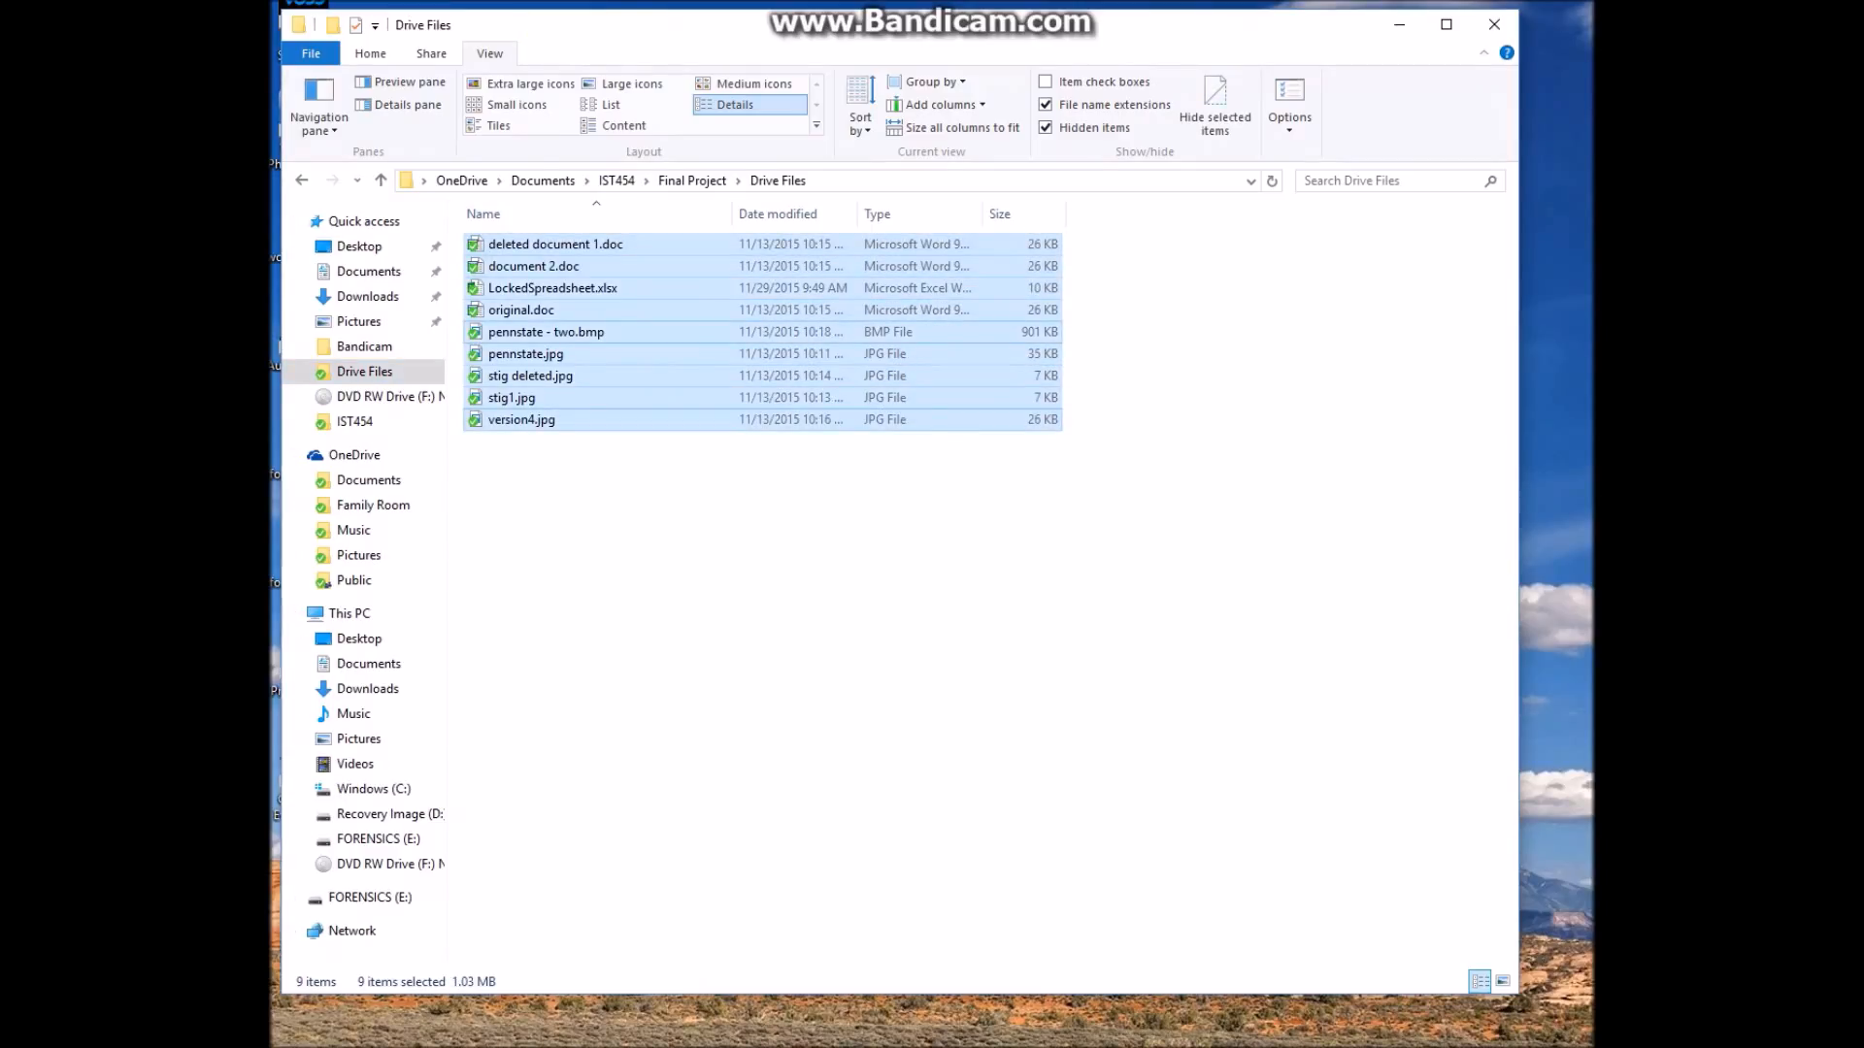
pyautogui.moveTo(631, 332); pyautogui.dragTo(388, 839)
pyautogui.click(740, 539)
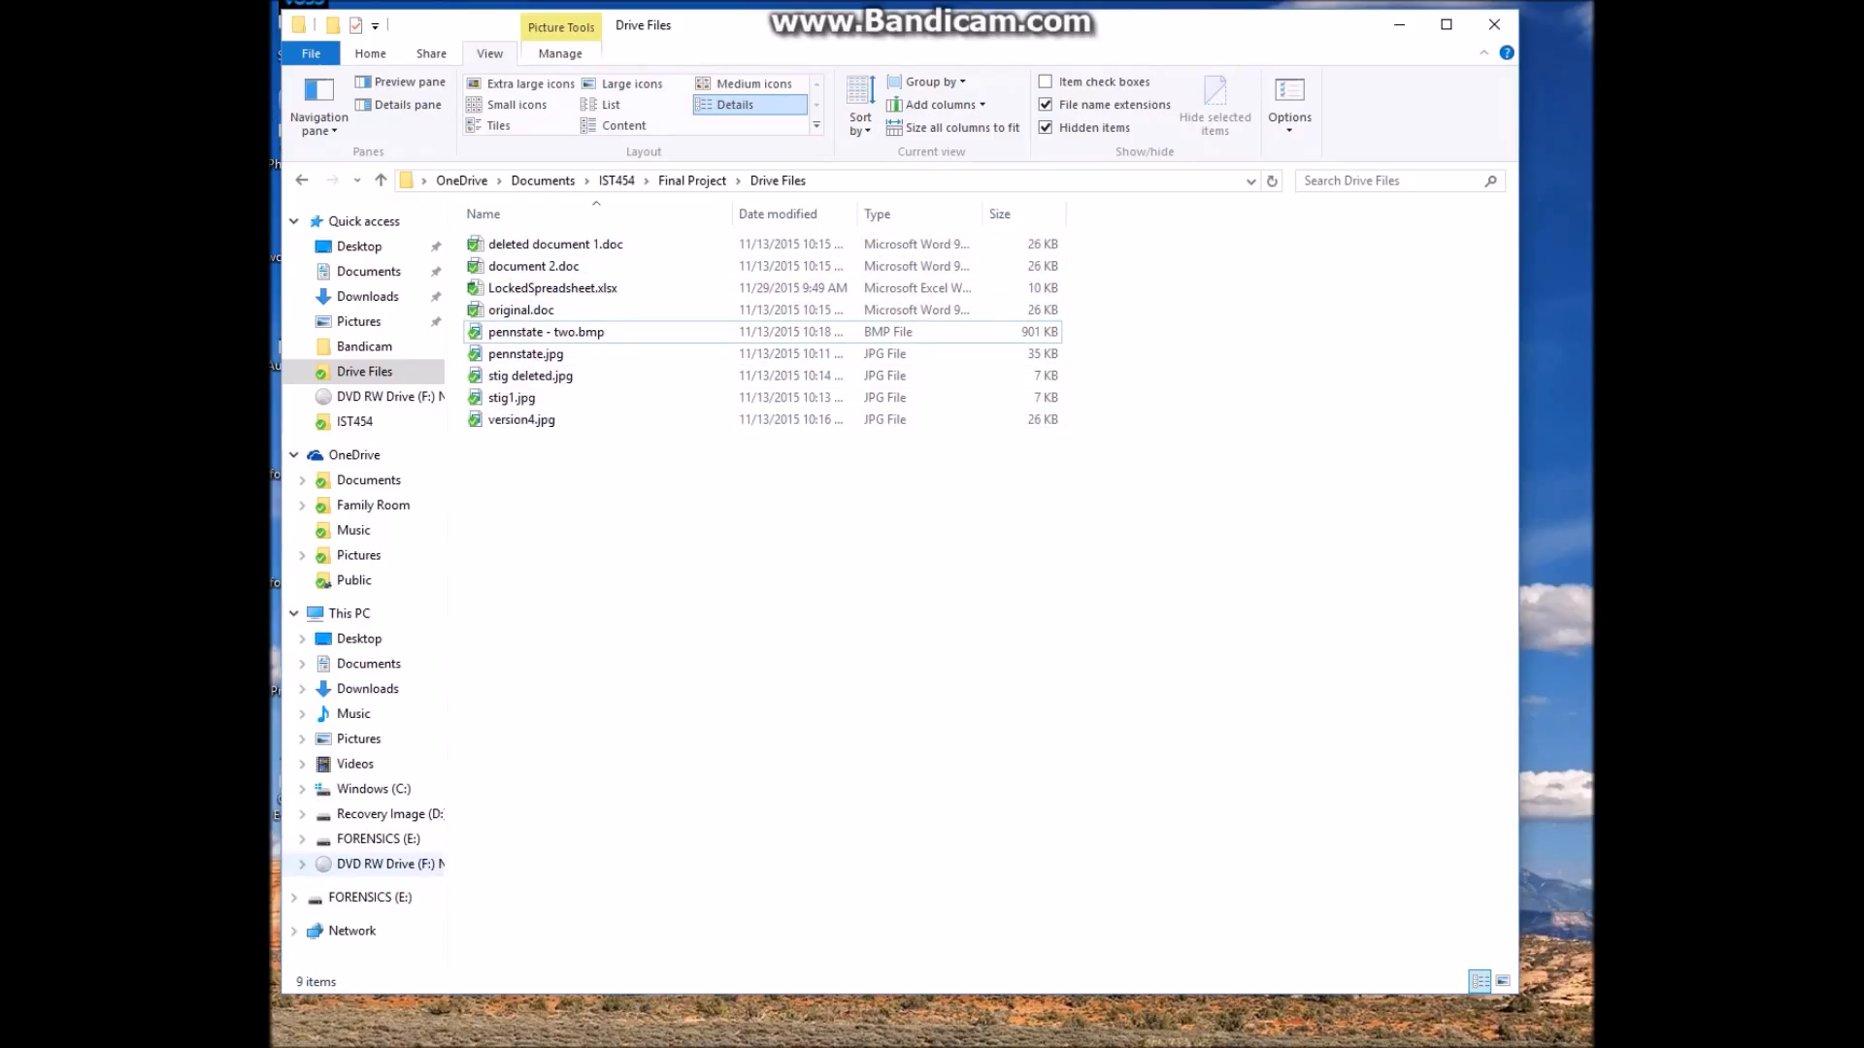
pyautogui.click(379, 838)
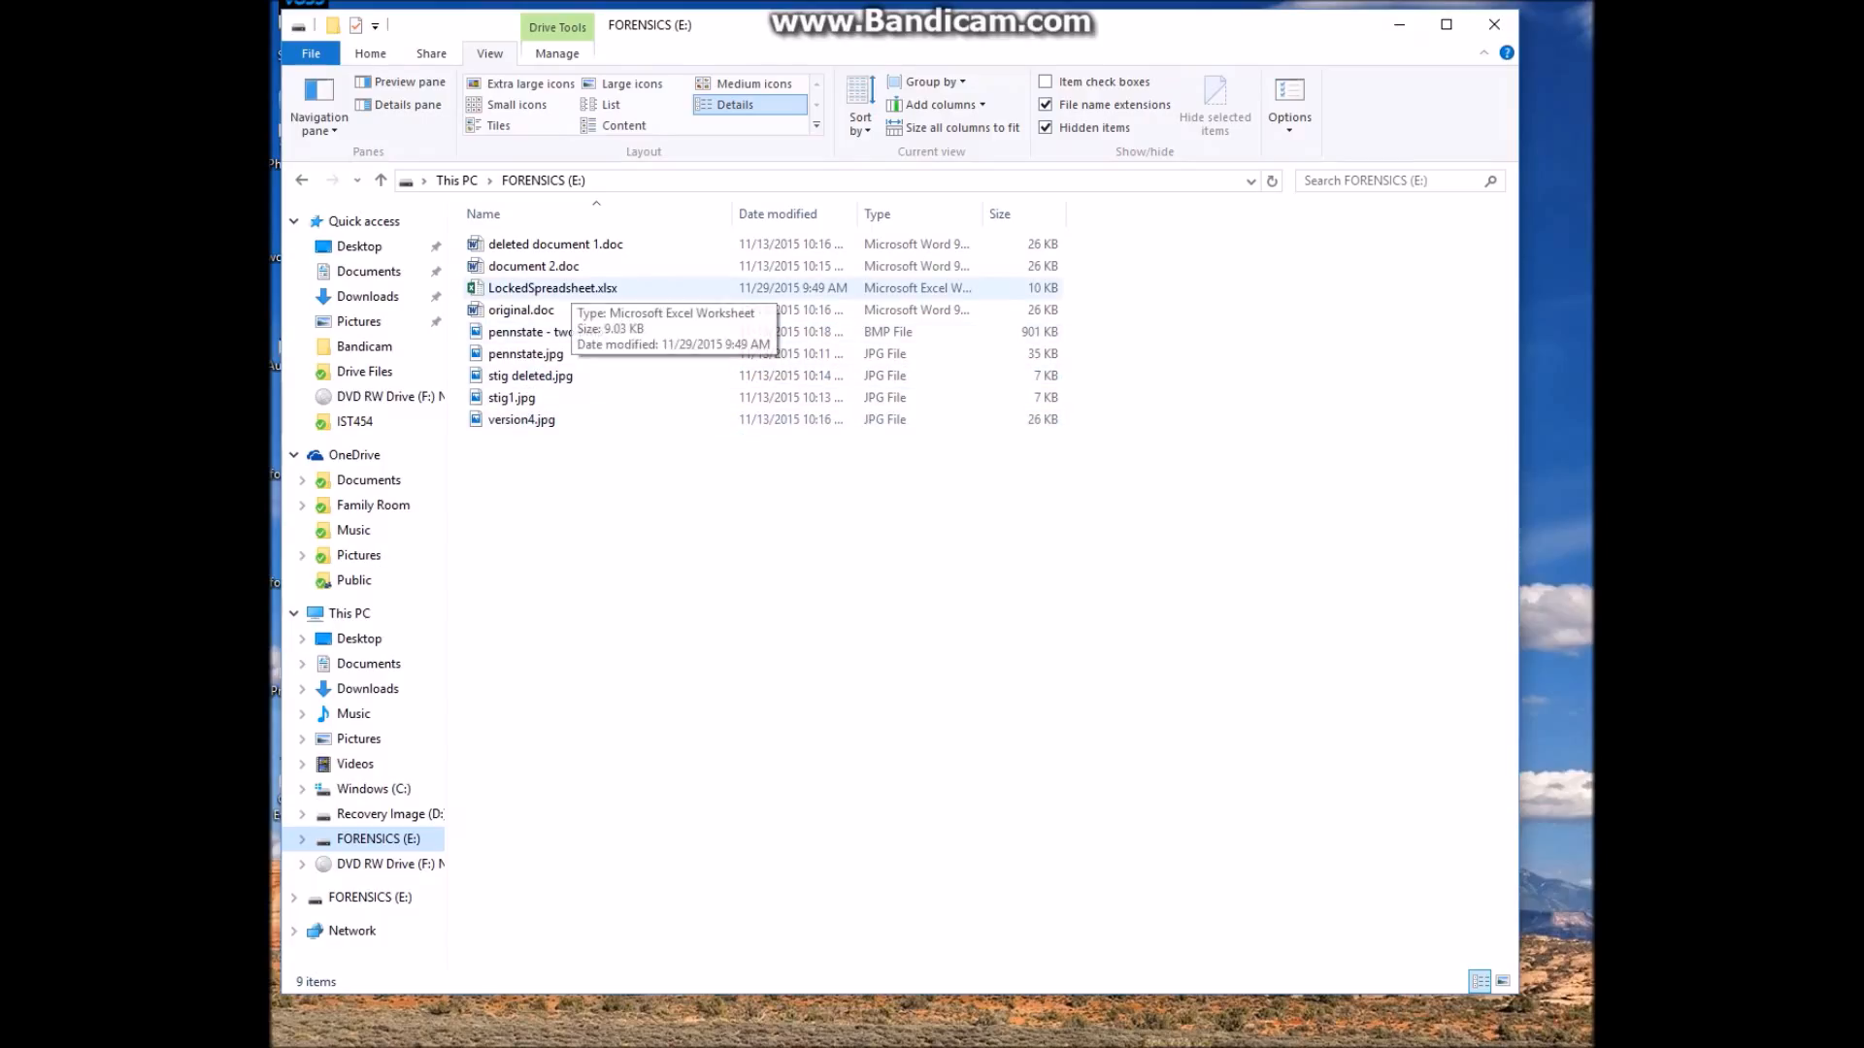
# Open LockedSpreadsheet.xlsx in Excel
pyautogui.click(571, 288)
pyautogui.press('Return')
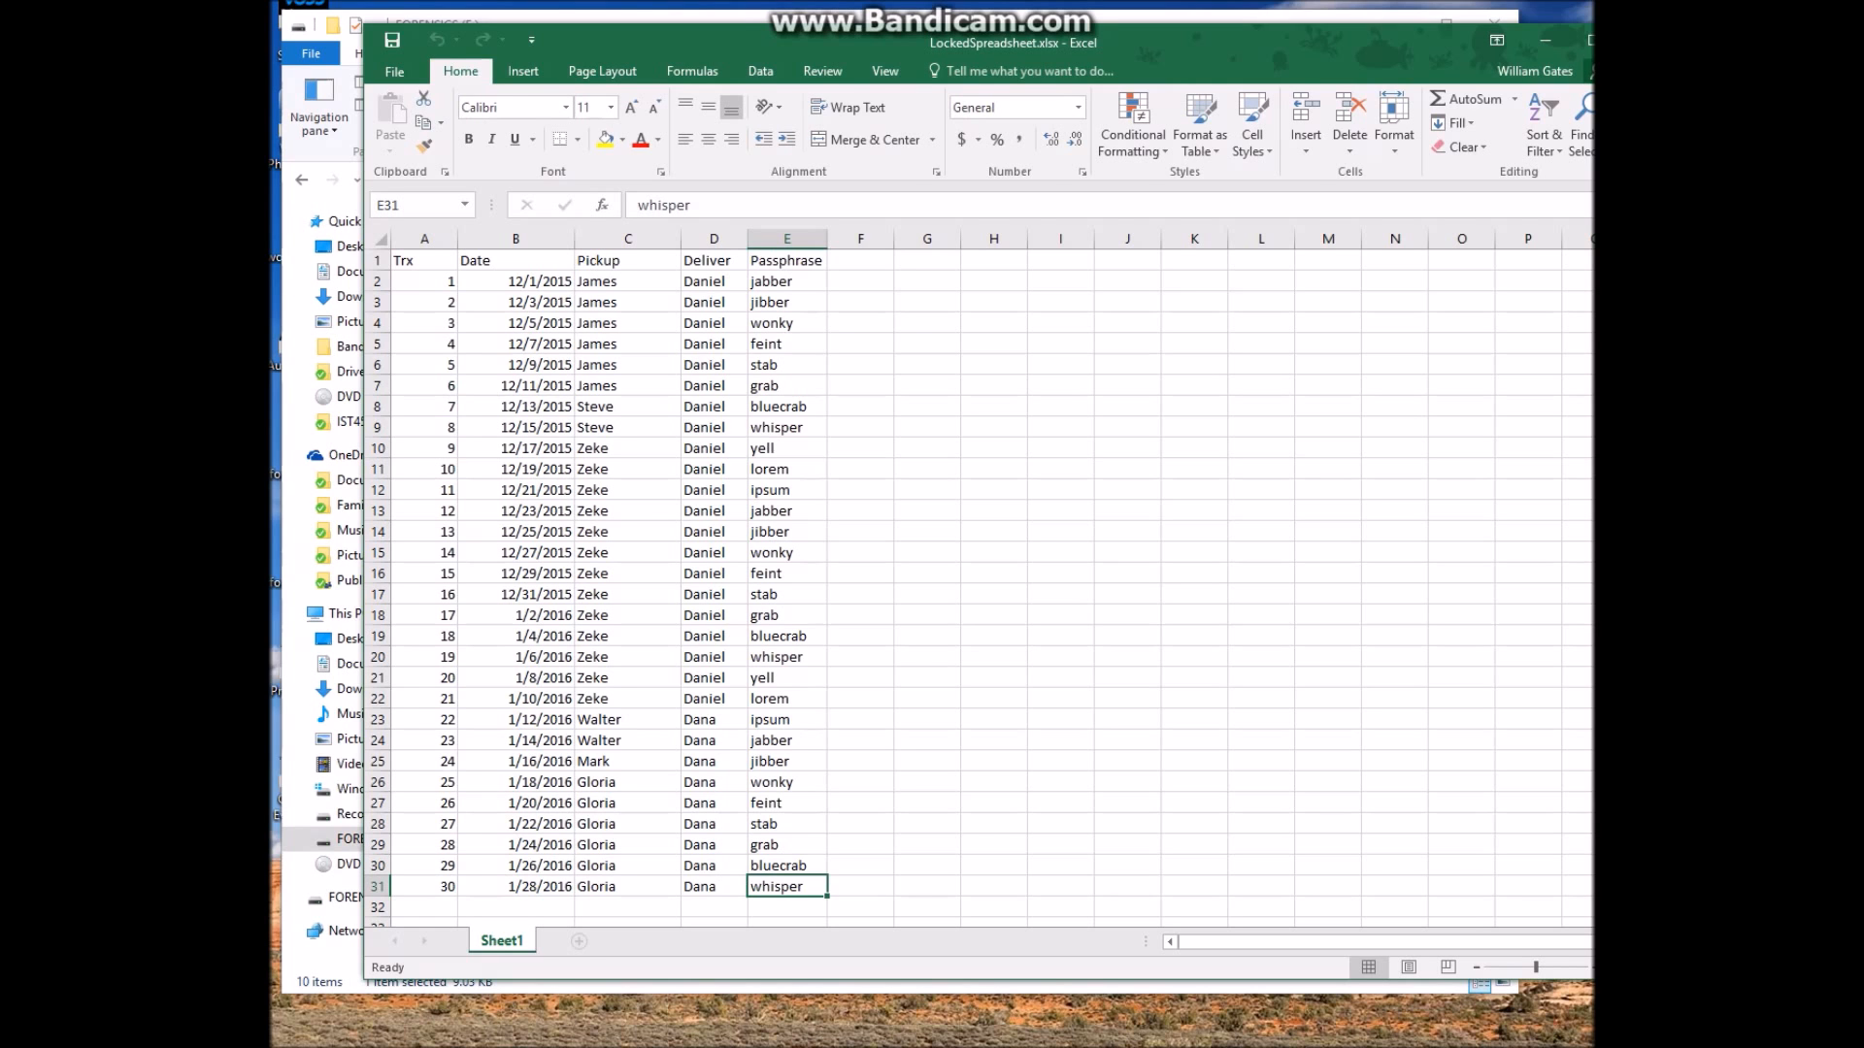
pyautogui.moveTo(878, 43); pyautogui.dragTo(802, 45)
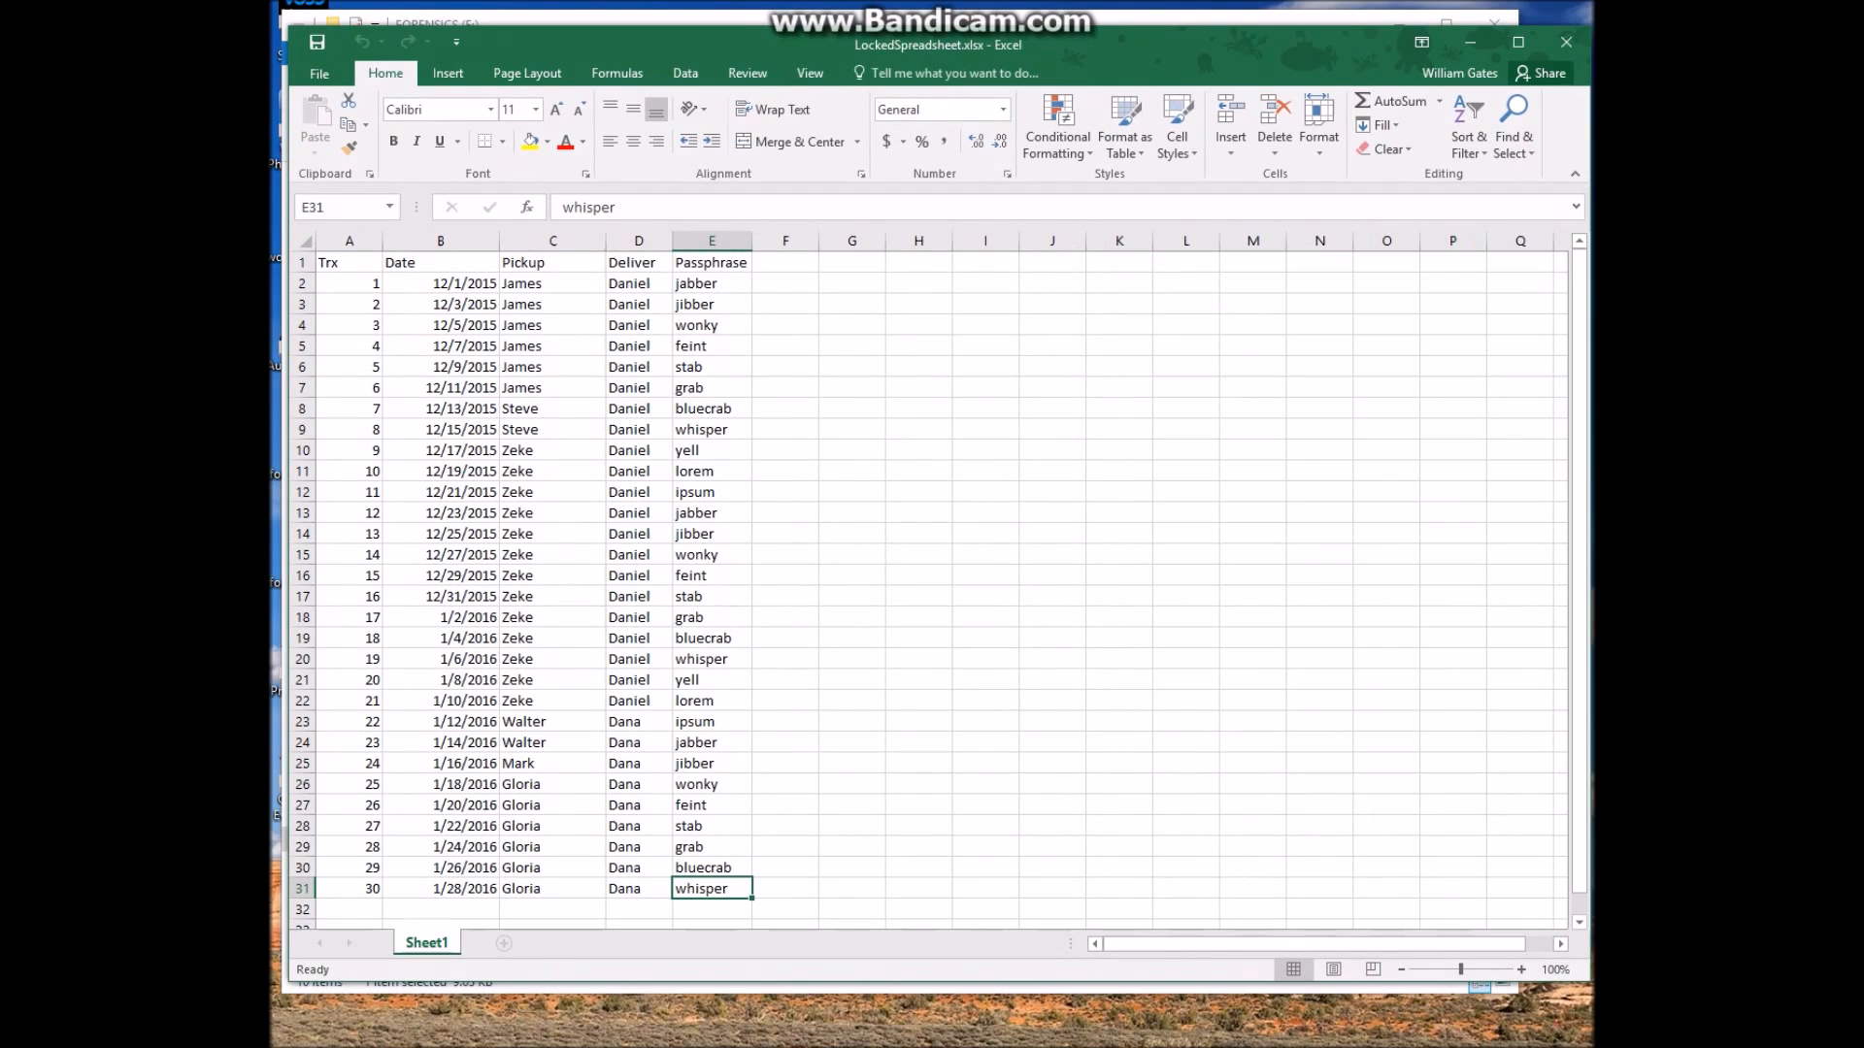
# Encrypt the workbook with a password, save it, and close Excel
pyautogui.click(319, 73)
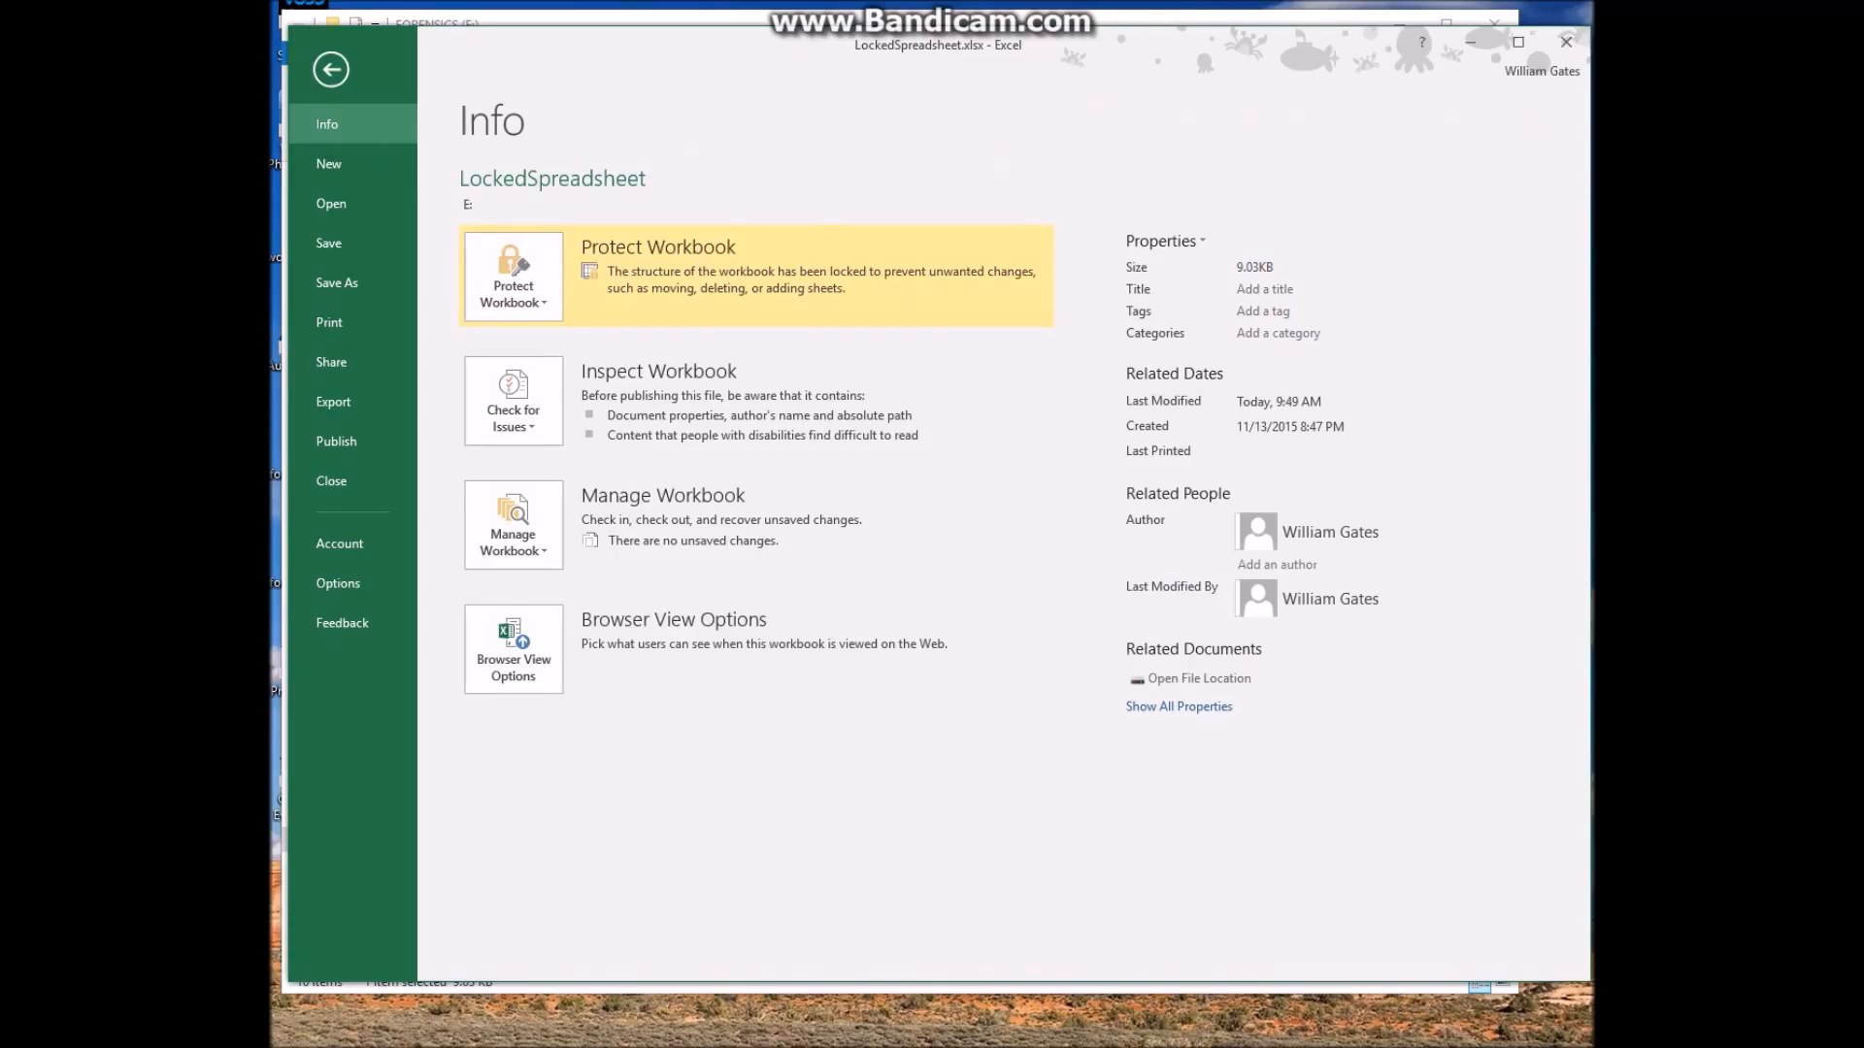
pyautogui.click(512, 277)
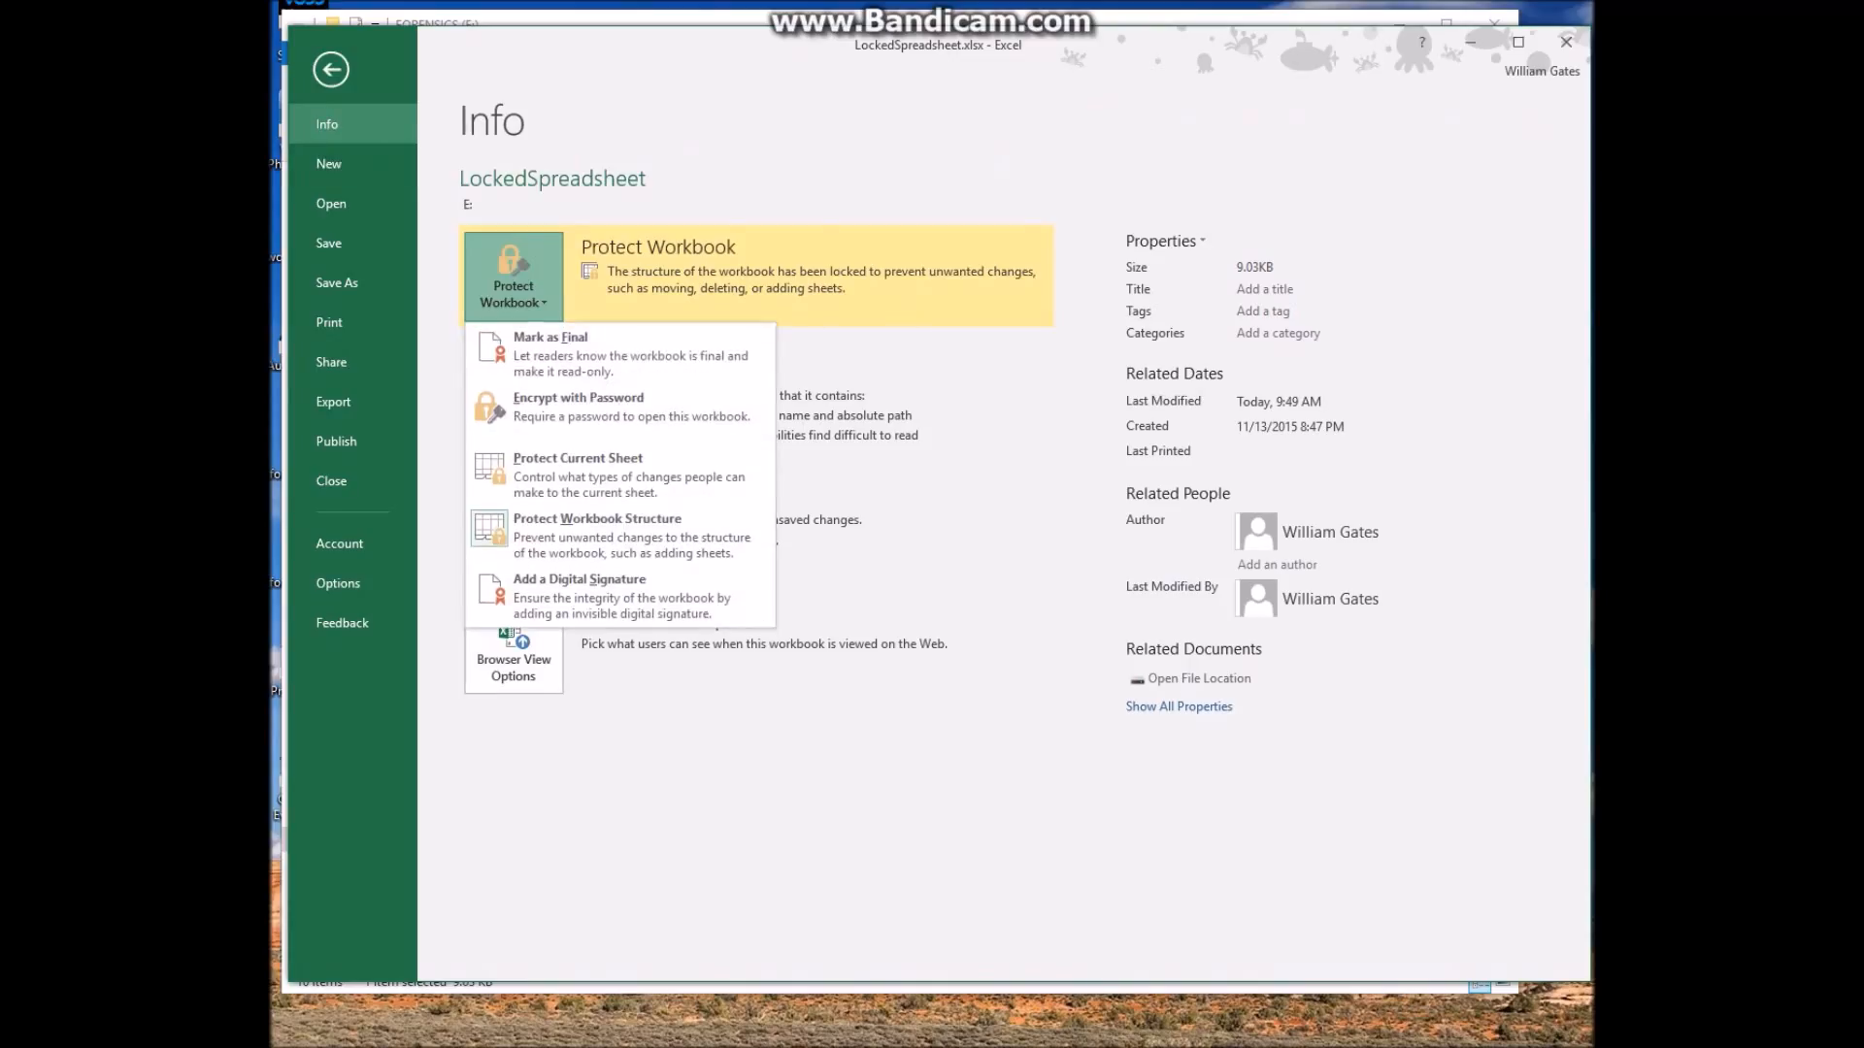
pyautogui.click(578, 407)
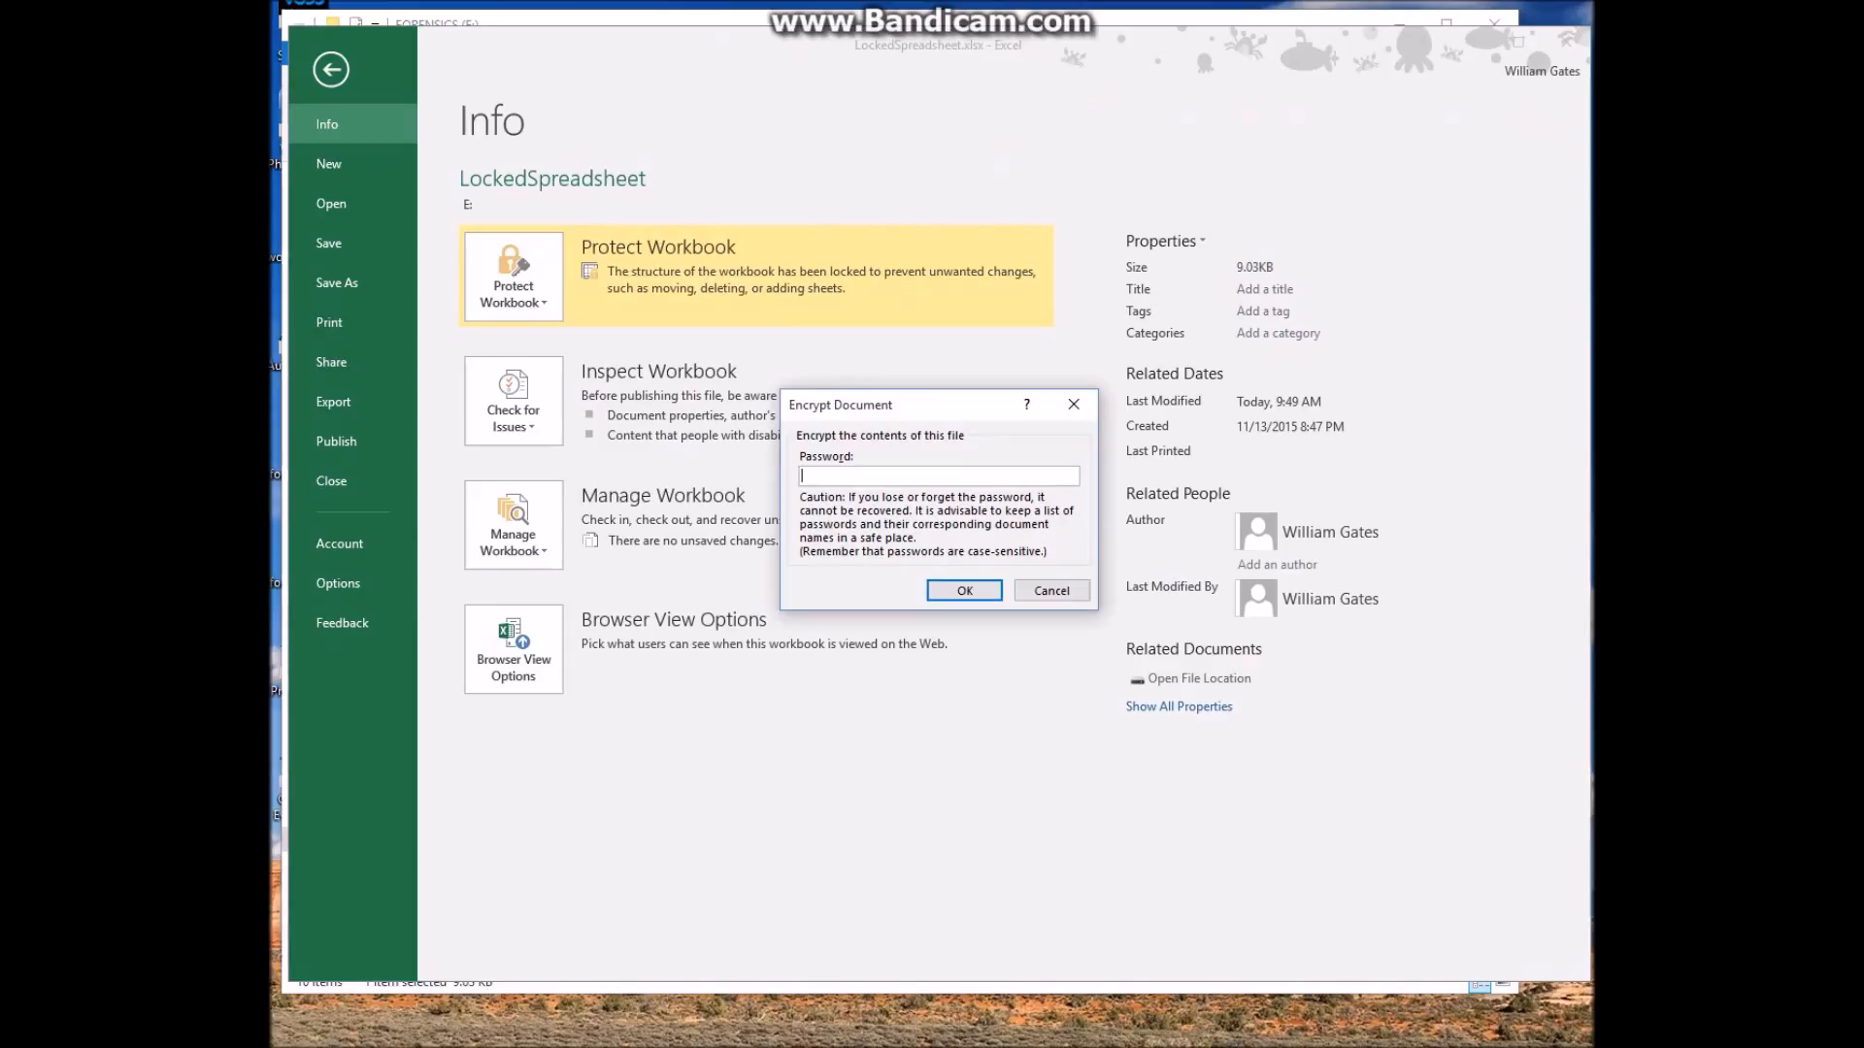
pyautogui.write('123')
pyautogui.press('Return')
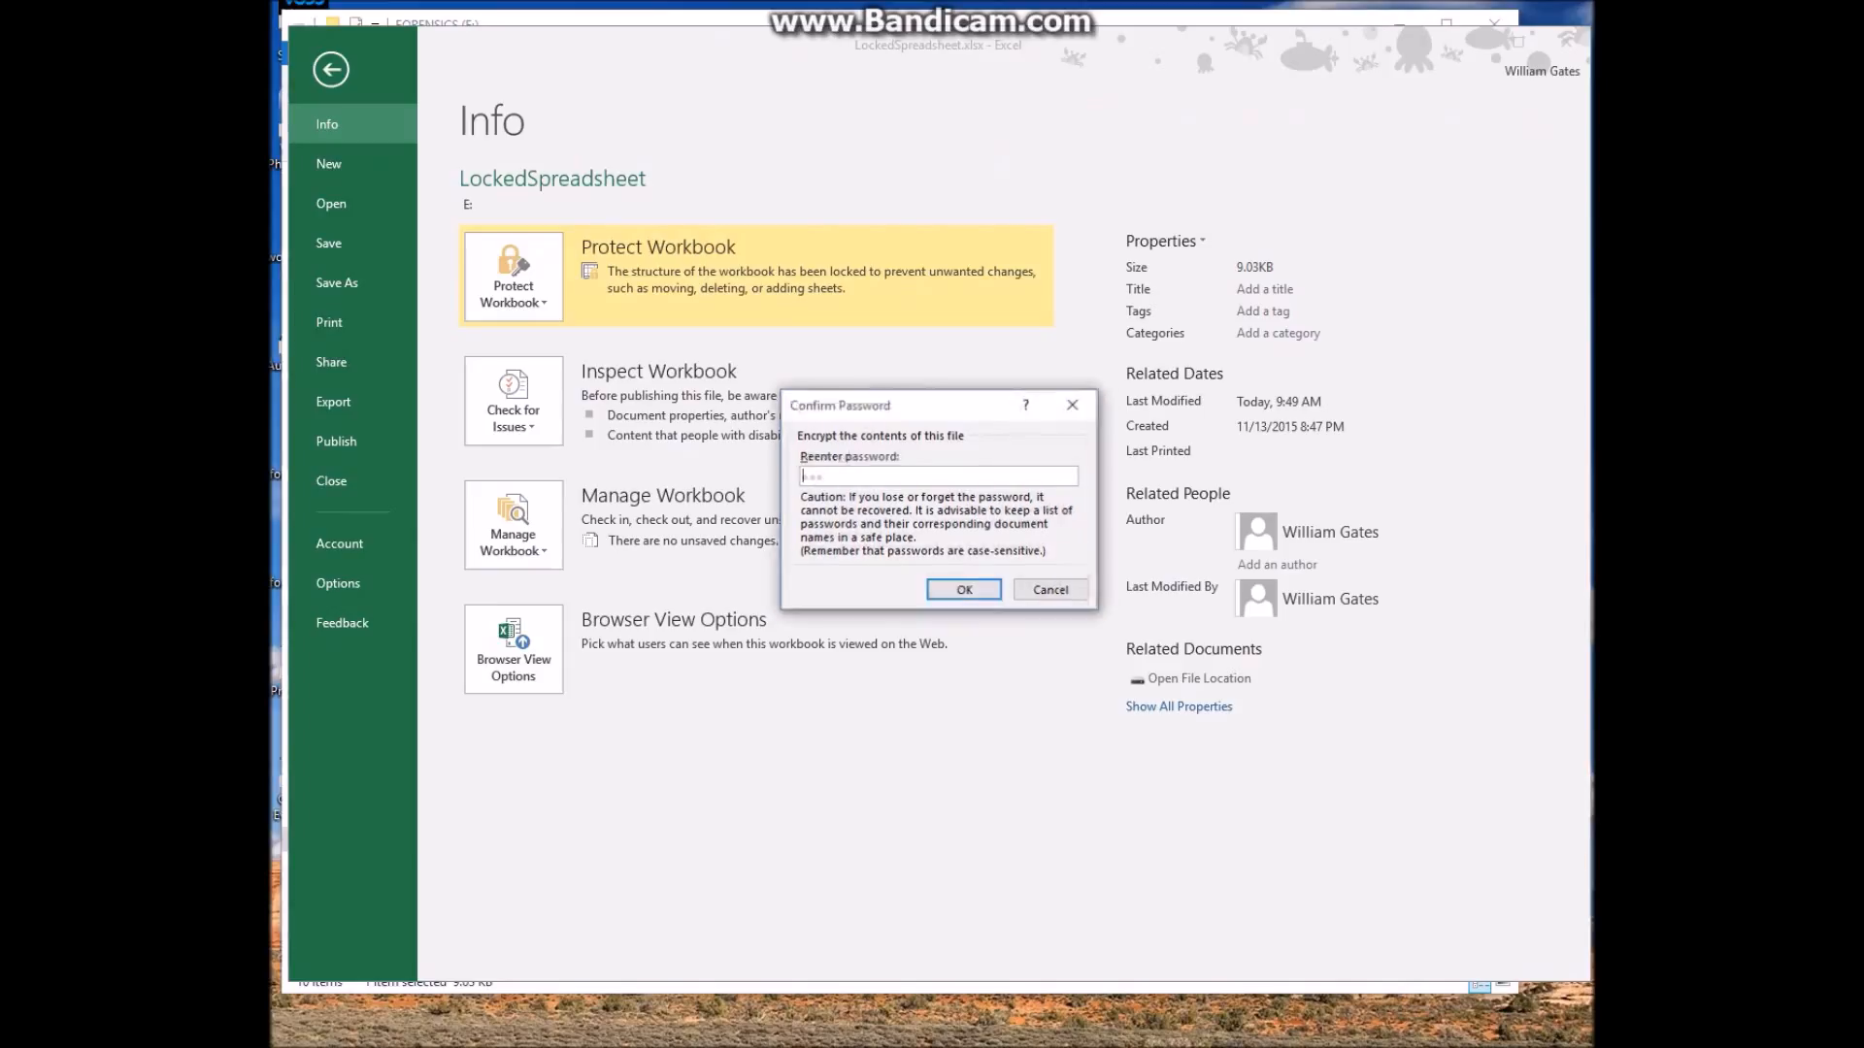
pyautogui.write('123')
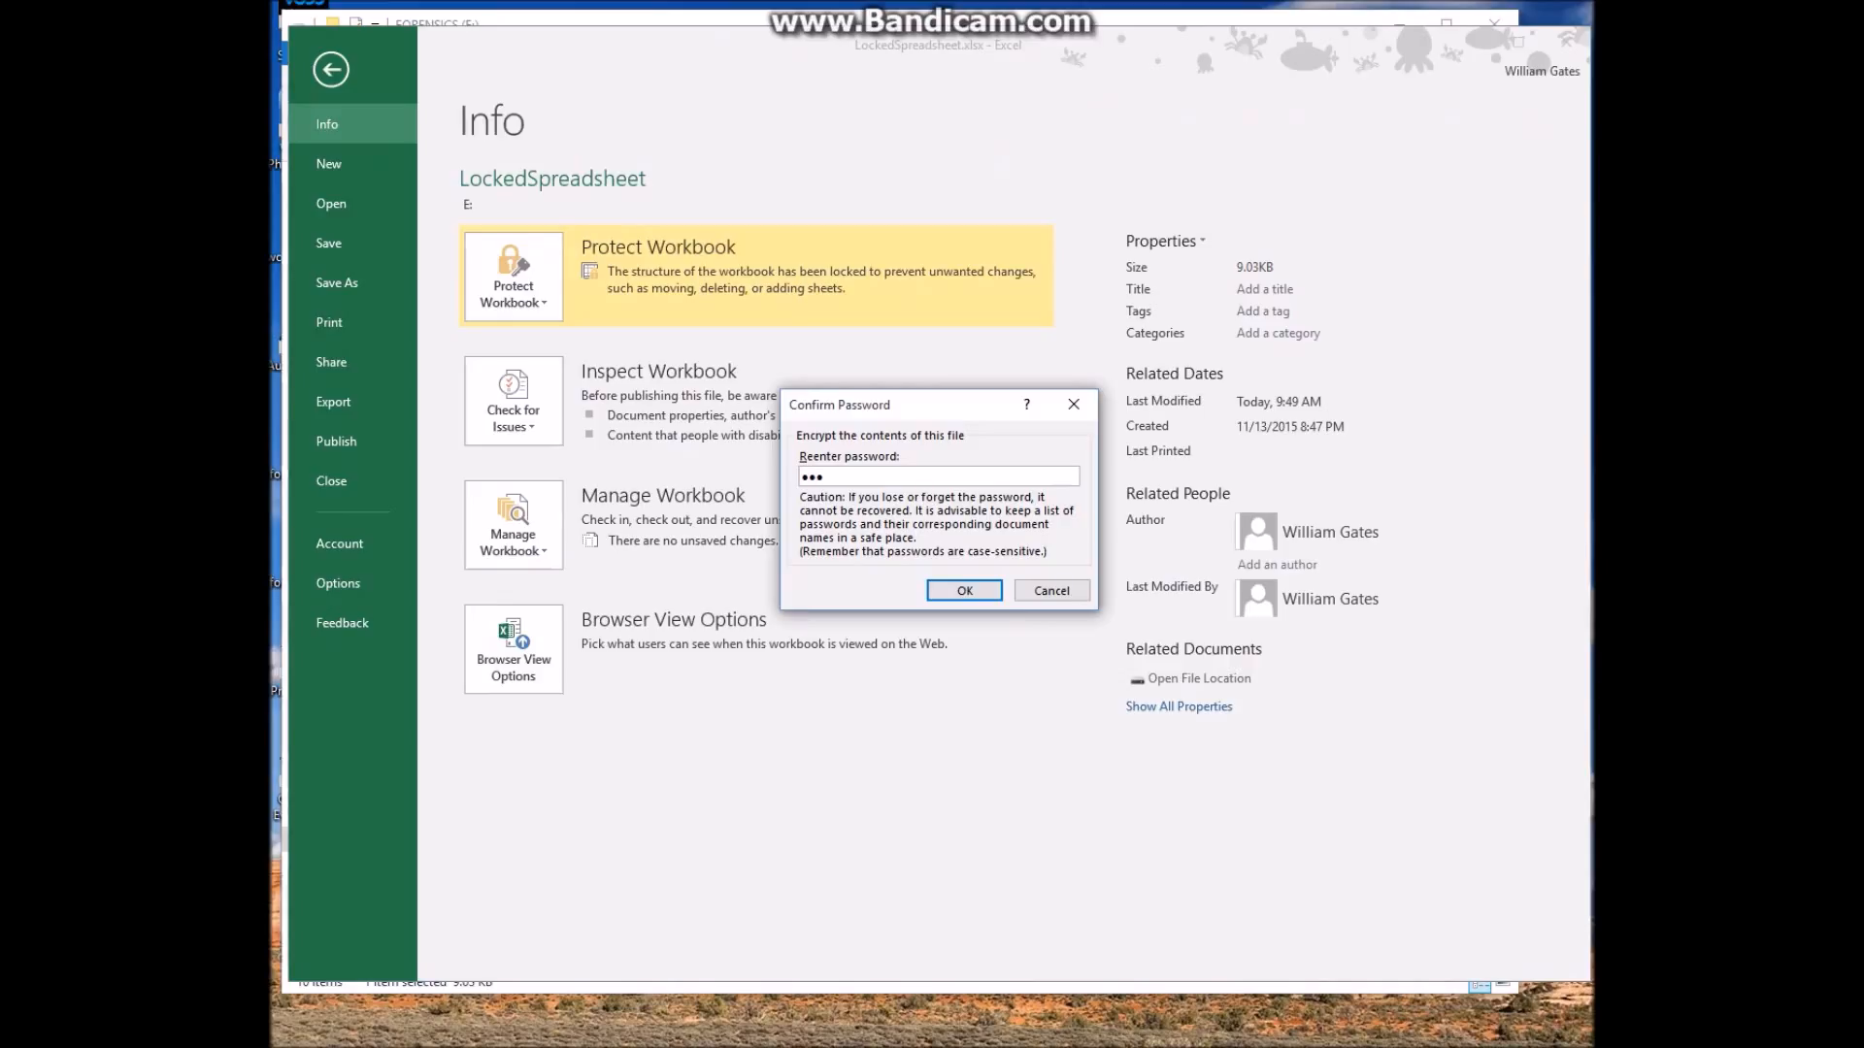
pyautogui.click(964, 590)
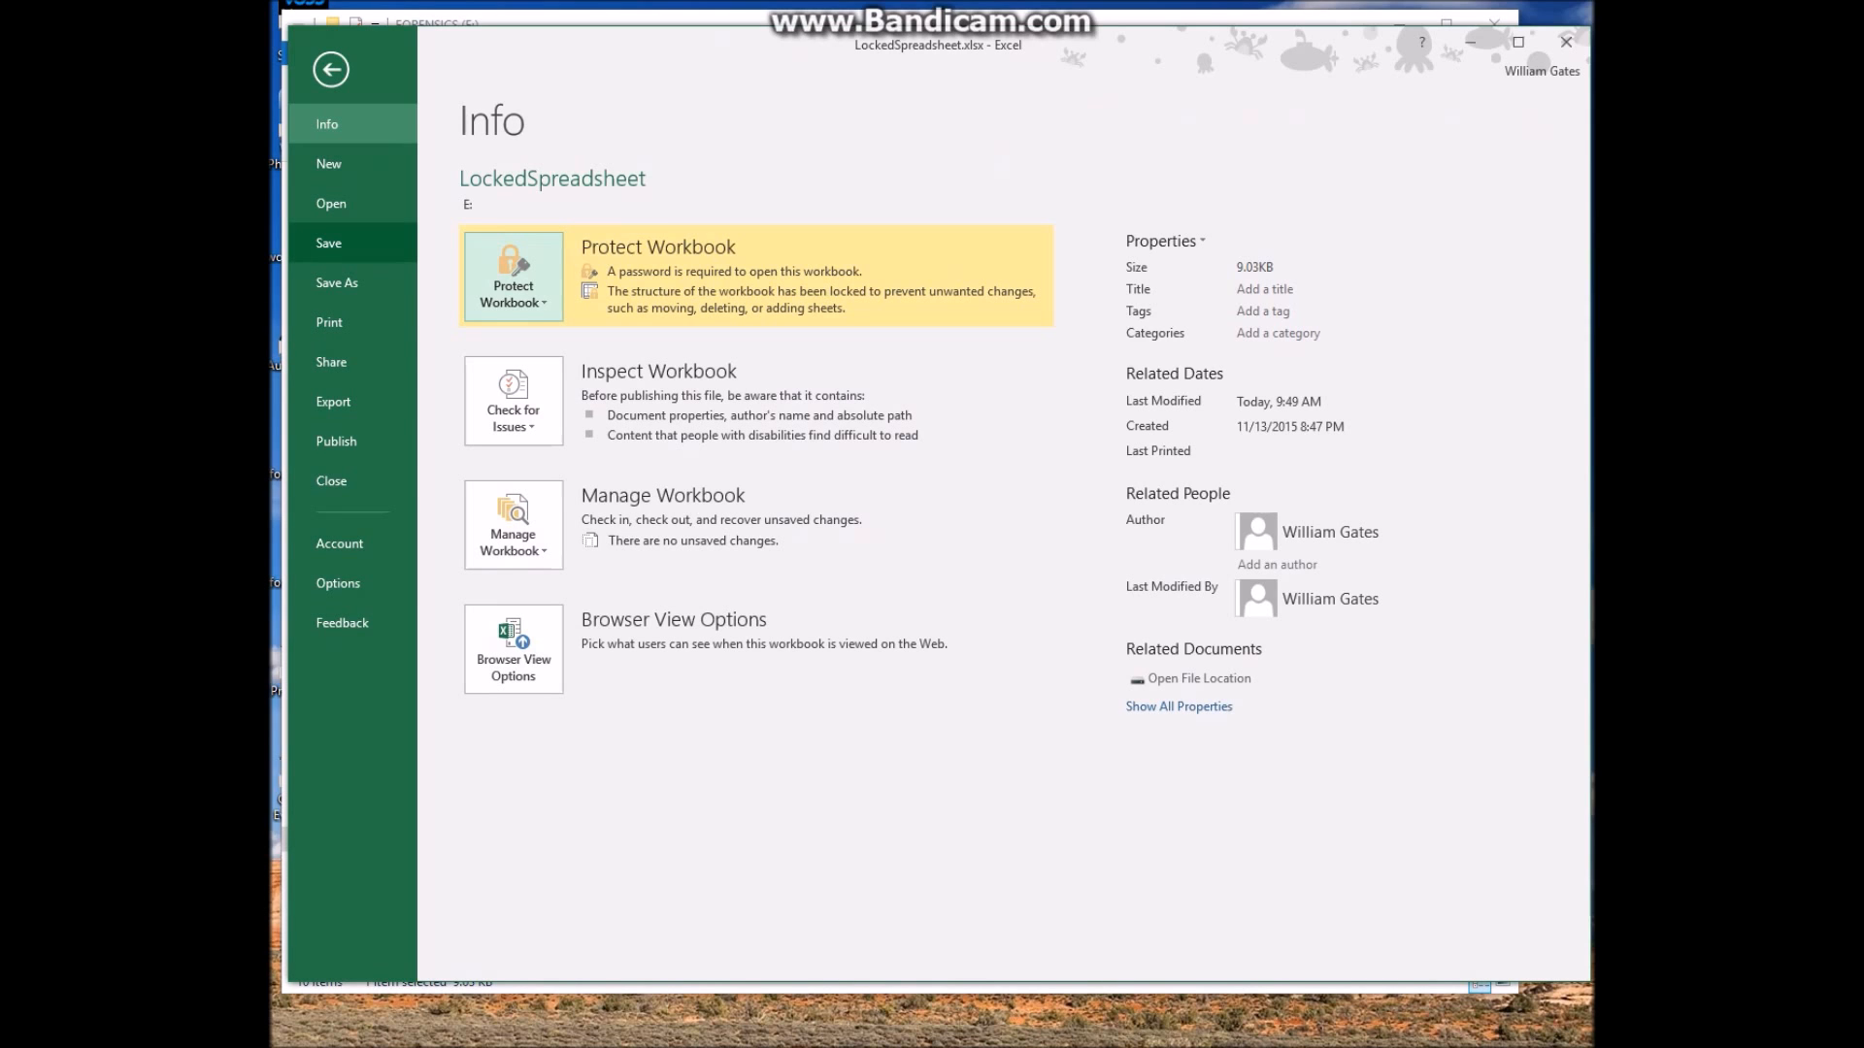
pyautogui.click(328, 243)
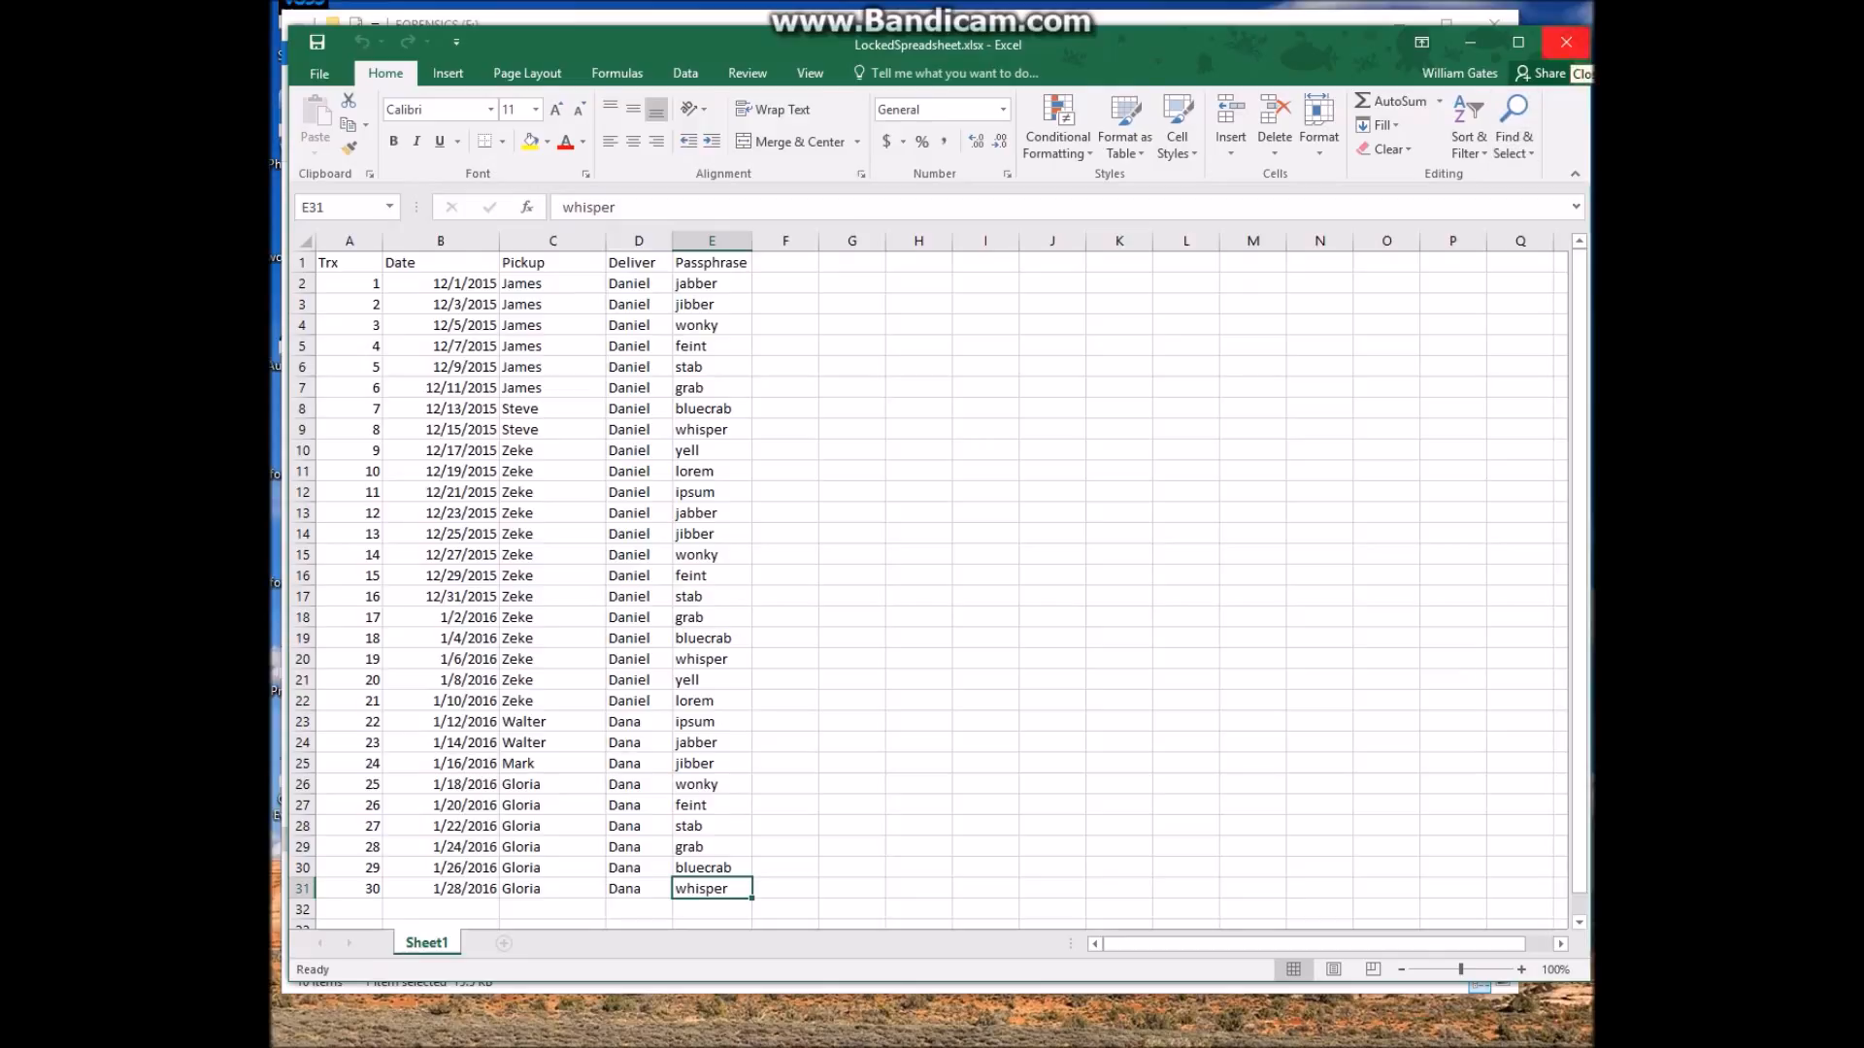
pyautogui.click(1566, 42)
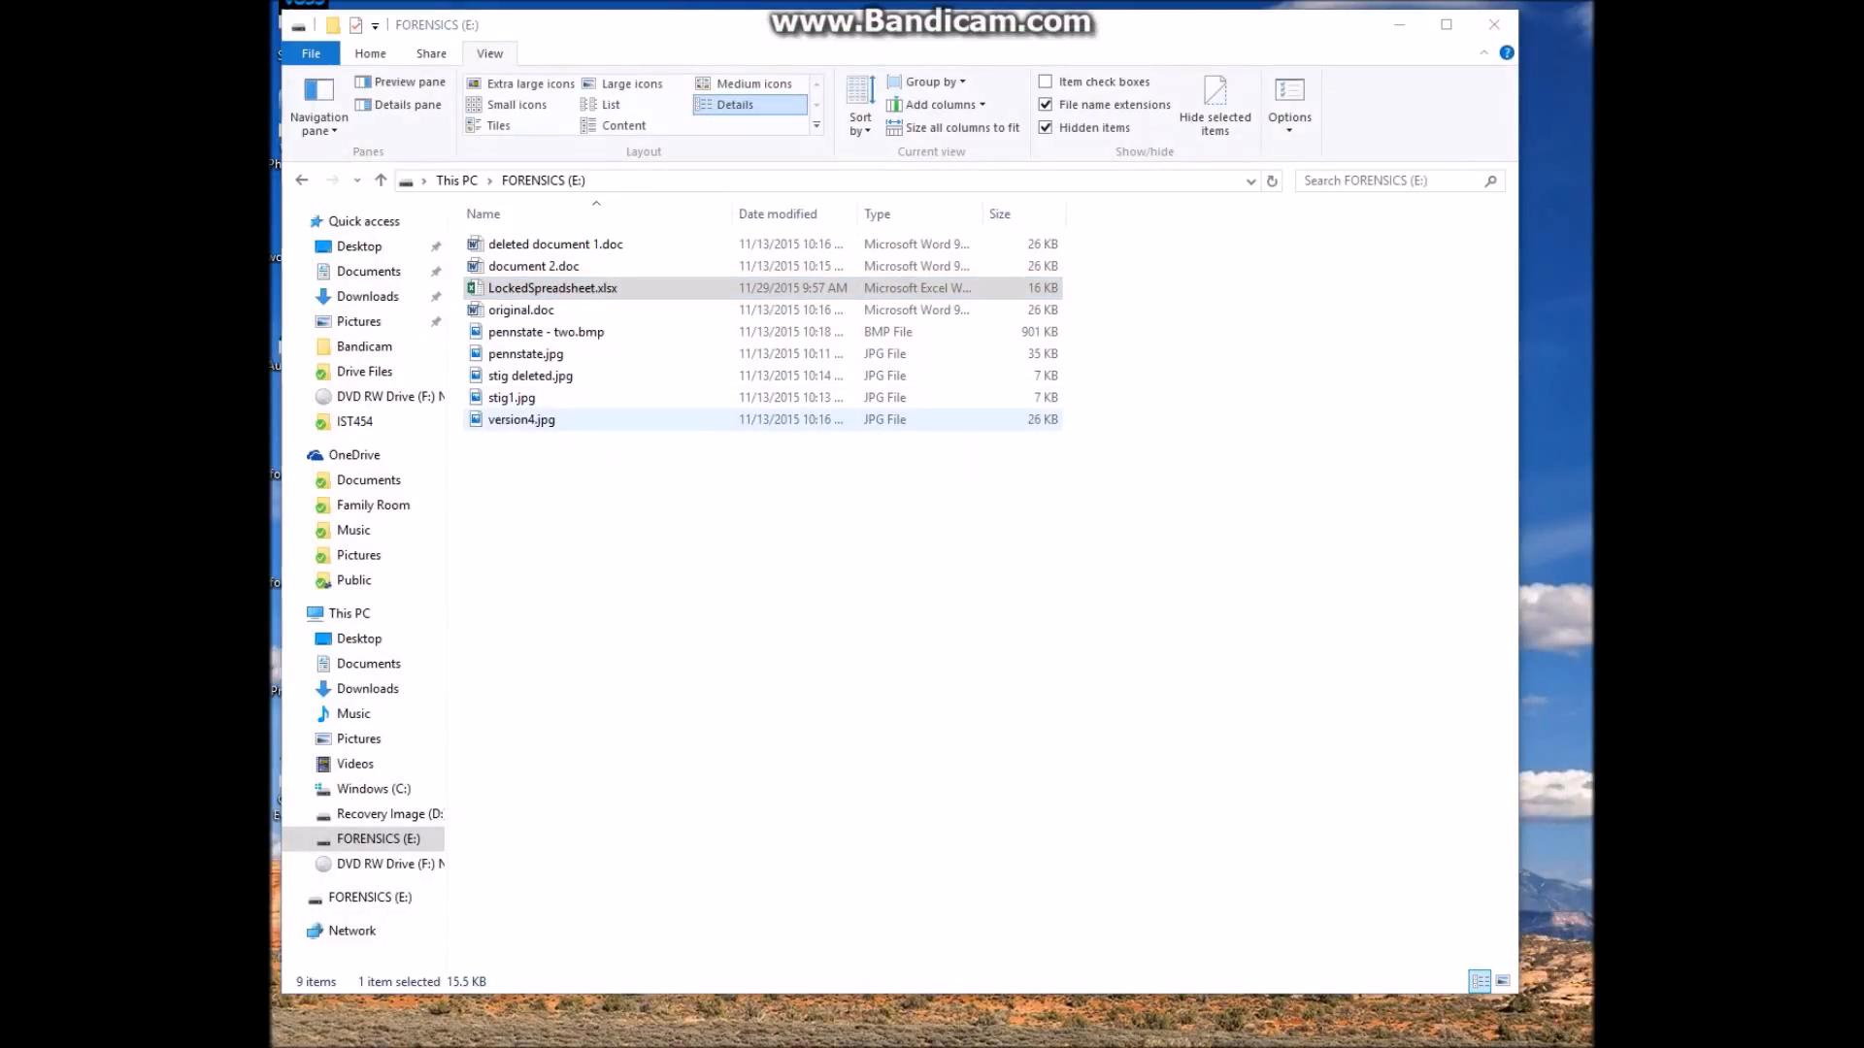
# Open document 2.doc and overwrite a mid-paragraph phrase with 'meet you at 12:30 at the commons'
pyautogui.click(553, 287)
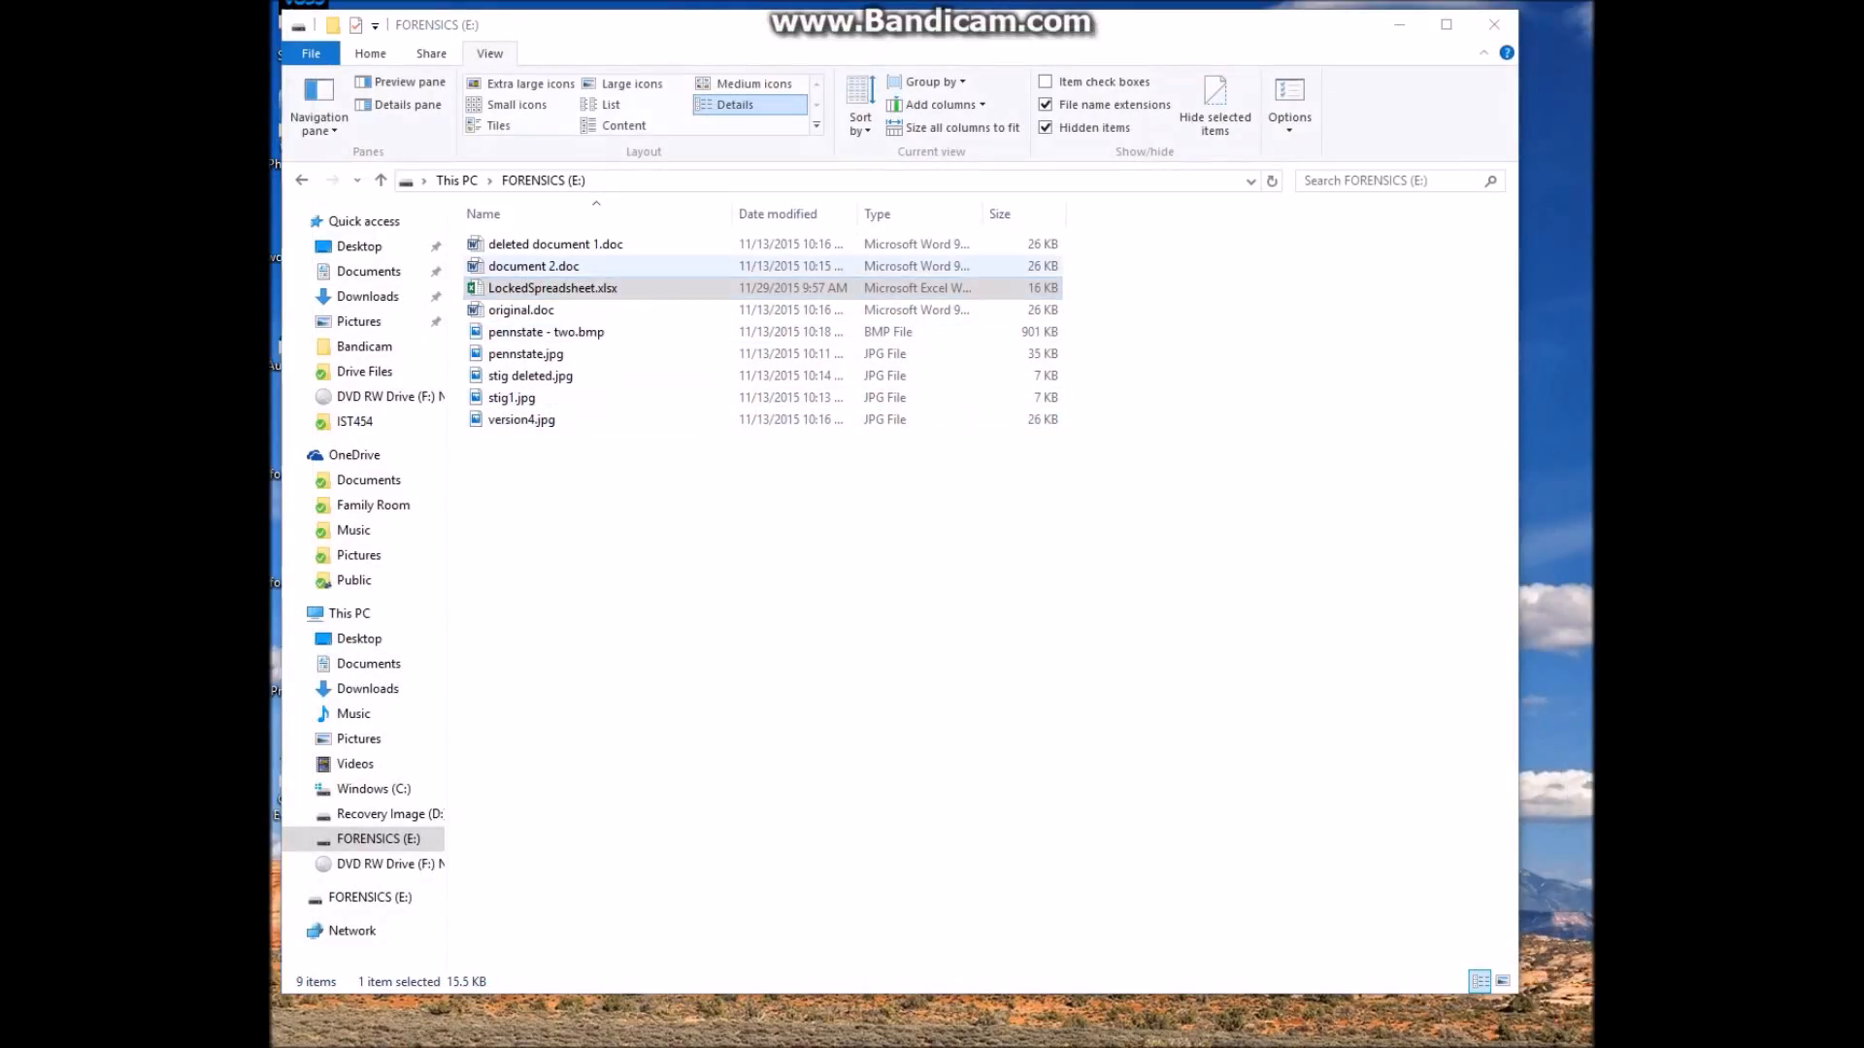
pyautogui.click(534, 266)
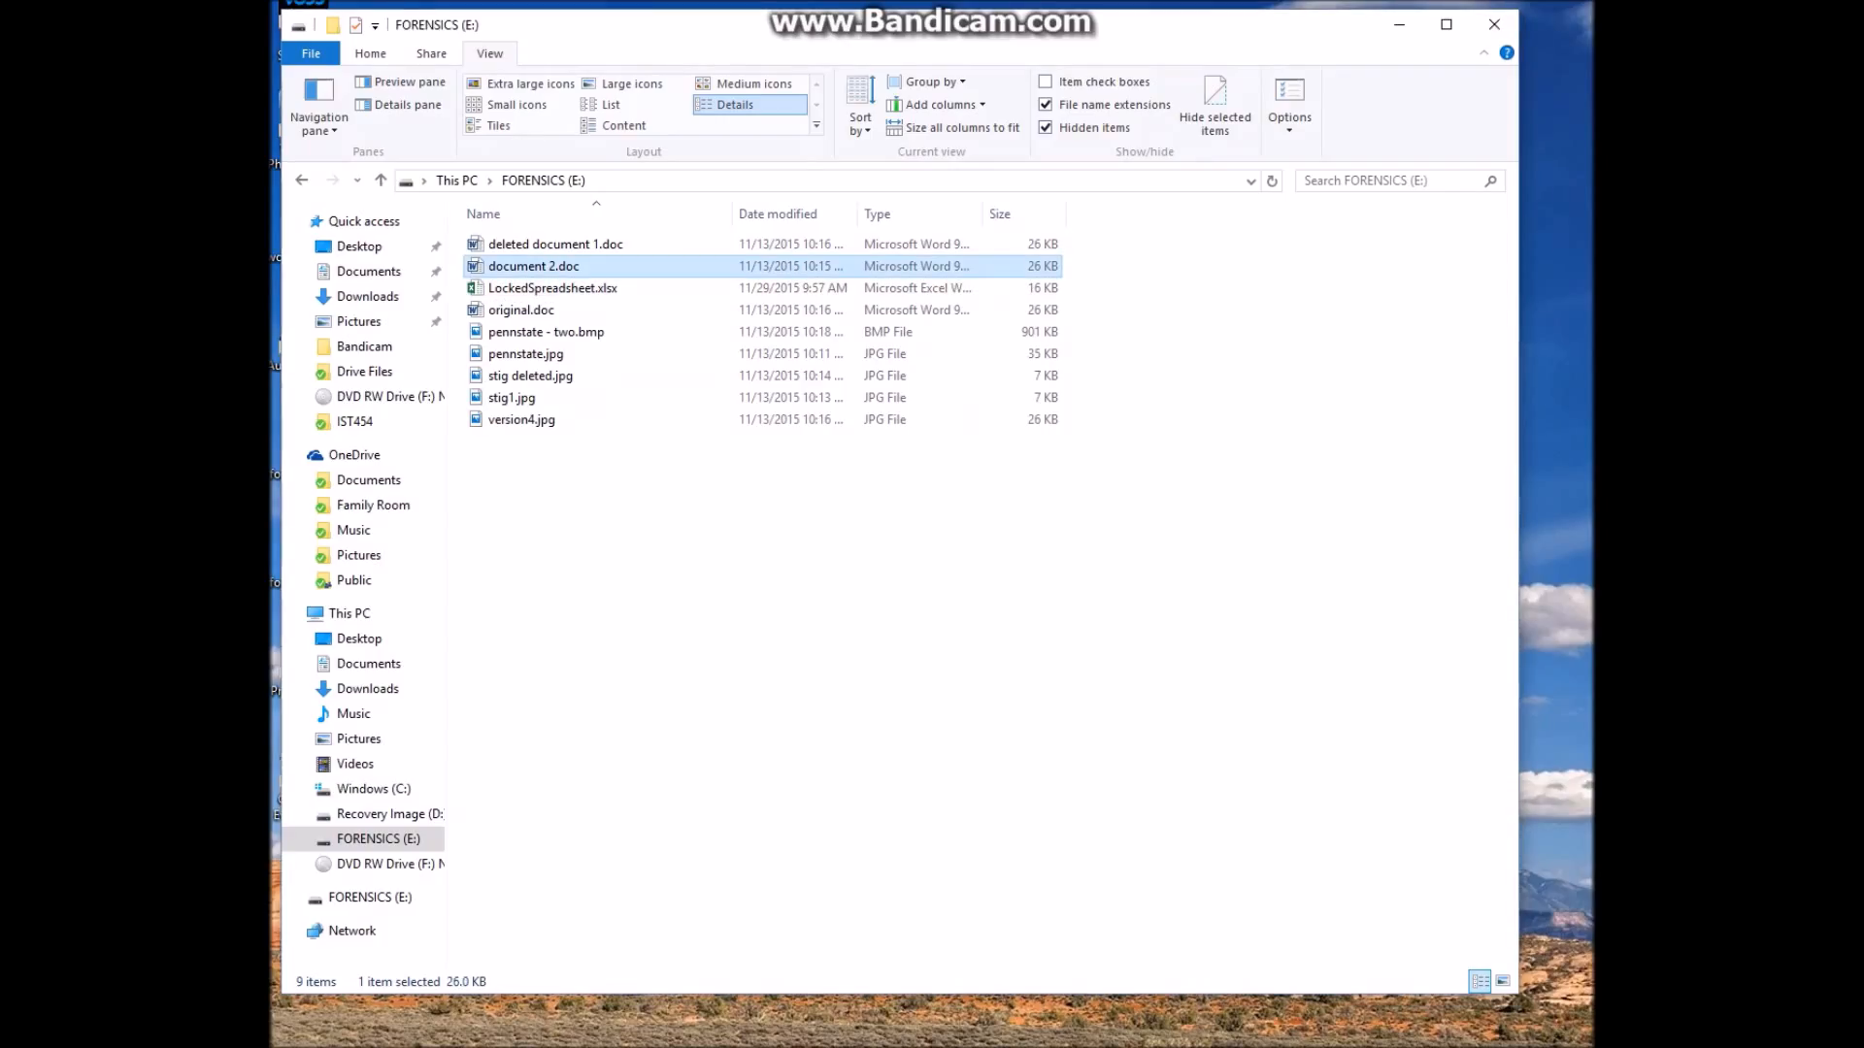
pyautogui.press('Return')
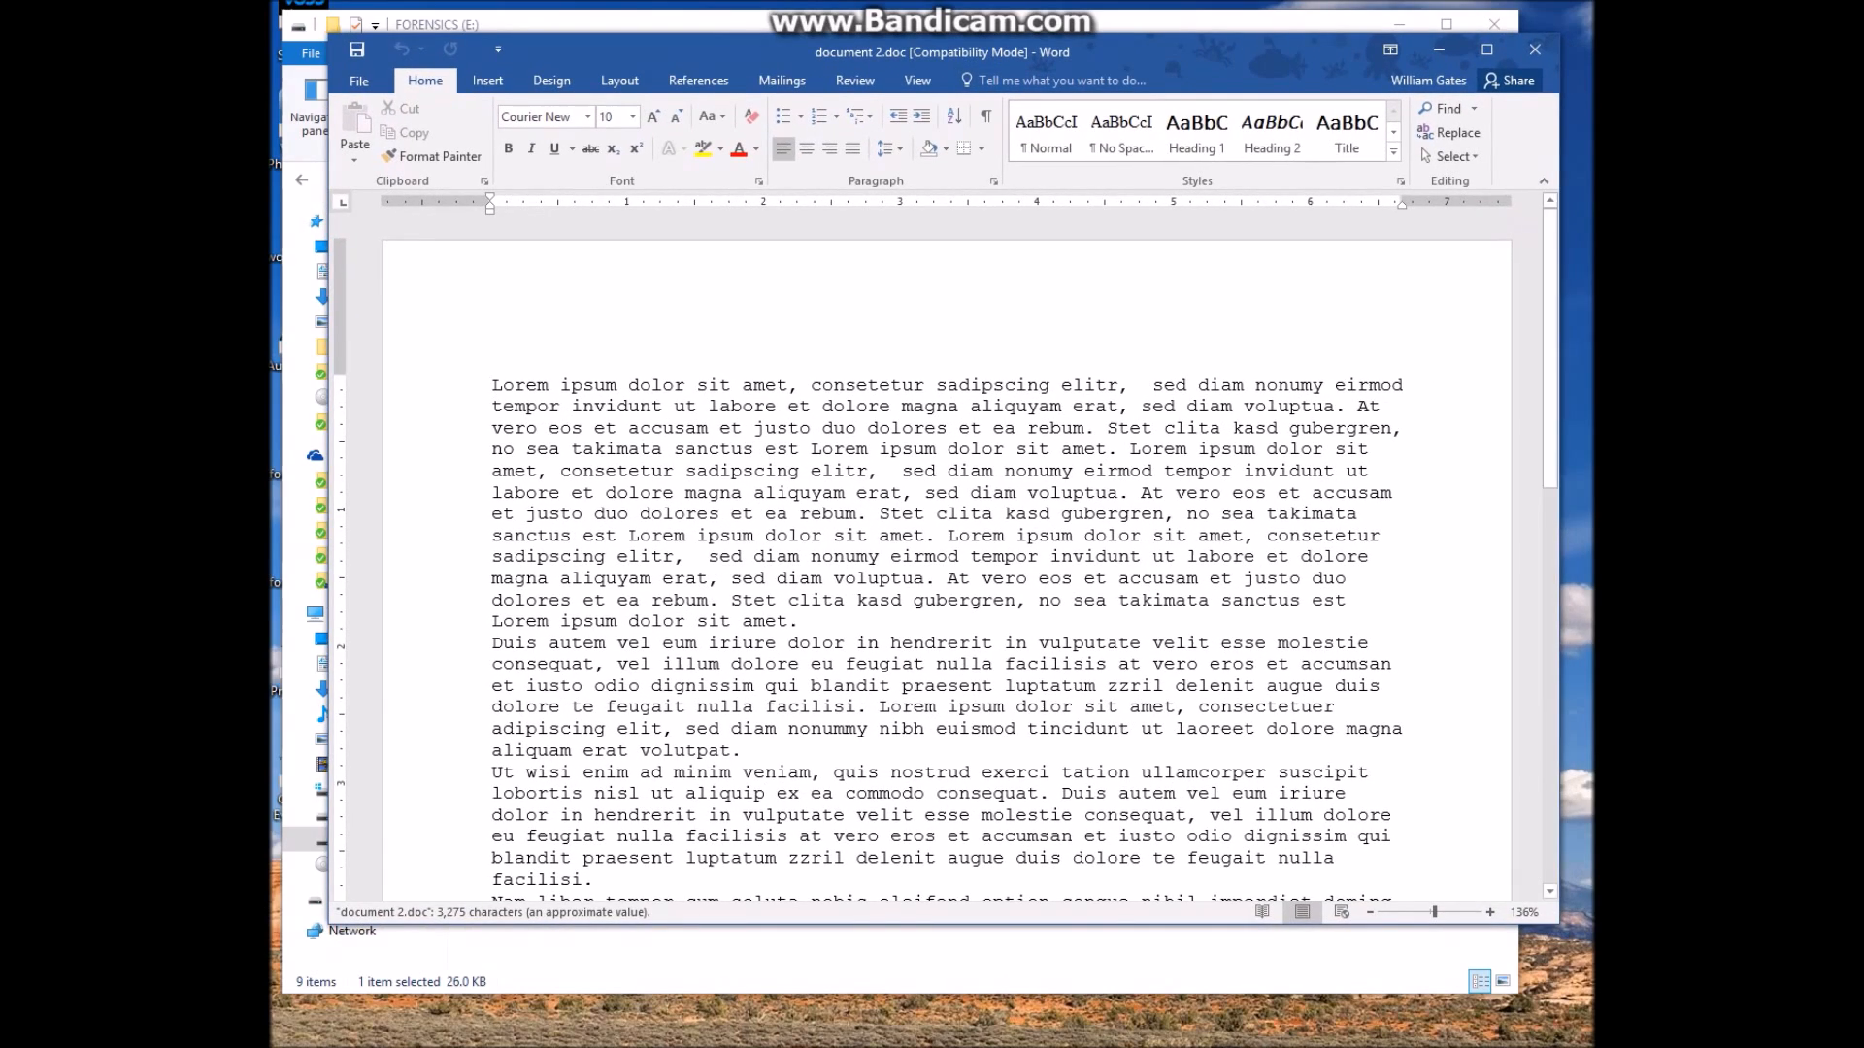
pyautogui.scroll(-5, 946, 559)
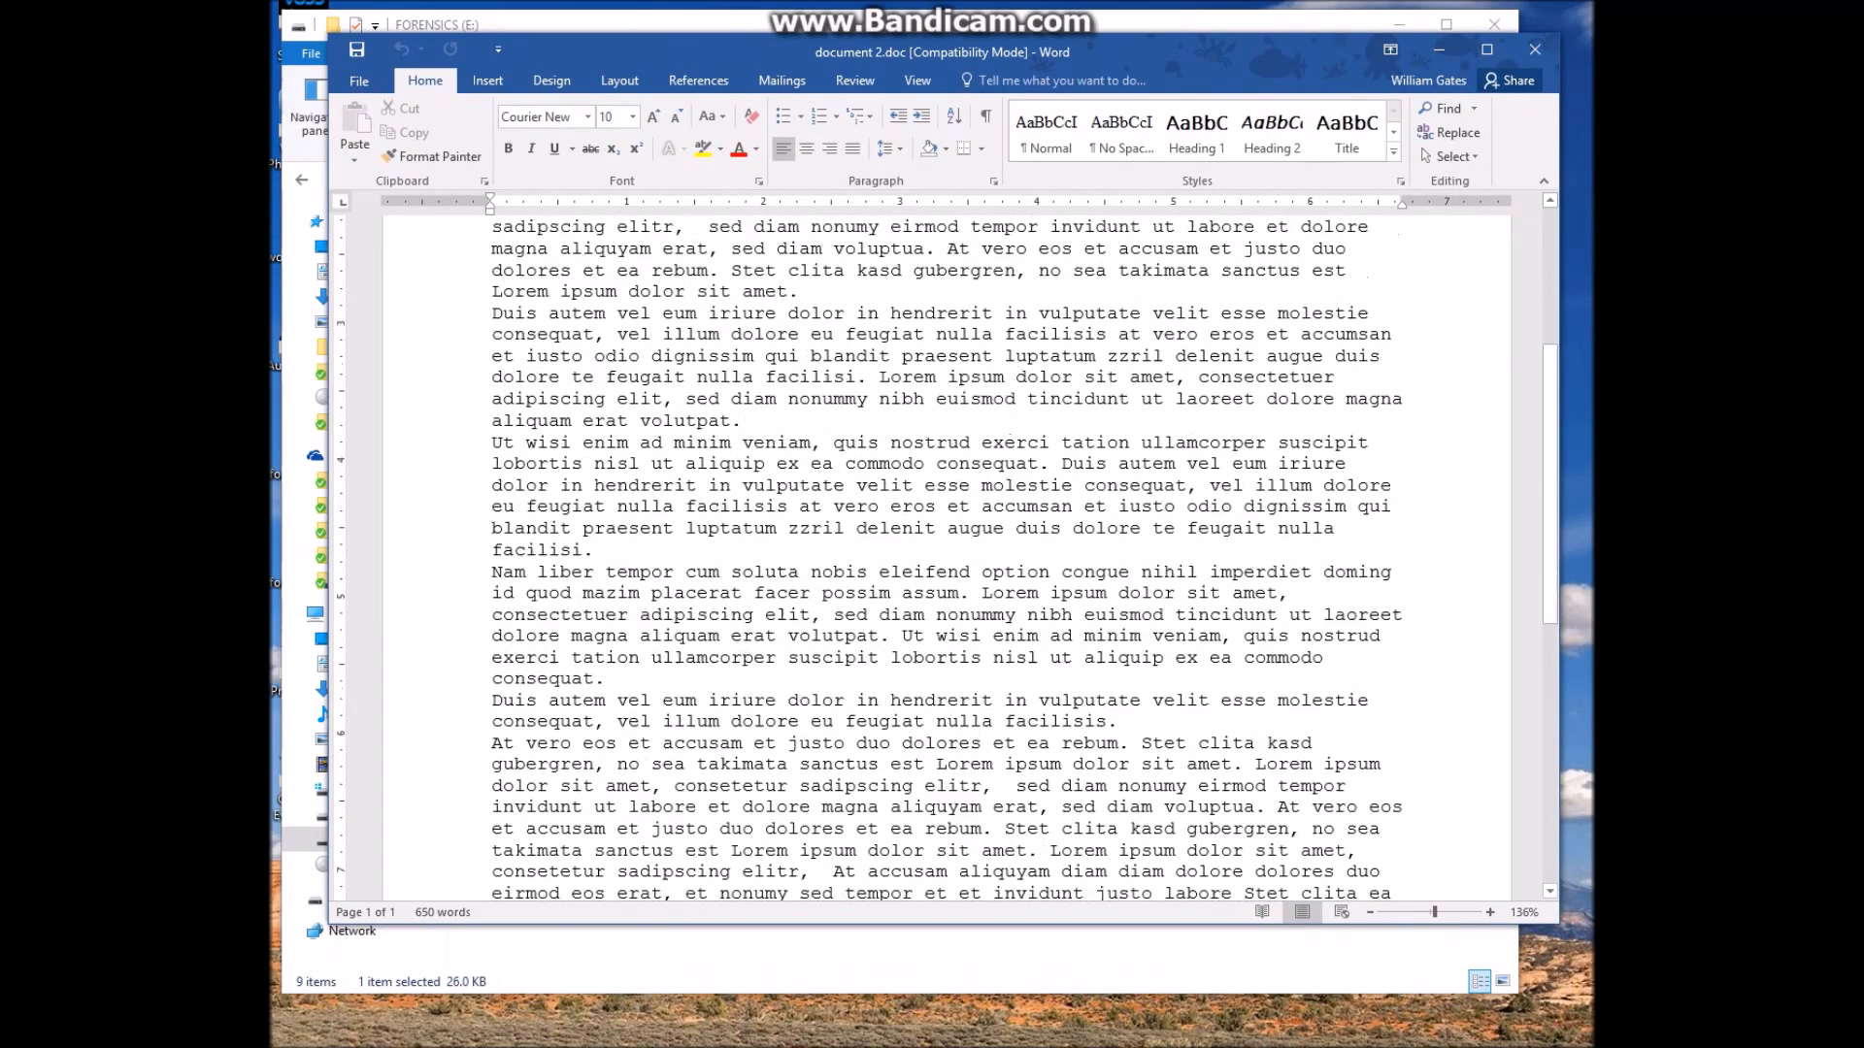
pyautogui.scroll(-6, 946, 558)
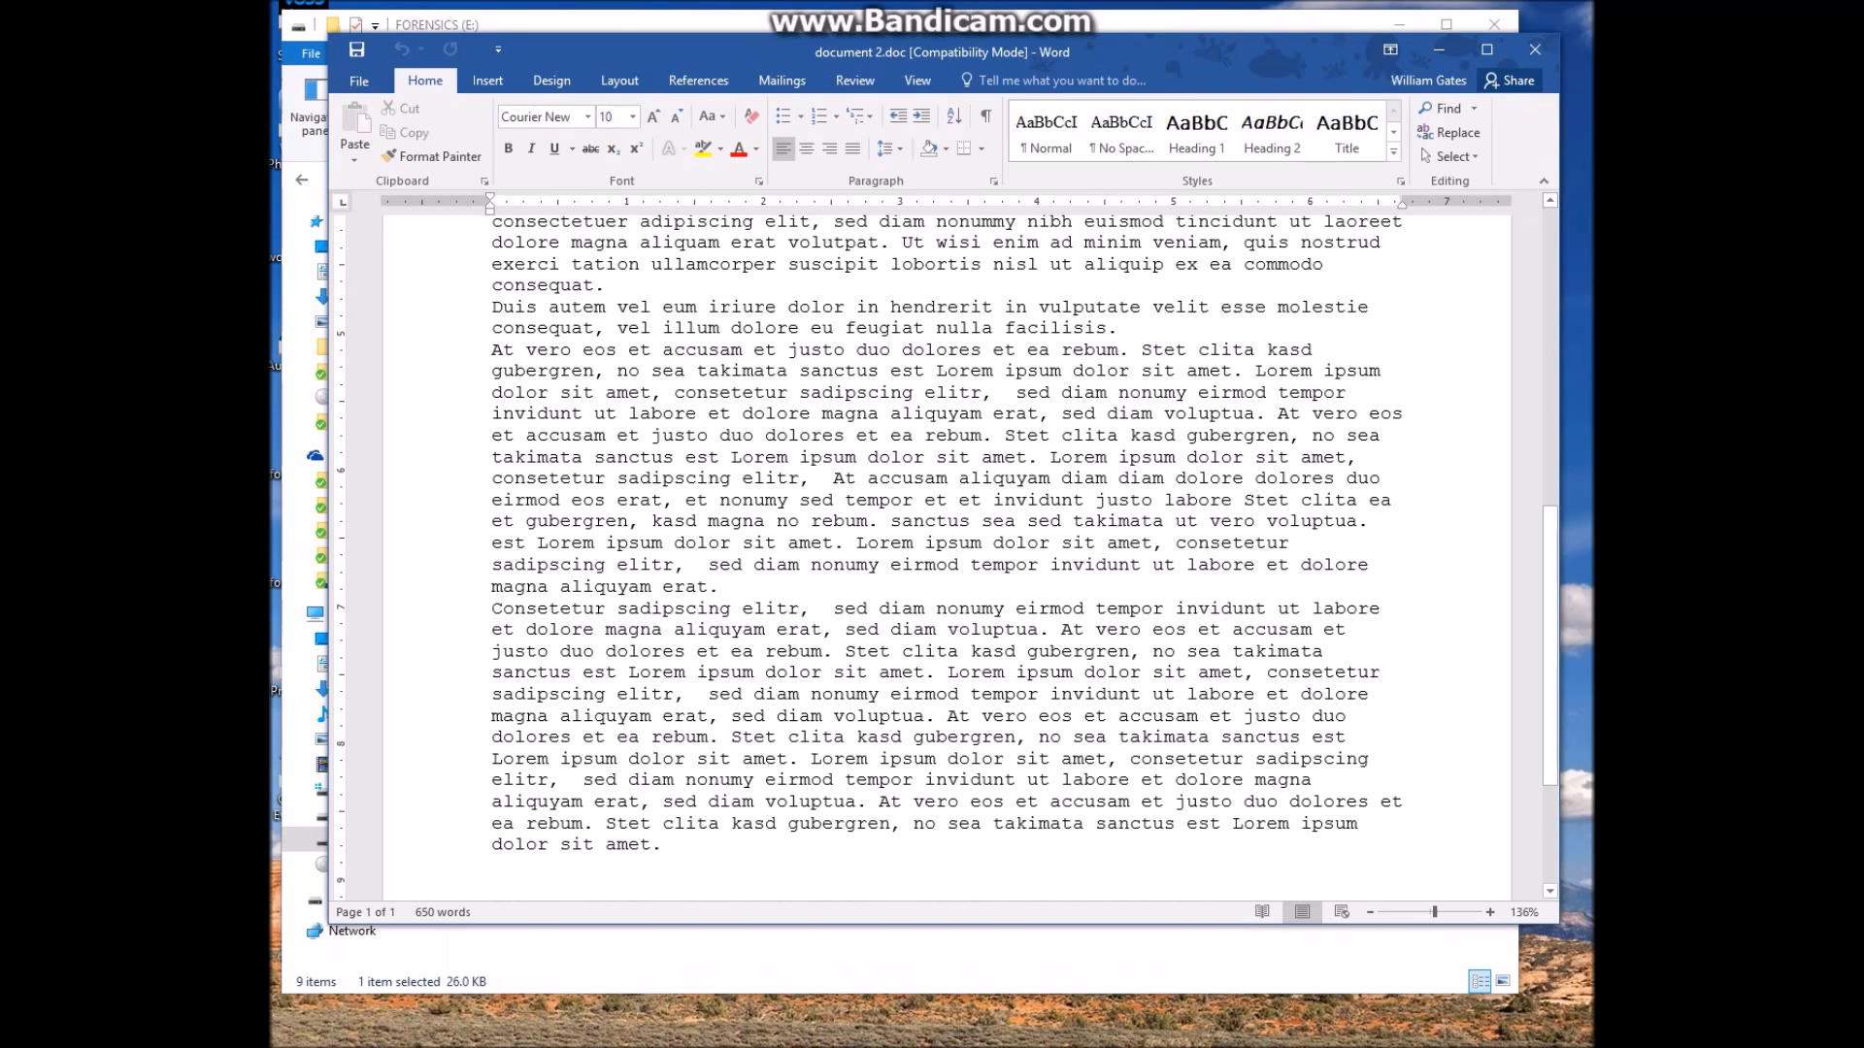
pyautogui.moveTo(719, 435); pyautogui.dragTo(1289, 435)
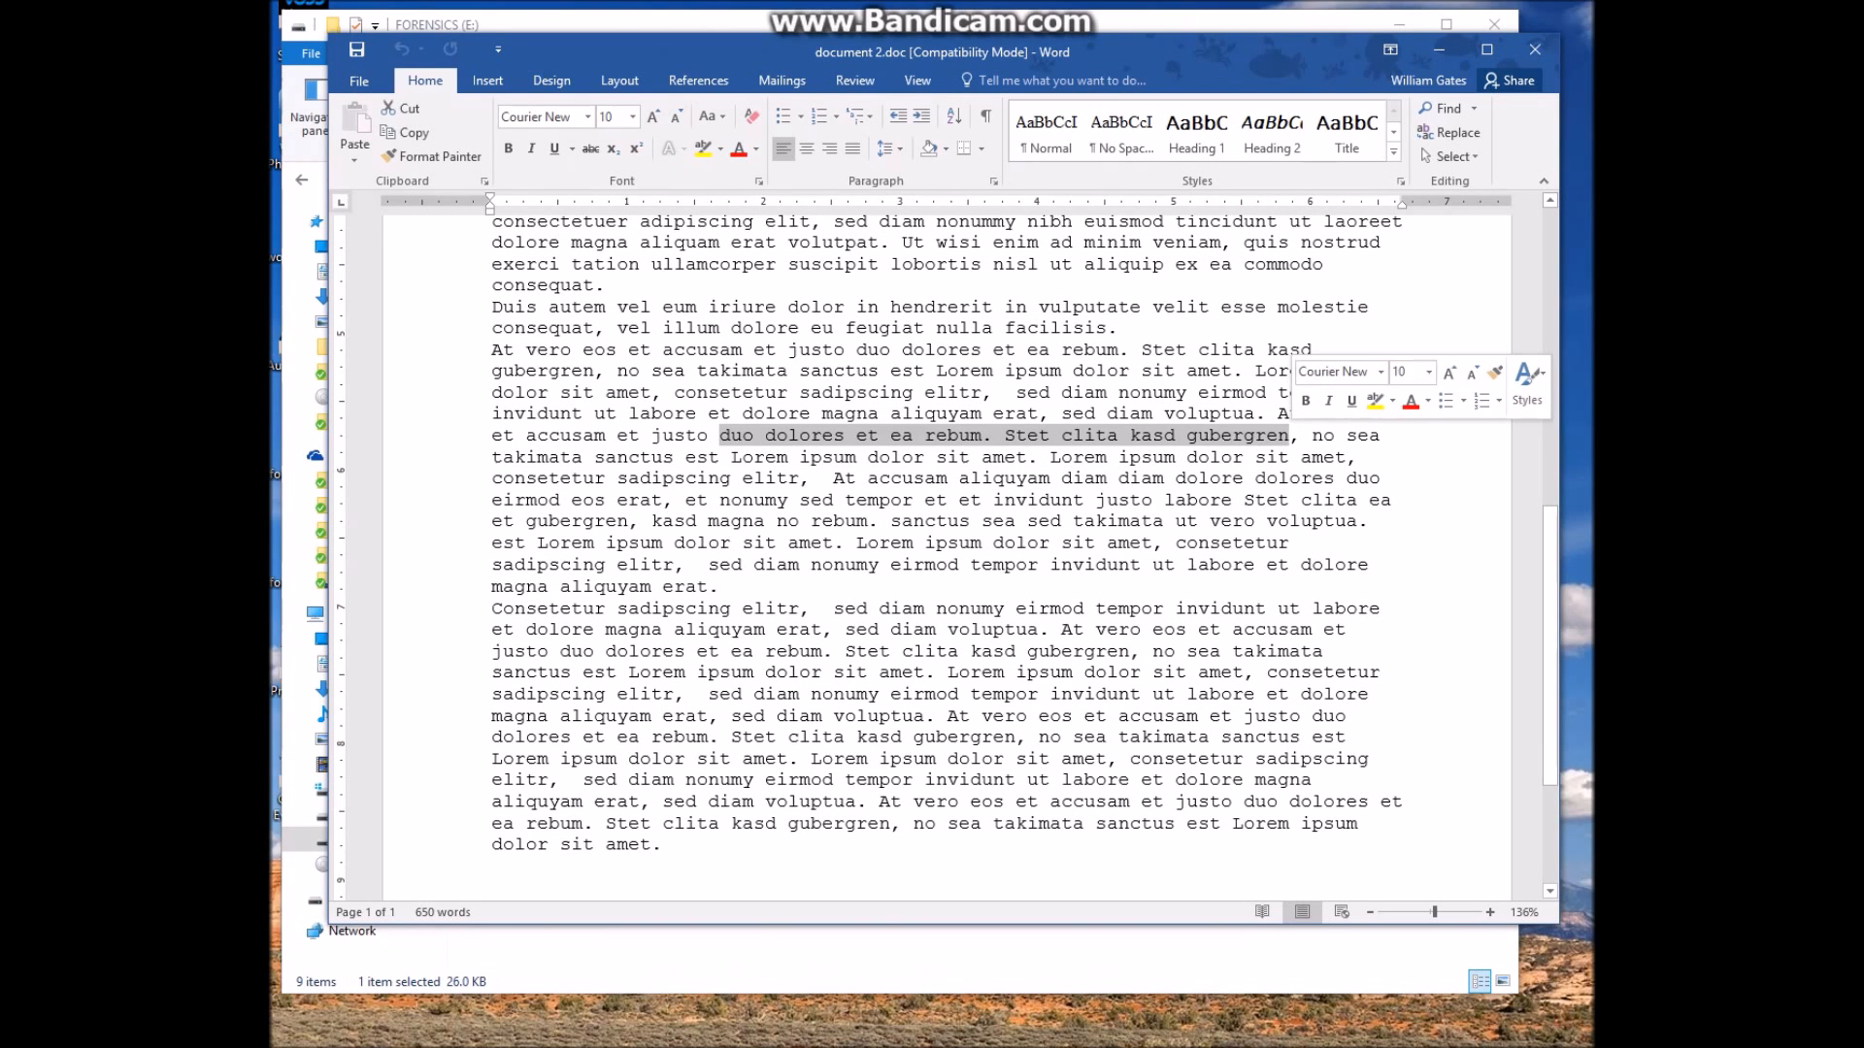
pyautogui.write('mee')
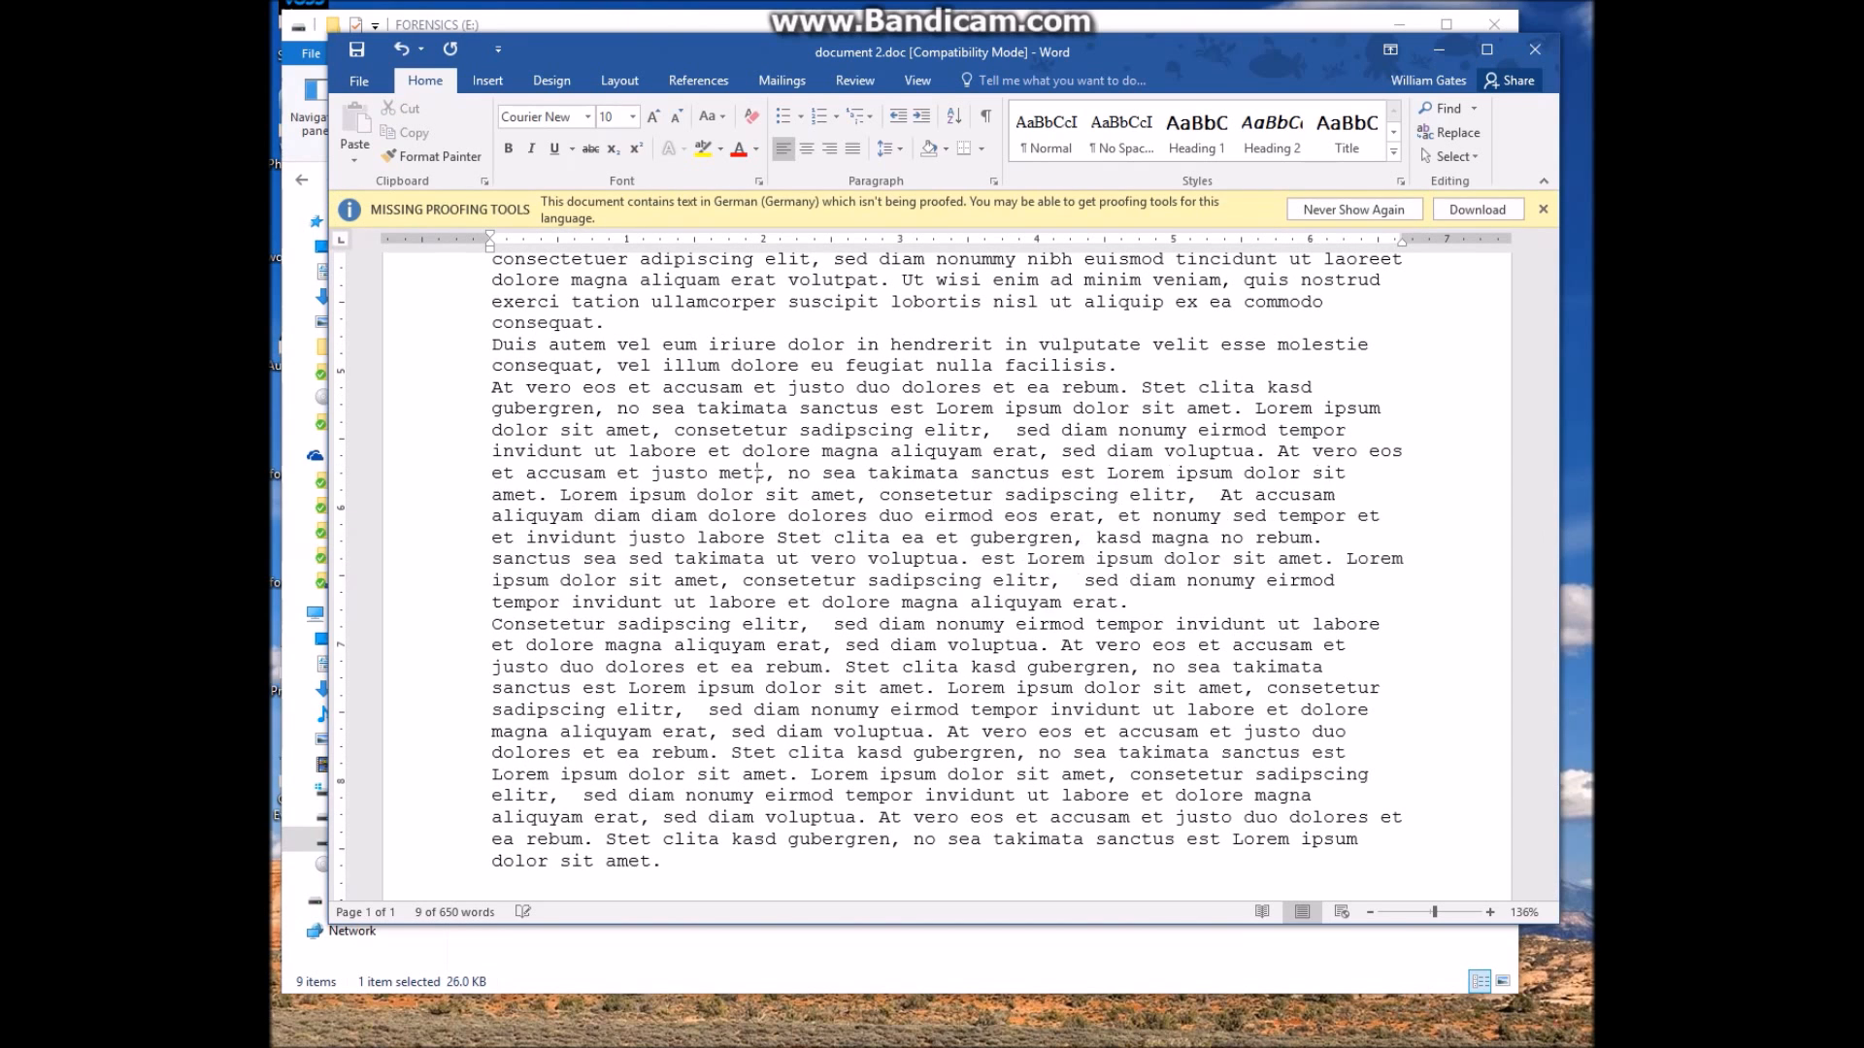
pyautogui.write('t you at 12')
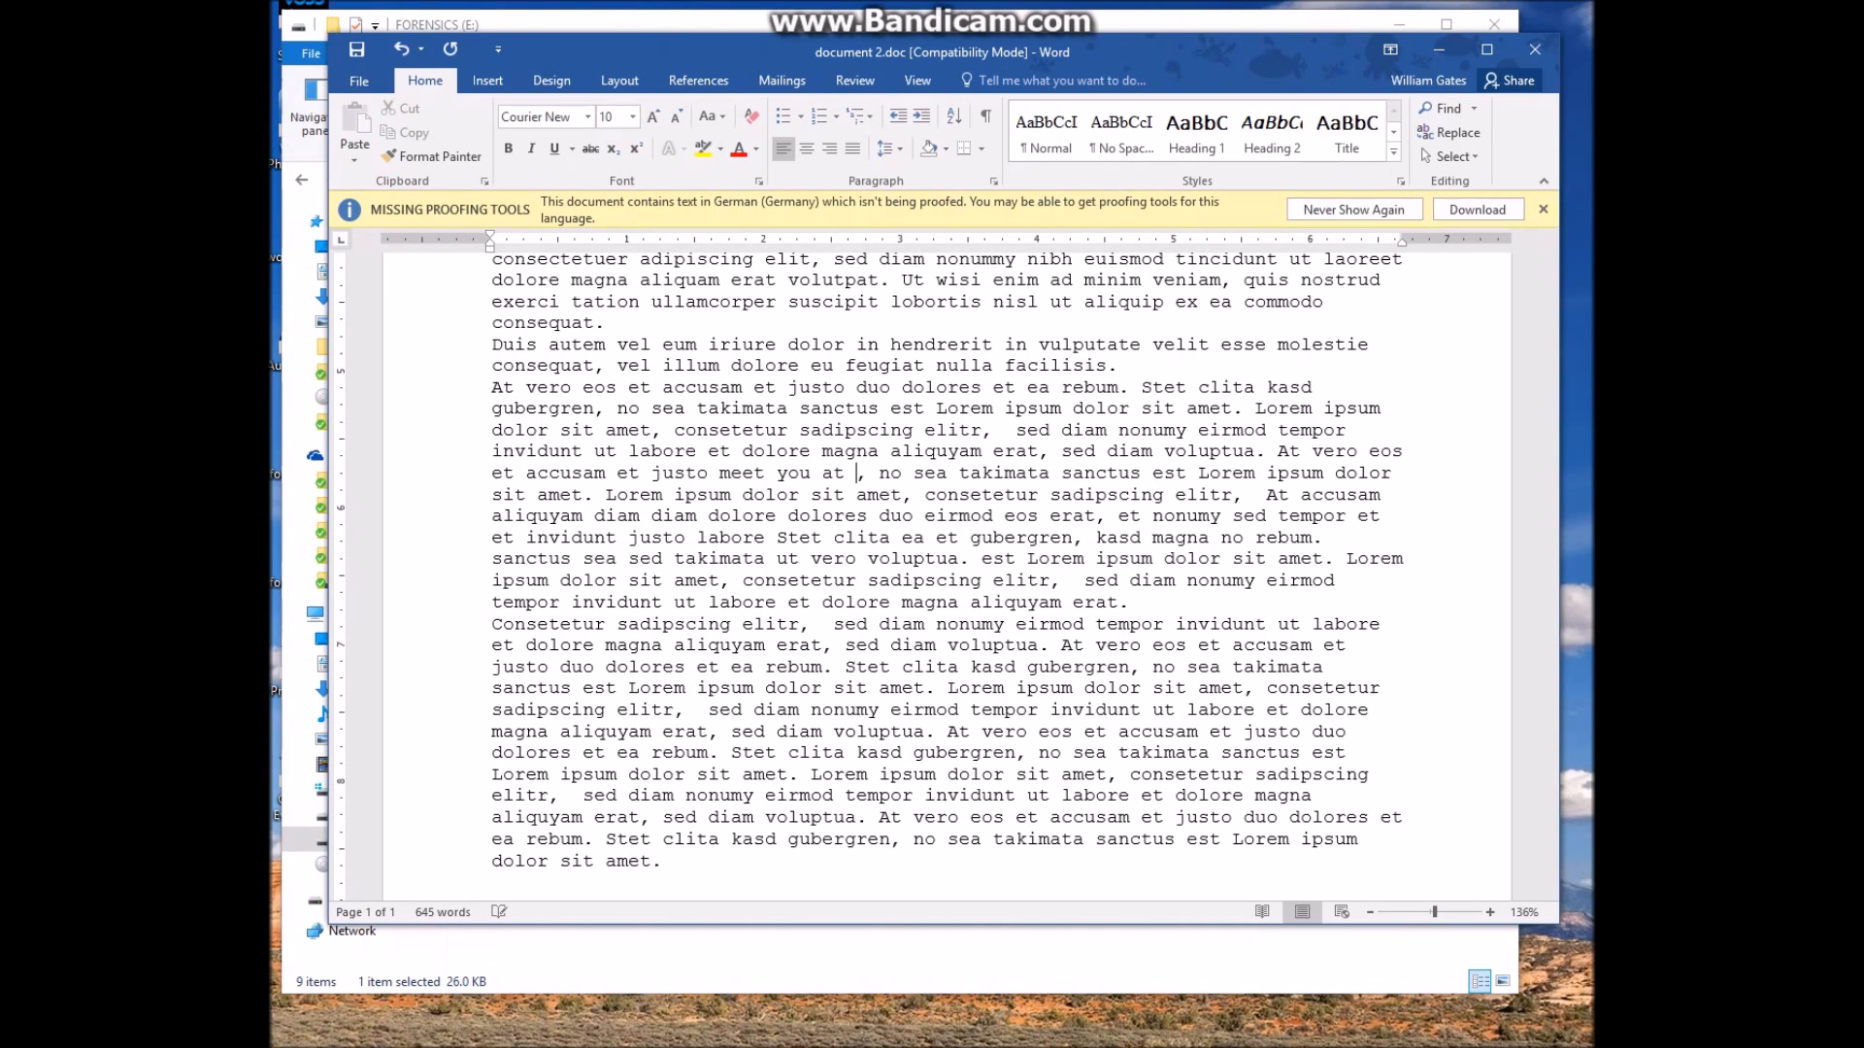
pyautogui.write(':30 a')
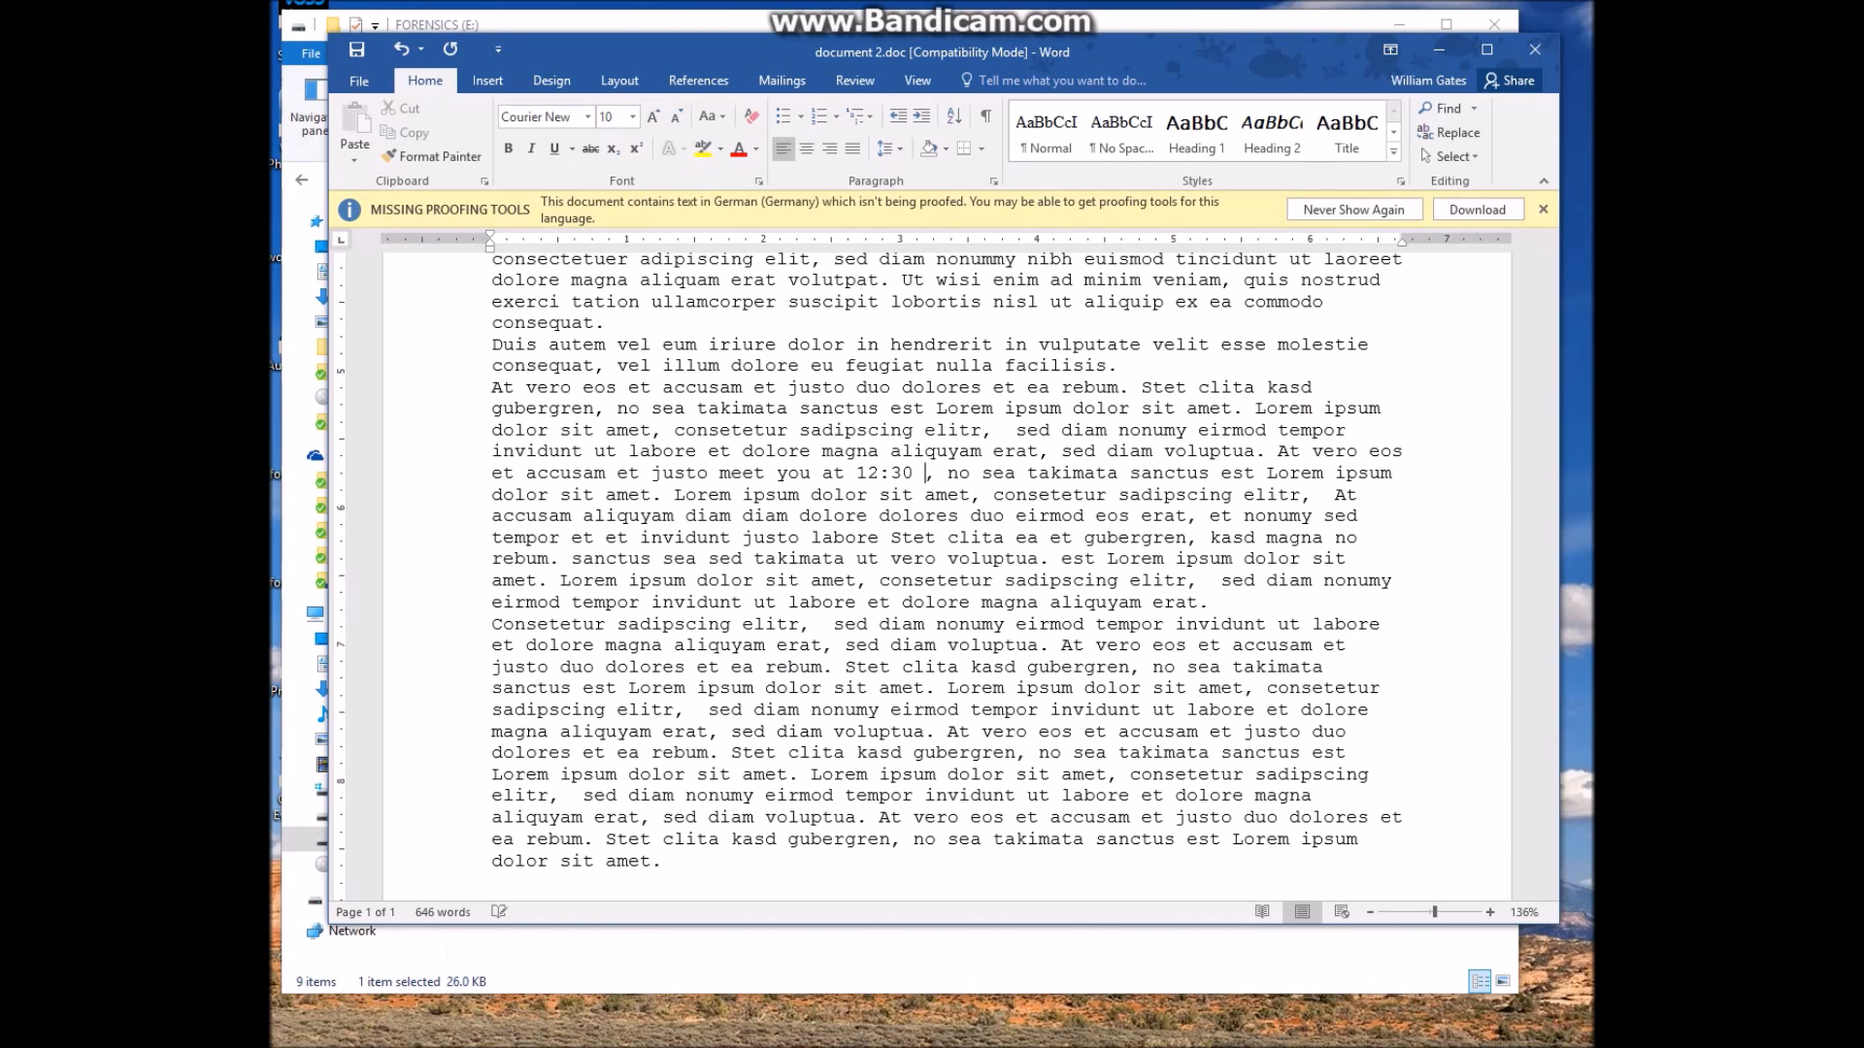
pyautogui.write('t the commons')
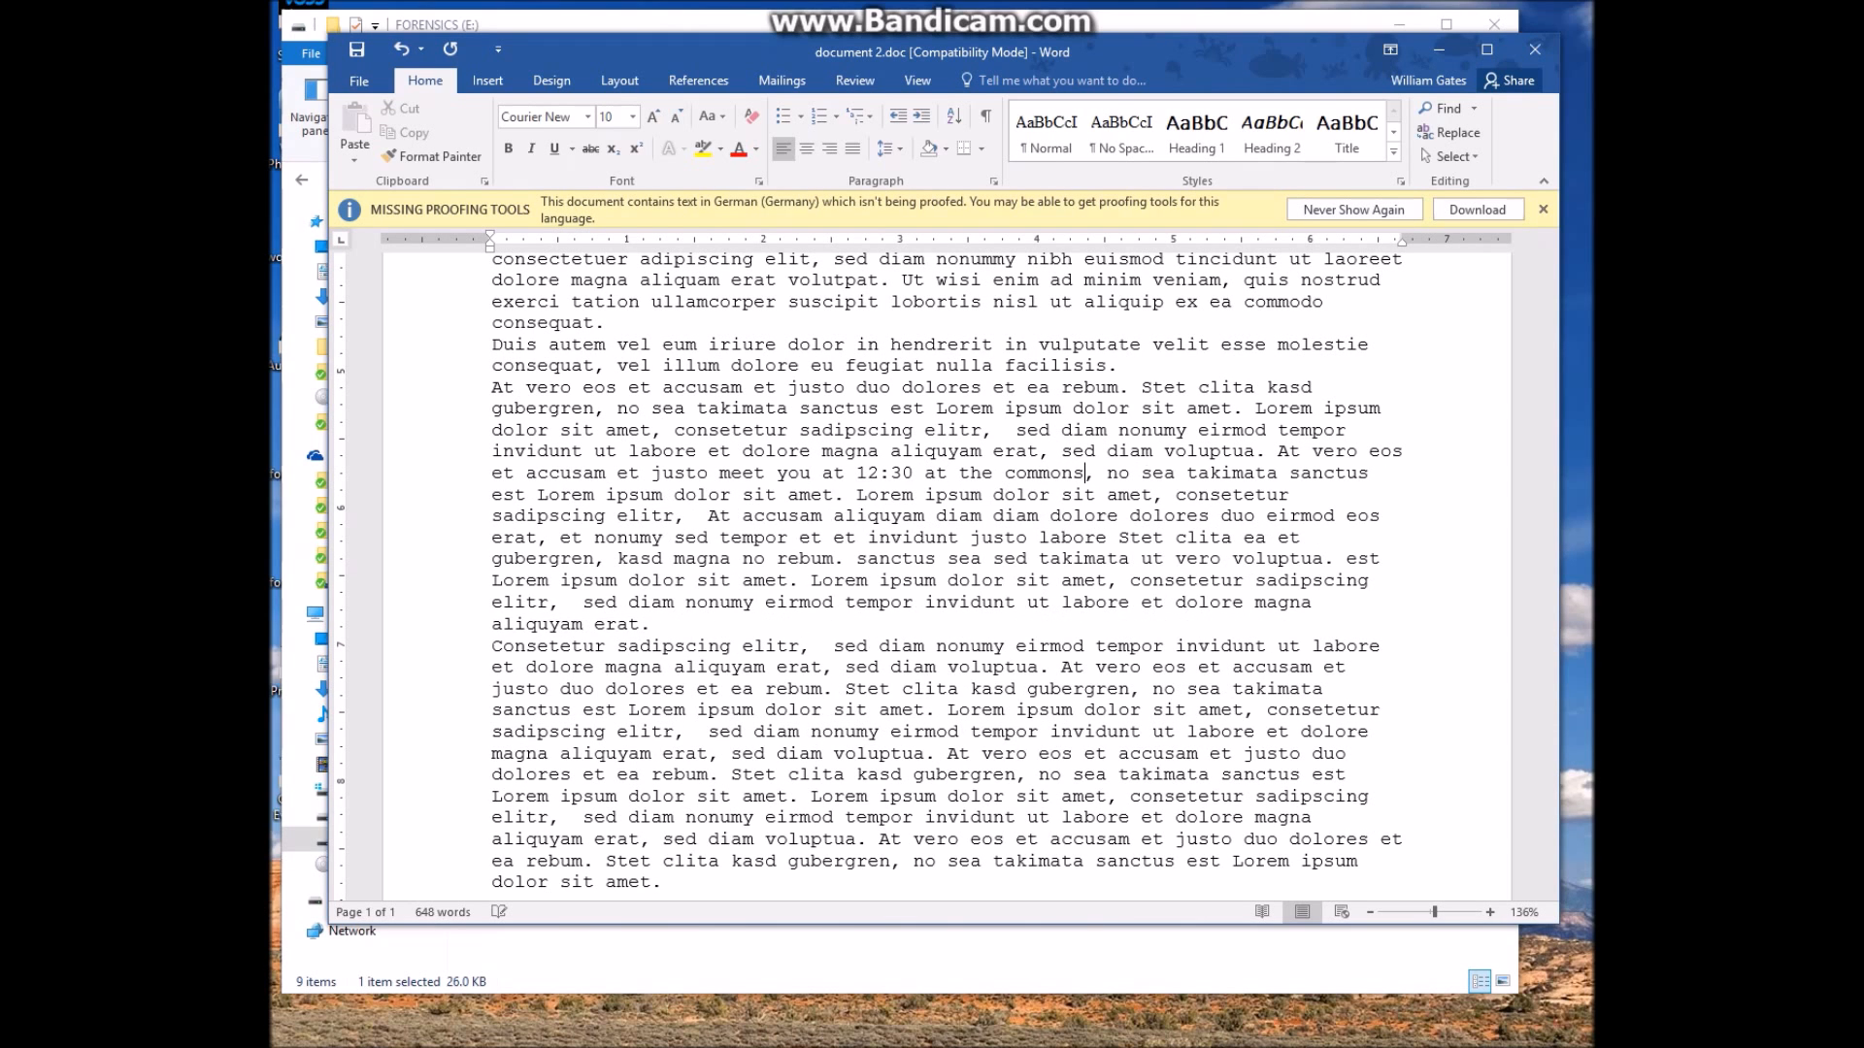
pyautogui.hotkey('ctrl', 'i')
# Save document 2.doc and close Word
pyautogui.click(359, 81)
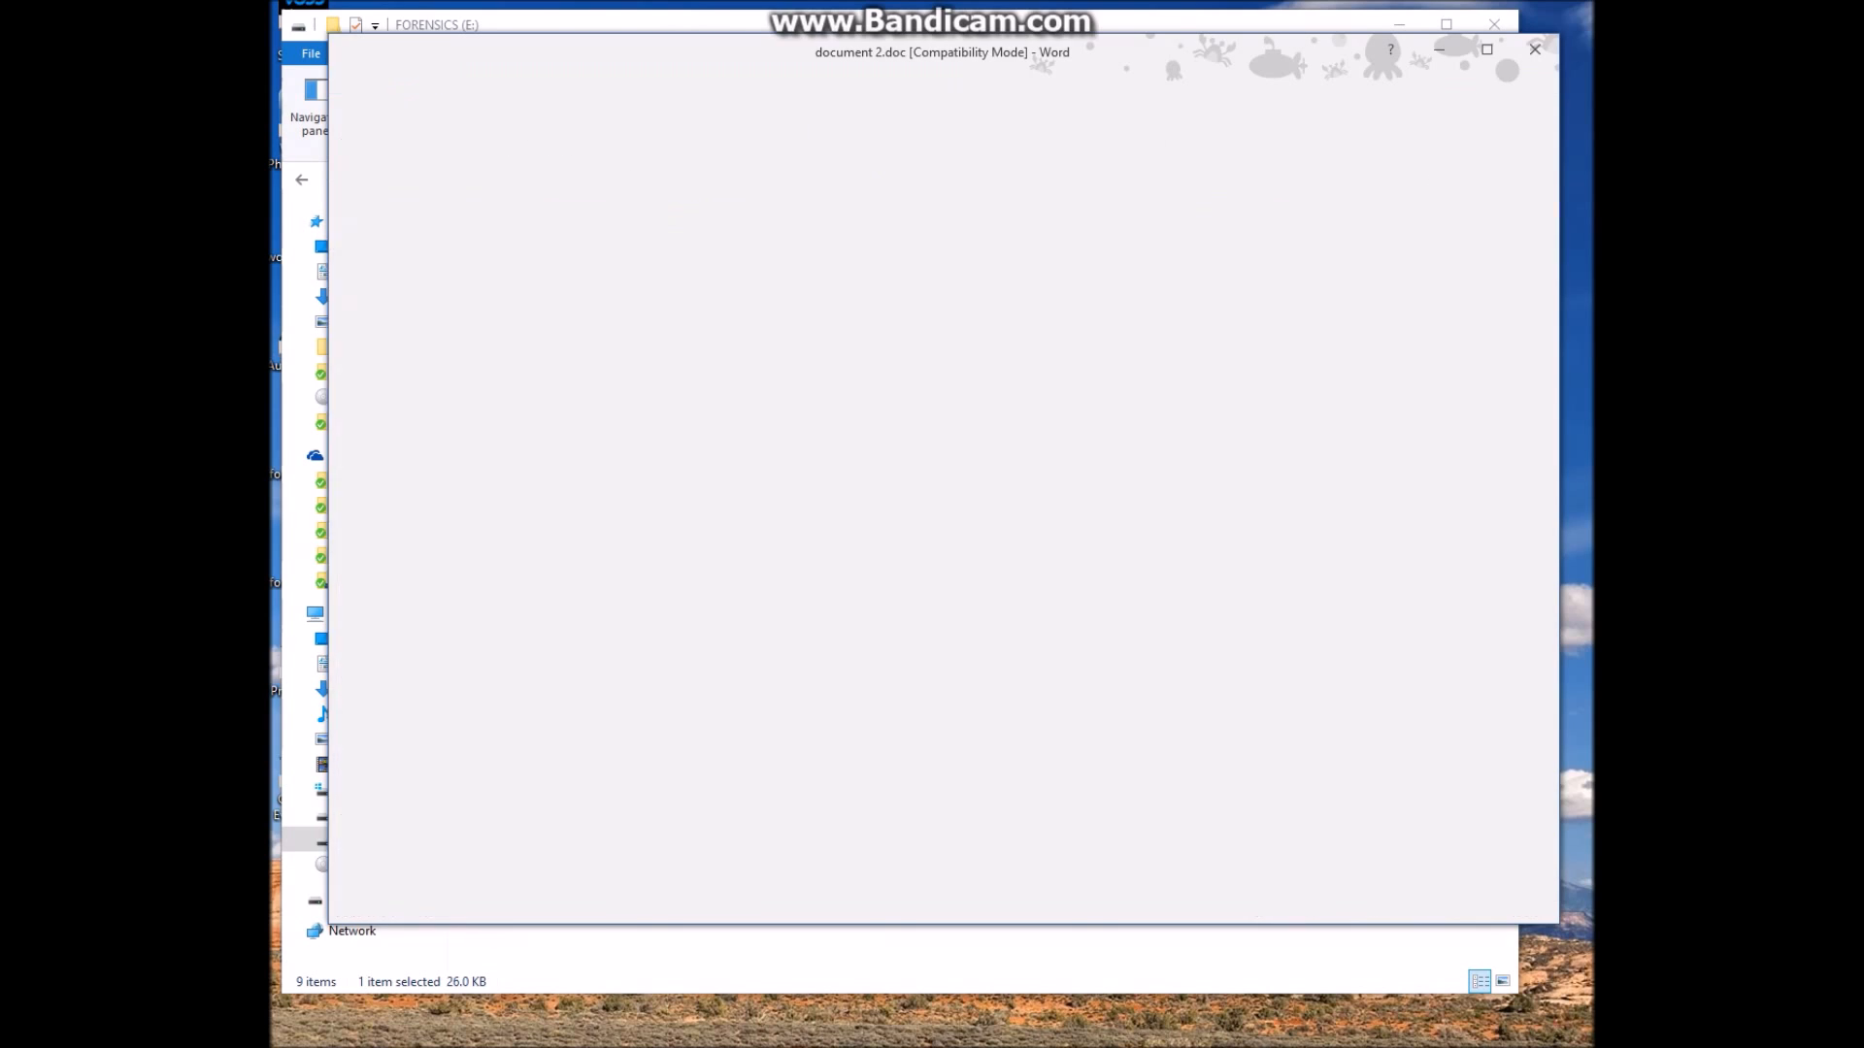
pyautogui.click(371, 448)
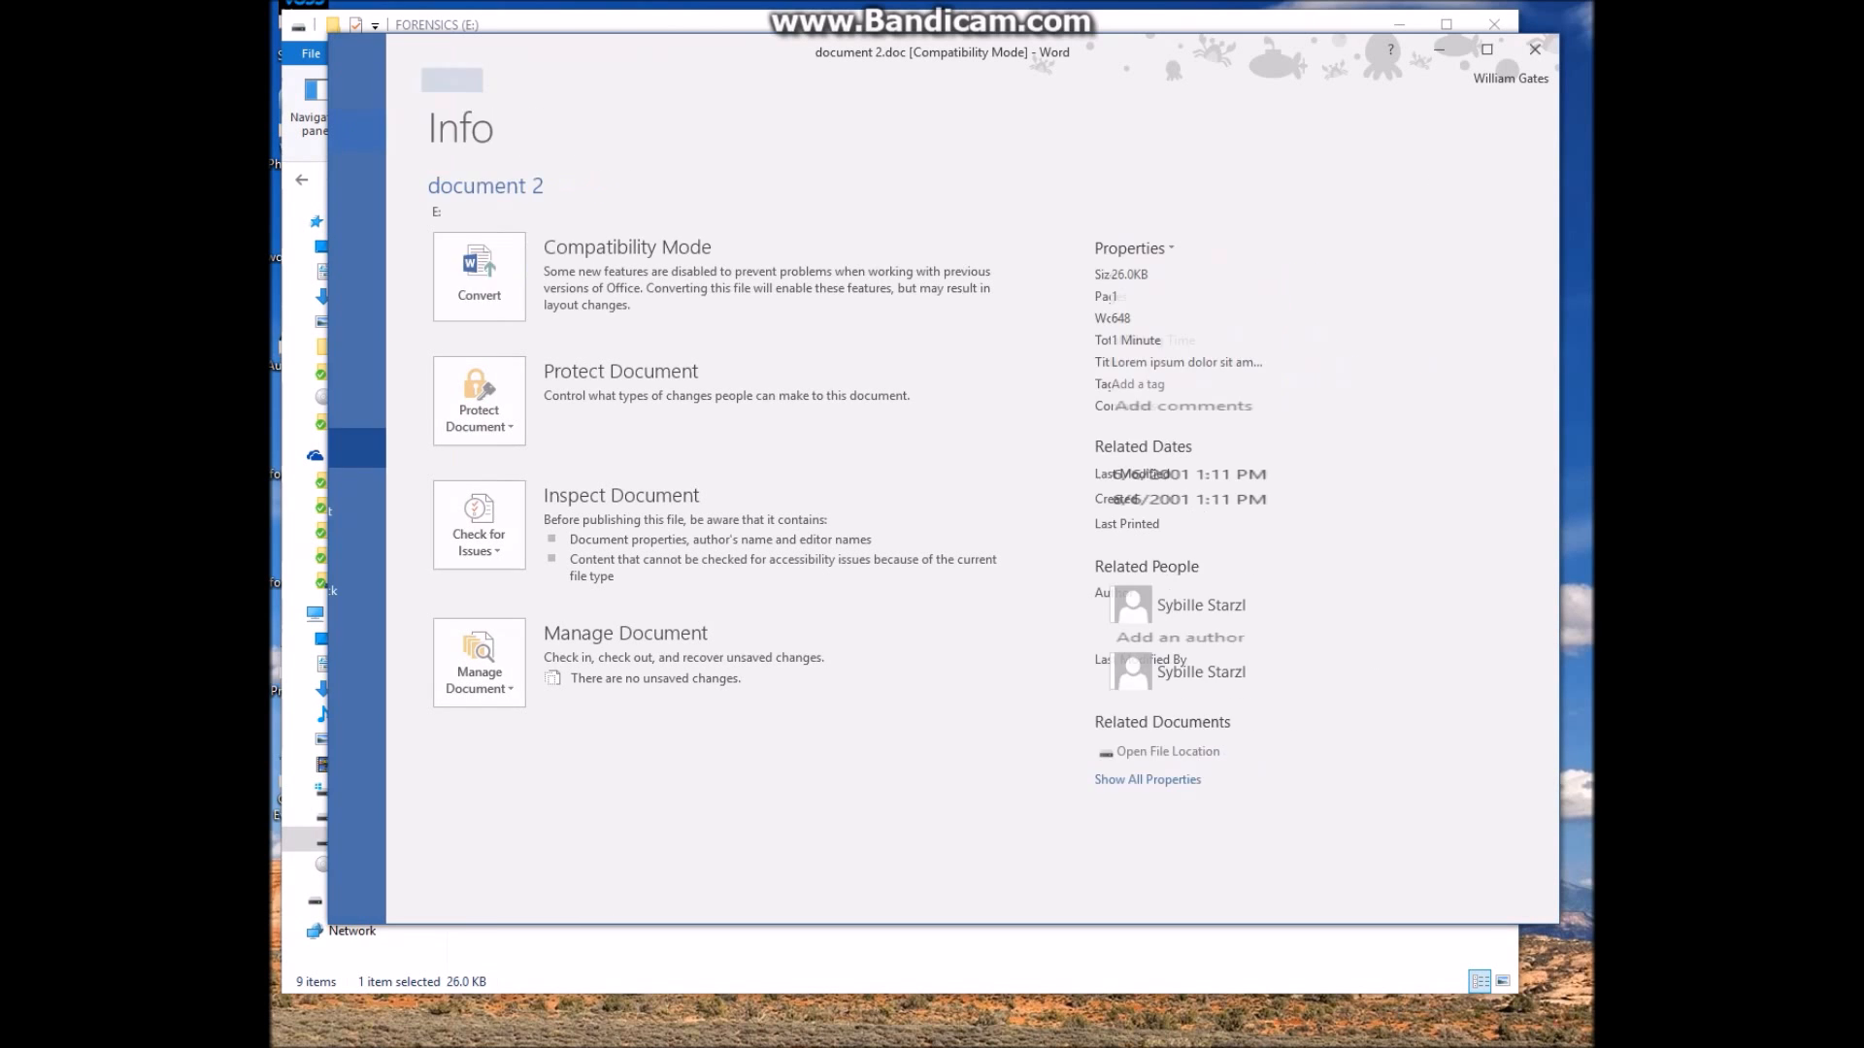
pyautogui.press('Escape')
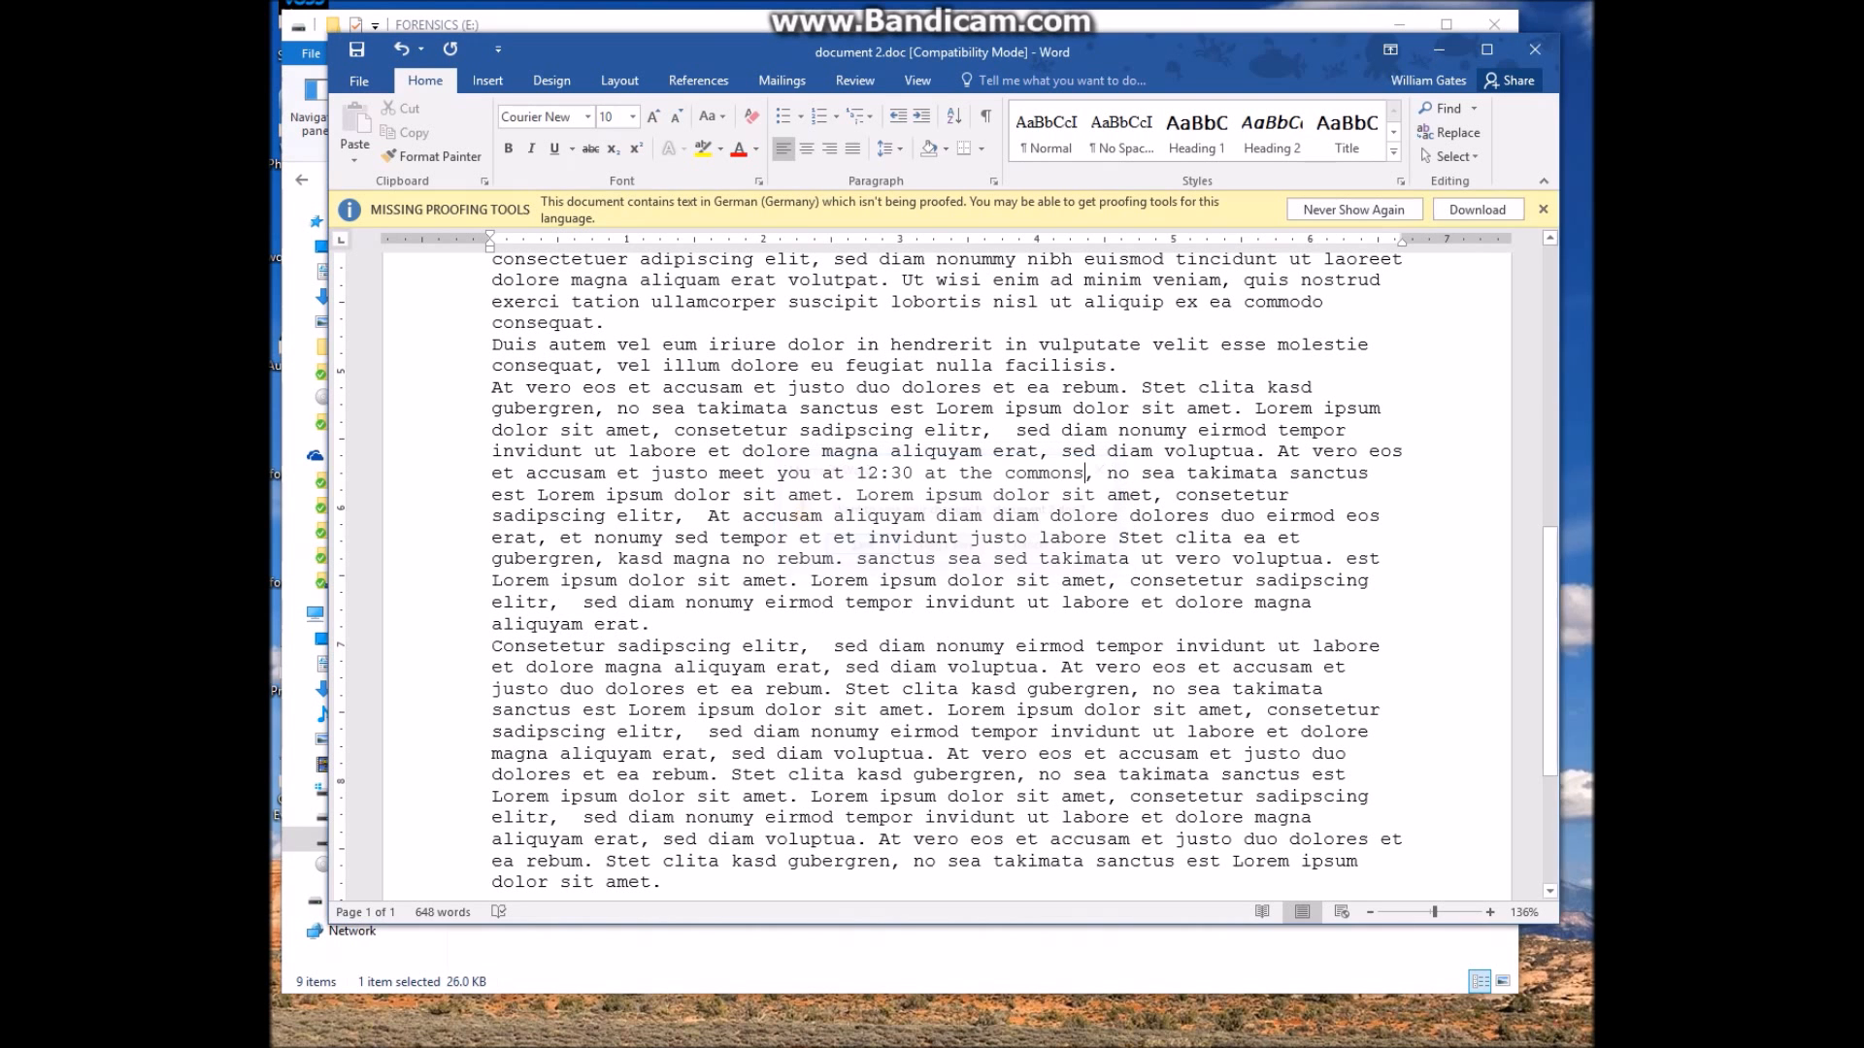
pyautogui.hotkey('ctrl', 's')
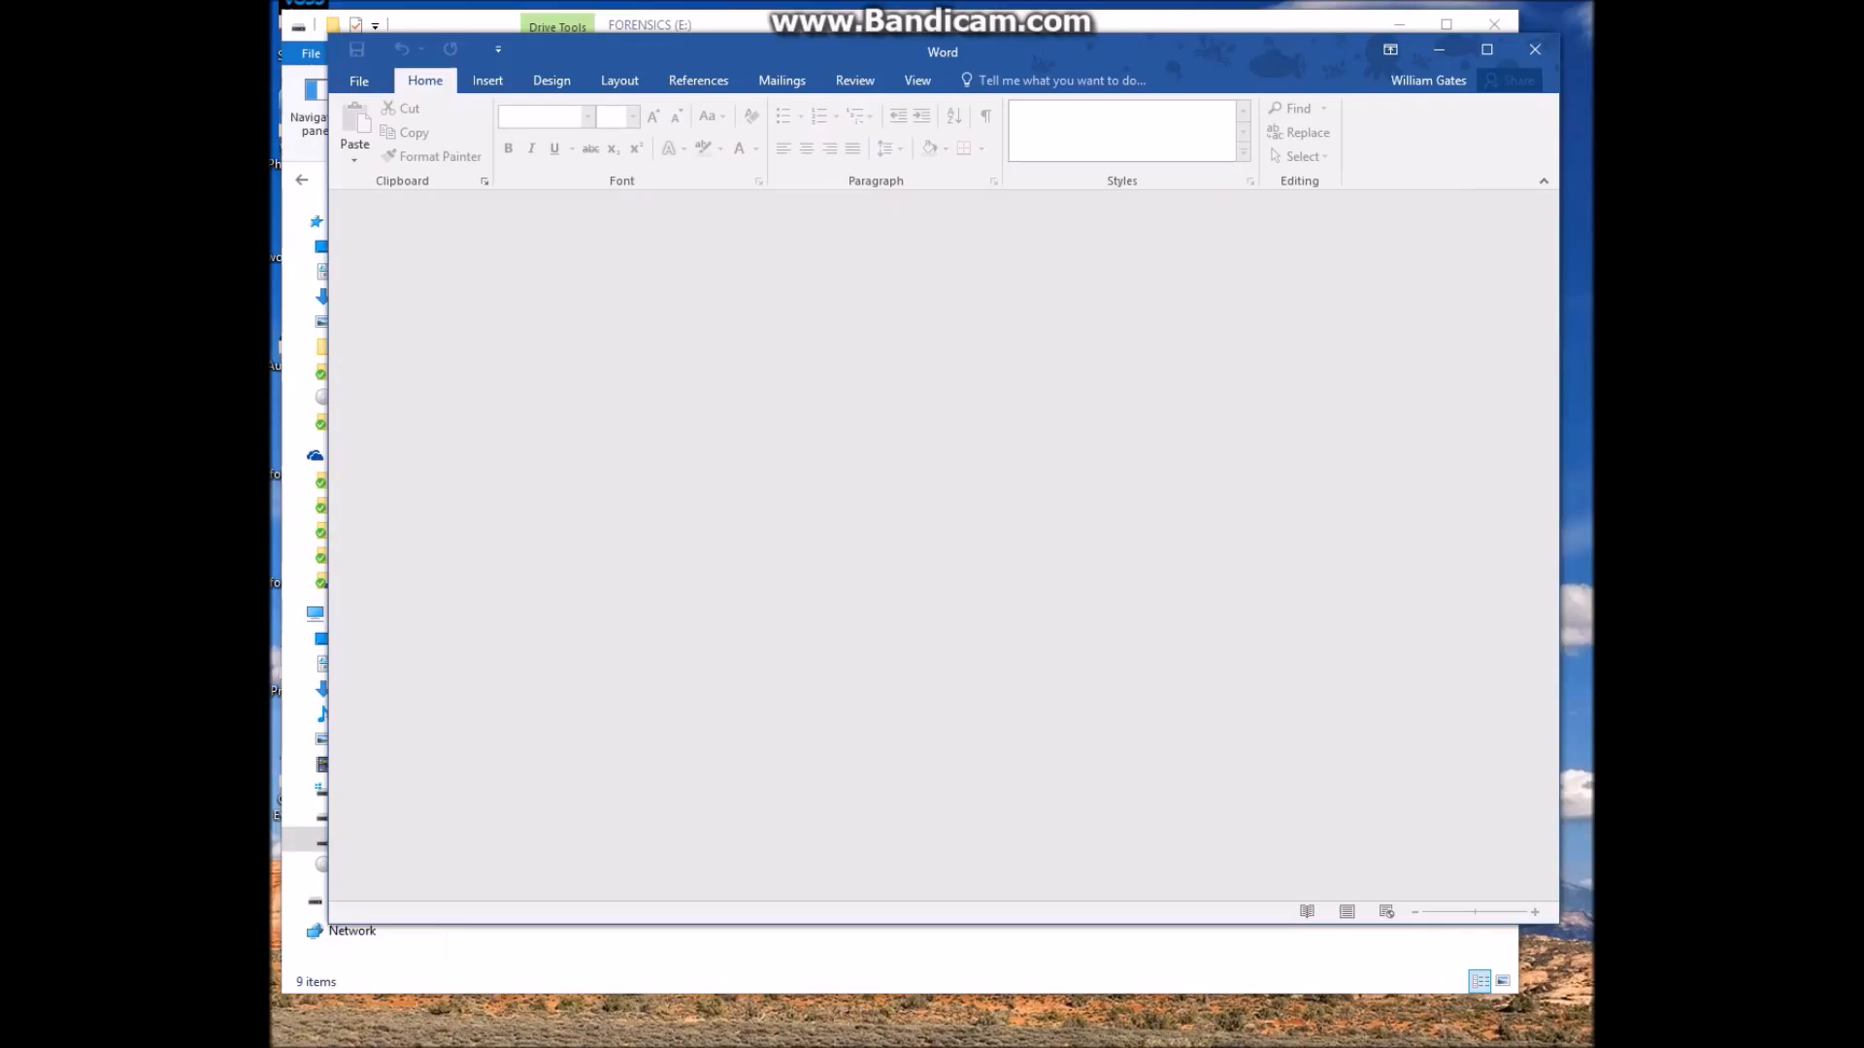
pyautogui.click(1534, 49)
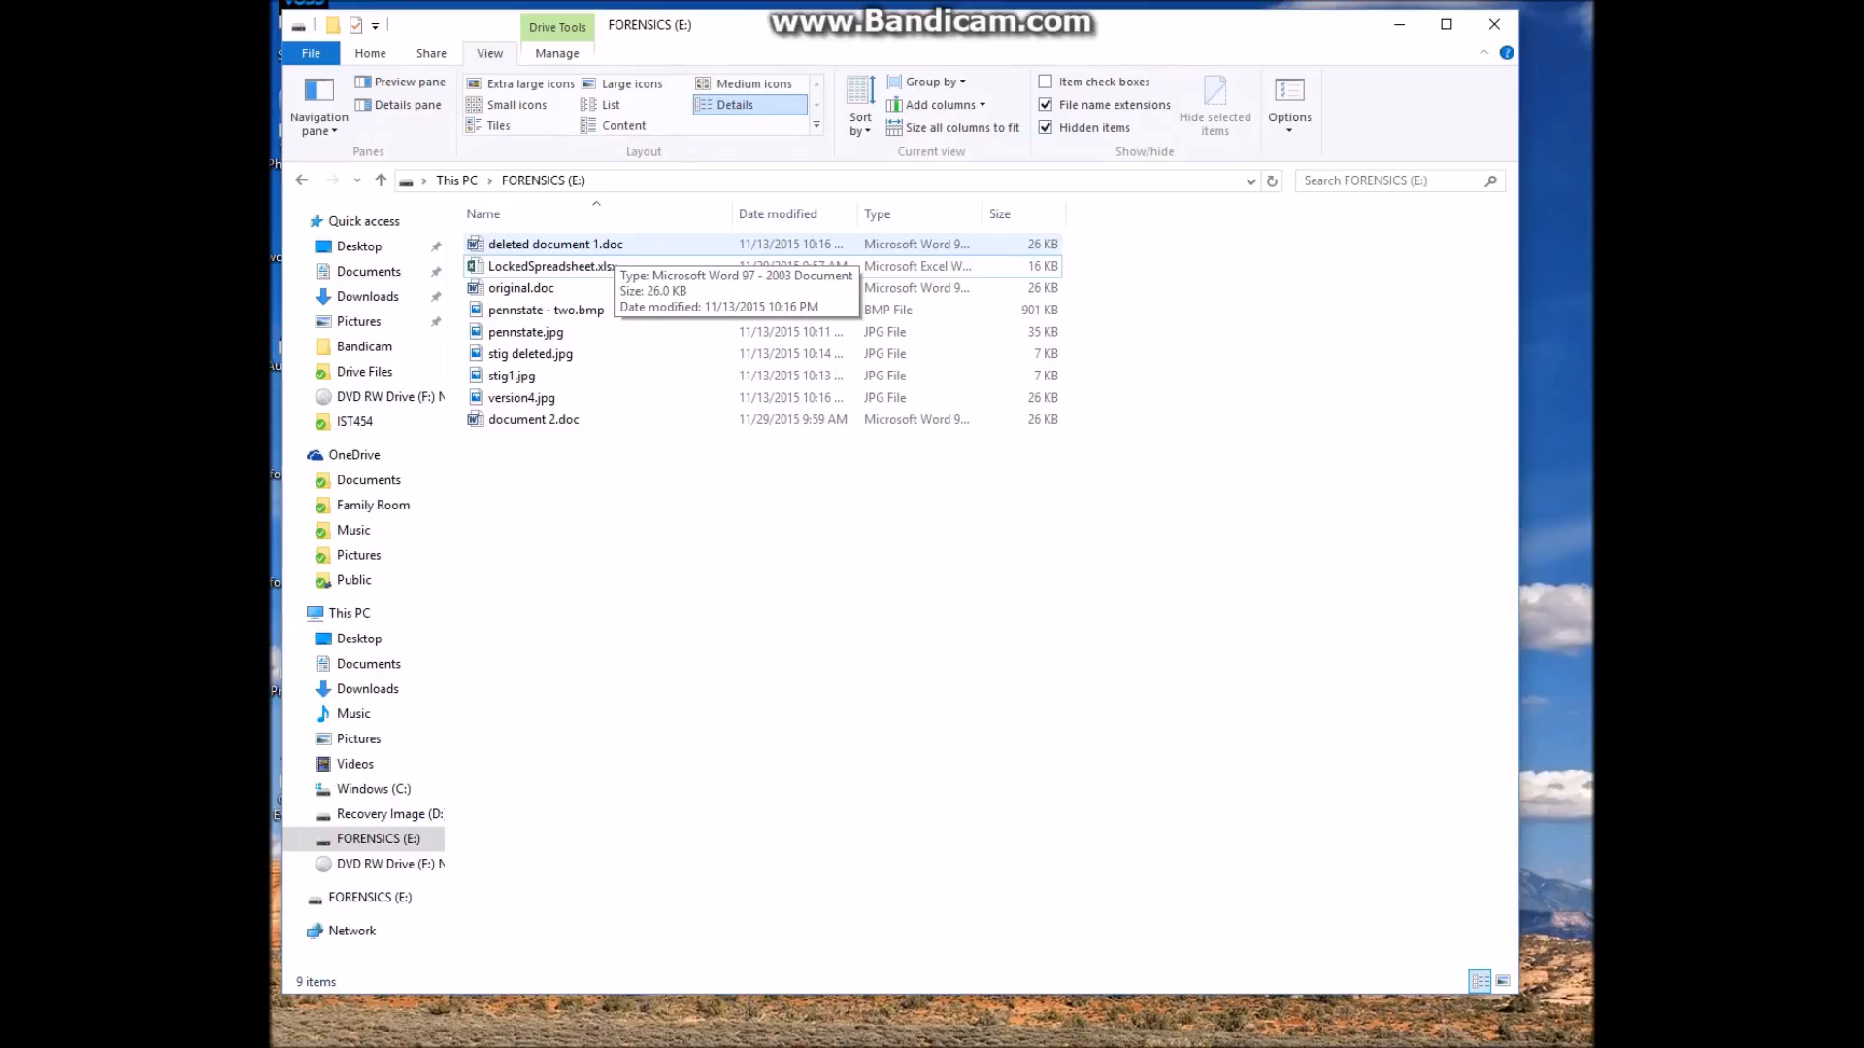
# Permanently delete deleted document 1.doc, then open version4.jpg
pyautogui.click(614, 247)
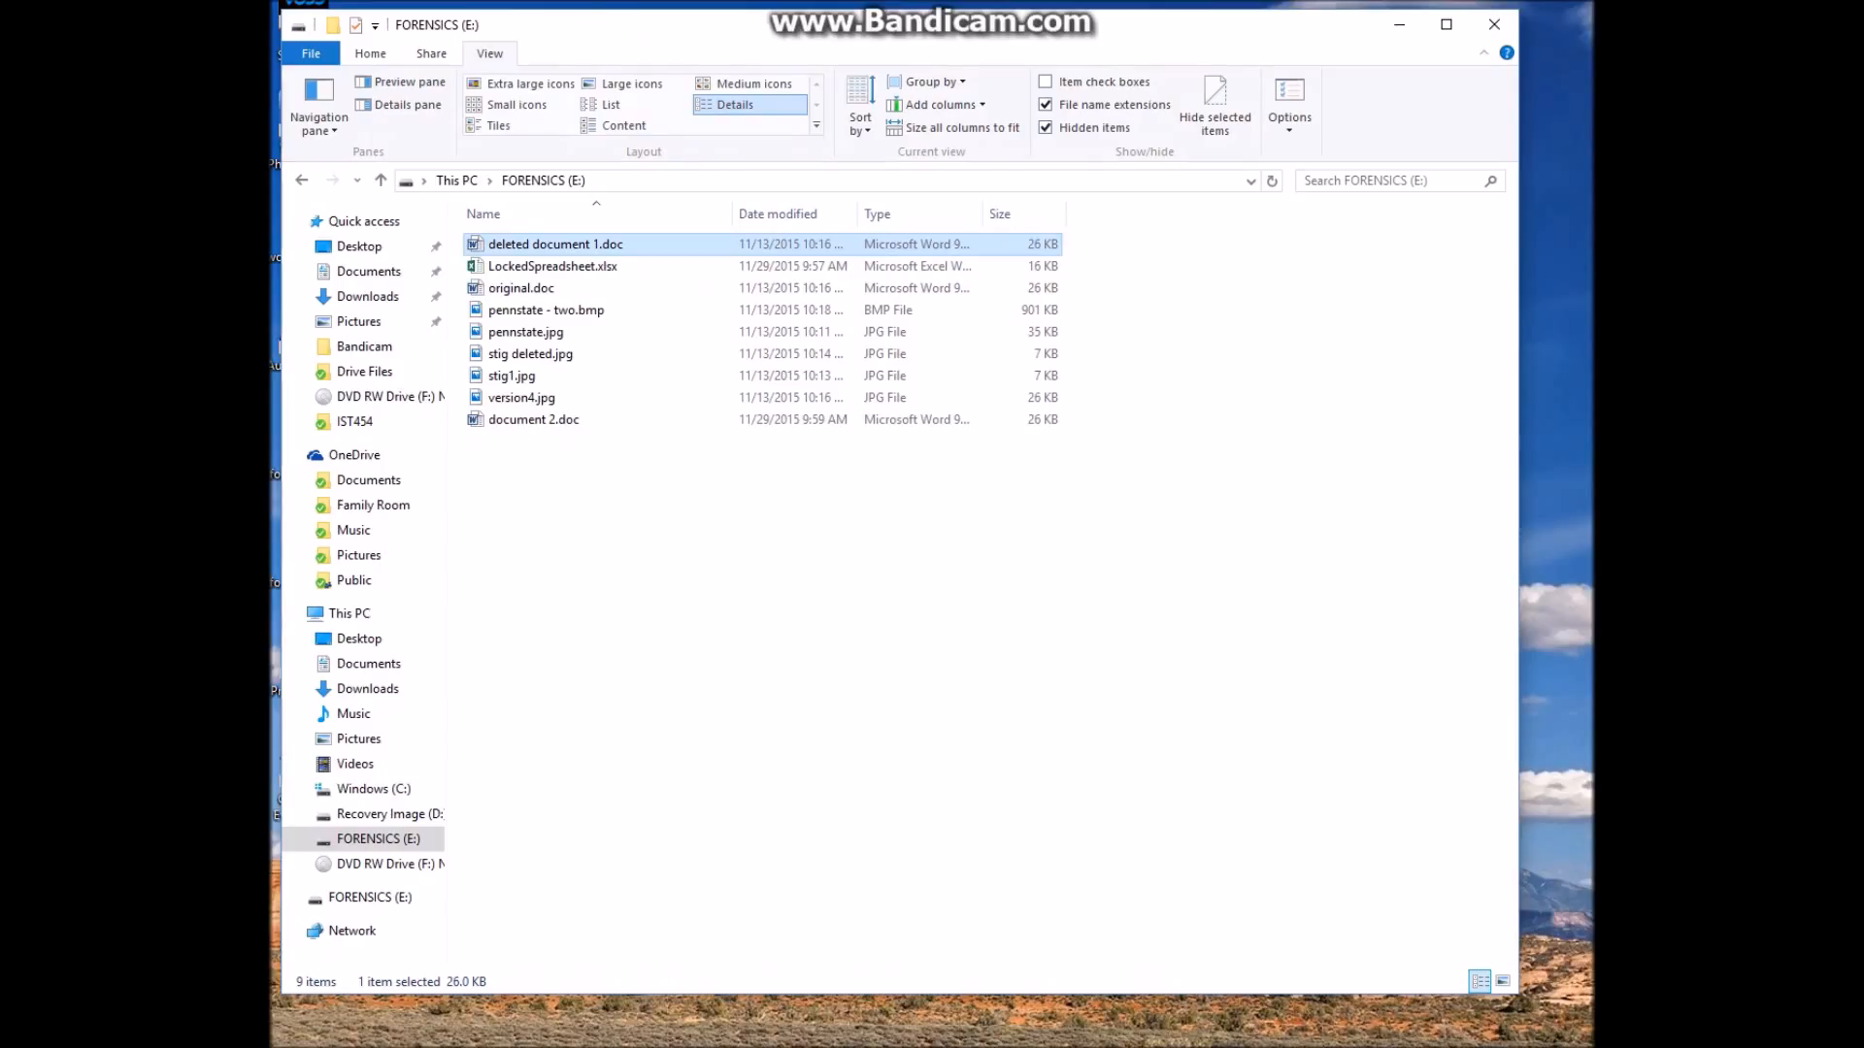
pyautogui.press('Delete')
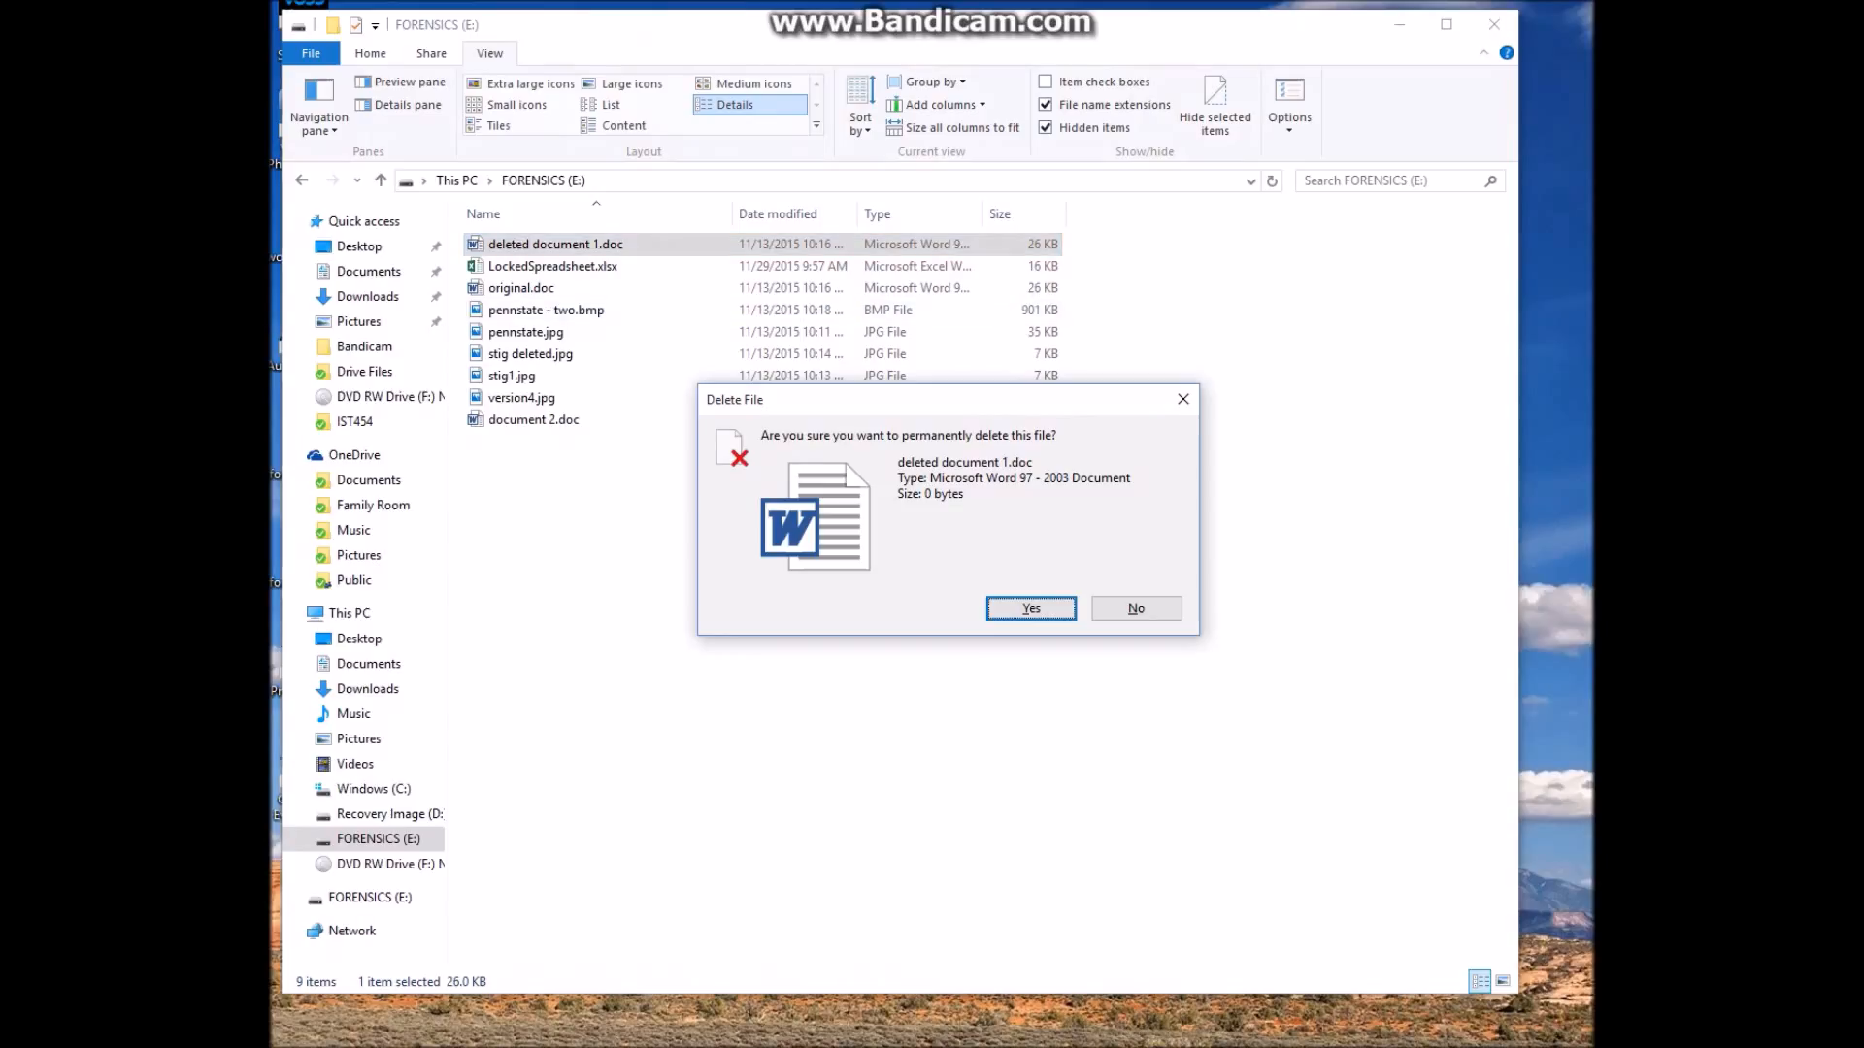
pyautogui.press('Return')
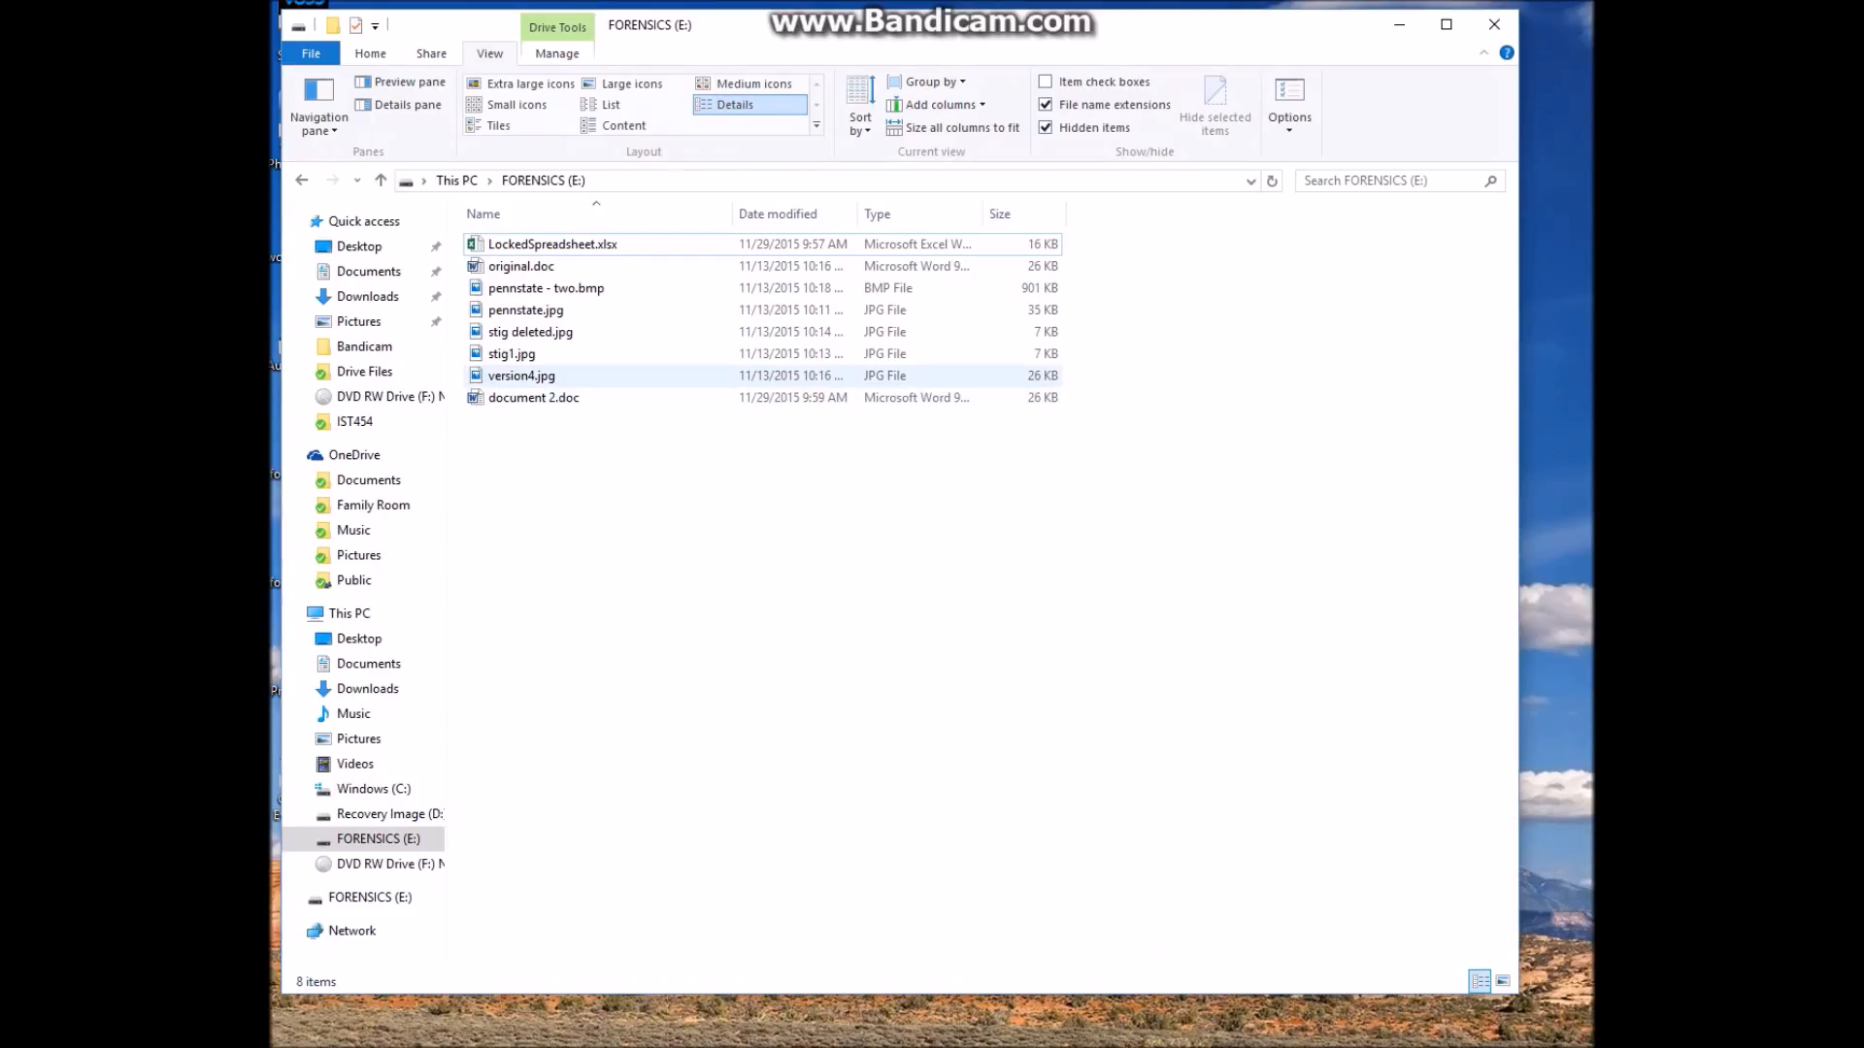
pyautogui.click(524, 376)
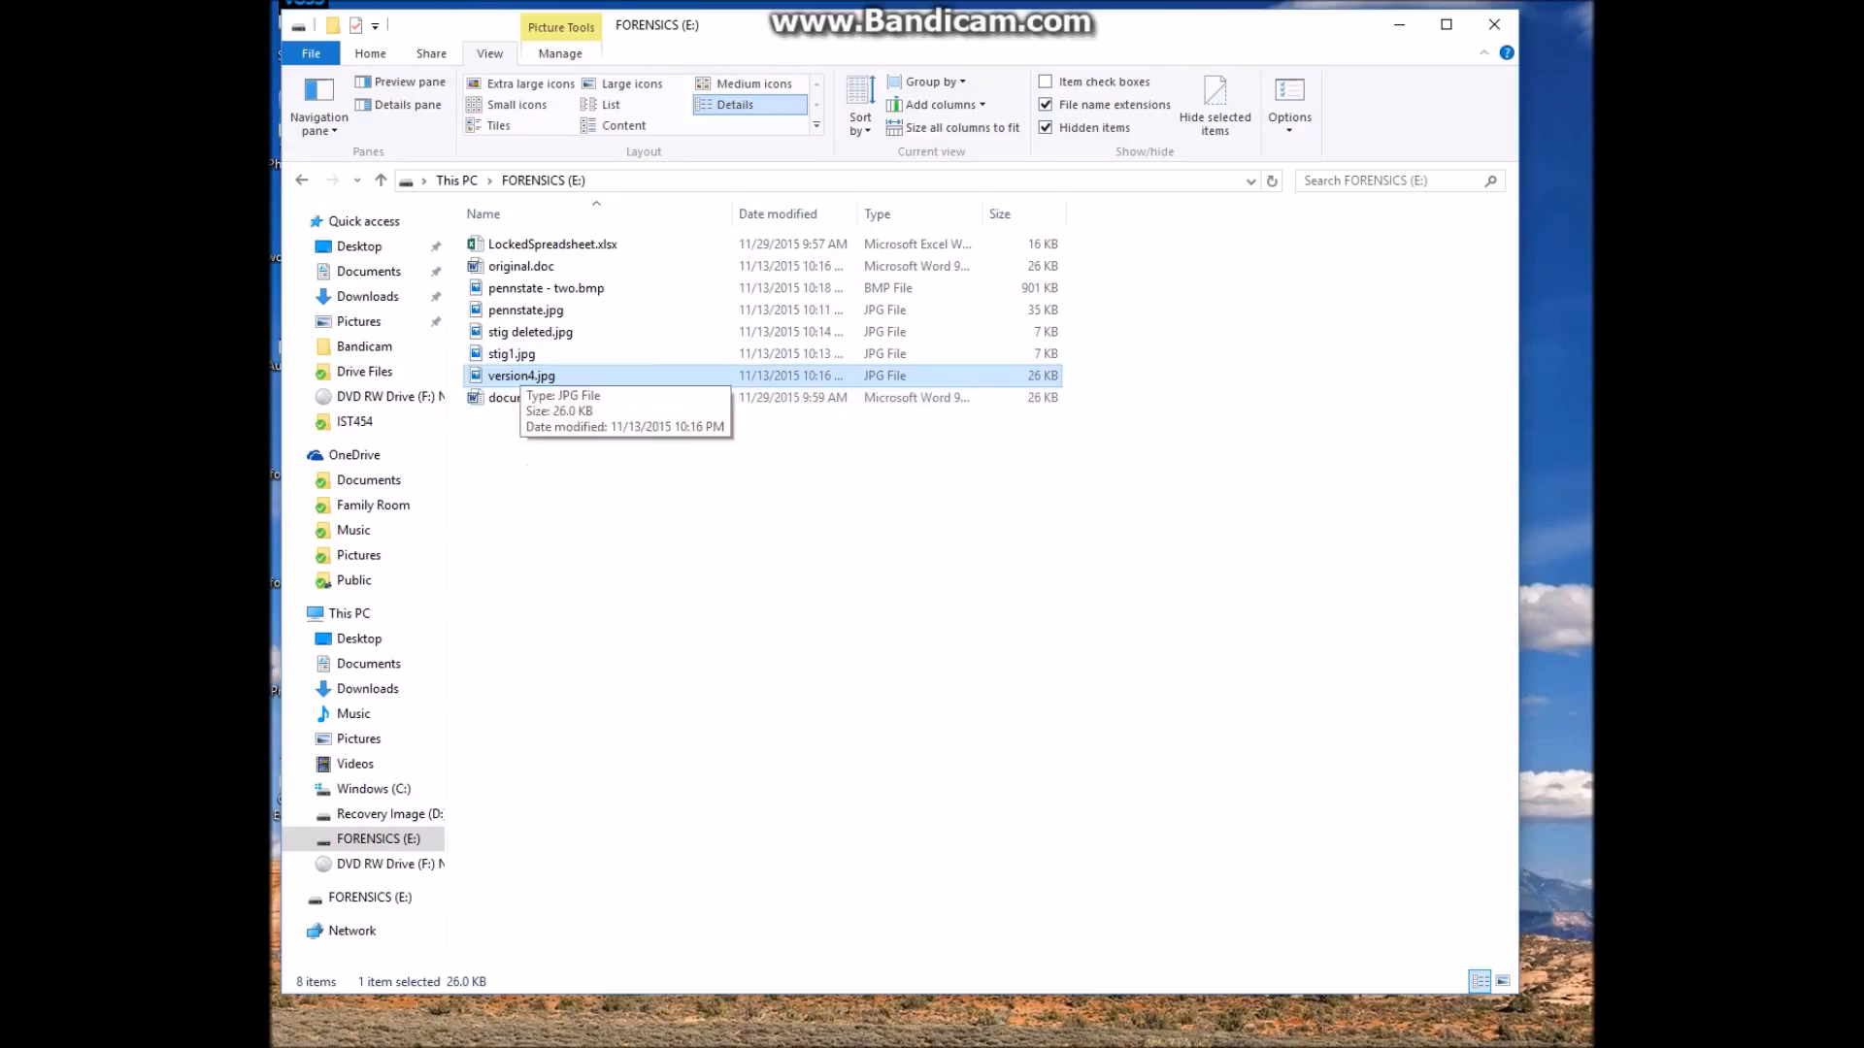
pyautogui.press('Return')
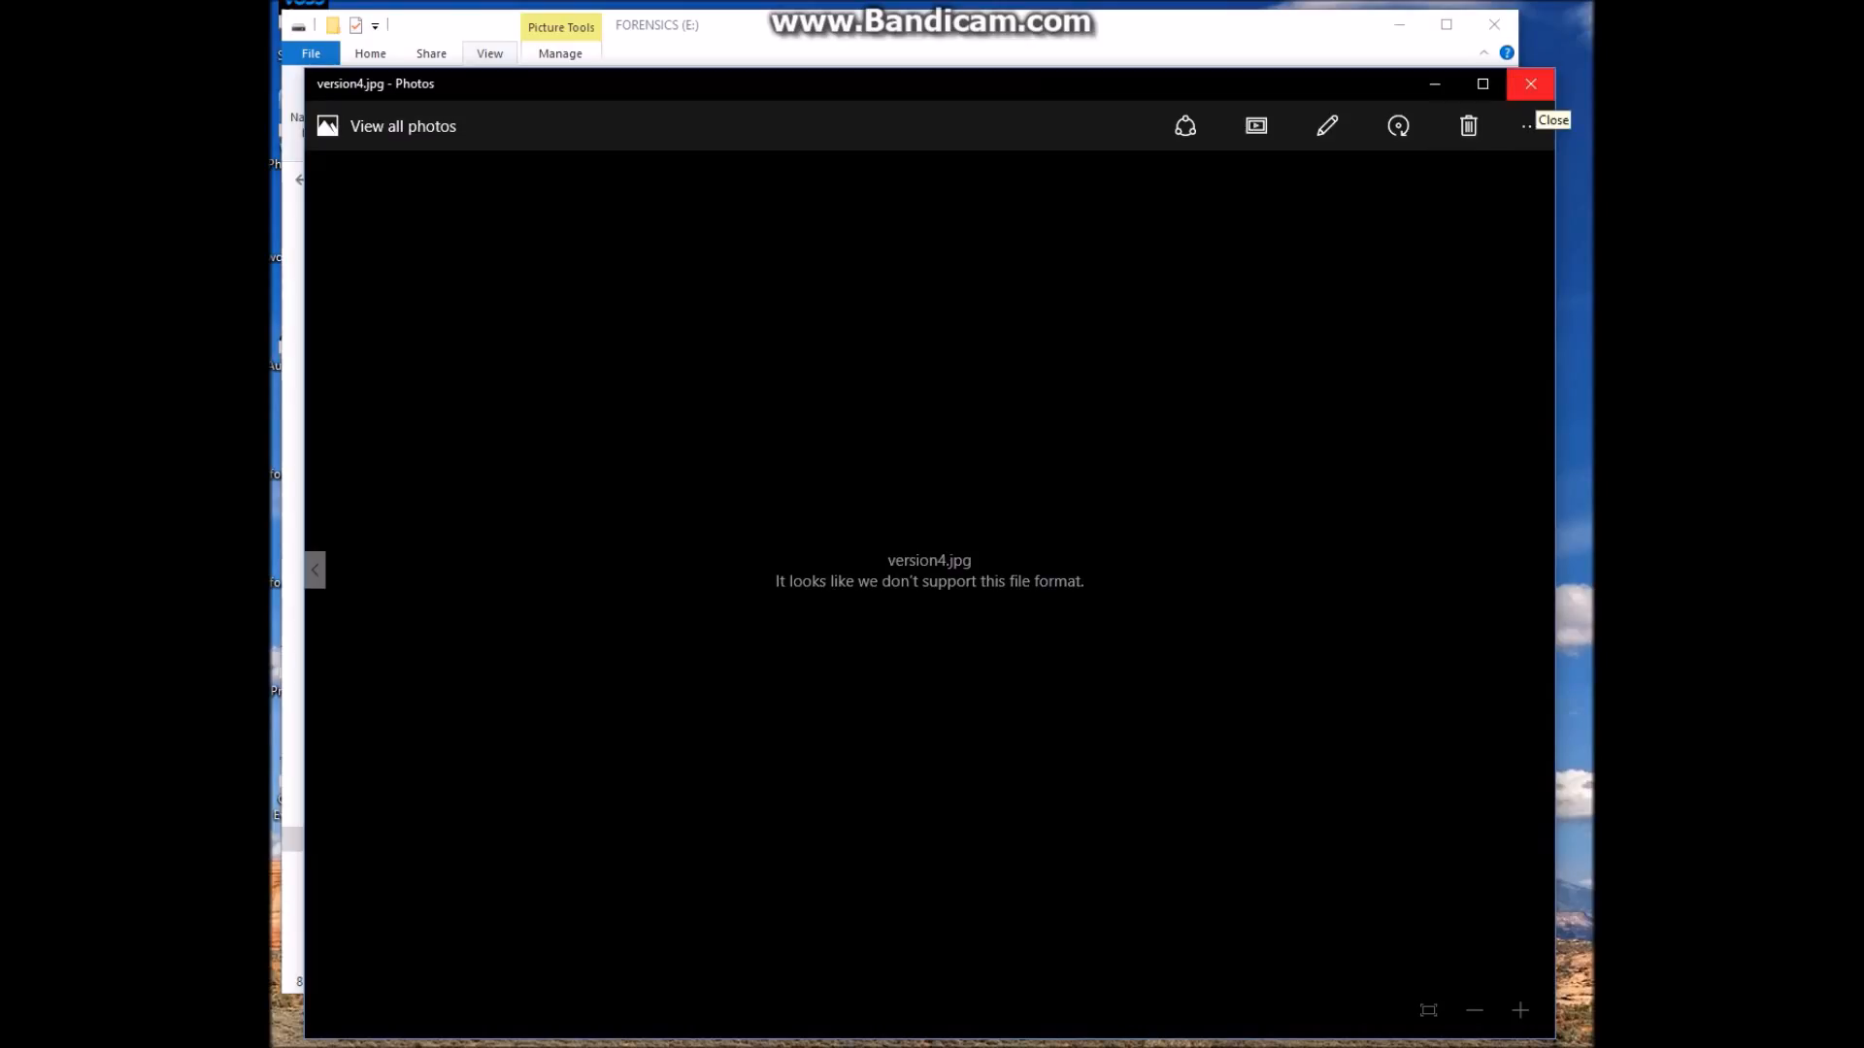
pyautogui.click(1531, 83)
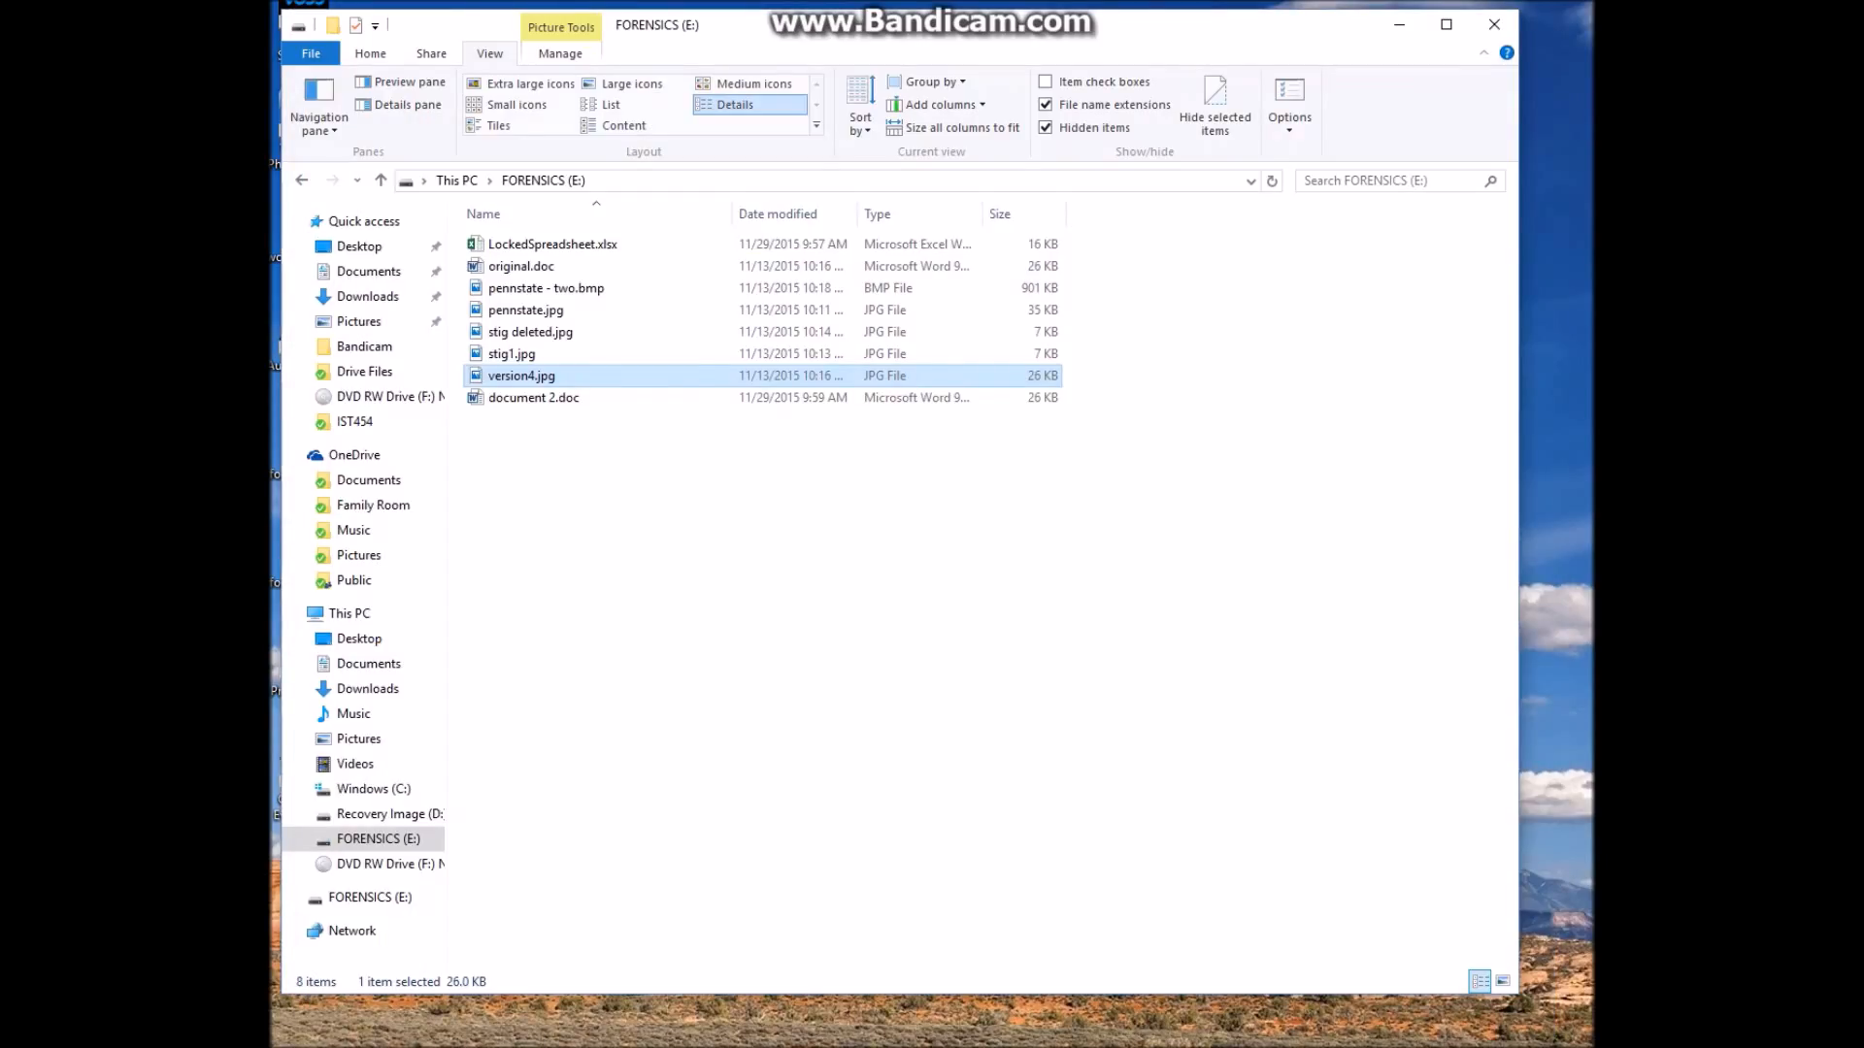
pyautogui.click(1145, 514)
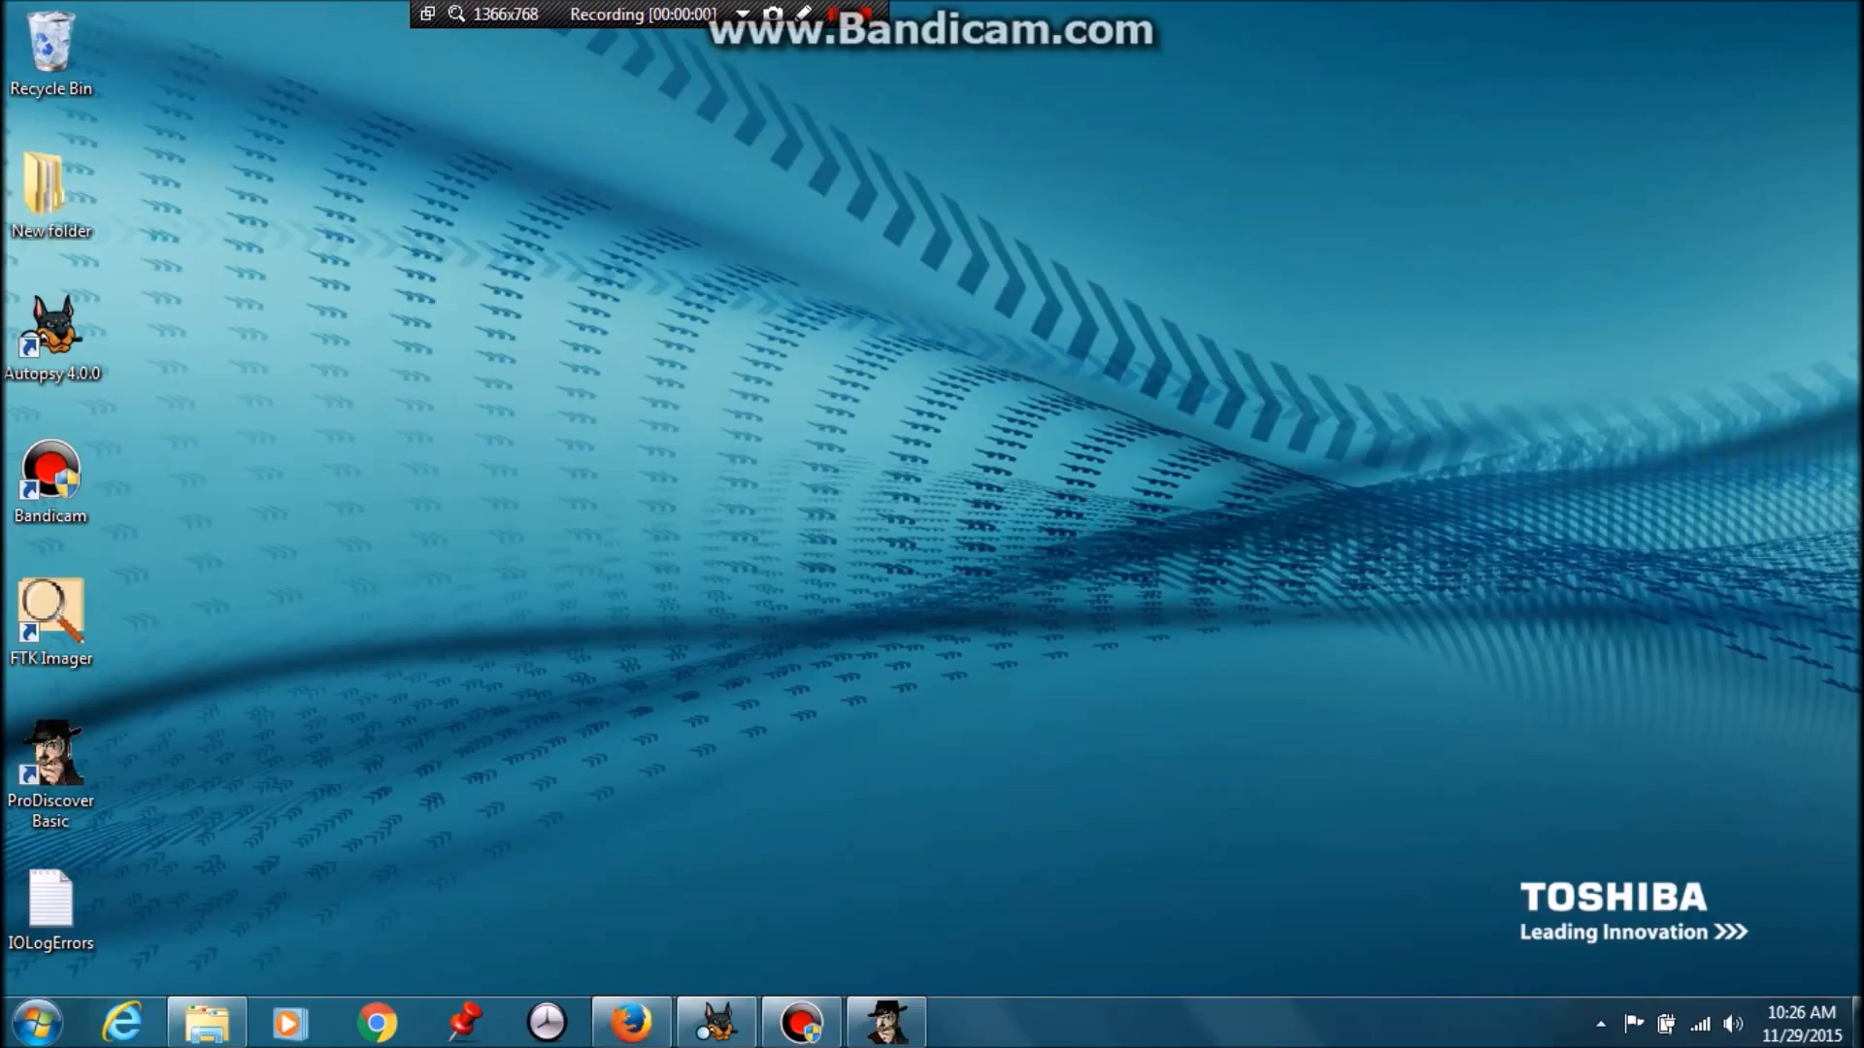
# Launch regedit from the Start menu search
pyautogui.click(37, 1022)
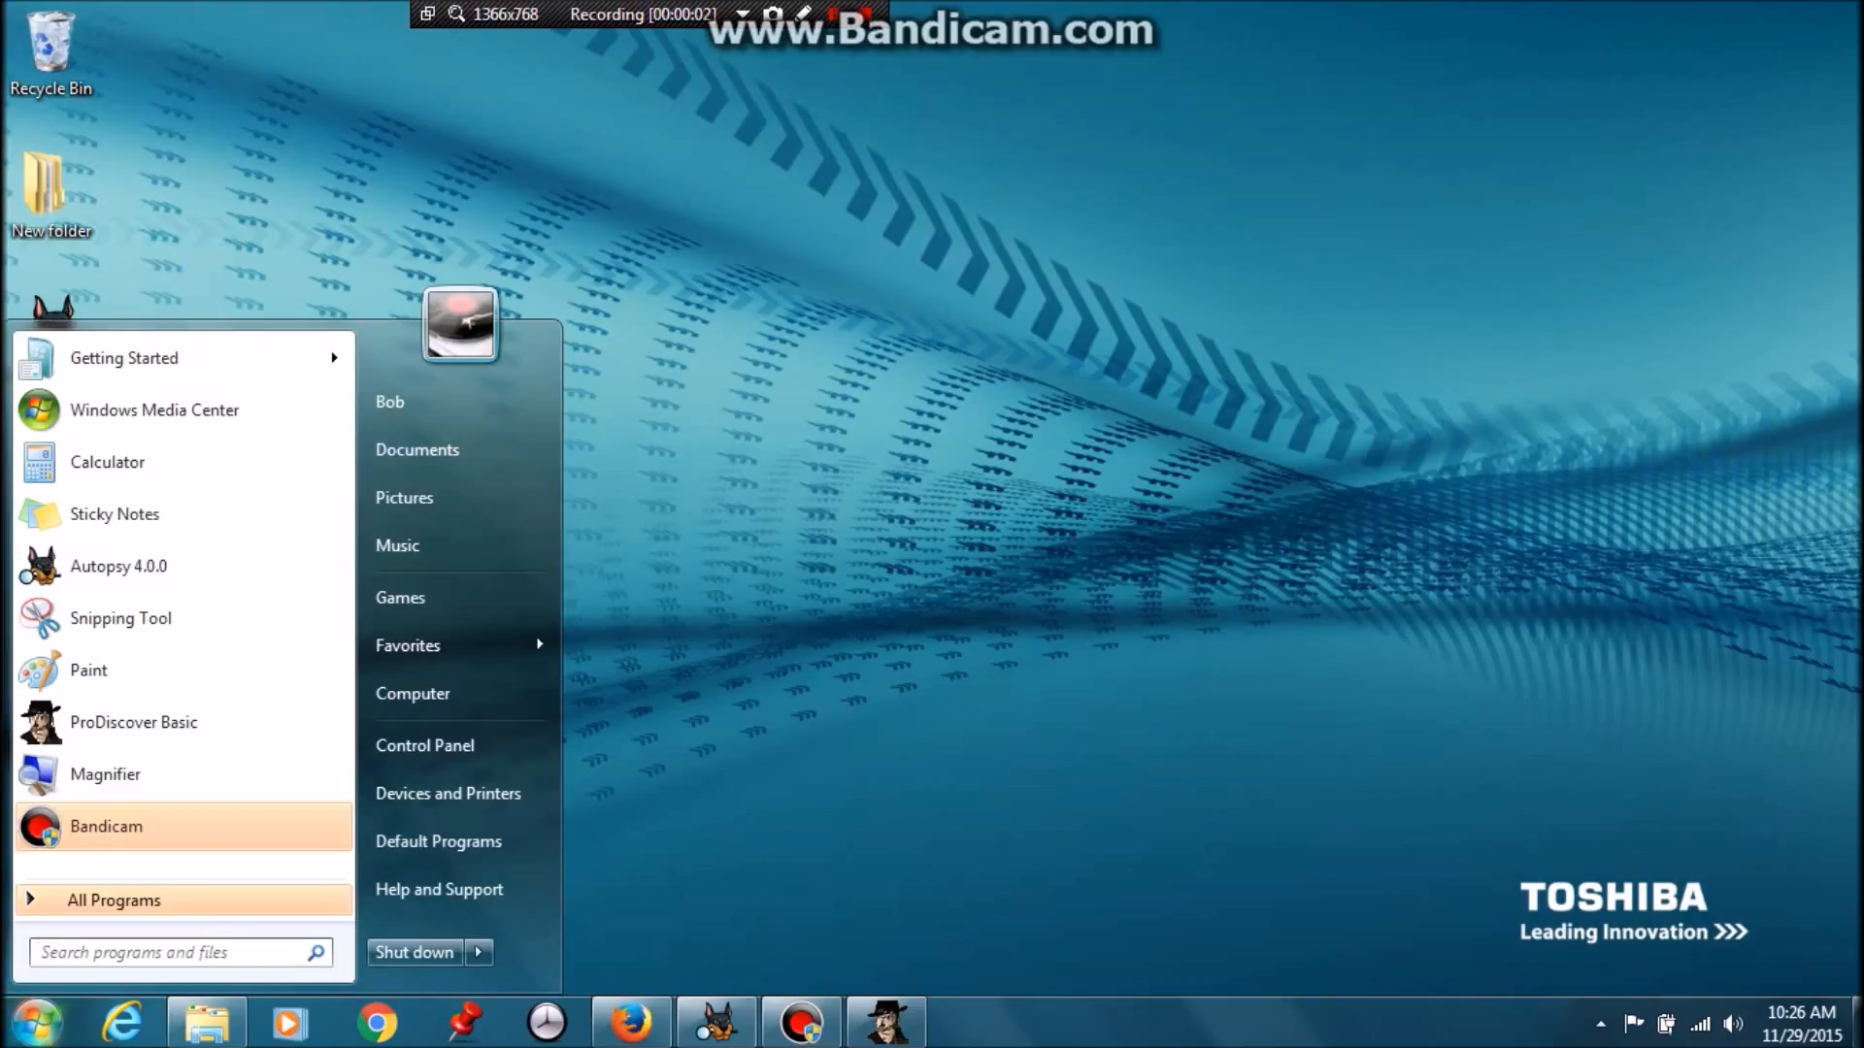
pyautogui.write('re')
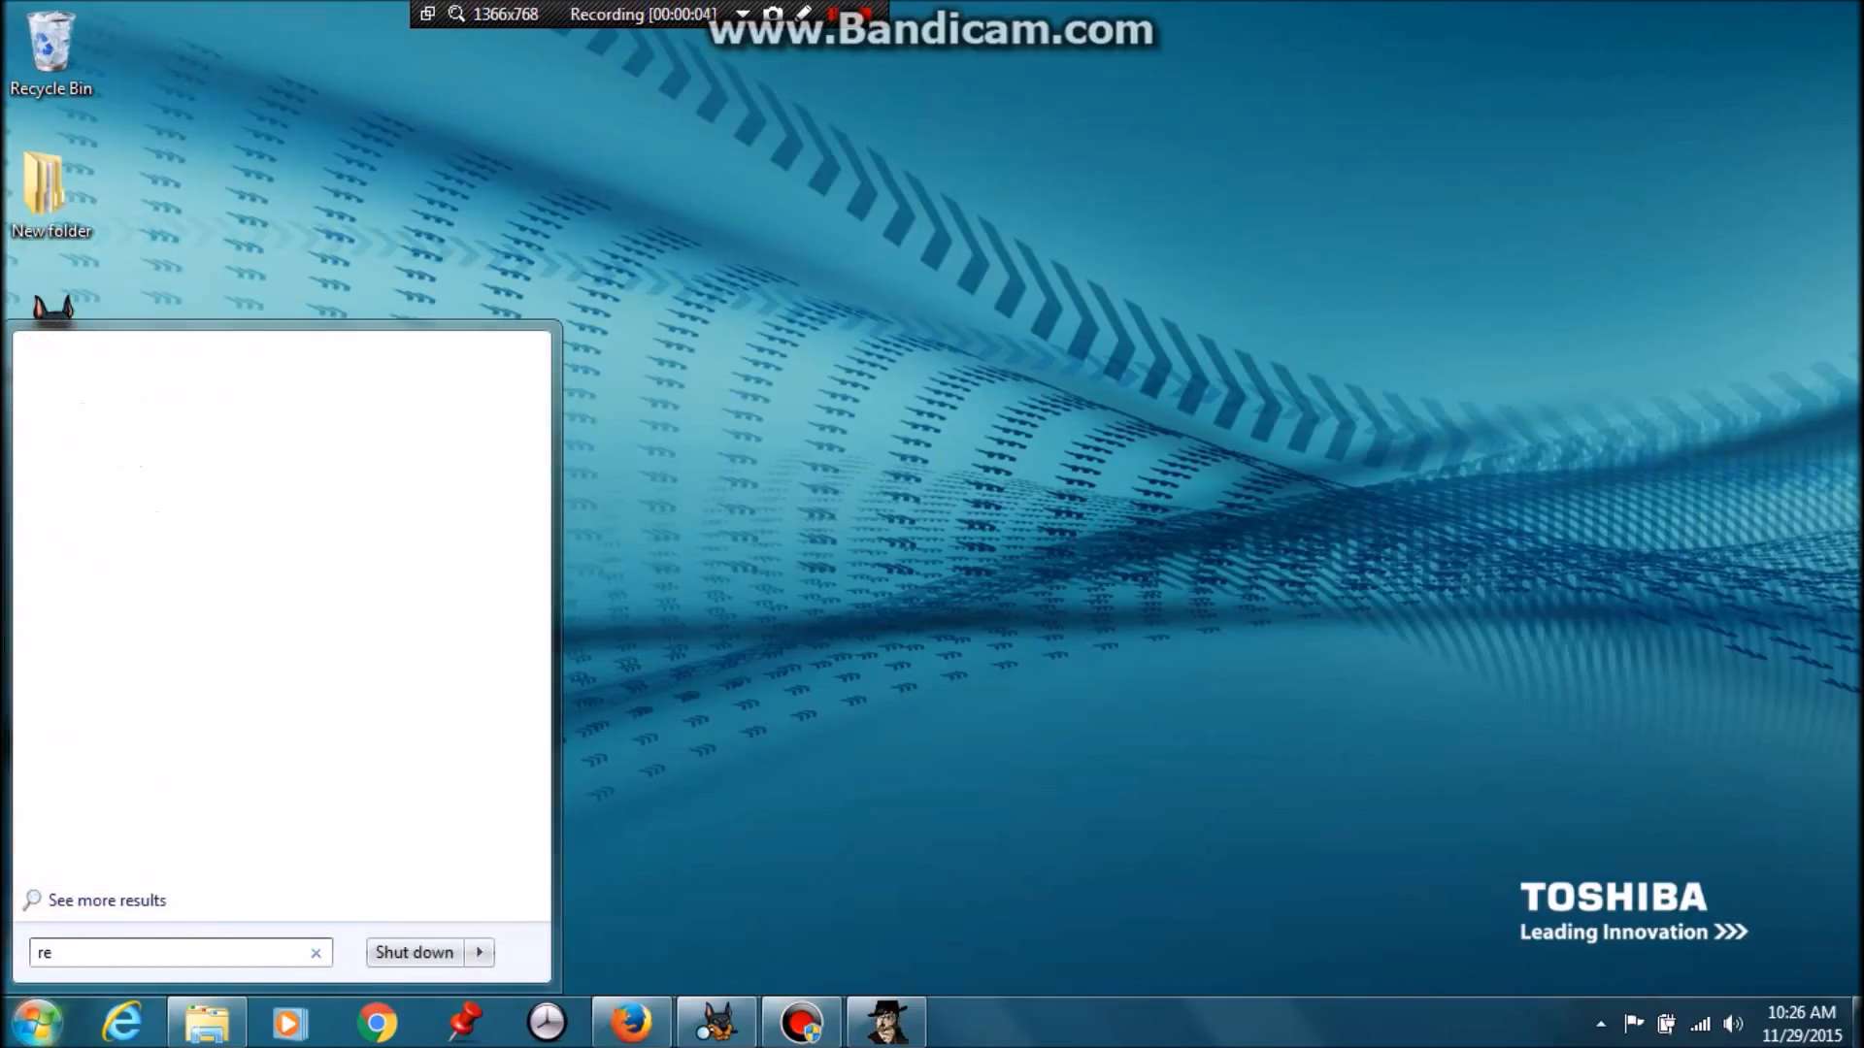
pyautogui.write('gedit')
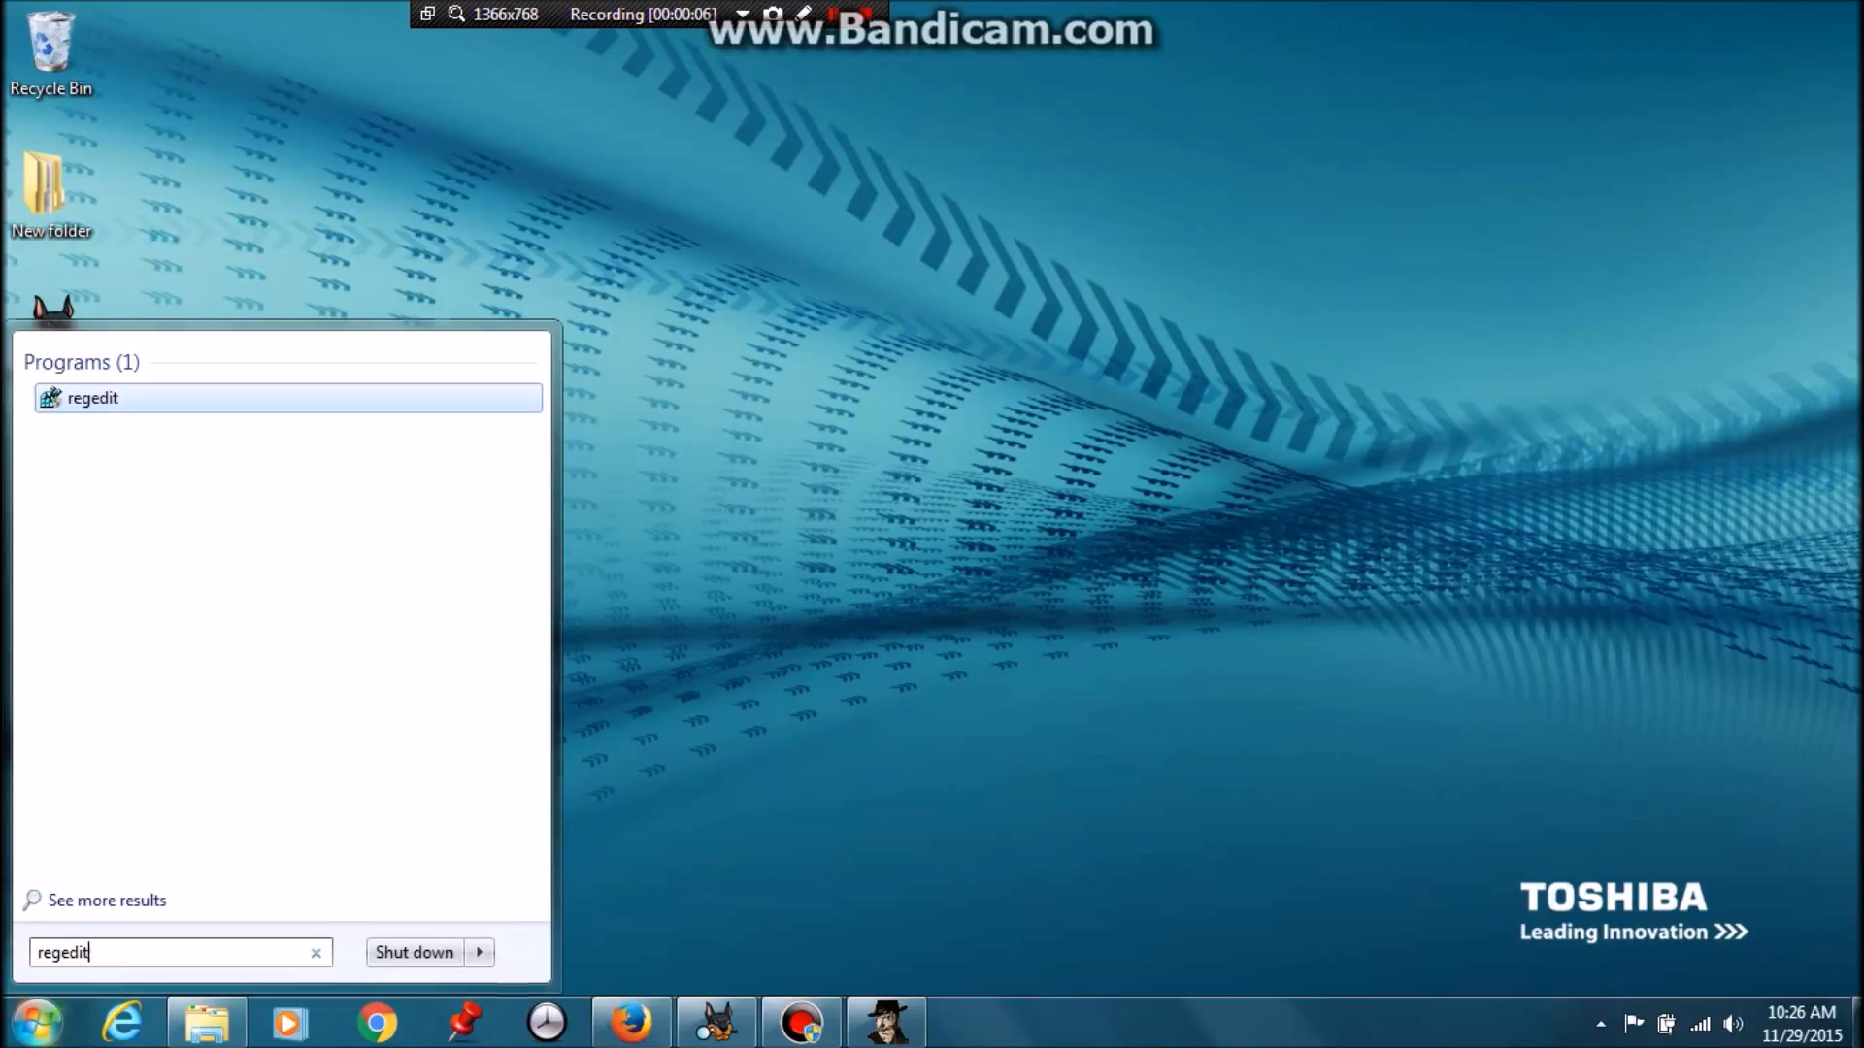
pyautogui.press('Return')
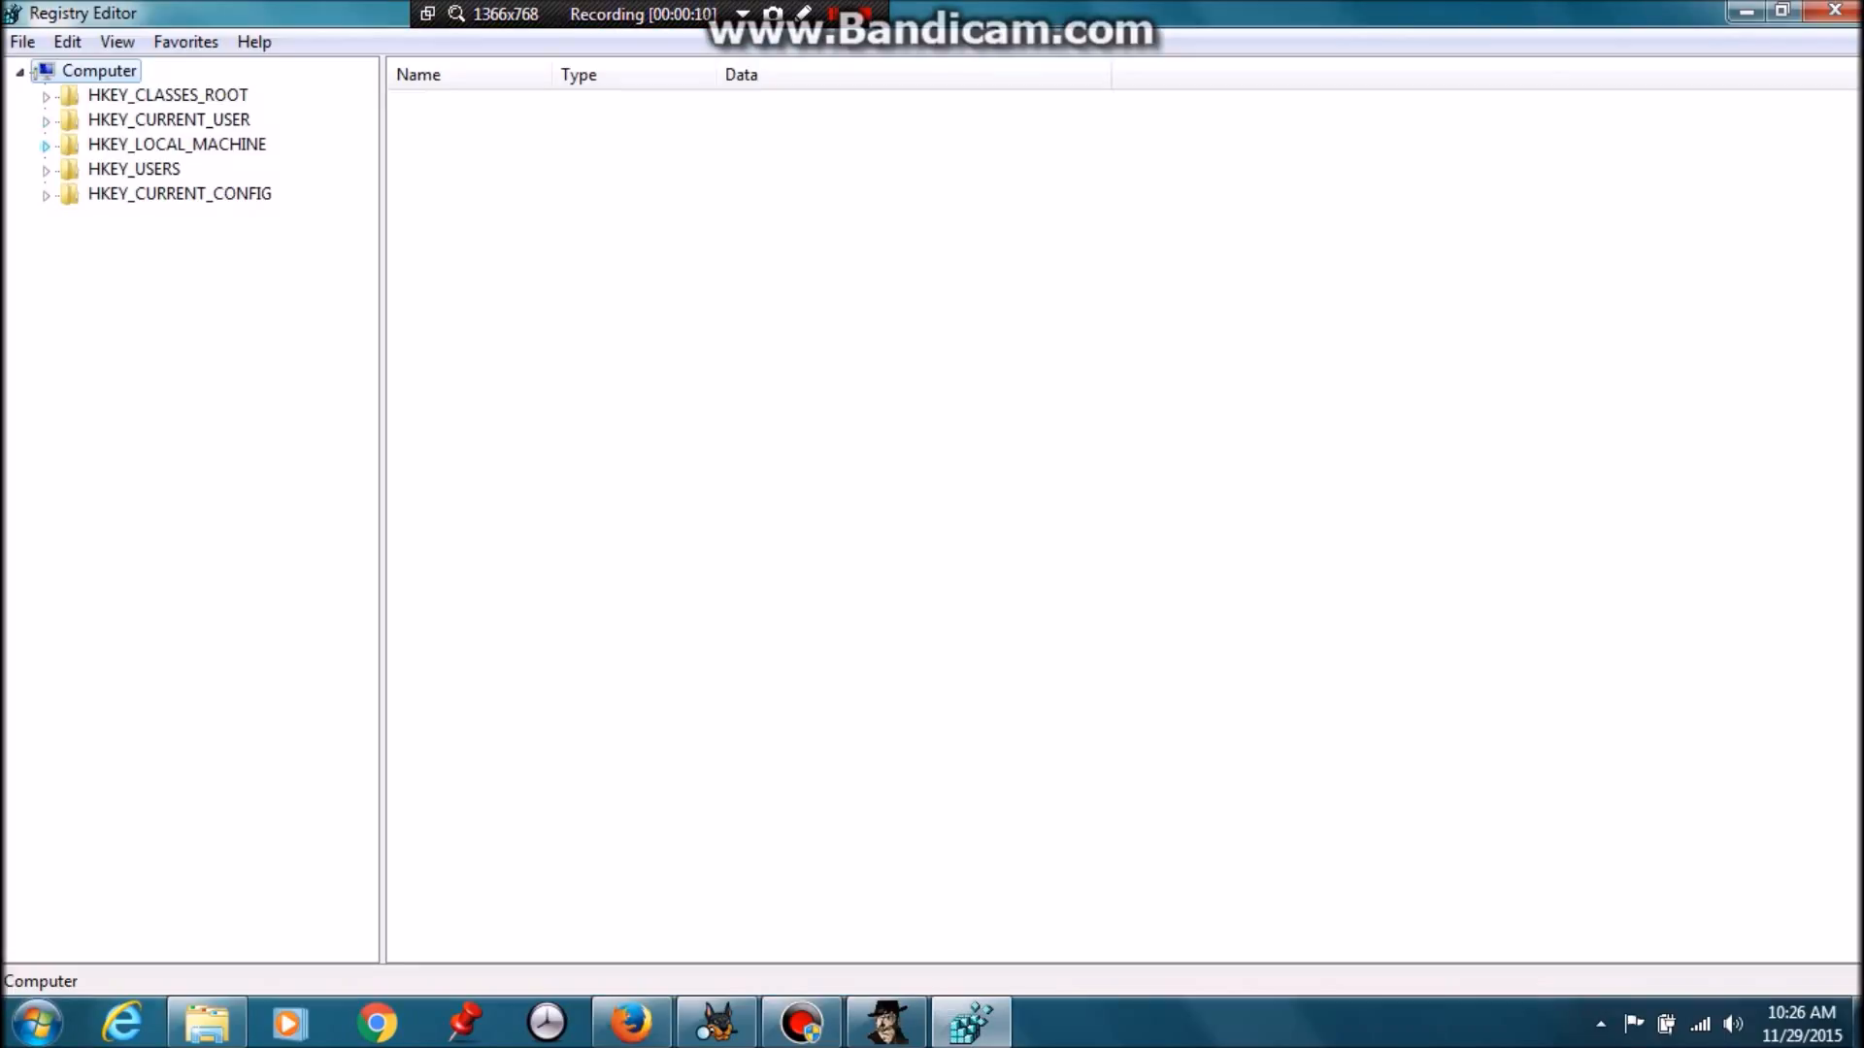
# Browse to HKLM\SYSTEM\CurrentControlSet\Control\StorageDevicePolices in Registry Editor
pyautogui.click(46, 146)
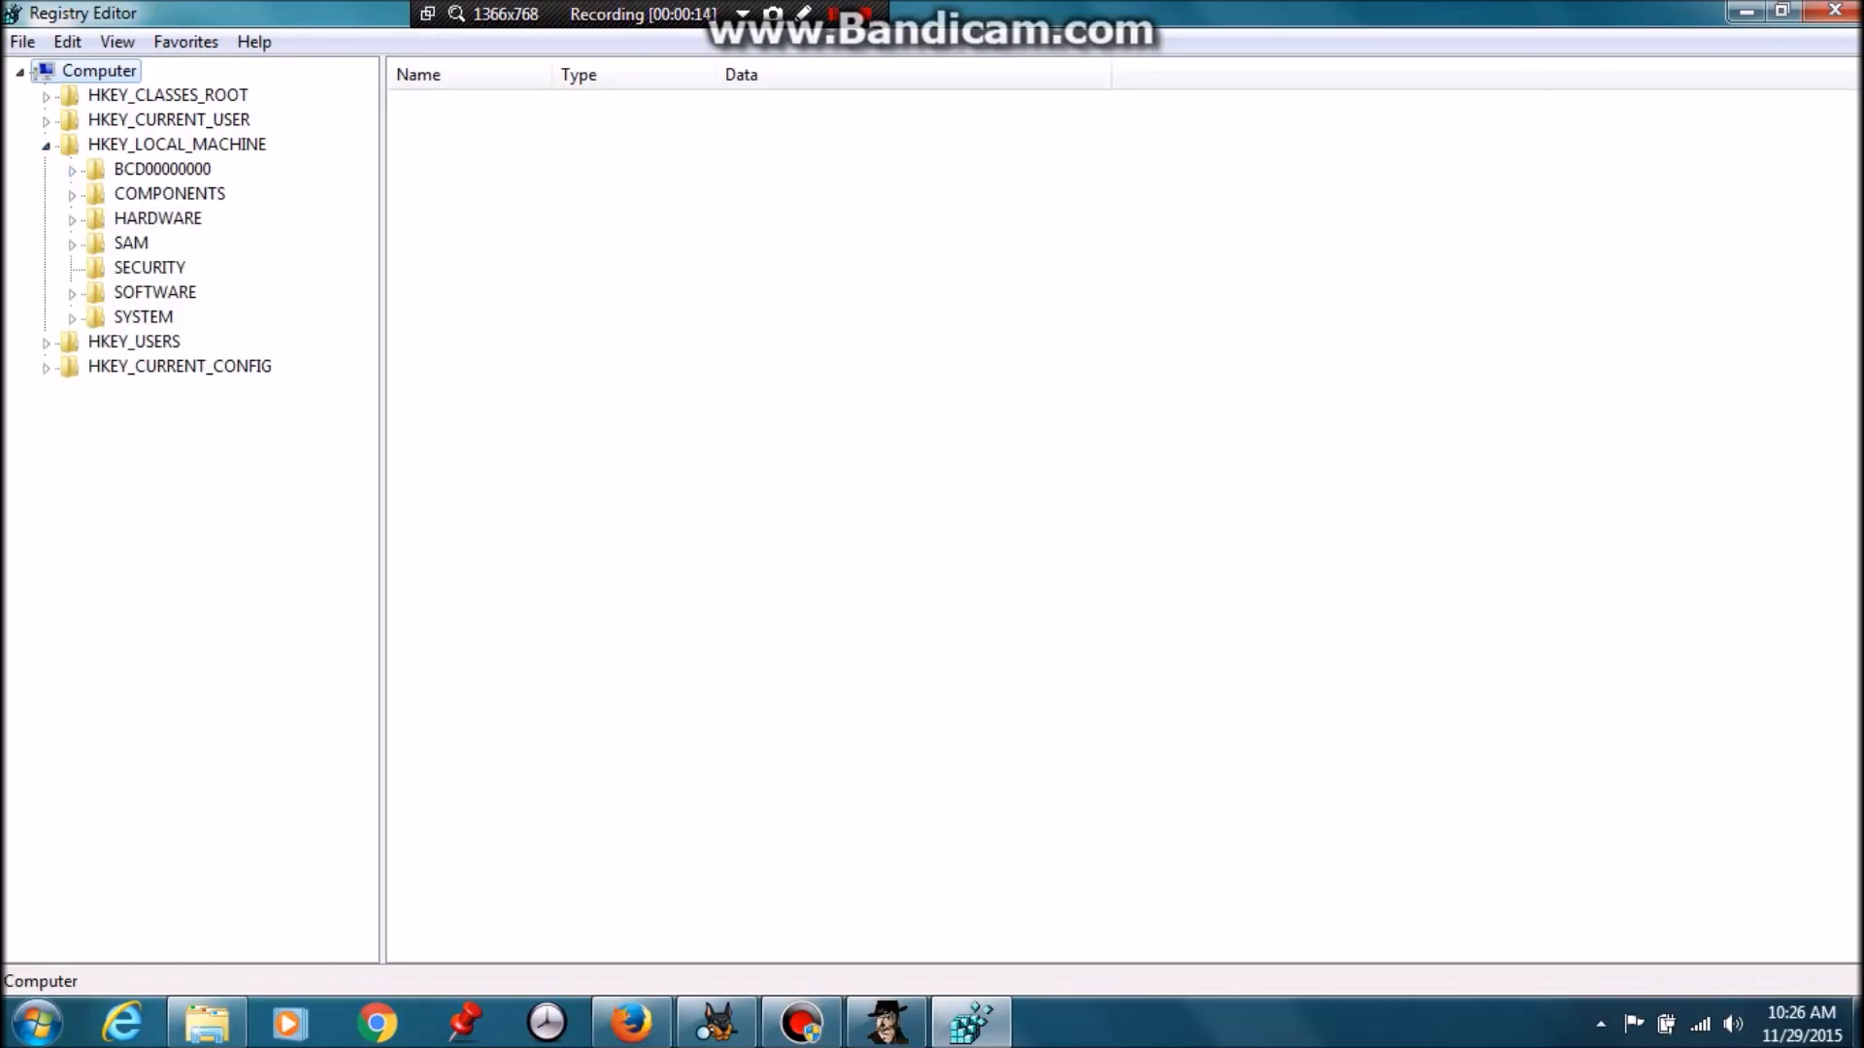
pyautogui.doubleClick(143, 317)
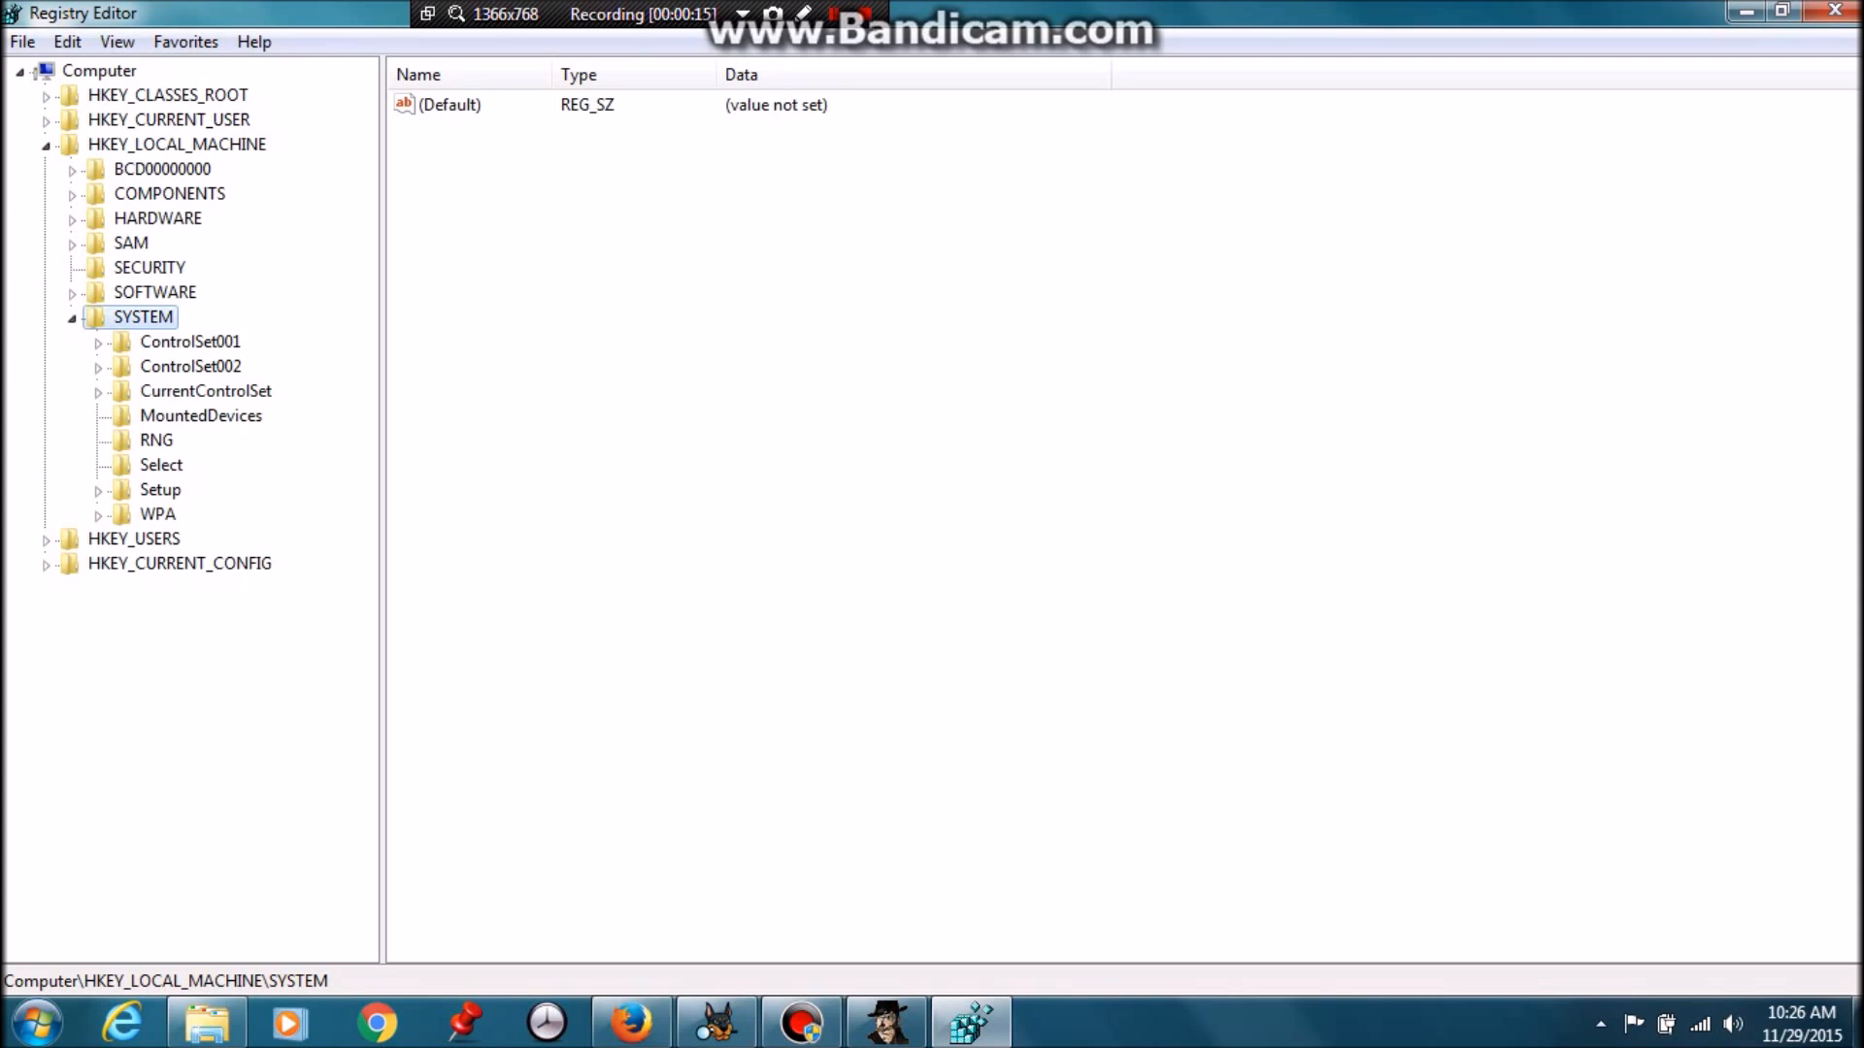
pyautogui.doubleClick(205, 392)
pyautogui.doubleClick(194, 417)
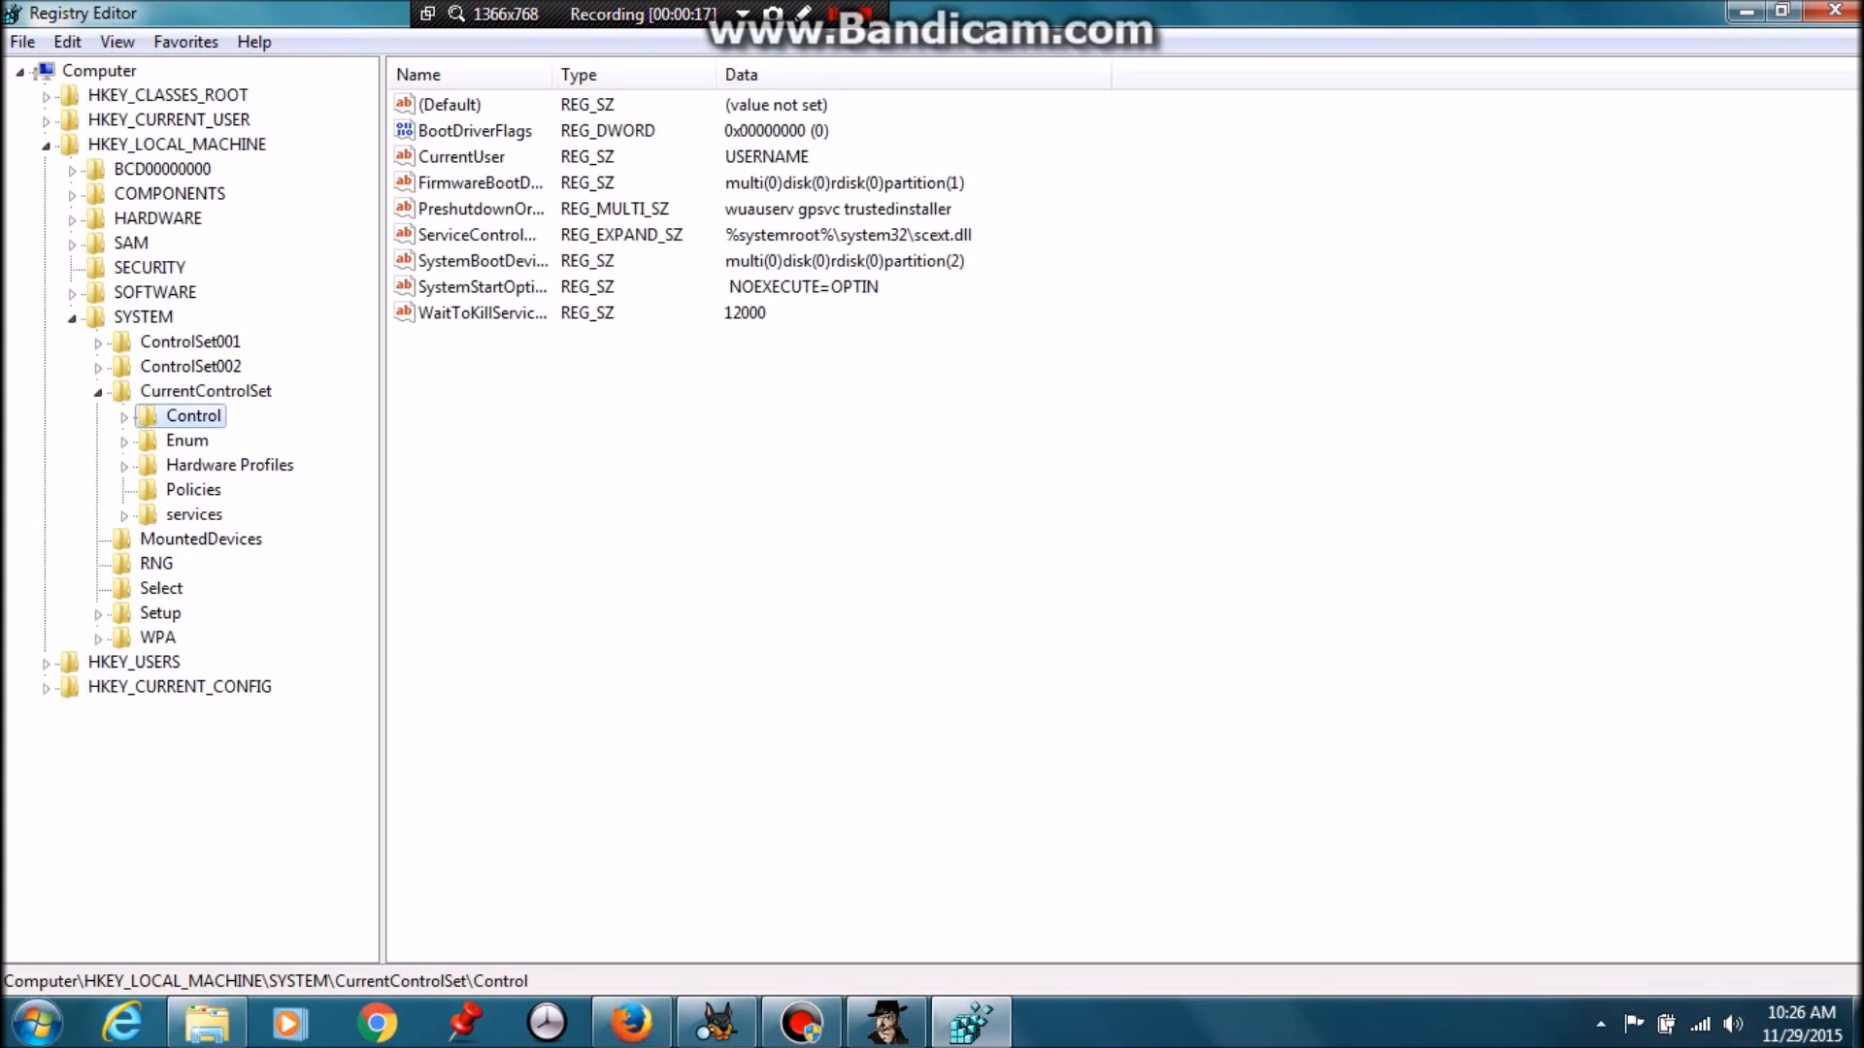
pyautogui.scroll(-1, 194, 416)
pyautogui.scroll(-12, 263, 342)
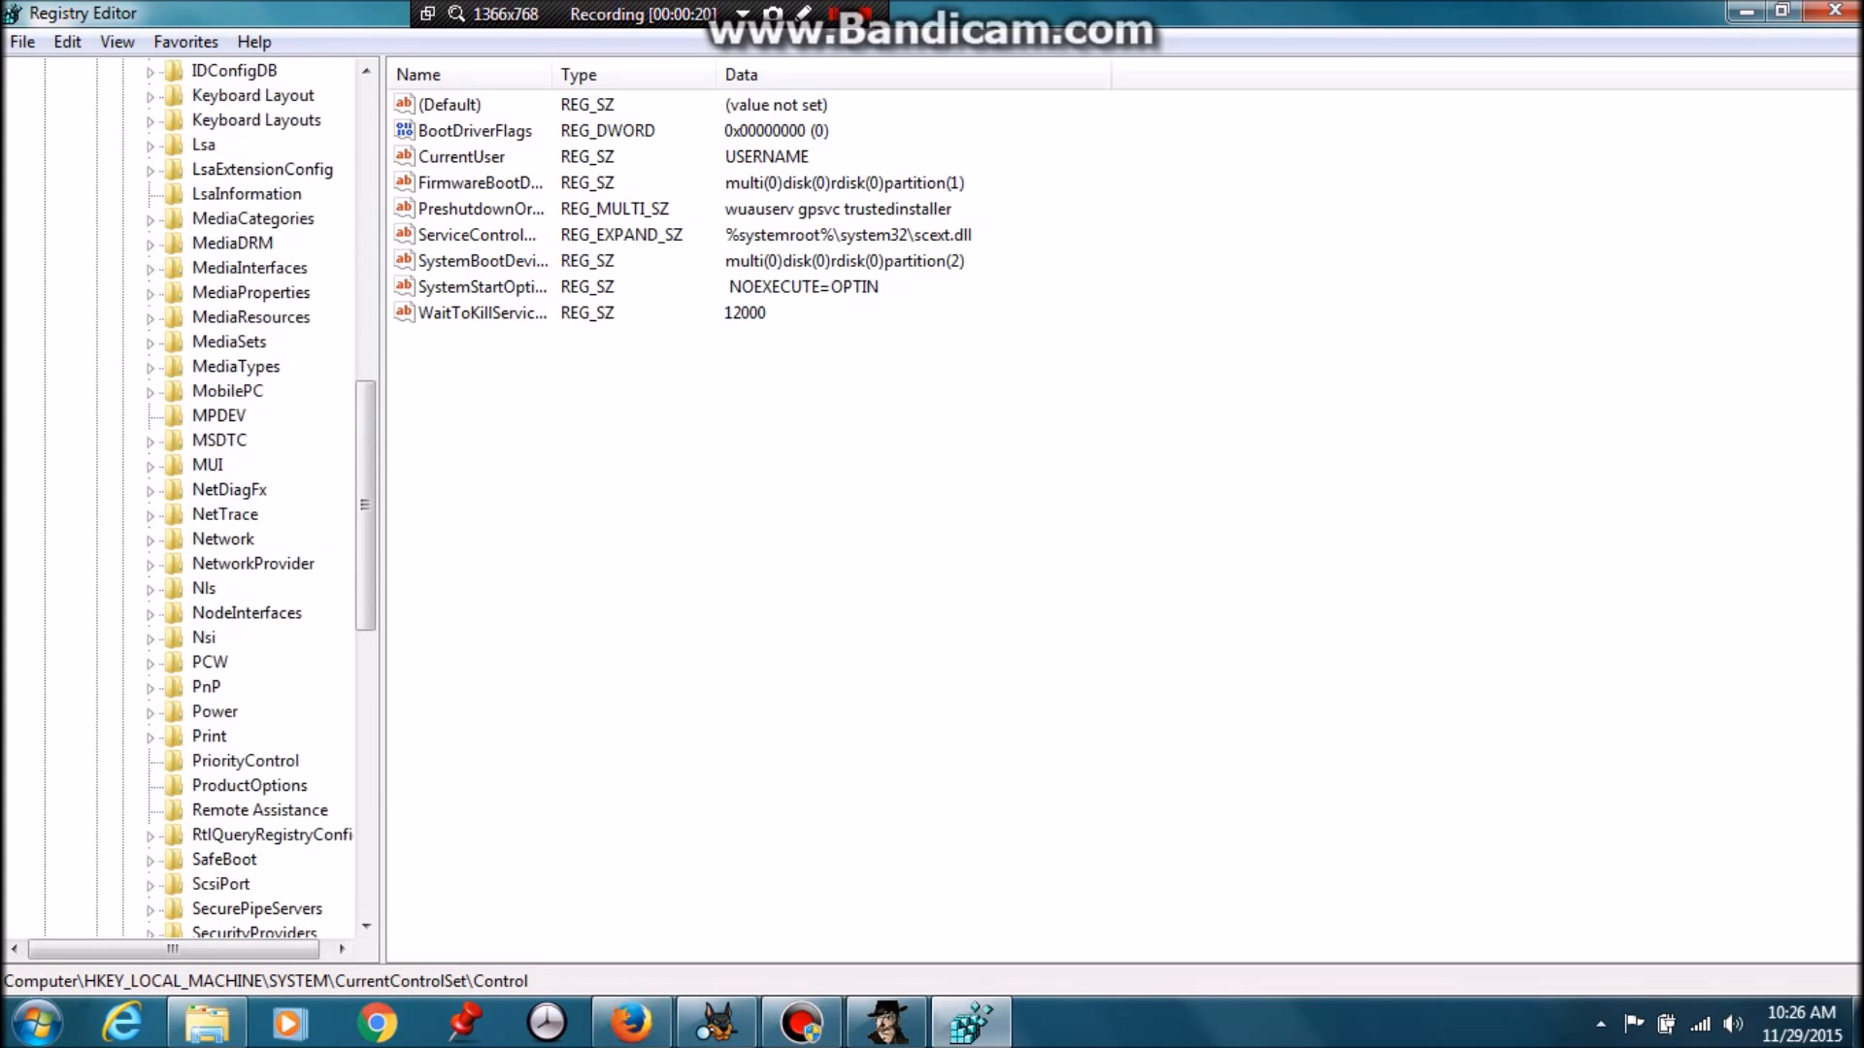
pyautogui.scroll(-2, 262, 539)
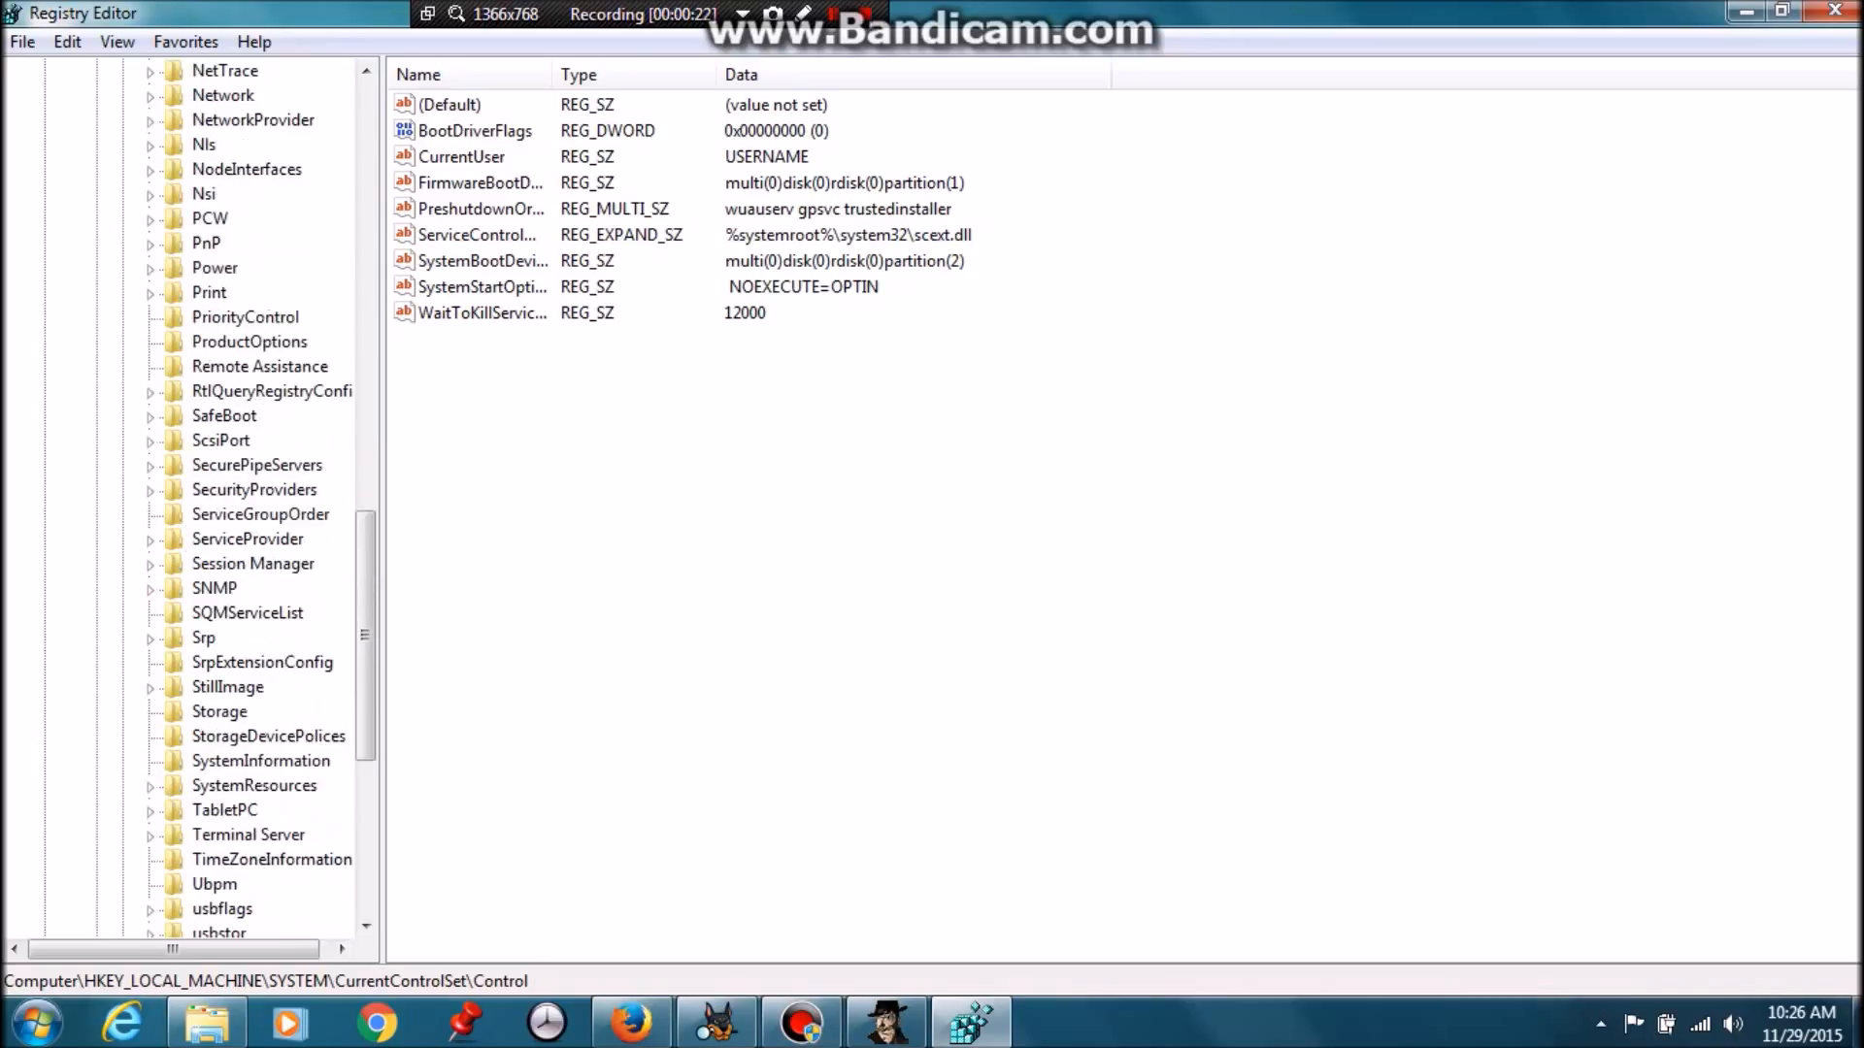
pyautogui.click(268, 736)
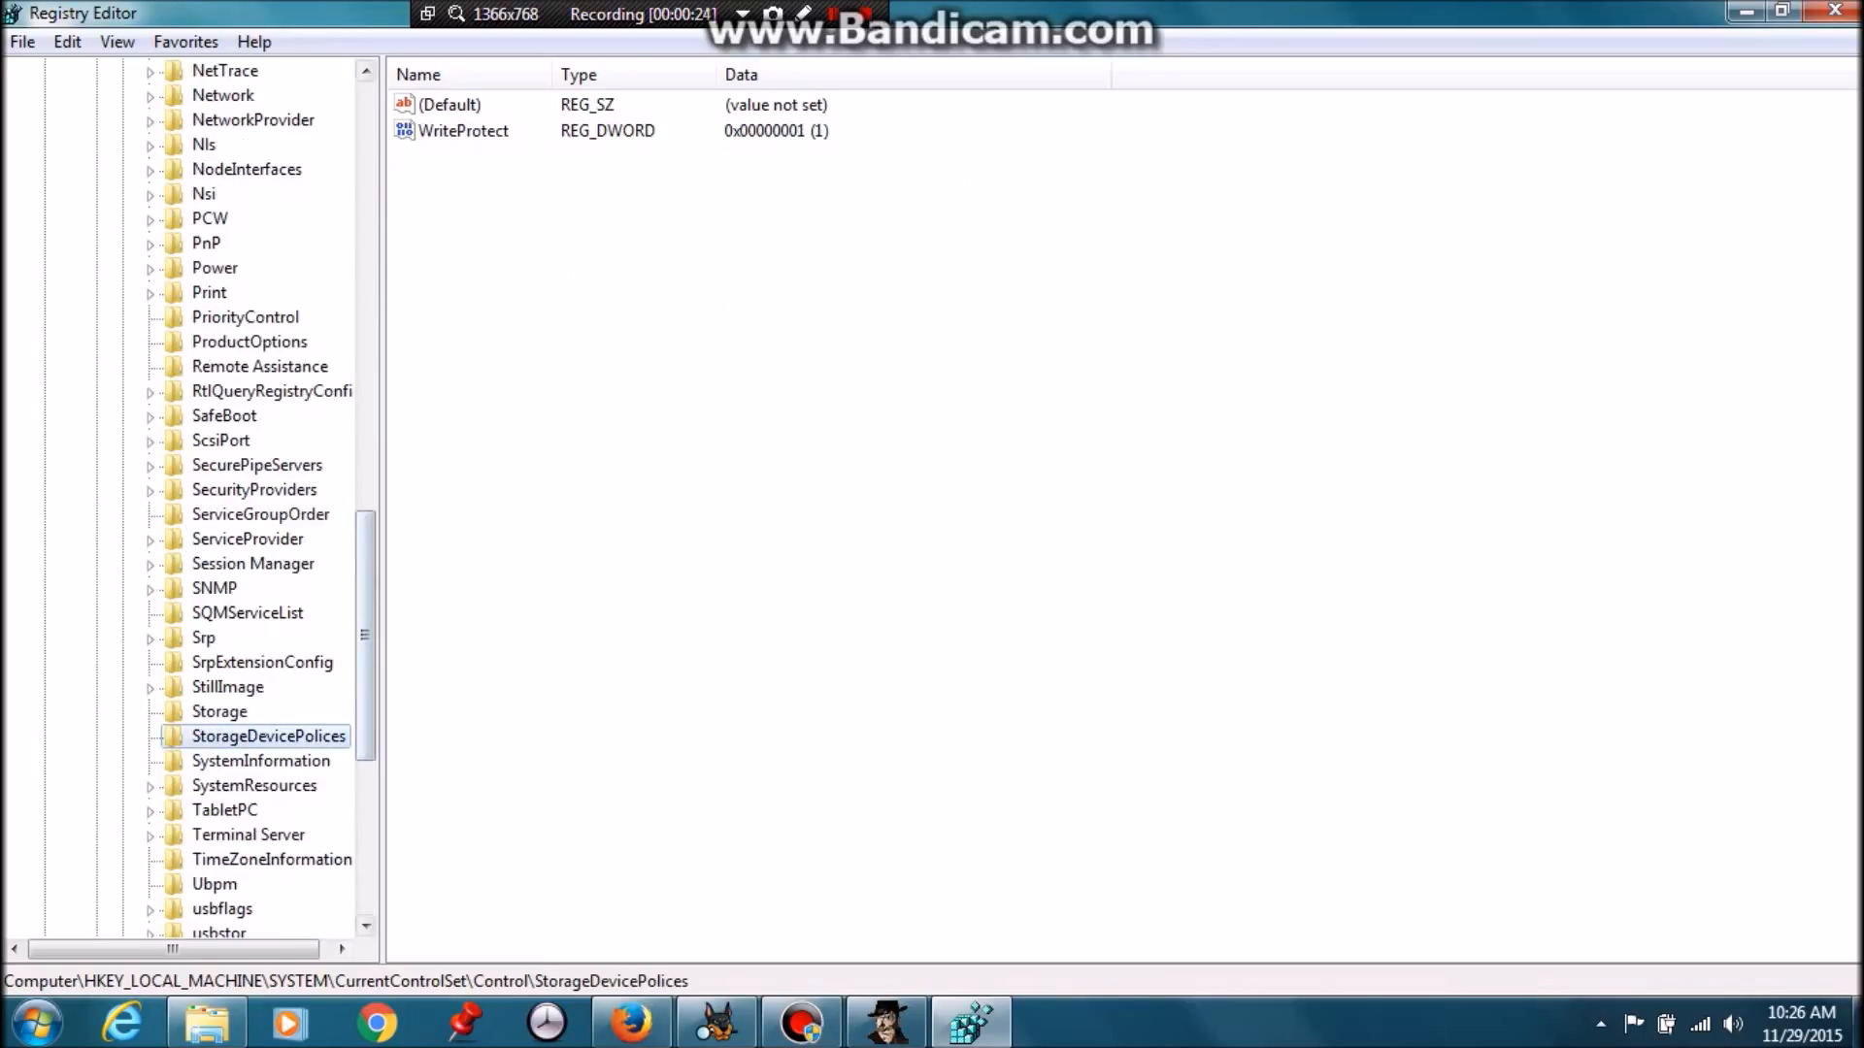
# Check the WriteProtect value without changing it, then close Registry Editor
pyautogui.doubleClick(463, 131)
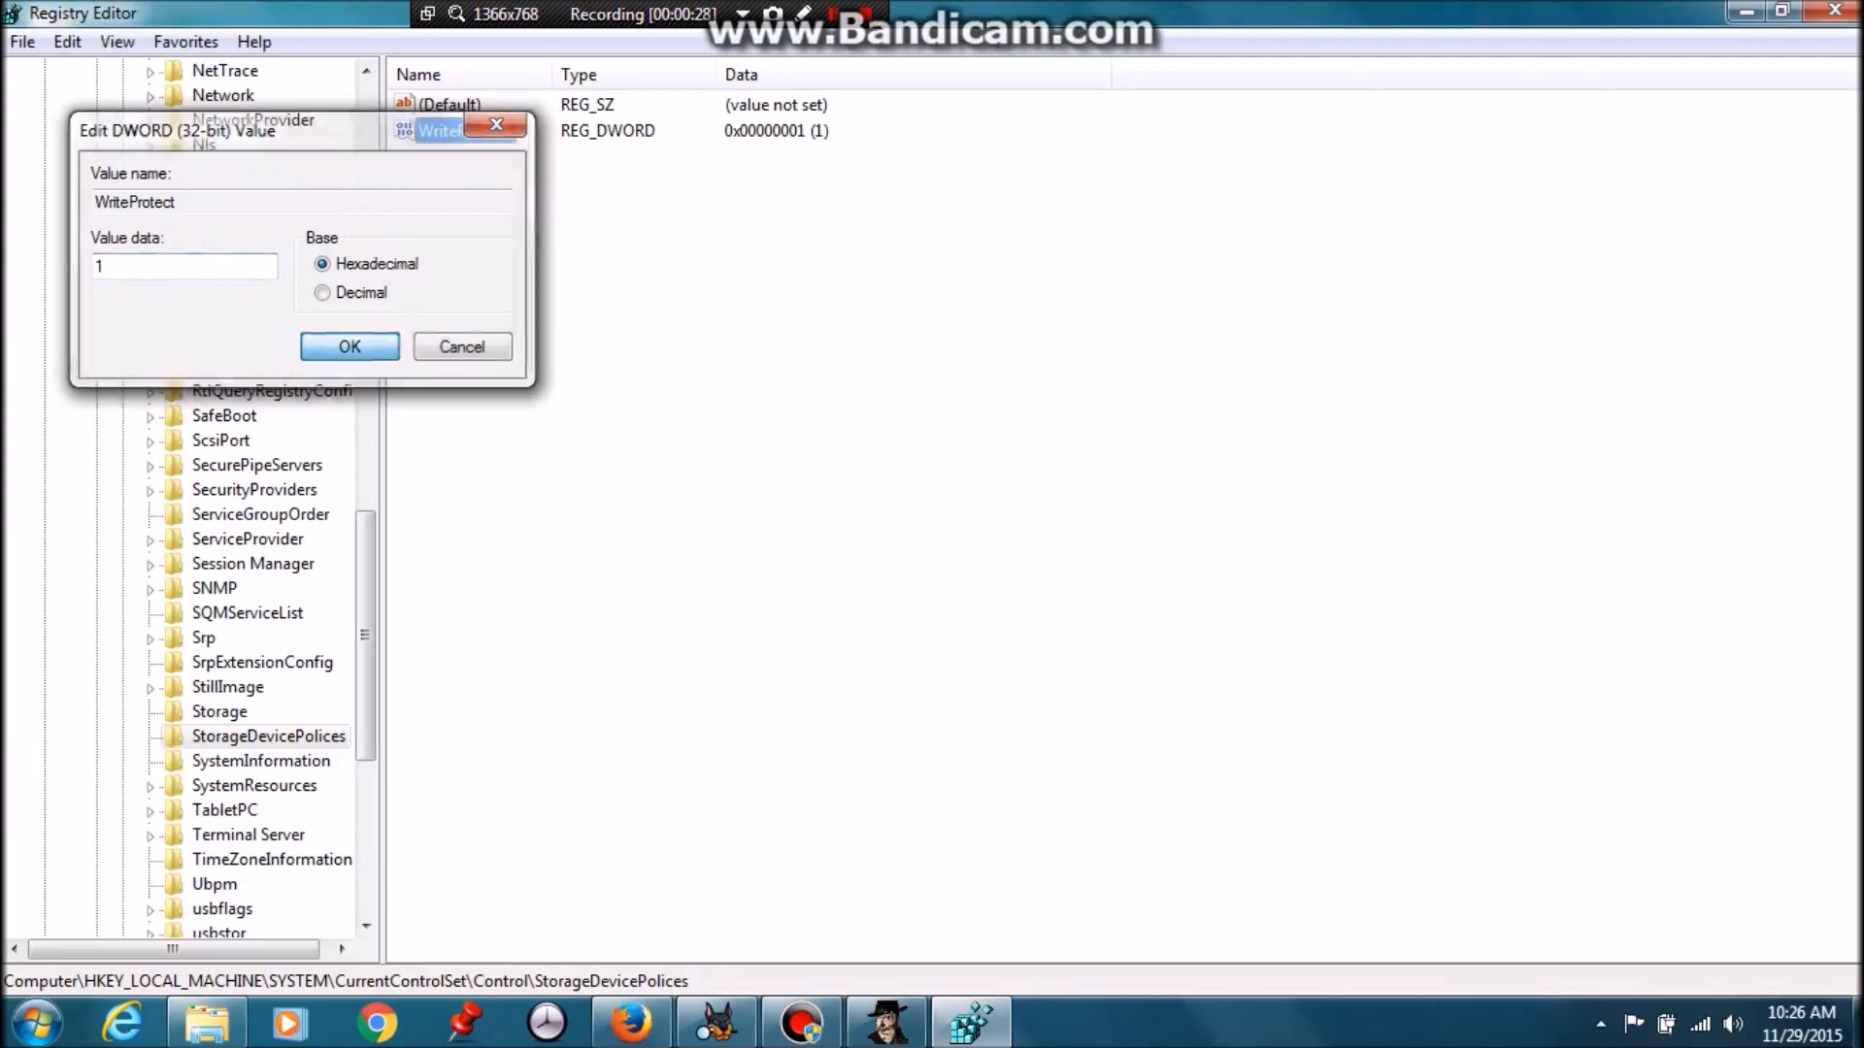
pyautogui.press('Return')
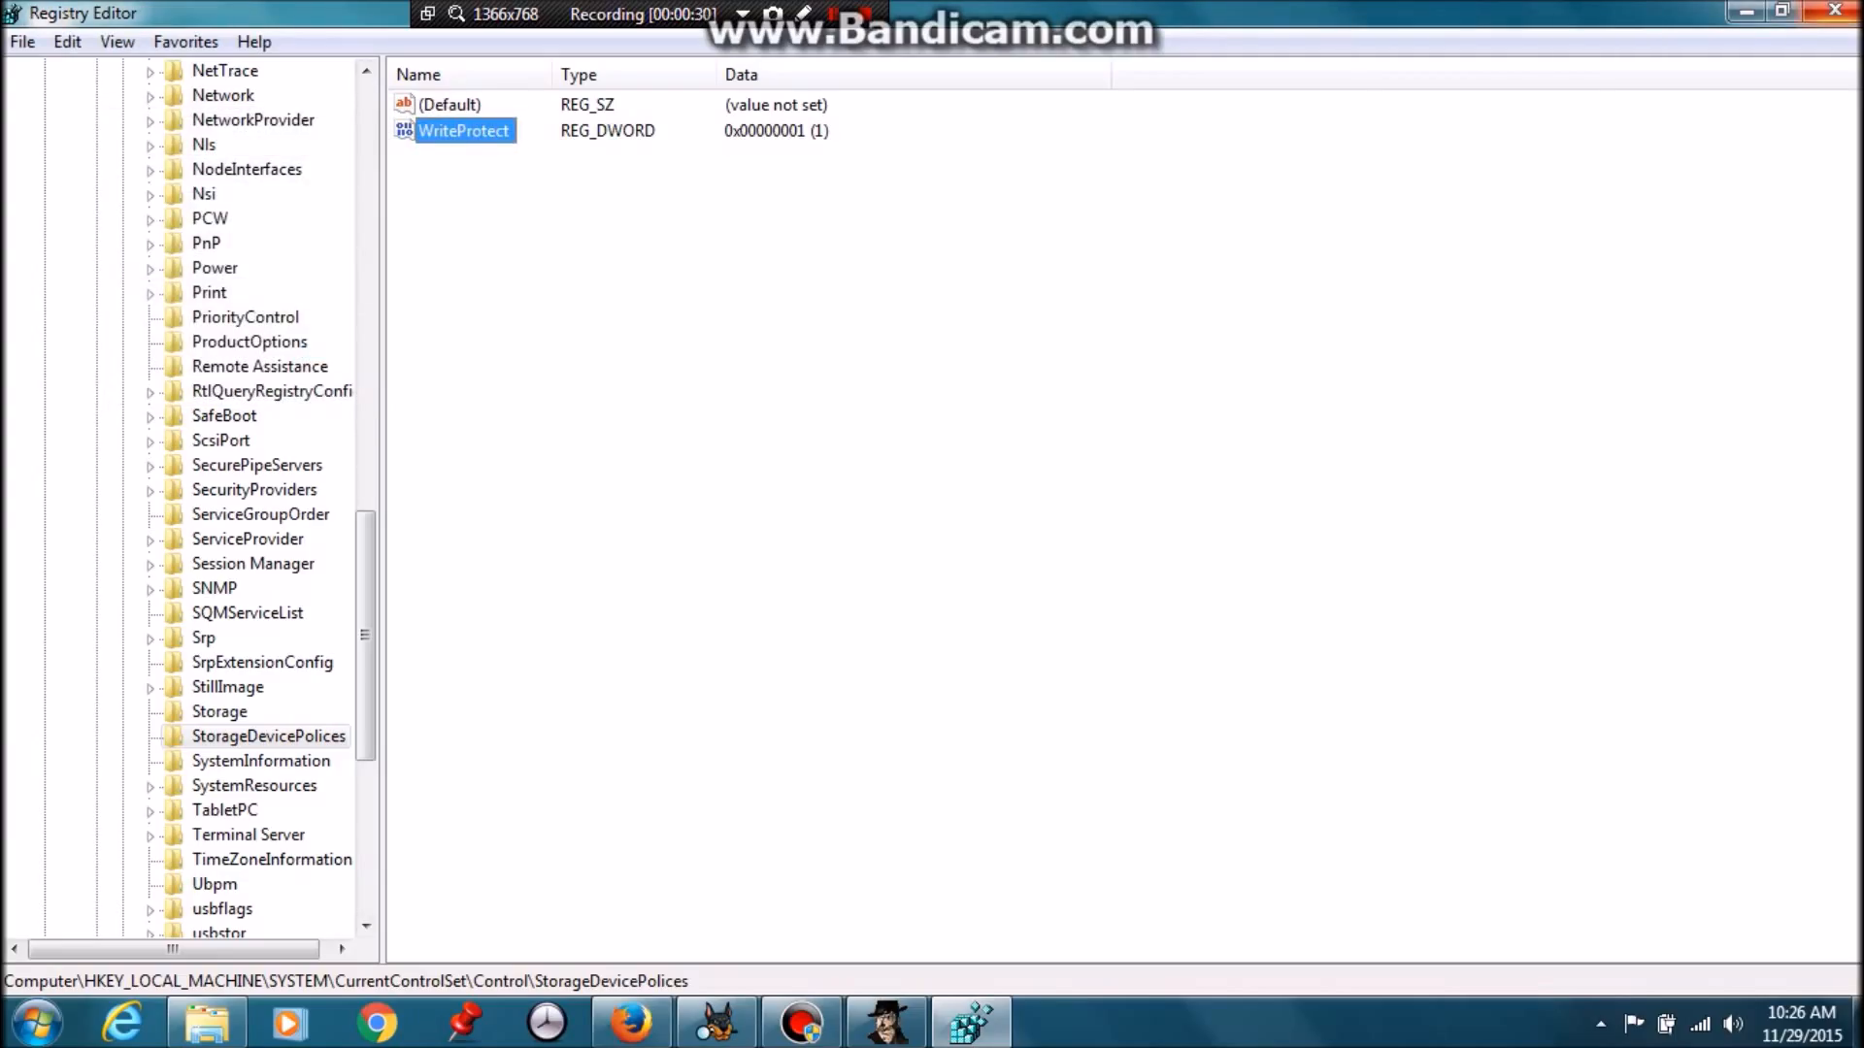
pyautogui.click(1835, 10)
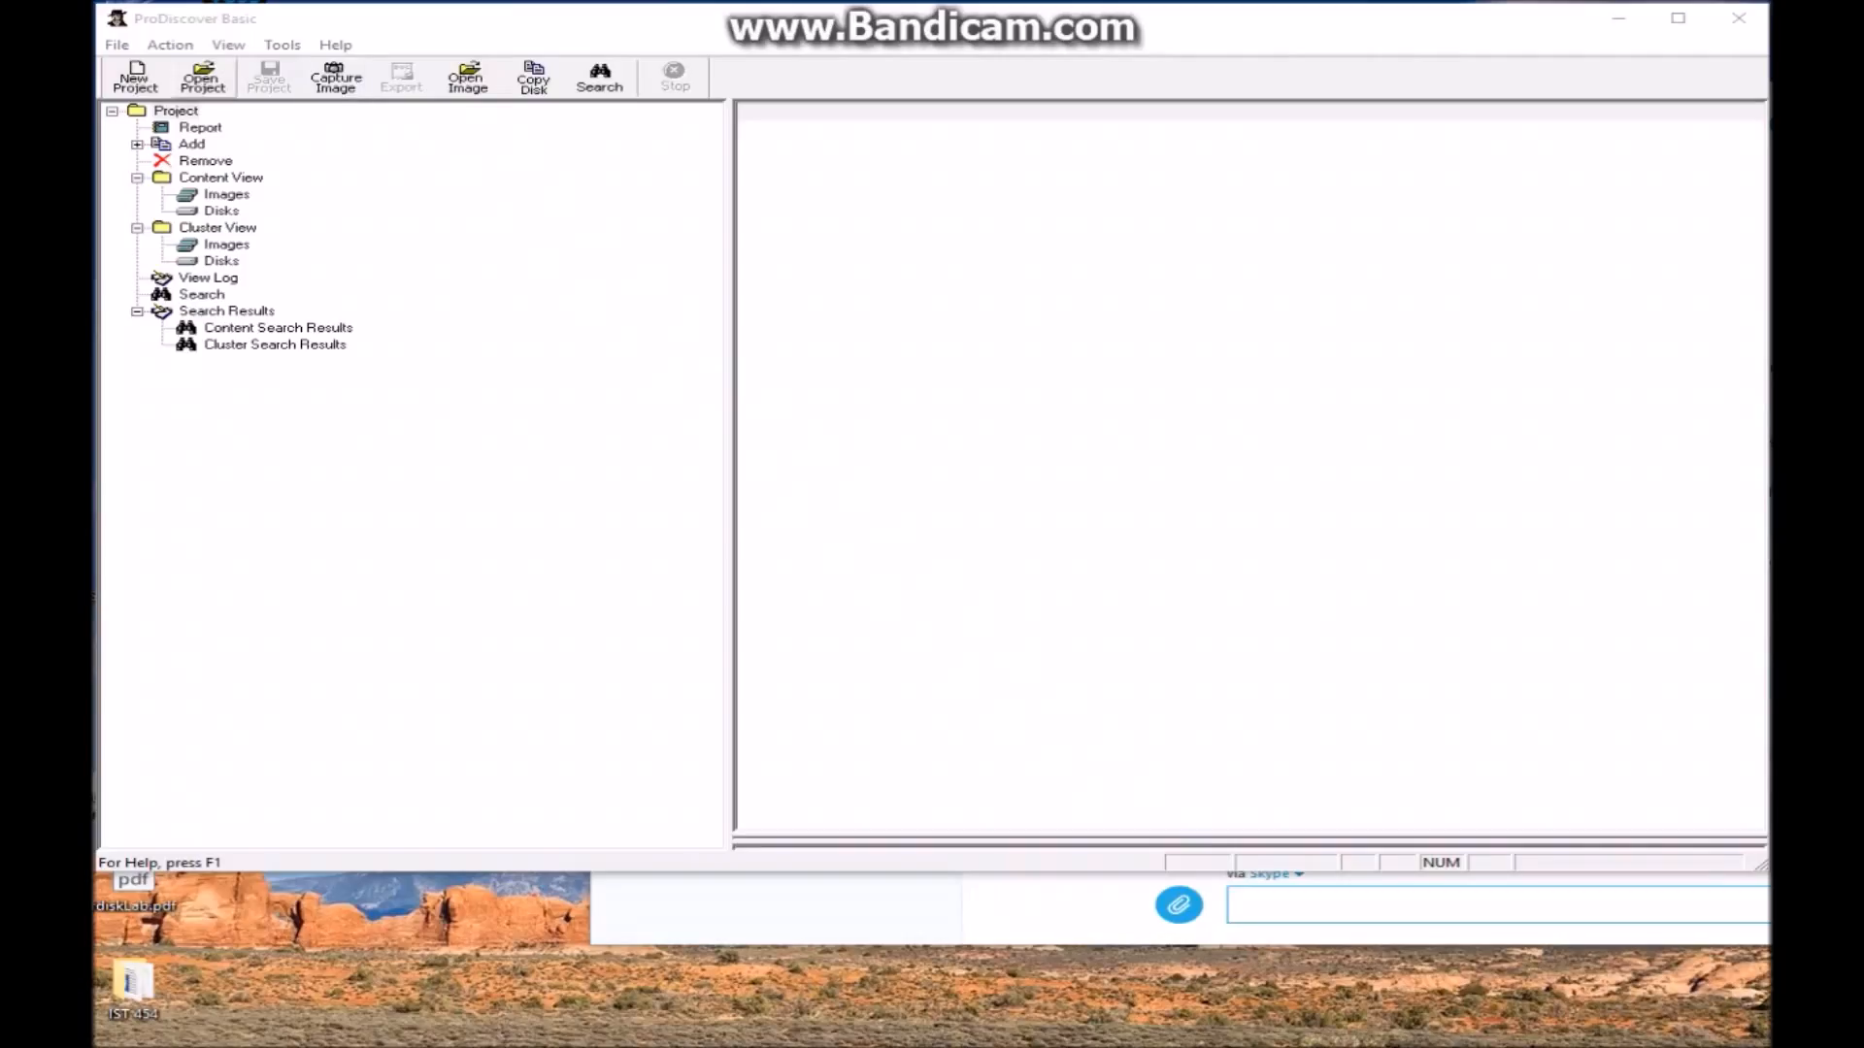
# Create ProDiscover project number 001 with file name 'Thumb Drive Imaging'
pyautogui.click(135, 77)
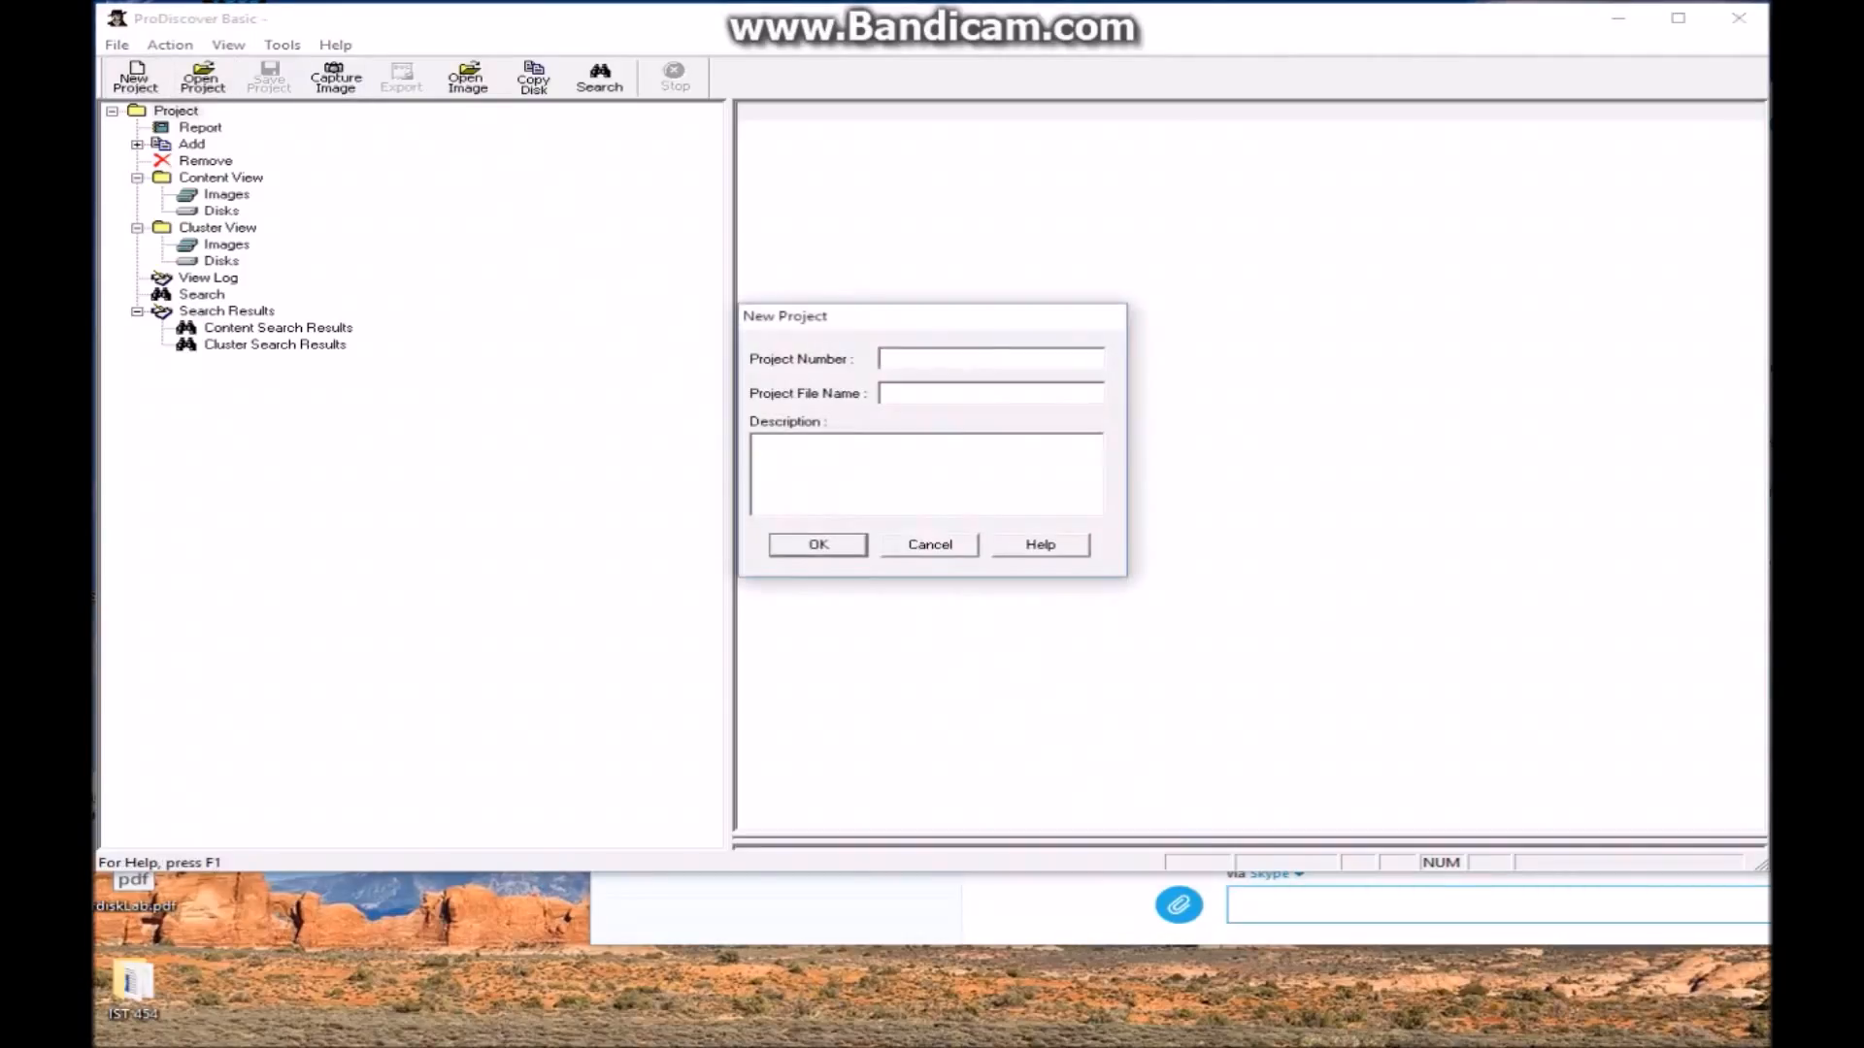
pyautogui.write('001')
pyautogui.write('THcond')
pyautogui.press('BackSpace')
pyautogui.press('BackSpace')
pyautogui.press('BackSpace')
pyautogui.press('BackSpace')
pyautogui.press('BackSpace')
pyautogui.write('humb Drive Imaging')
pyautogui.press('Return')
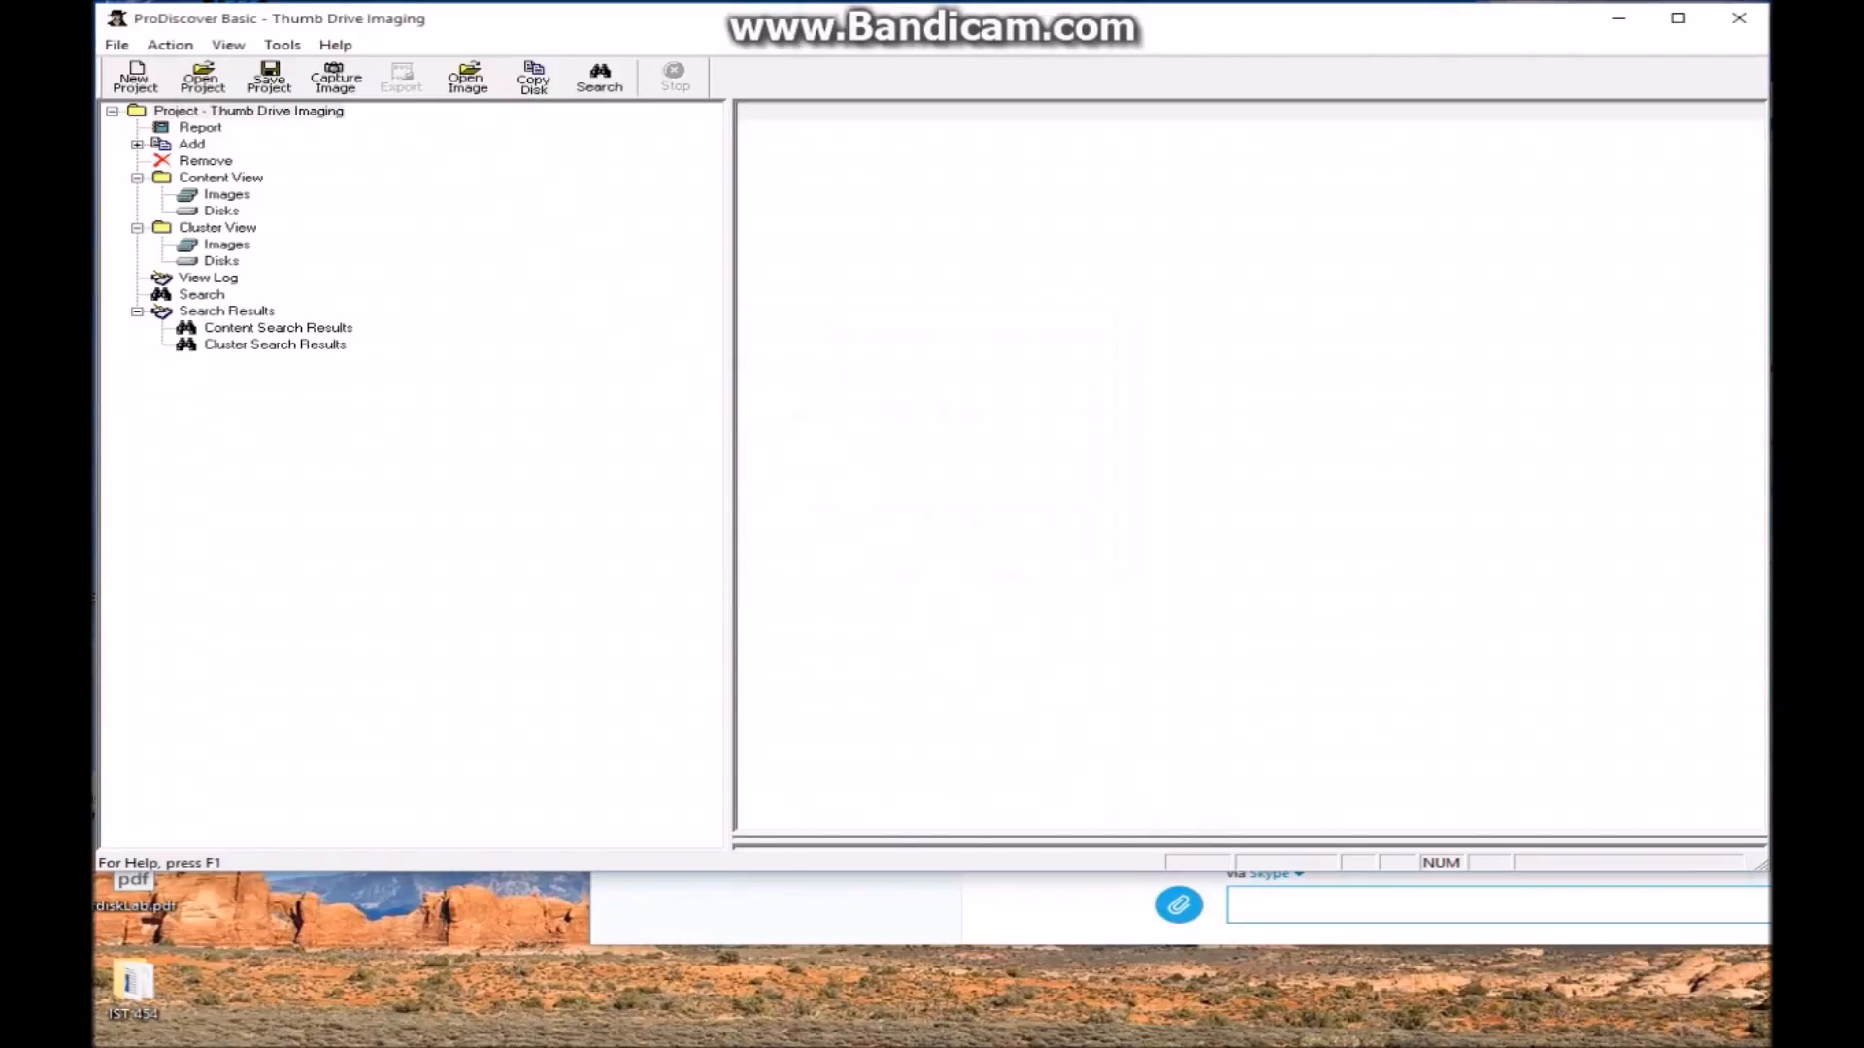
# Set up an image capture of E:\ [FORENSICS] in UNIX style dd format
pyautogui.click(336, 78)
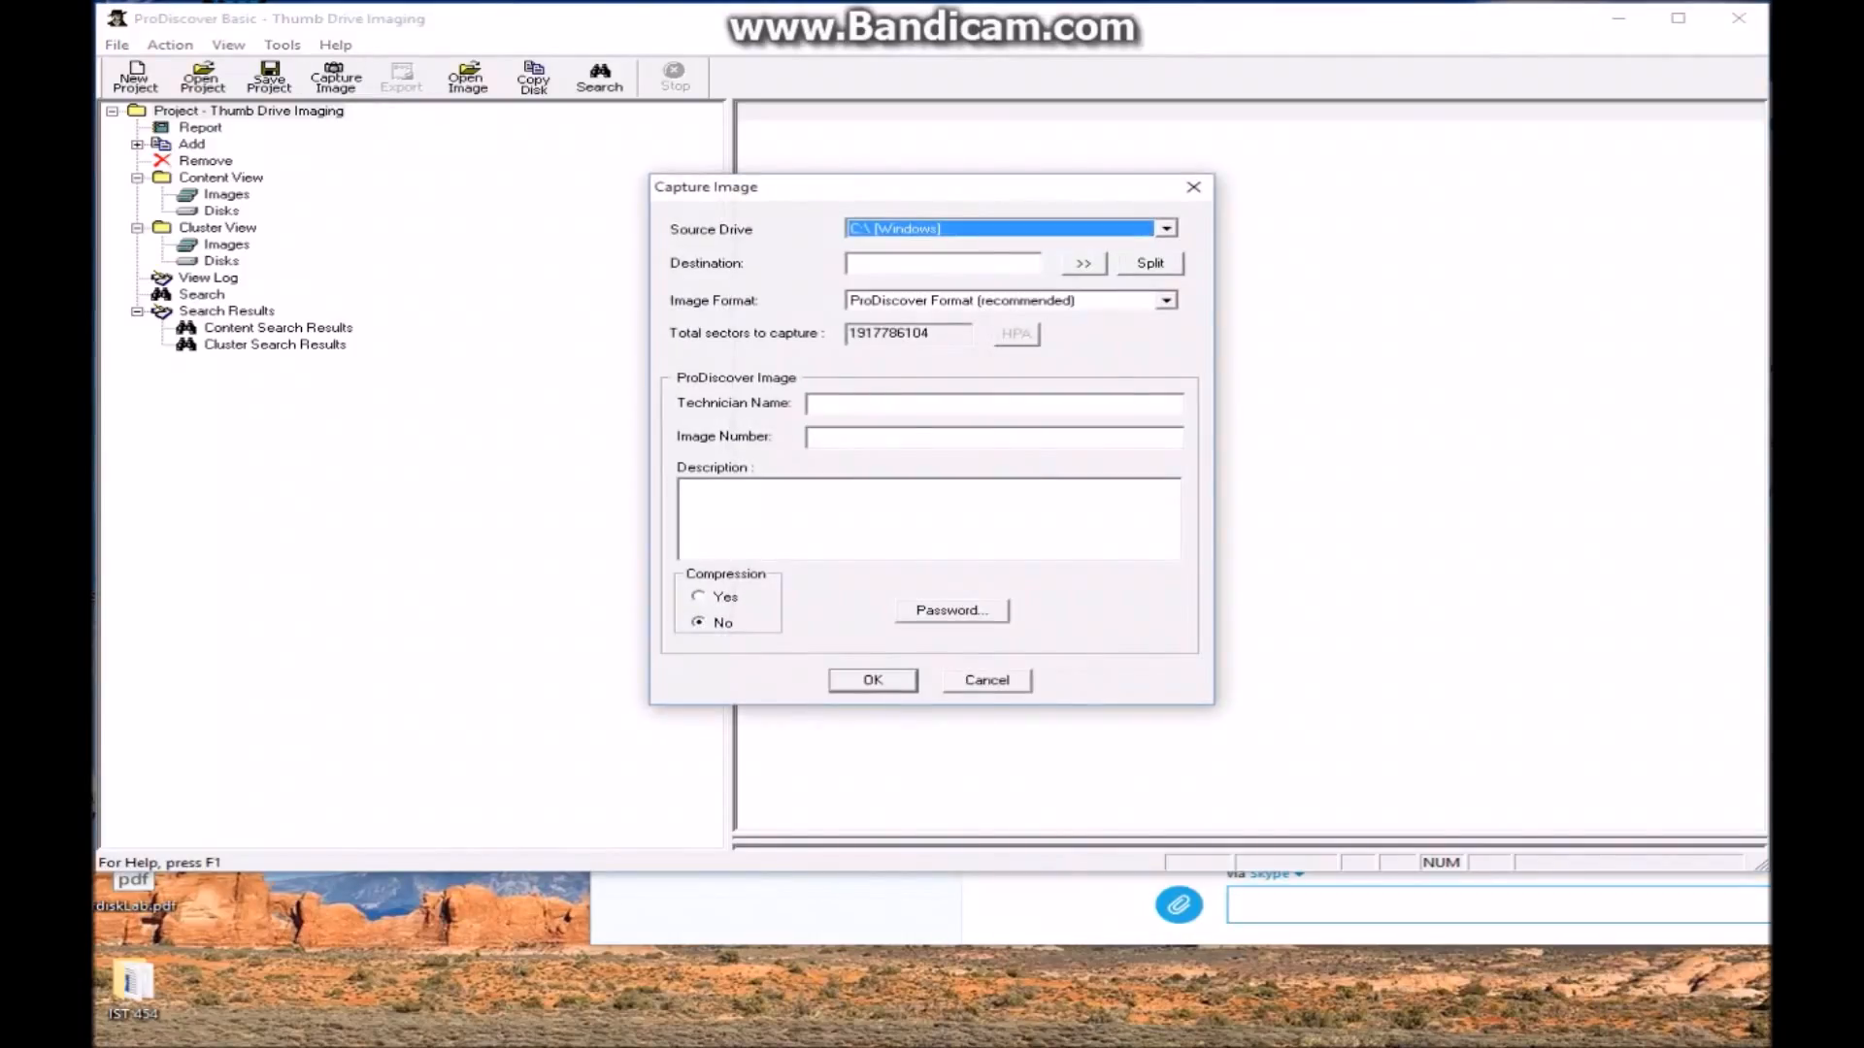
pyautogui.hotkey('alt', 'Down')
pyautogui.press('Down')
pyautogui.press('Down')
pyautogui.press('Return')
pyautogui.click(1166, 301)
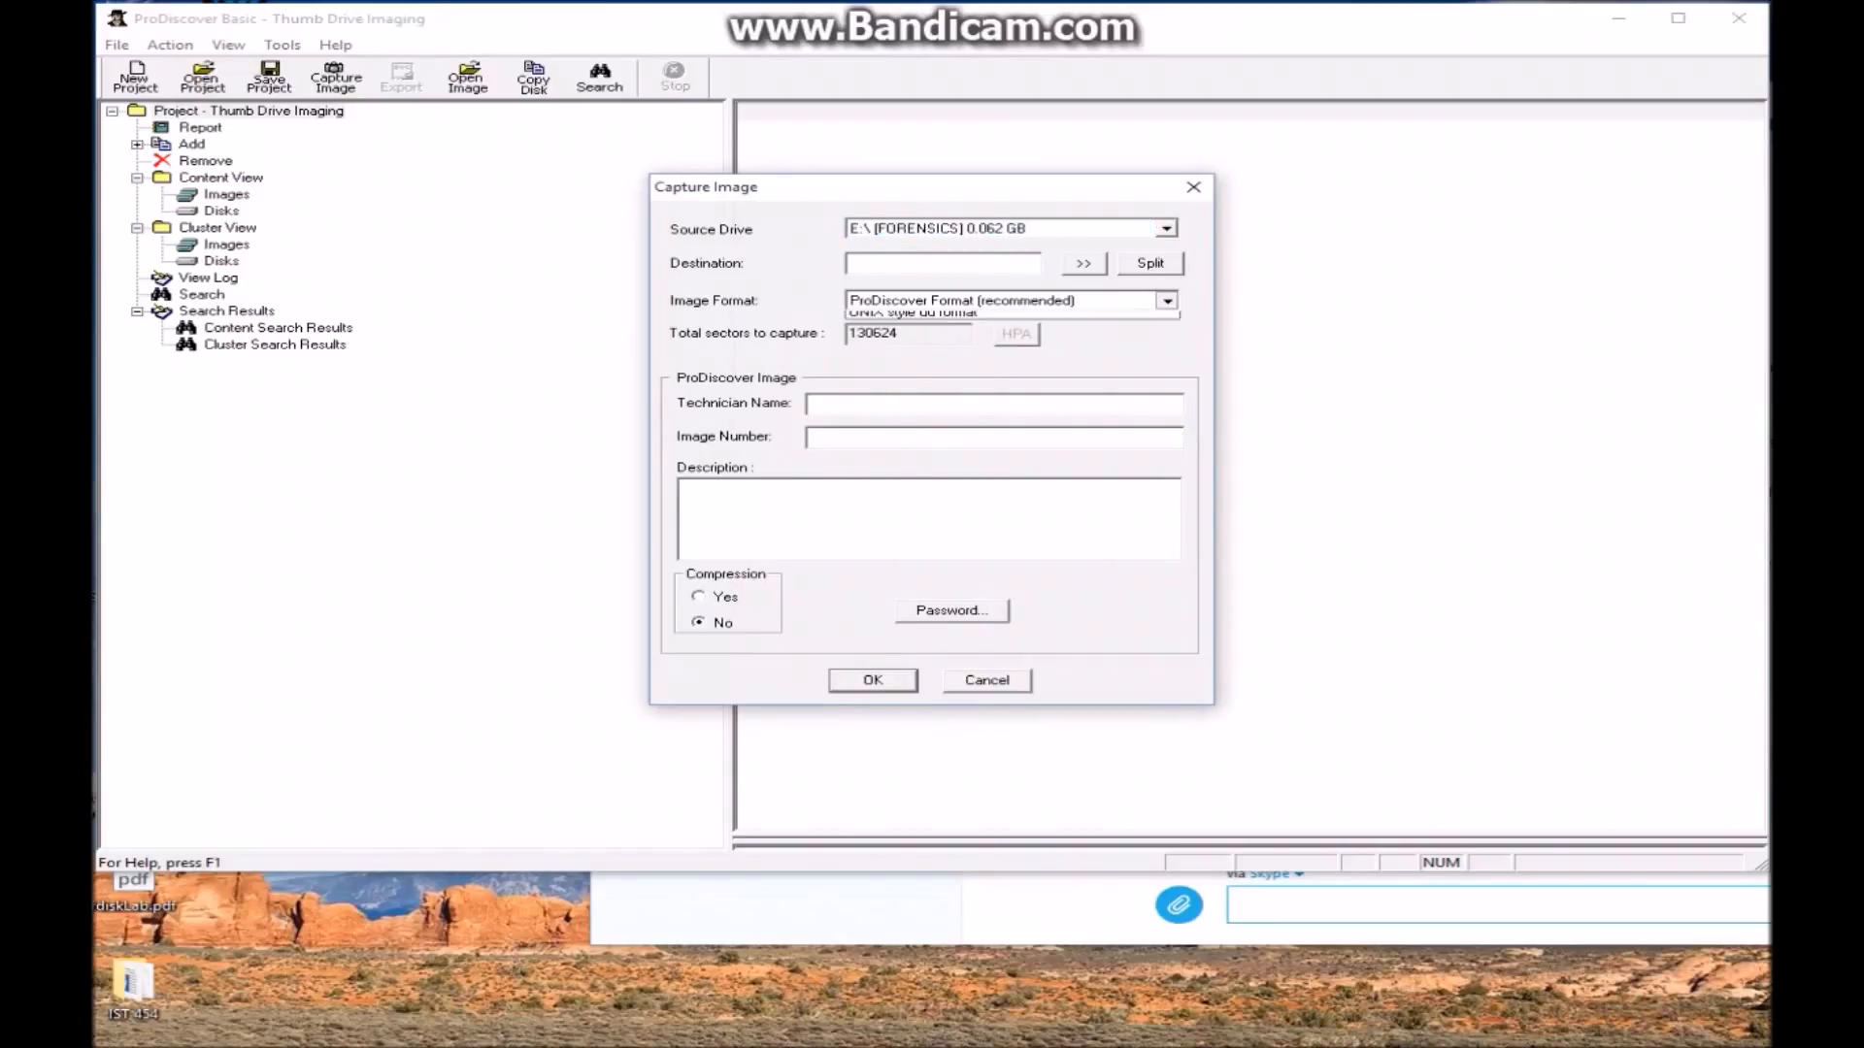
pyautogui.click(913, 333)
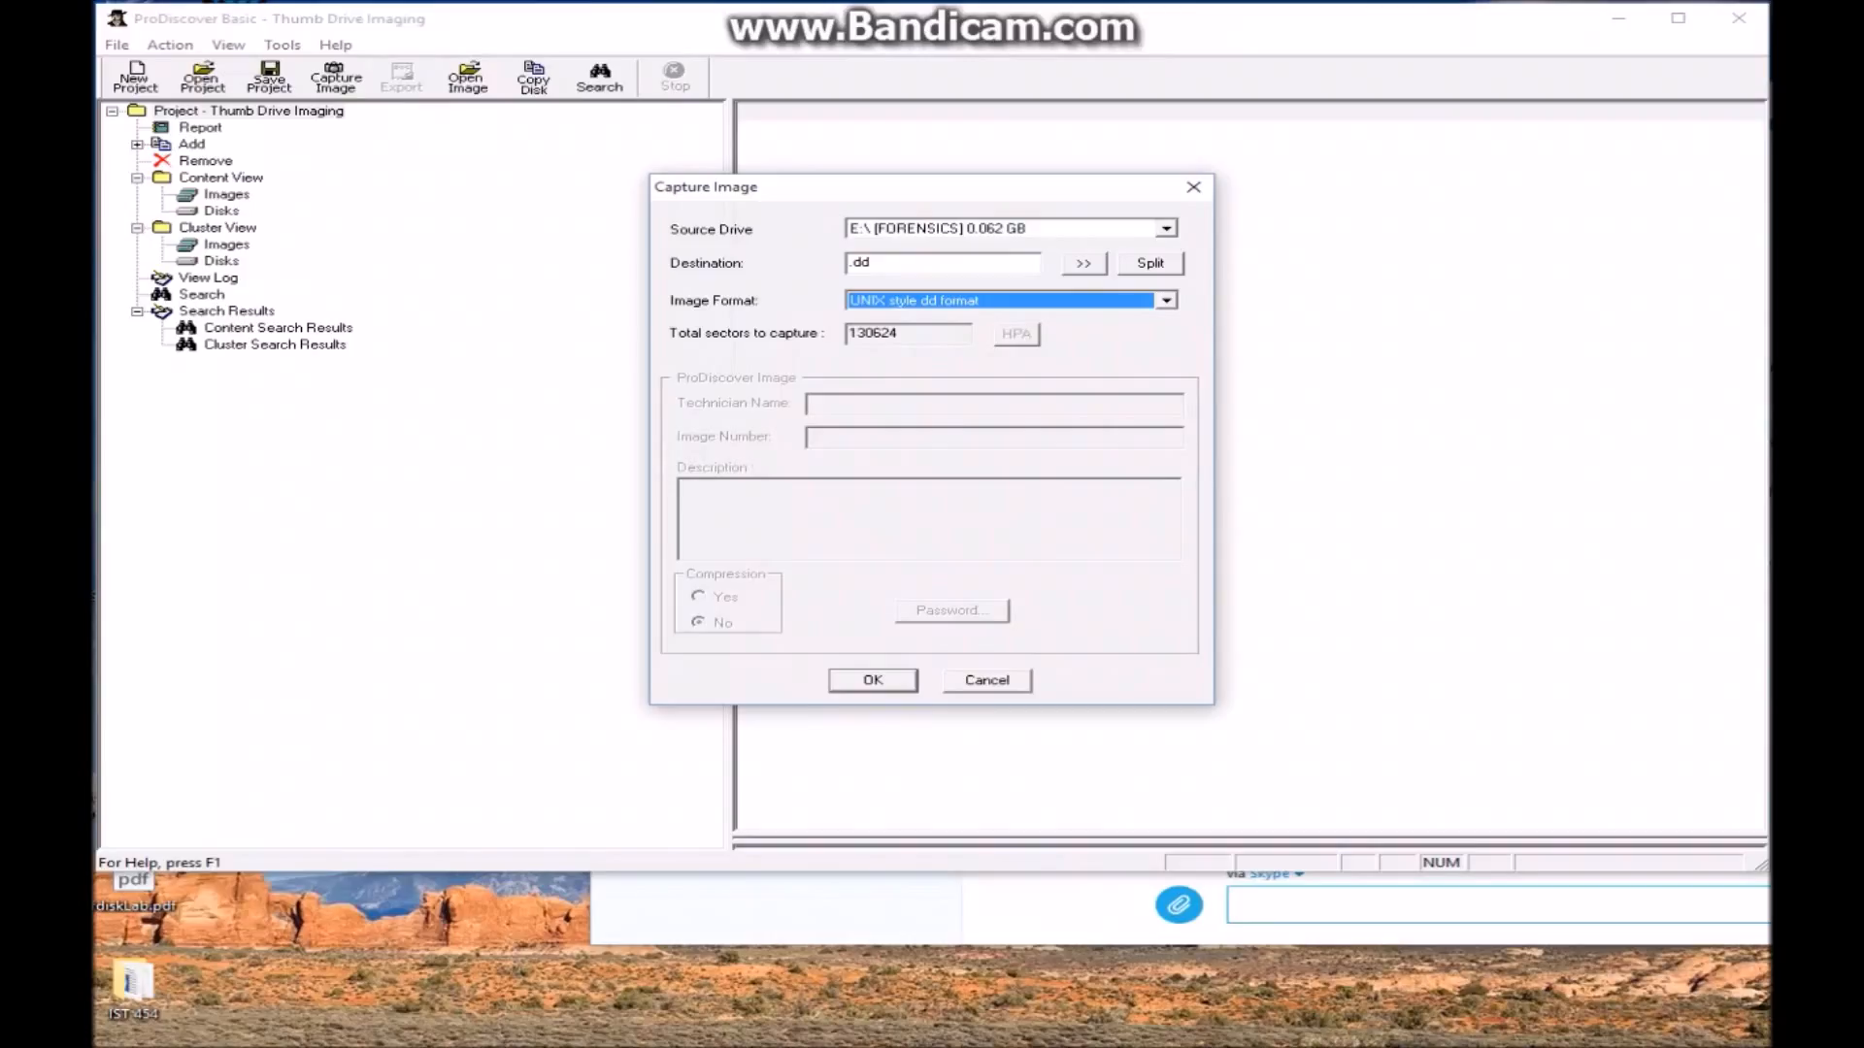
# Save the image as thumbdrive.dd on the Desktop and start the capture
pyautogui.click(1083, 263)
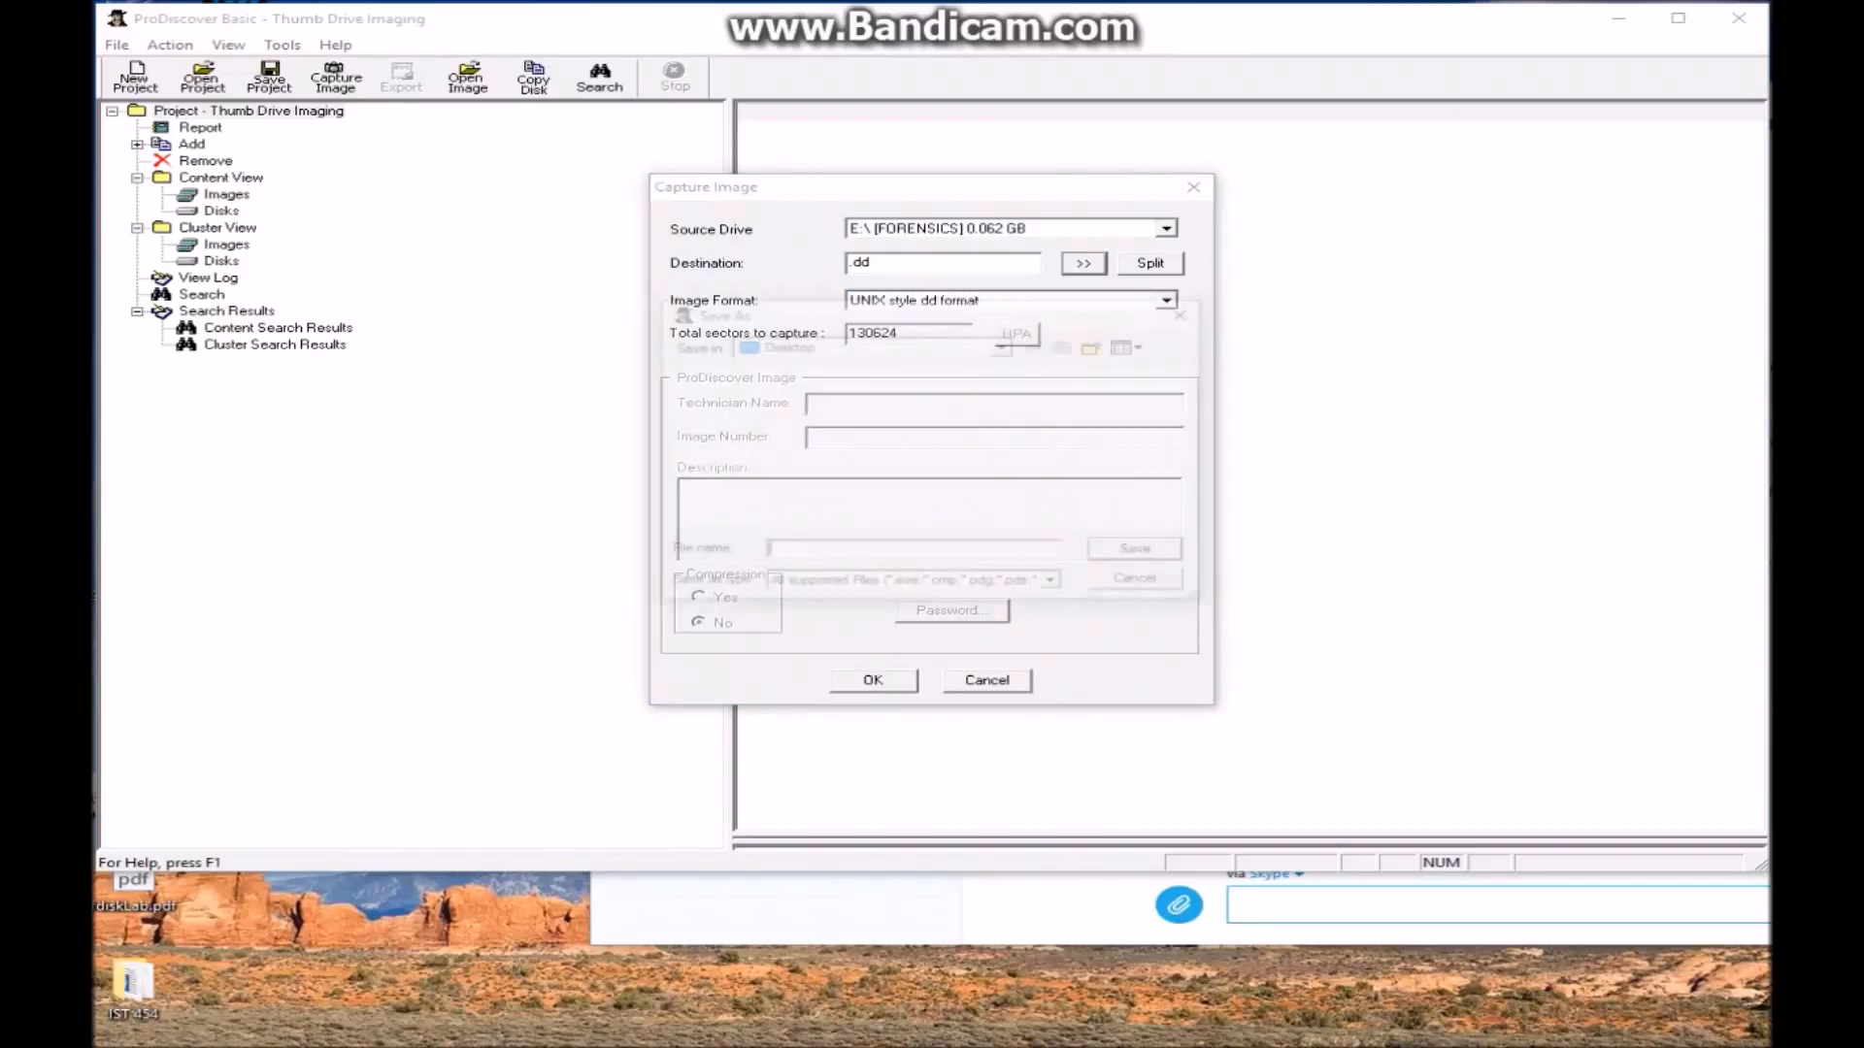
pyautogui.scroll(-2, 825, 447)
pyautogui.scroll(2, 811, 393)
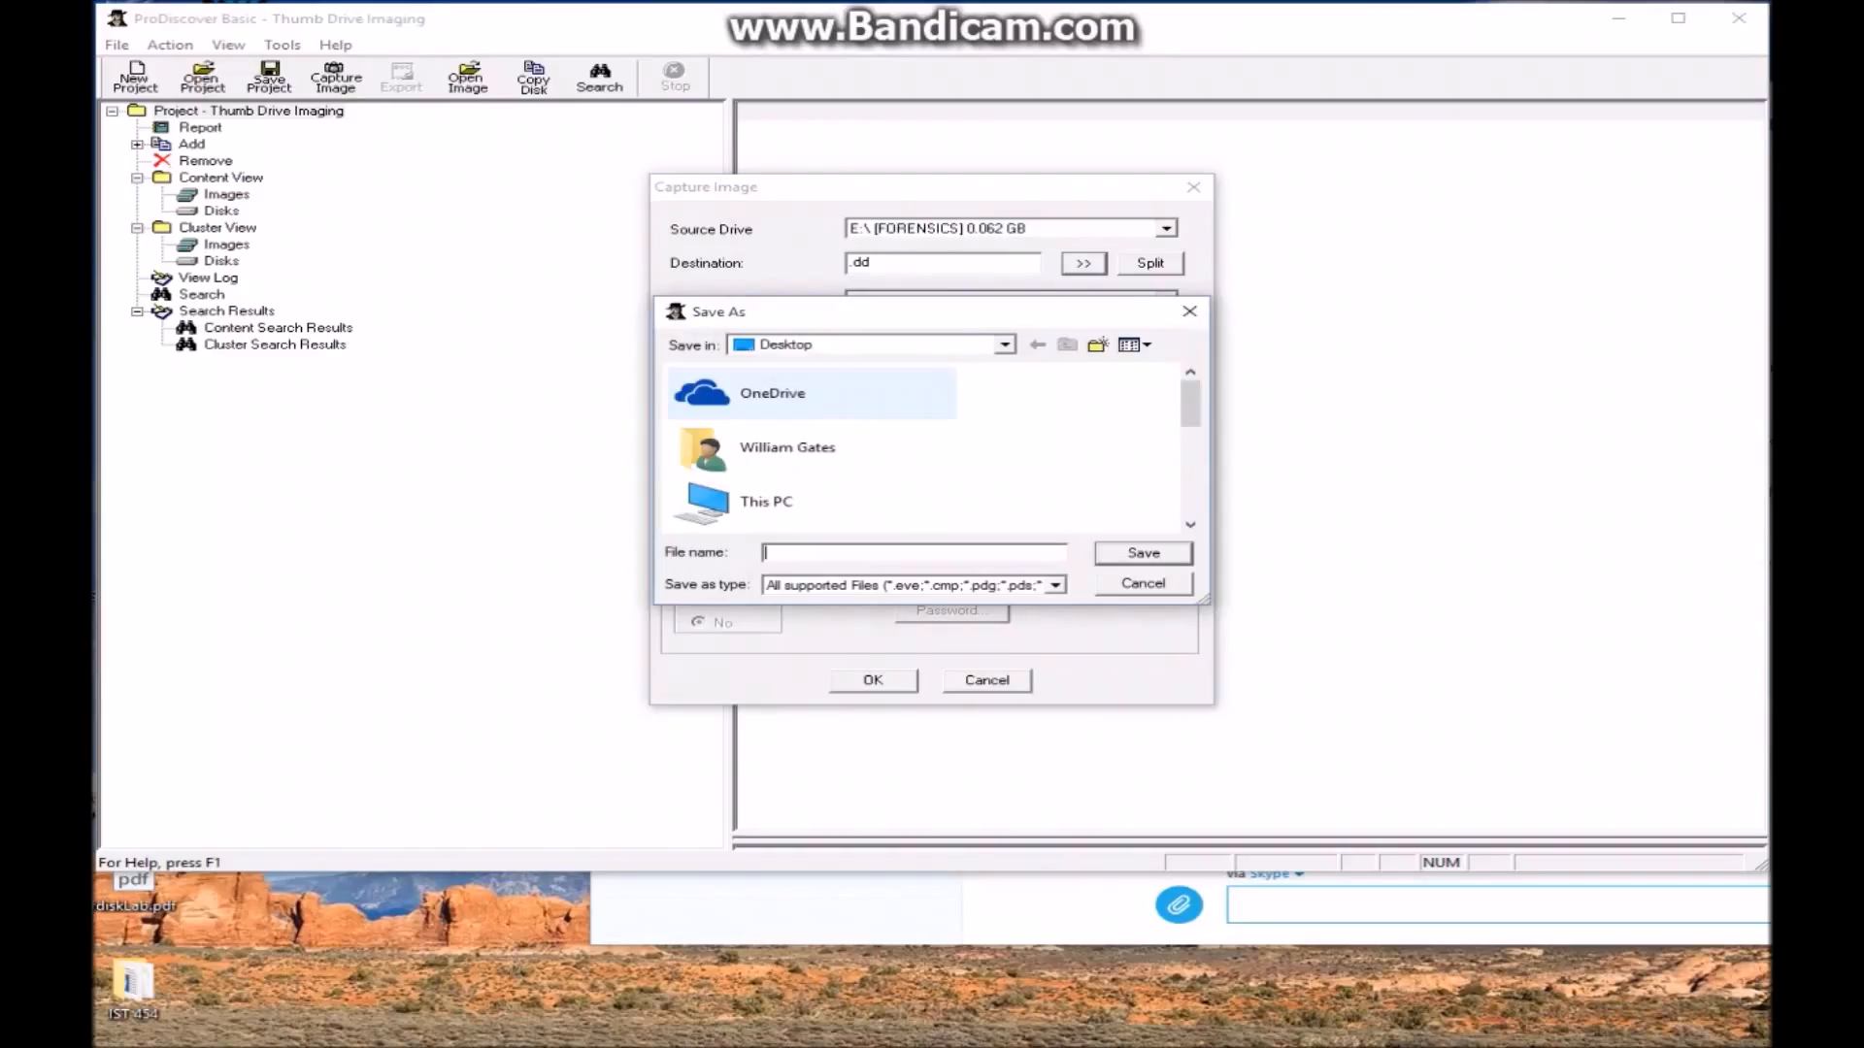
pyautogui.scroll(-2, 825, 446)
pyautogui.scroll(1, 825, 446)
pyautogui.scroll(-2, 825, 447)
pyautogui.scroll(1, 825, 446)
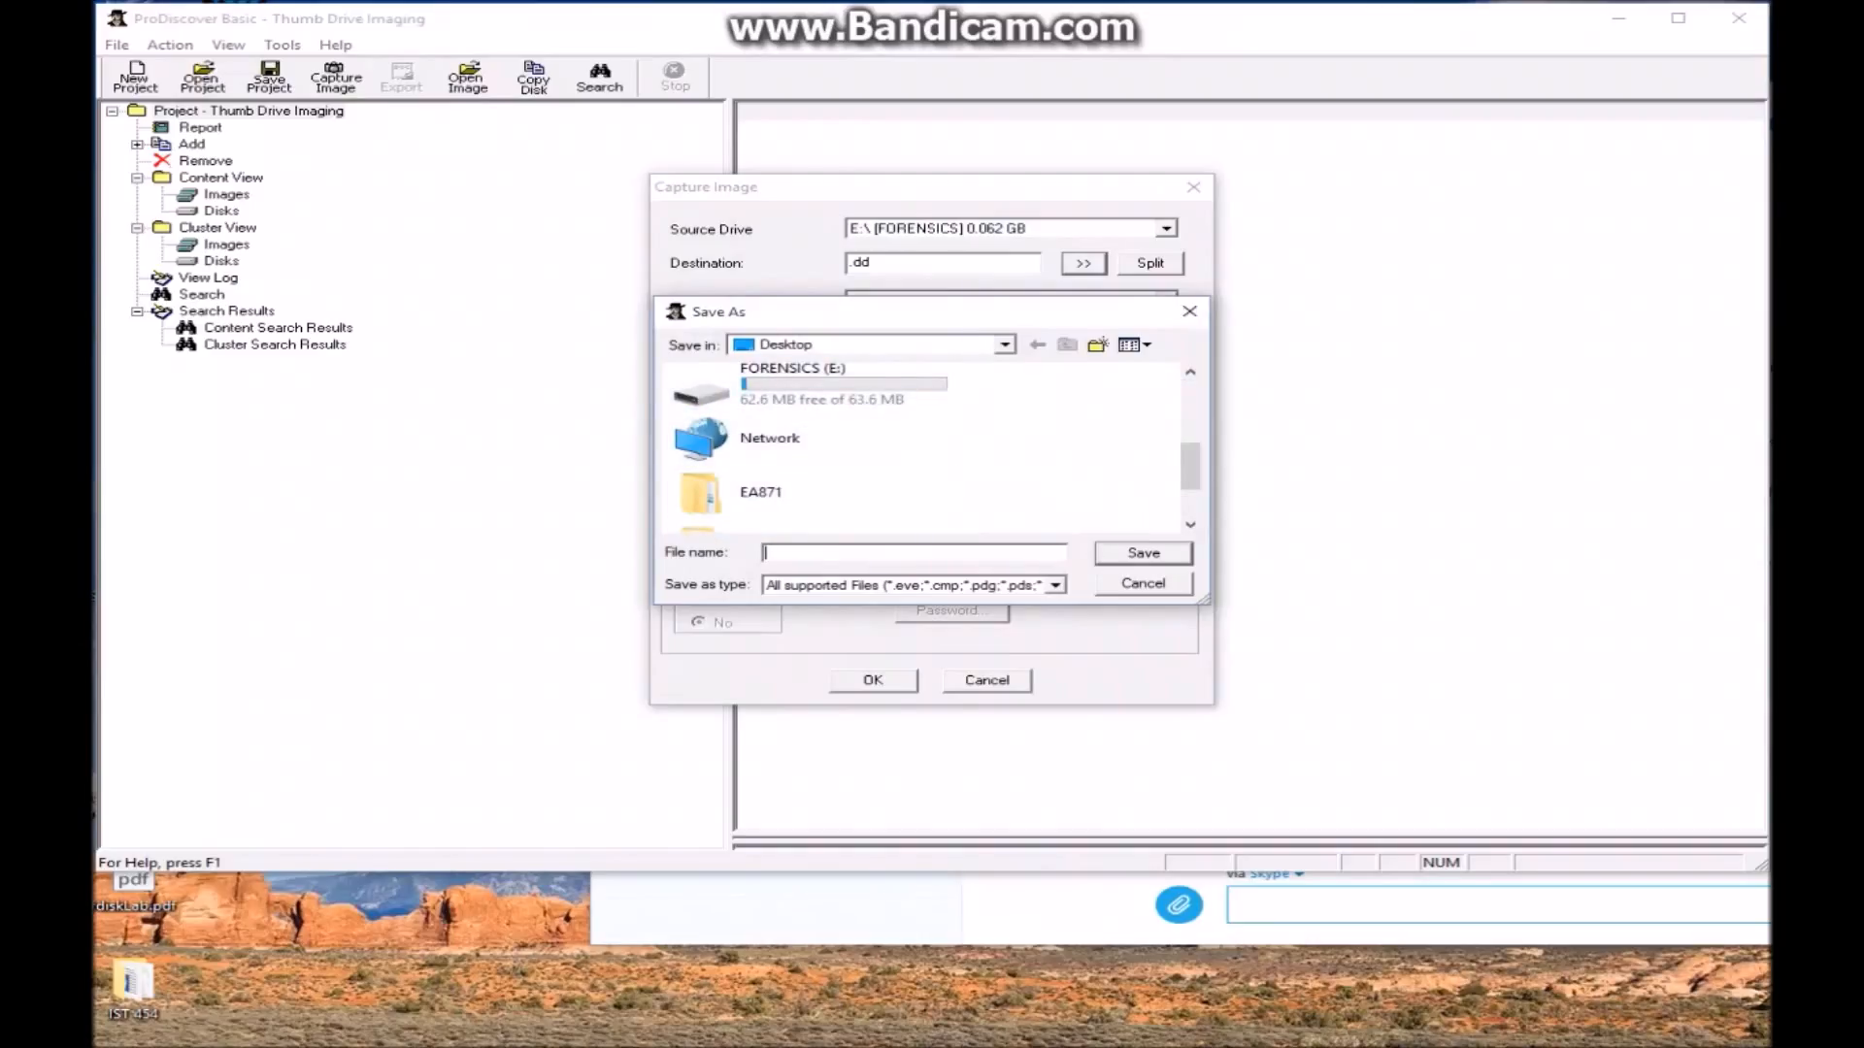
pyautogui.write('thumbdrive.dd')
pyautogui.press('Return')
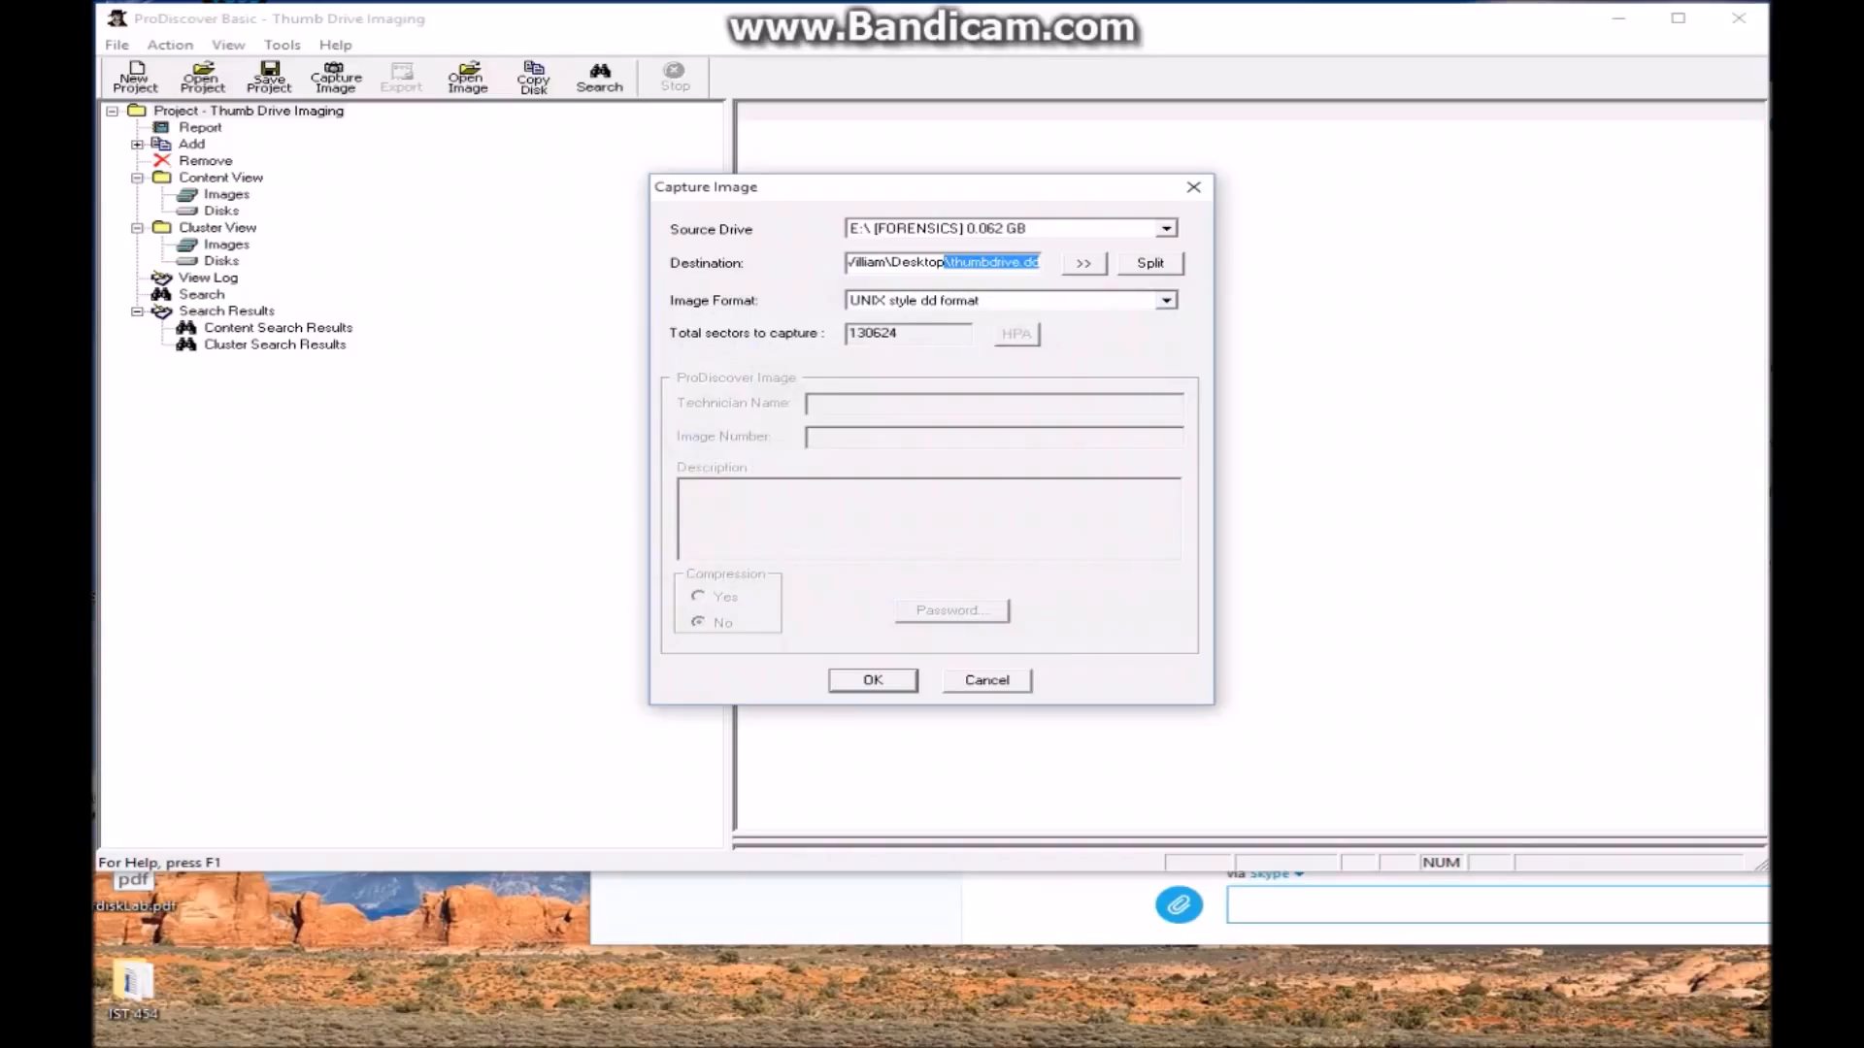
pyautogui.press('Return')
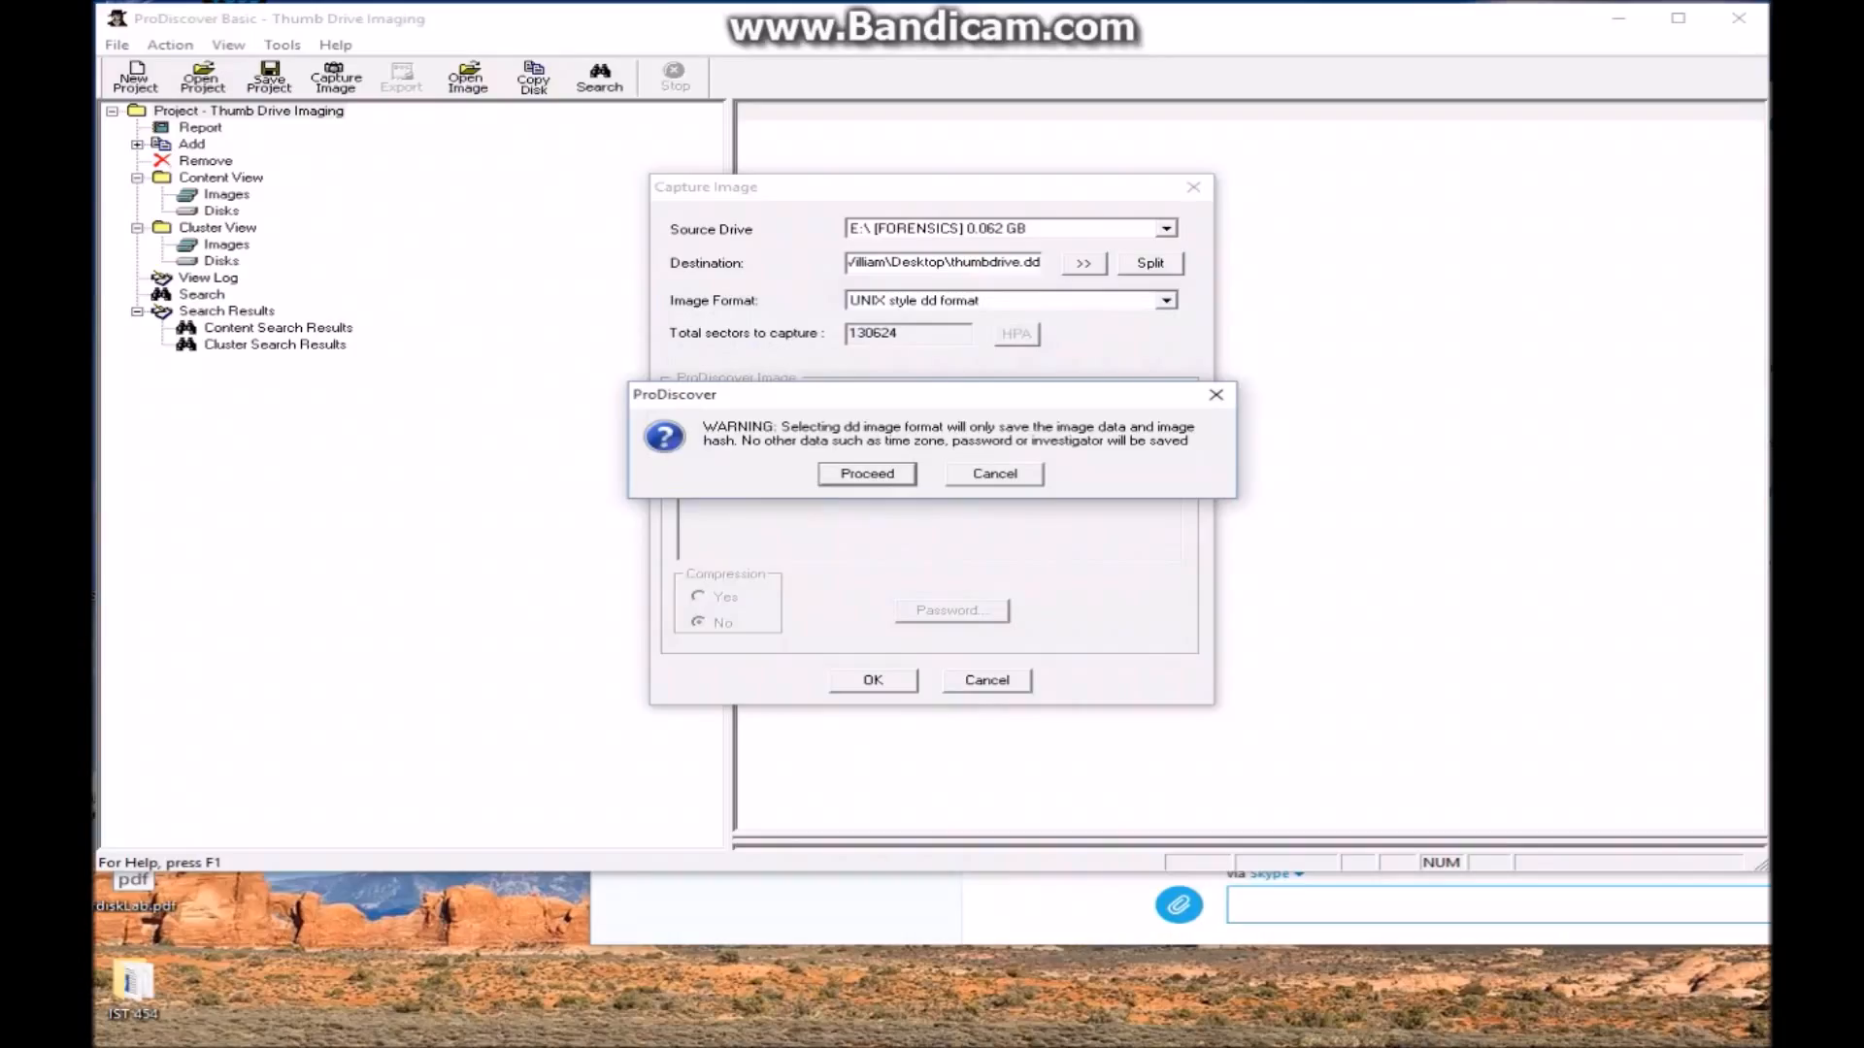
pyautogui.press('Return')
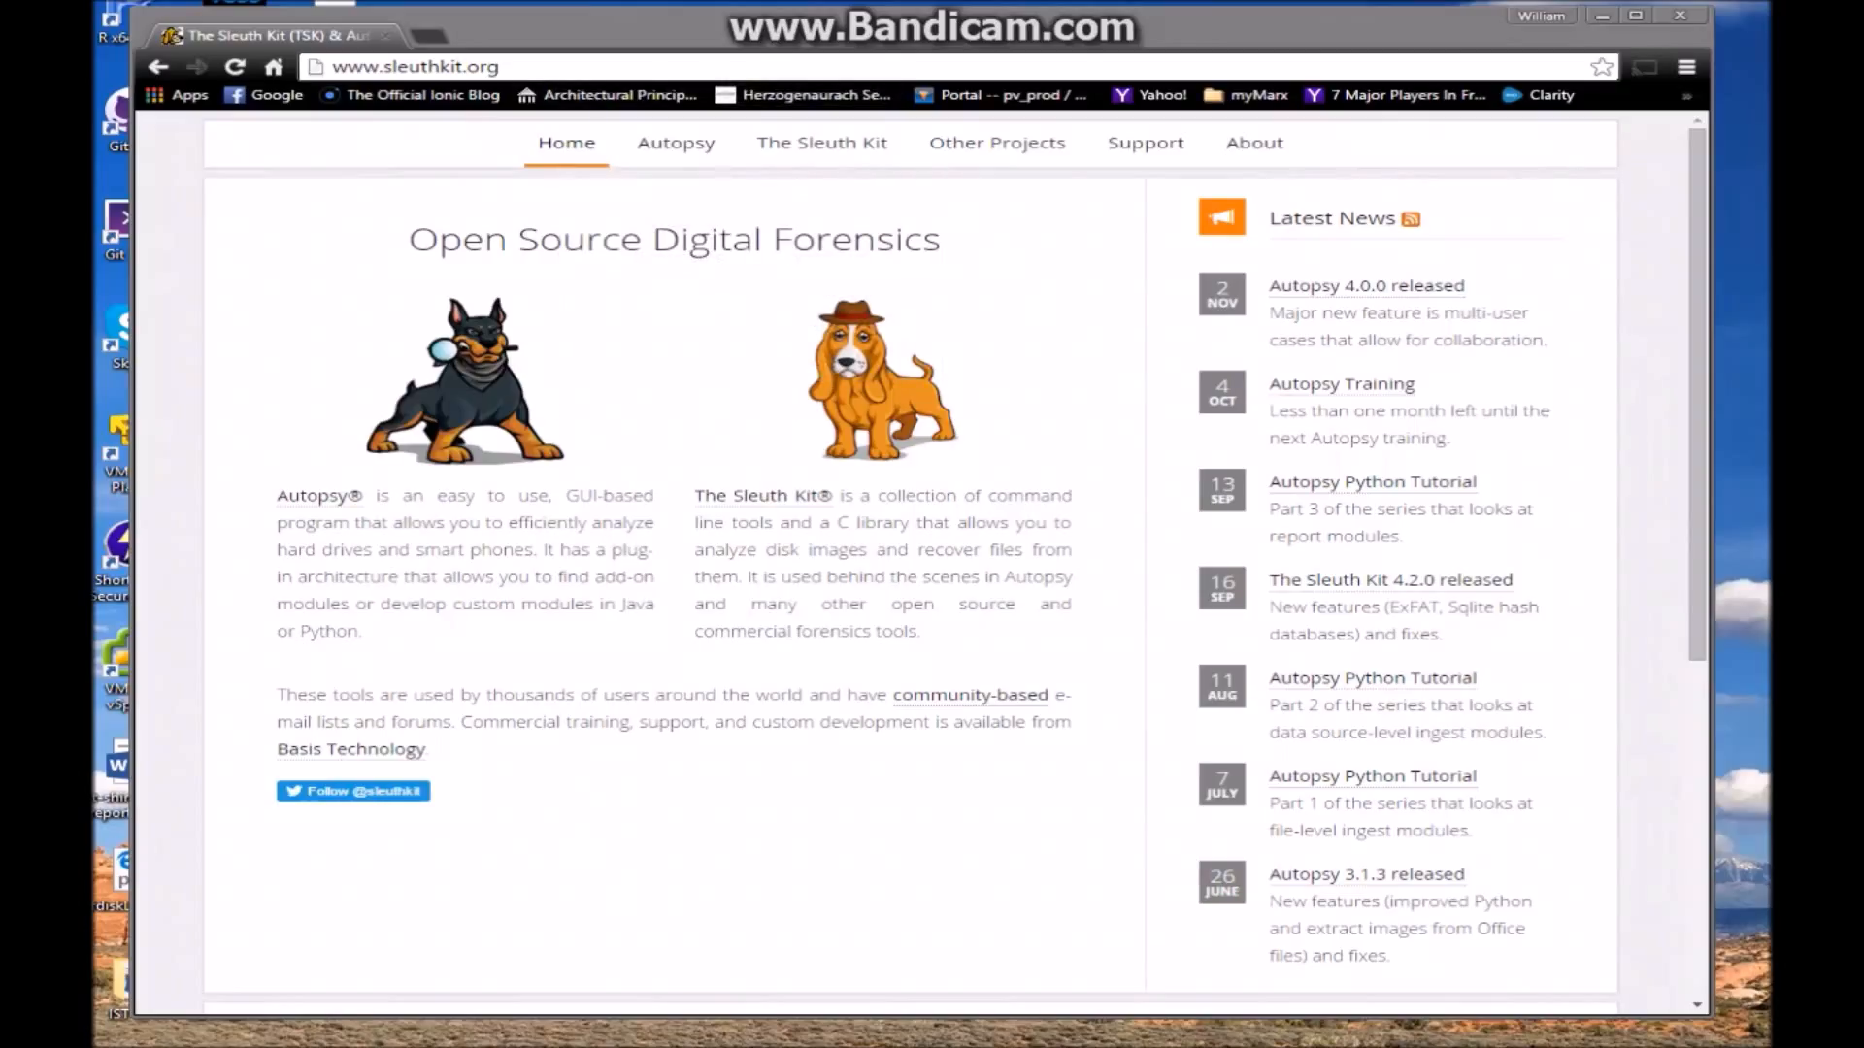
# Move the Chrome window aside and launch Autopsy 4.0.0 from its desktop shortcut
pyautogui.moveTo(680, 27); pyautogui.dragTo(852, 33)
pyautogui.moveTo(849, 150)
pyautogui.doubleClick(234, 336)
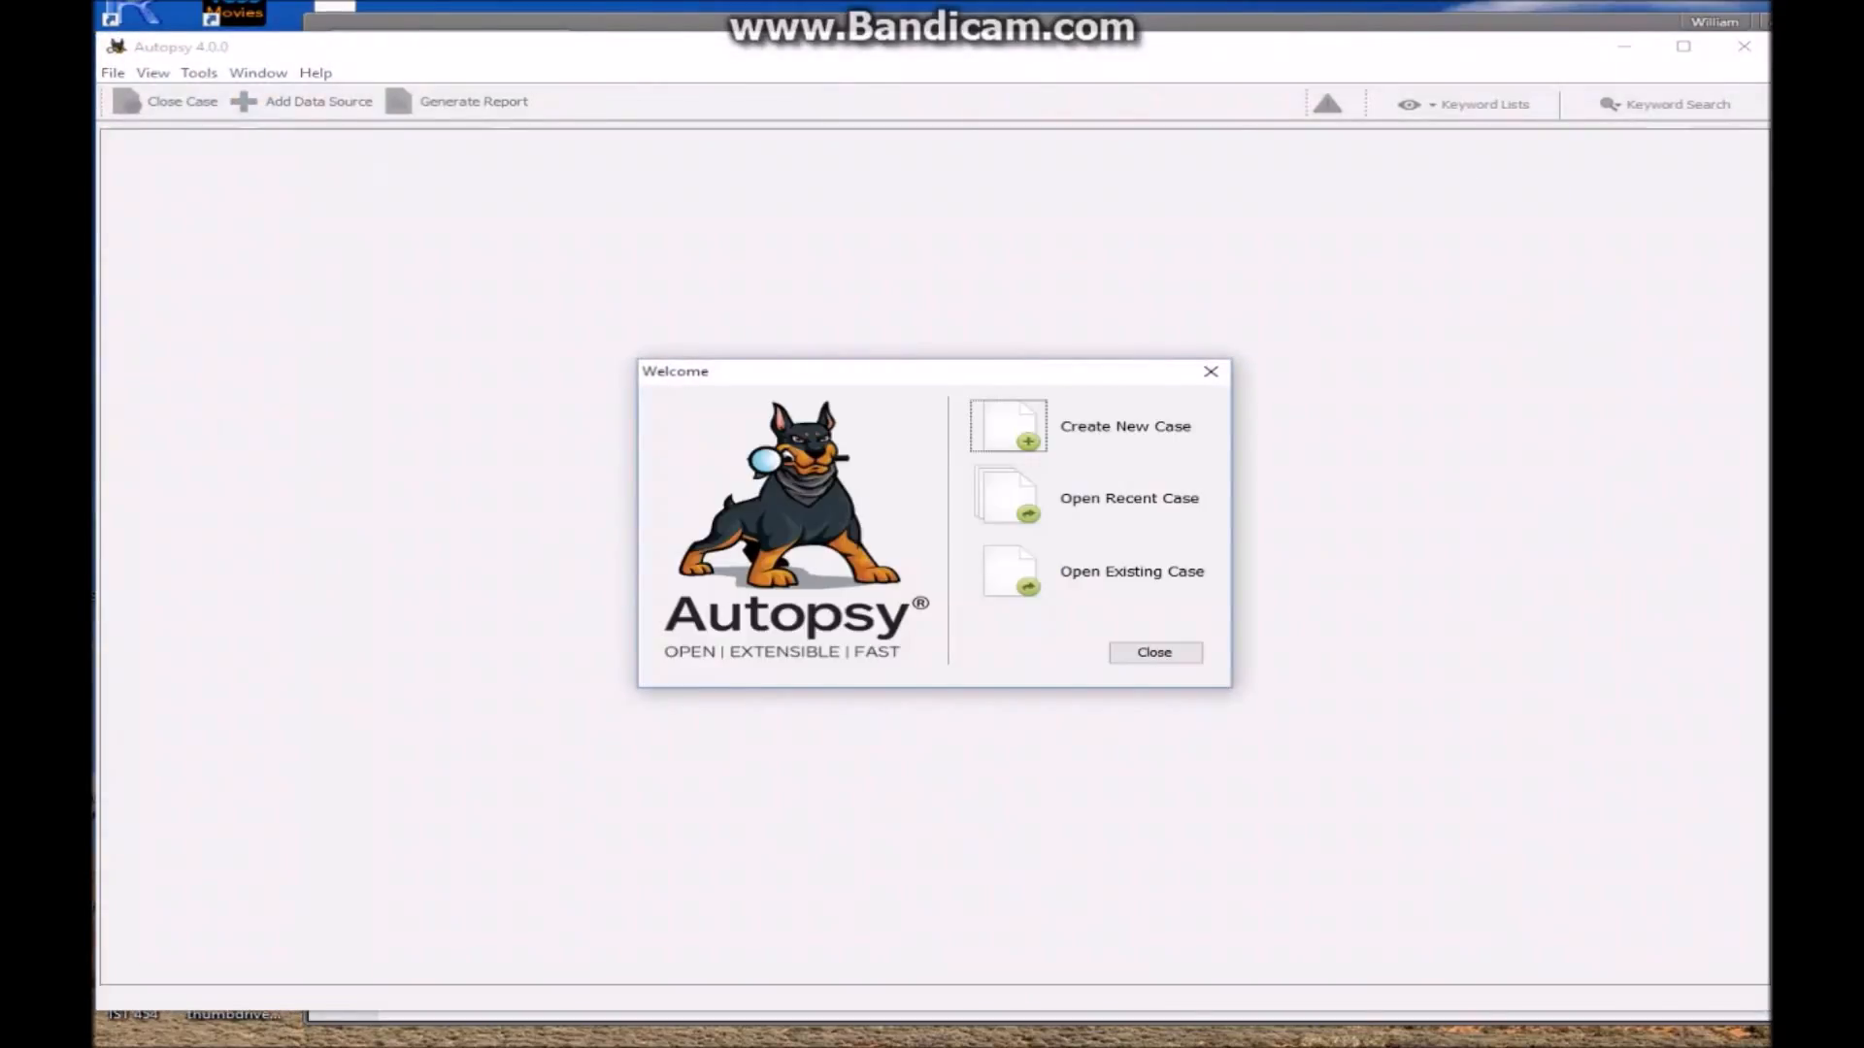
# Create Autopsy case 'Thumb Drive Analysis' with case number 001 and examiner IST454
pyautogui.click(1009, 426)
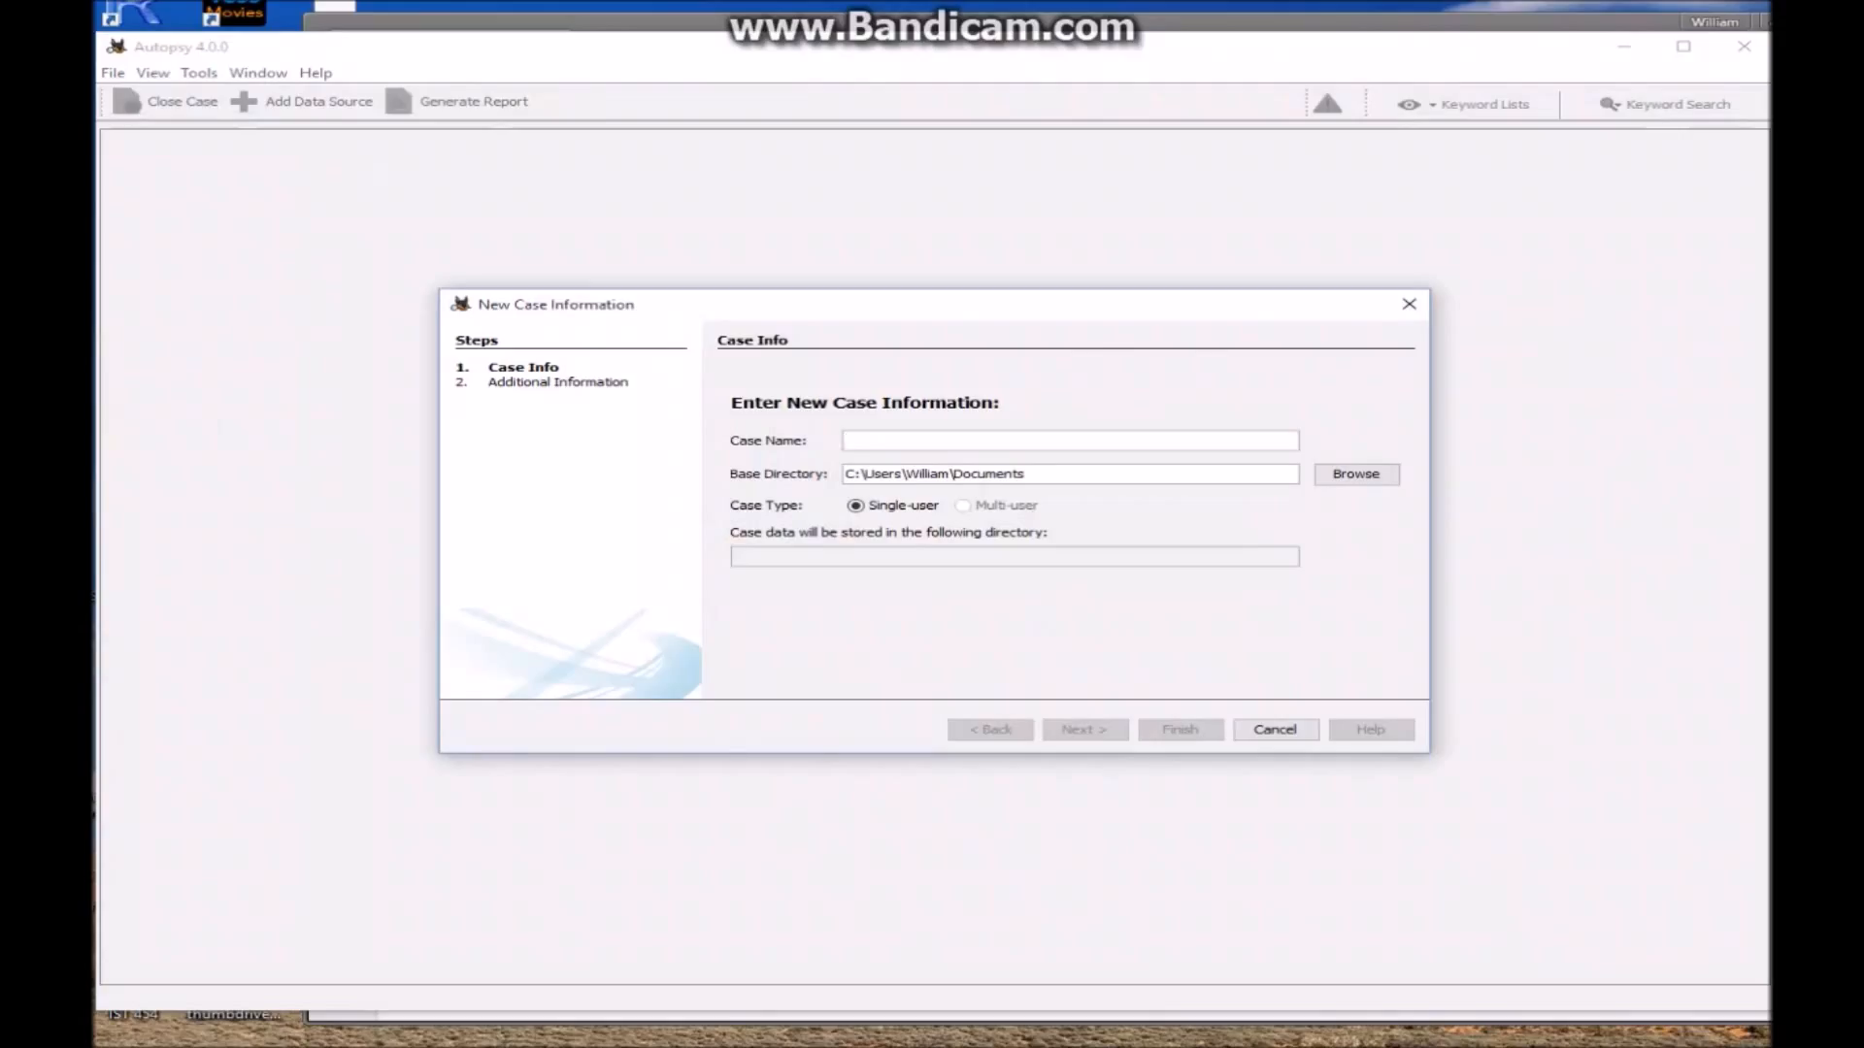
pyautogui.write('Thum')
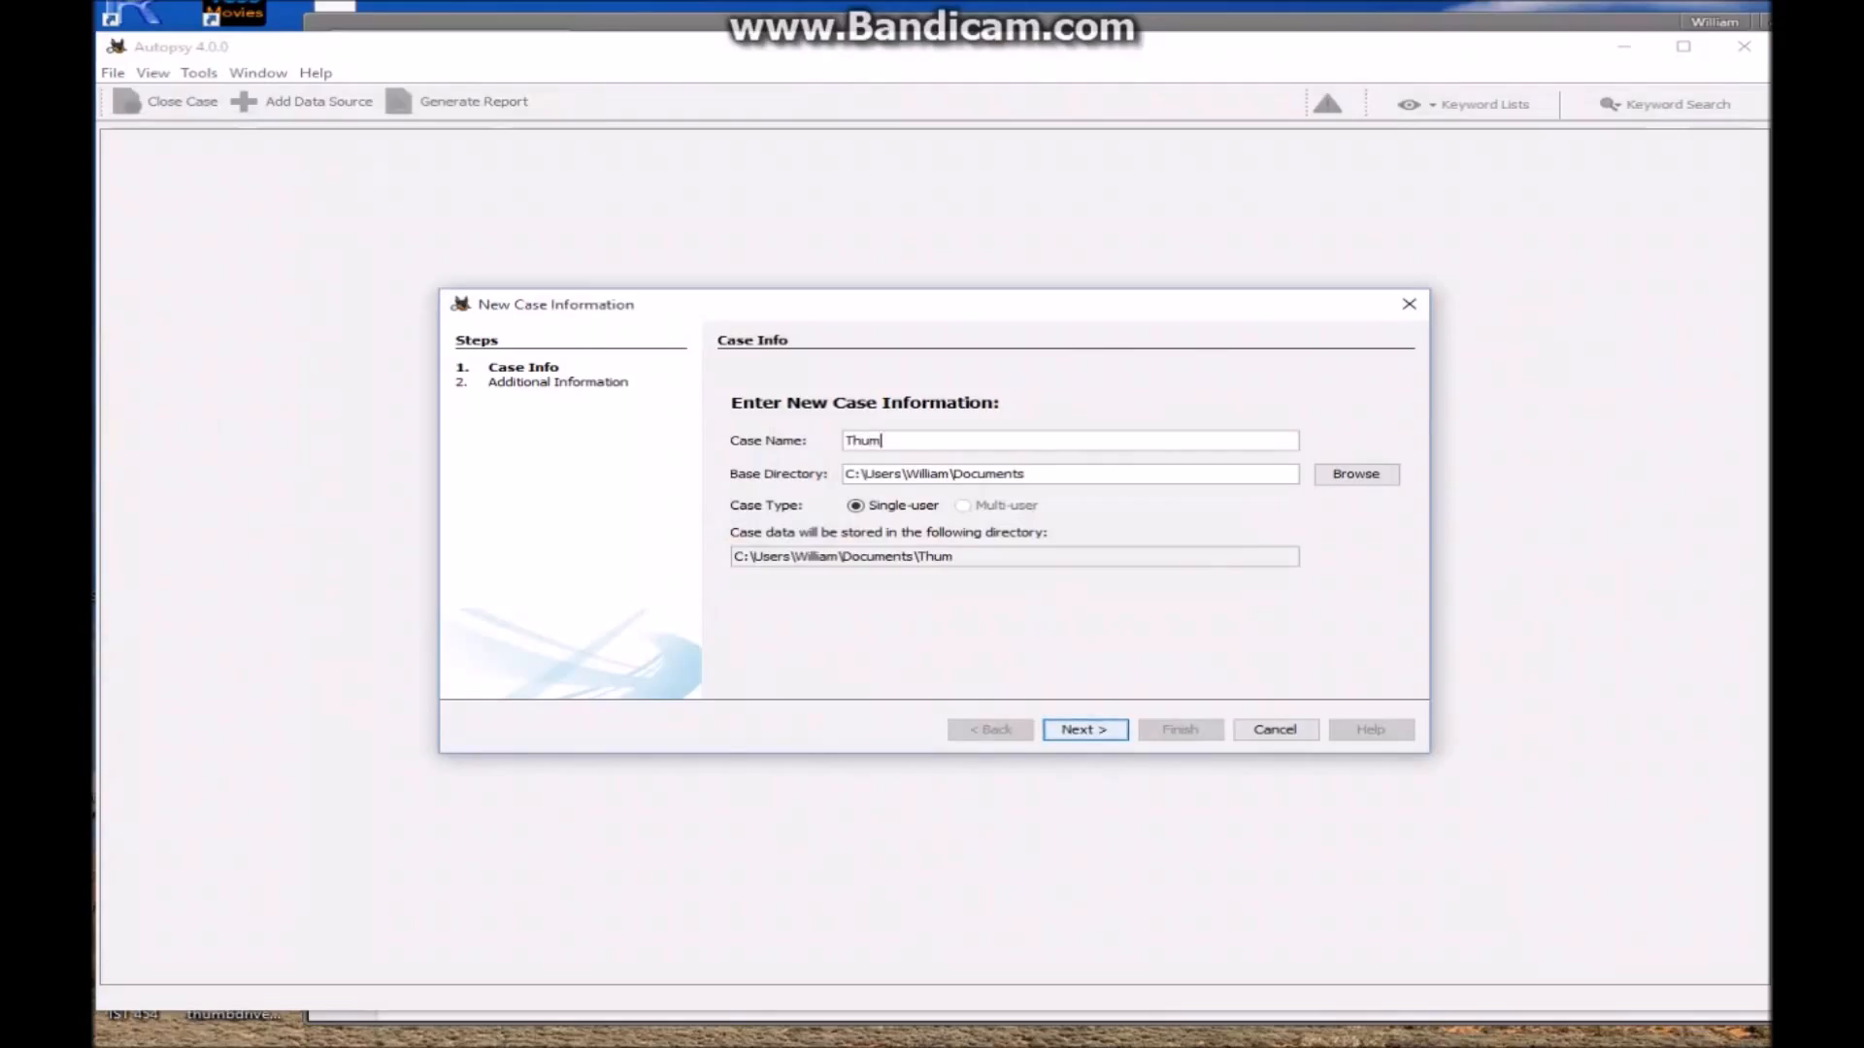
pyautogui.write('b Drive Analysis')
pyautogui.click(1084, 729)
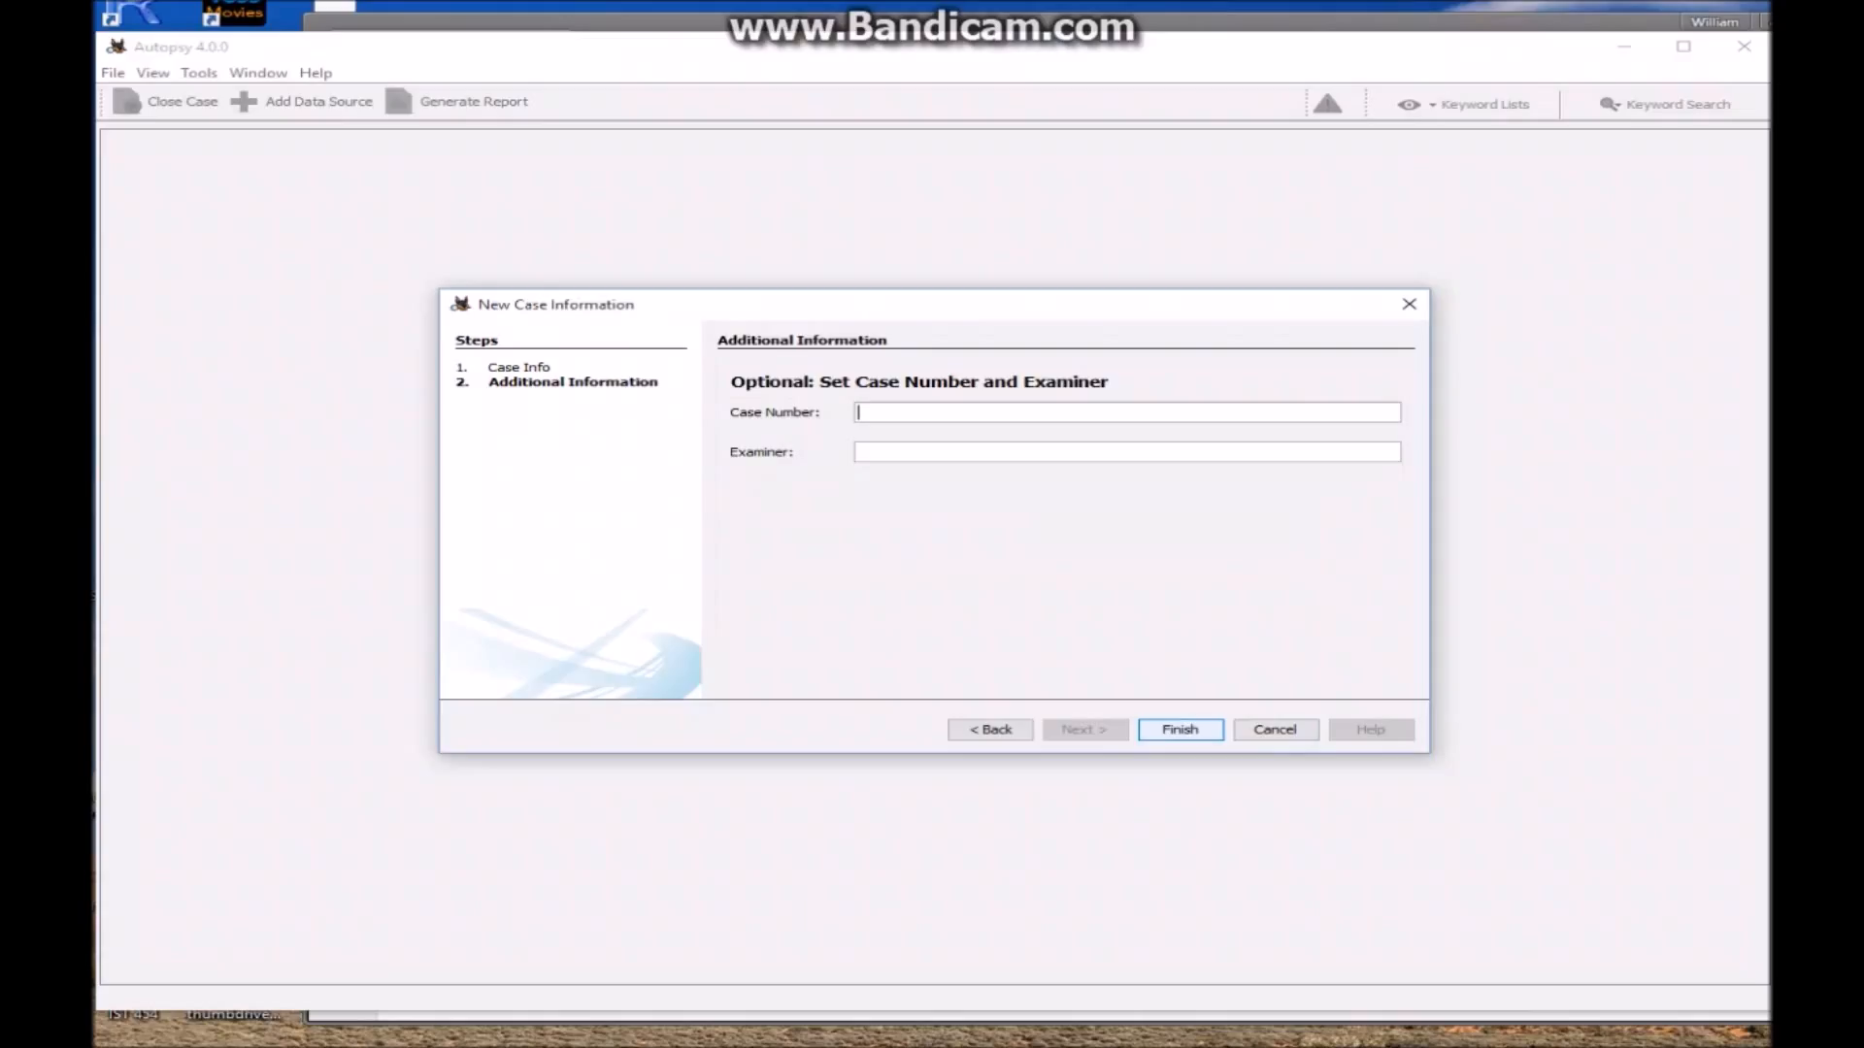
pyautogui.write('001')
pyautogui.press('Tab')
pyautogui.write('IST454')
pyautogui.press('Return')
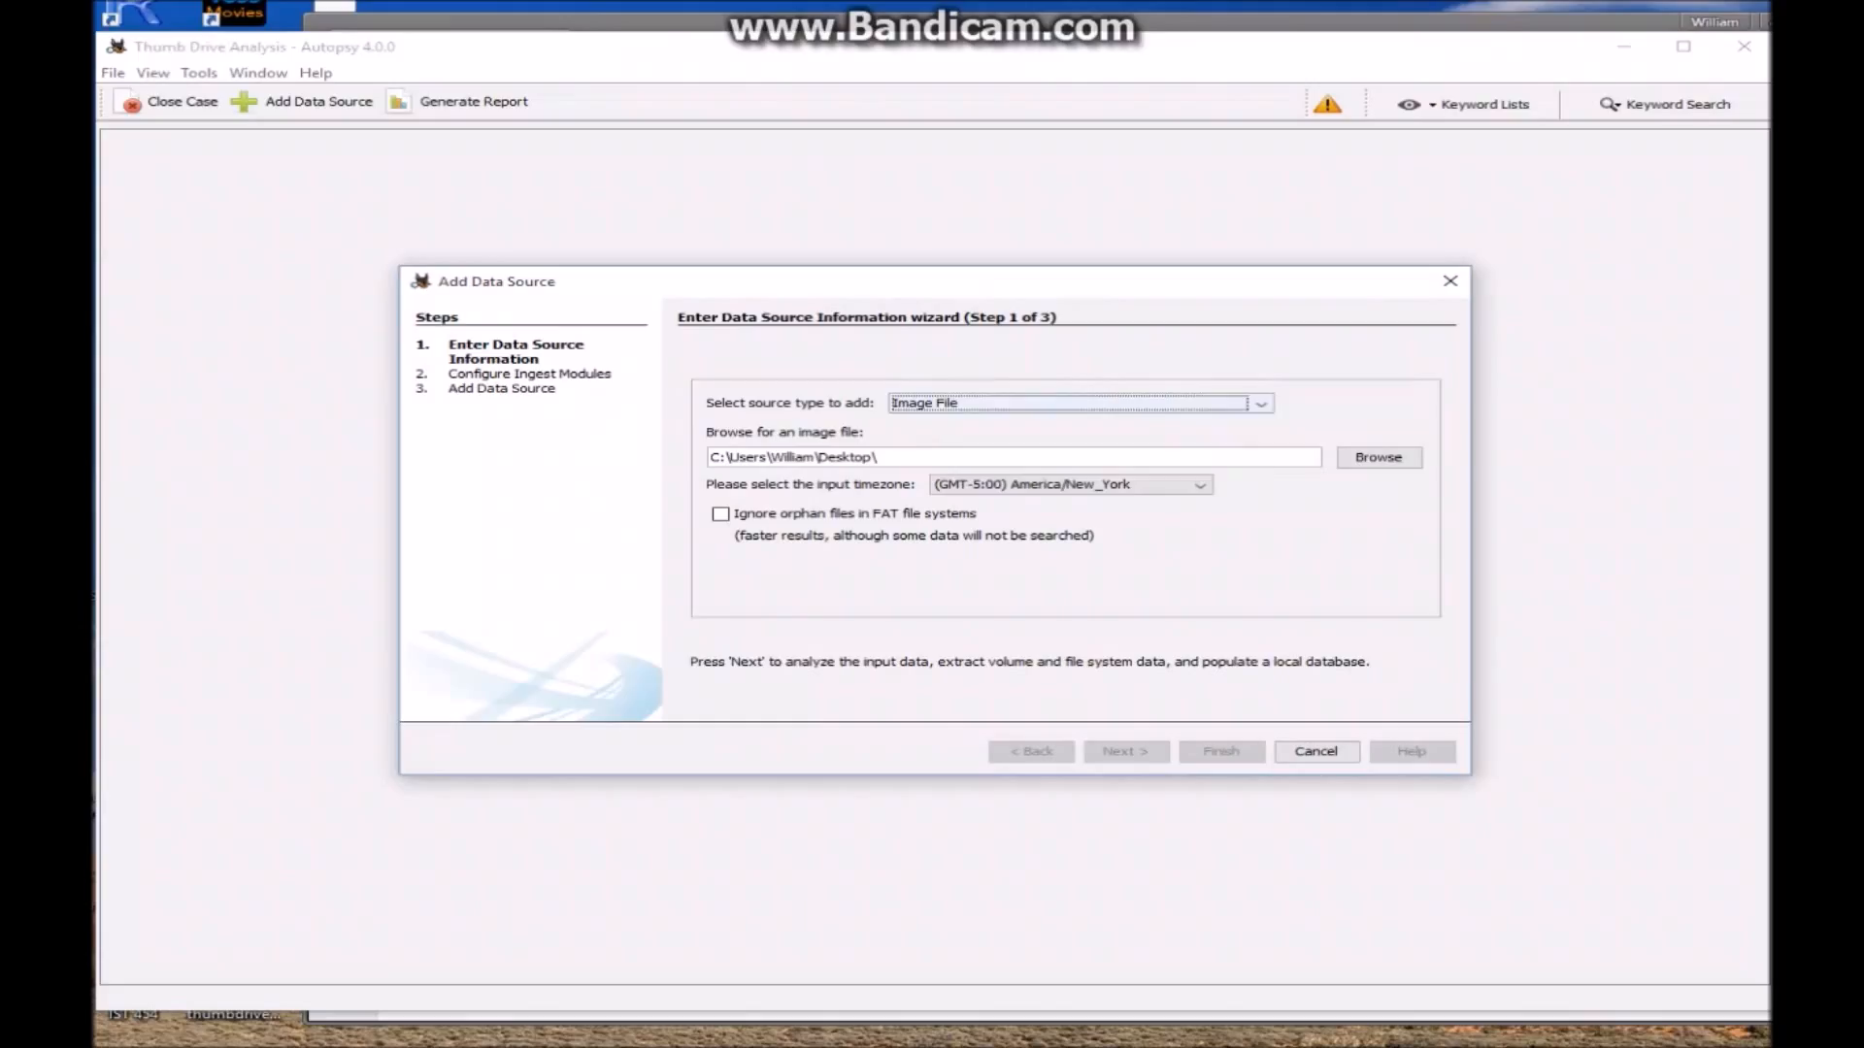
# Add thumbdrive.dd as an Image File data source
pyautogui.click(1260, 403)
pyautogui.click(1080, 423)
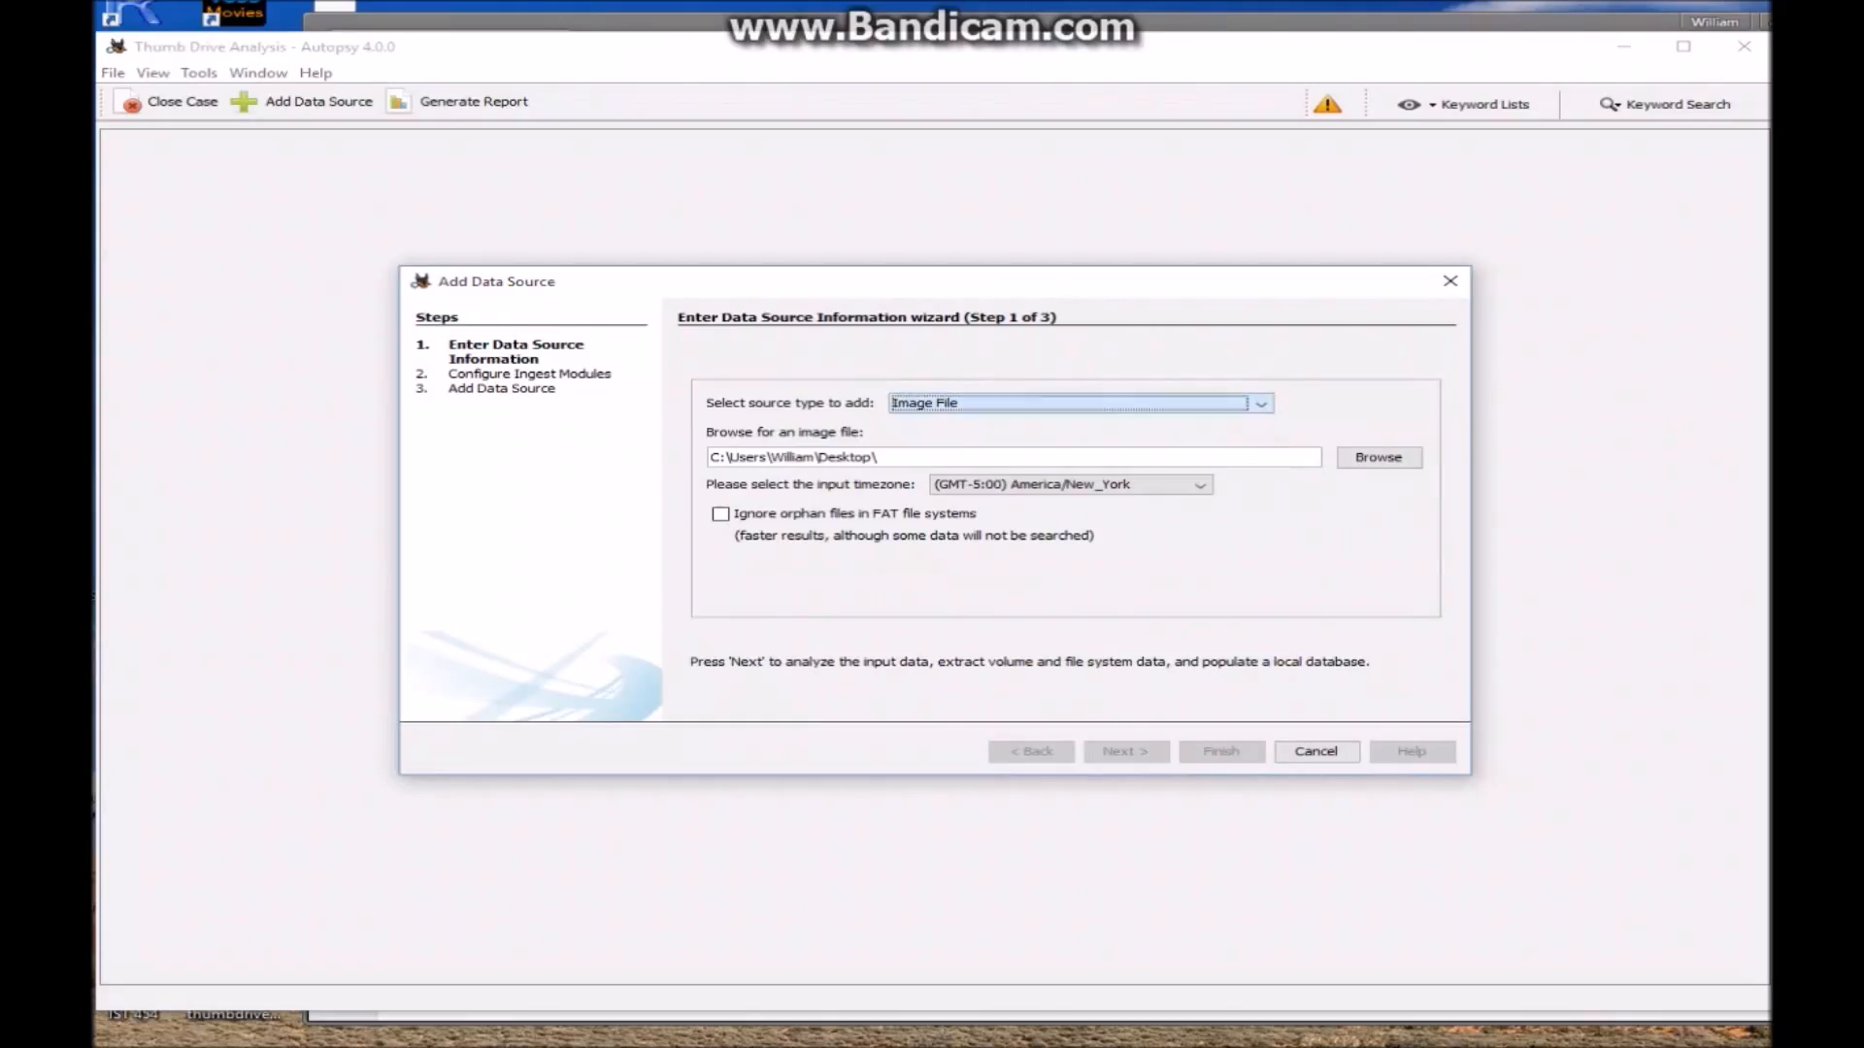
pyautogui.click(1378, 457)
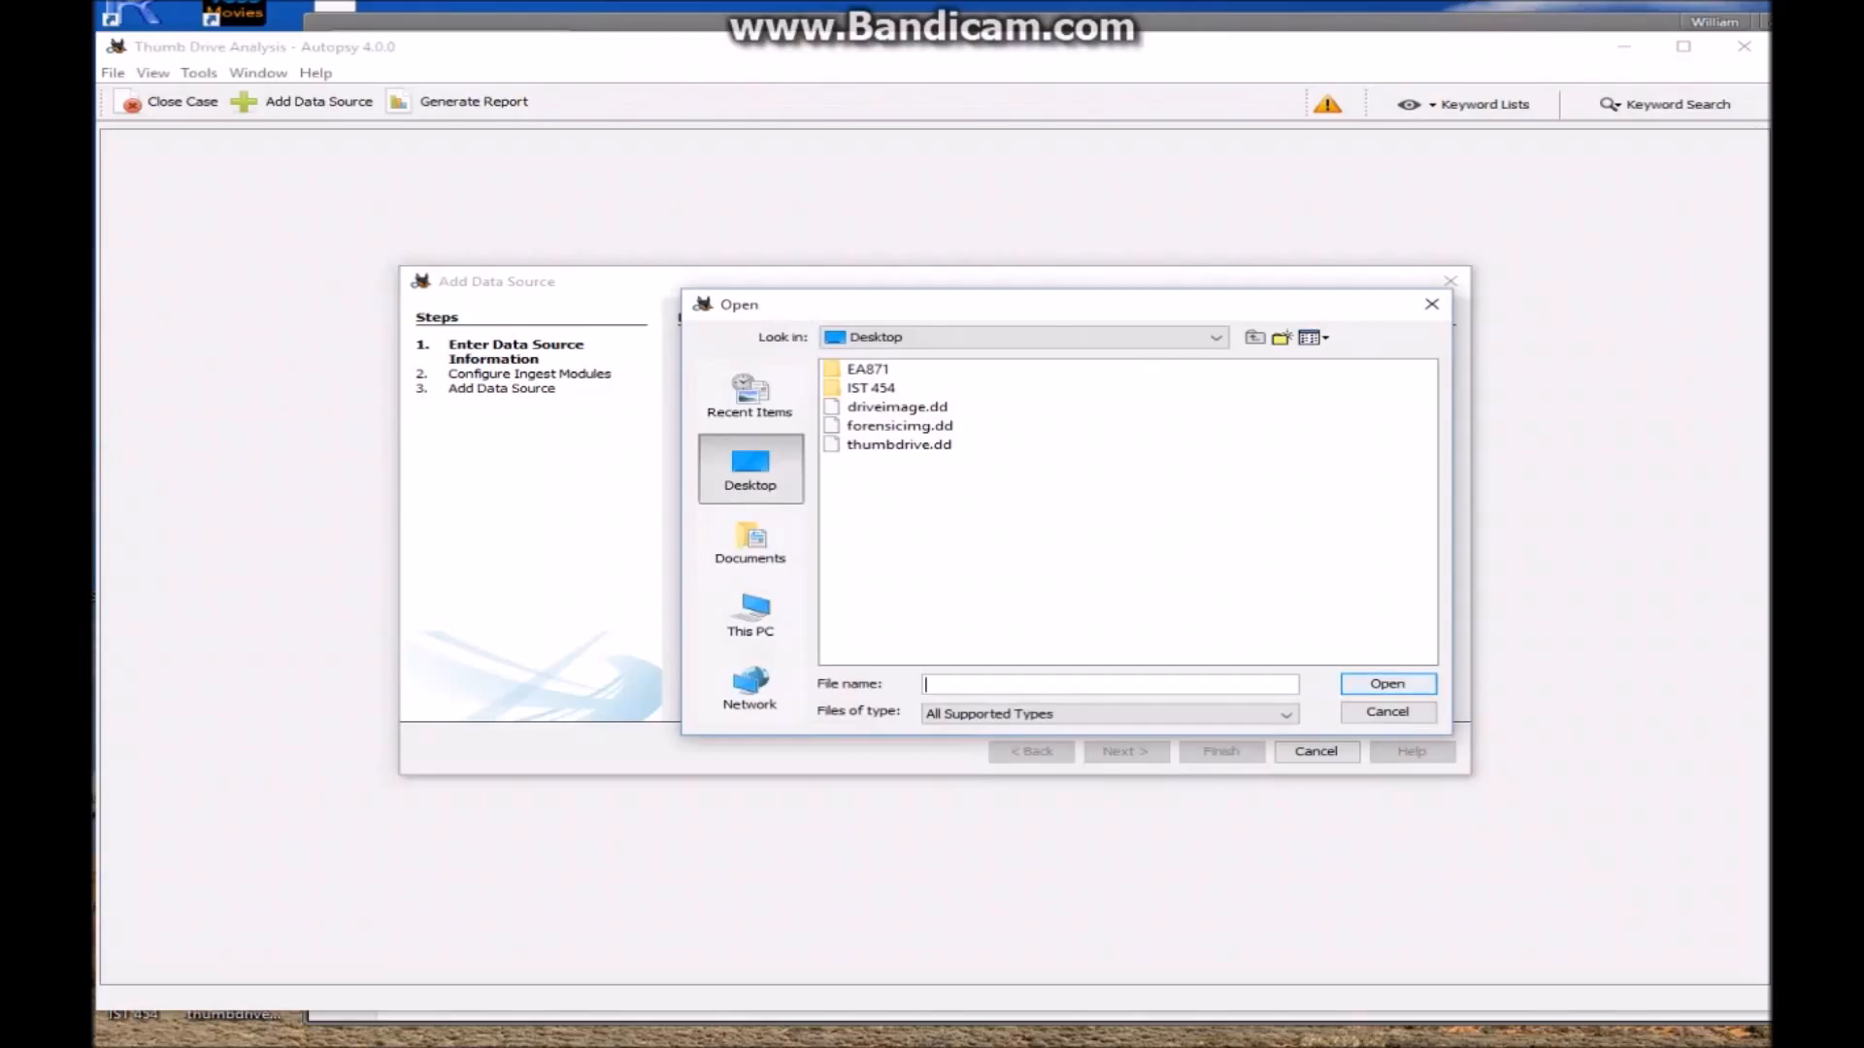
pyautogui.click(899, 445)
pyautogui.press('Return')
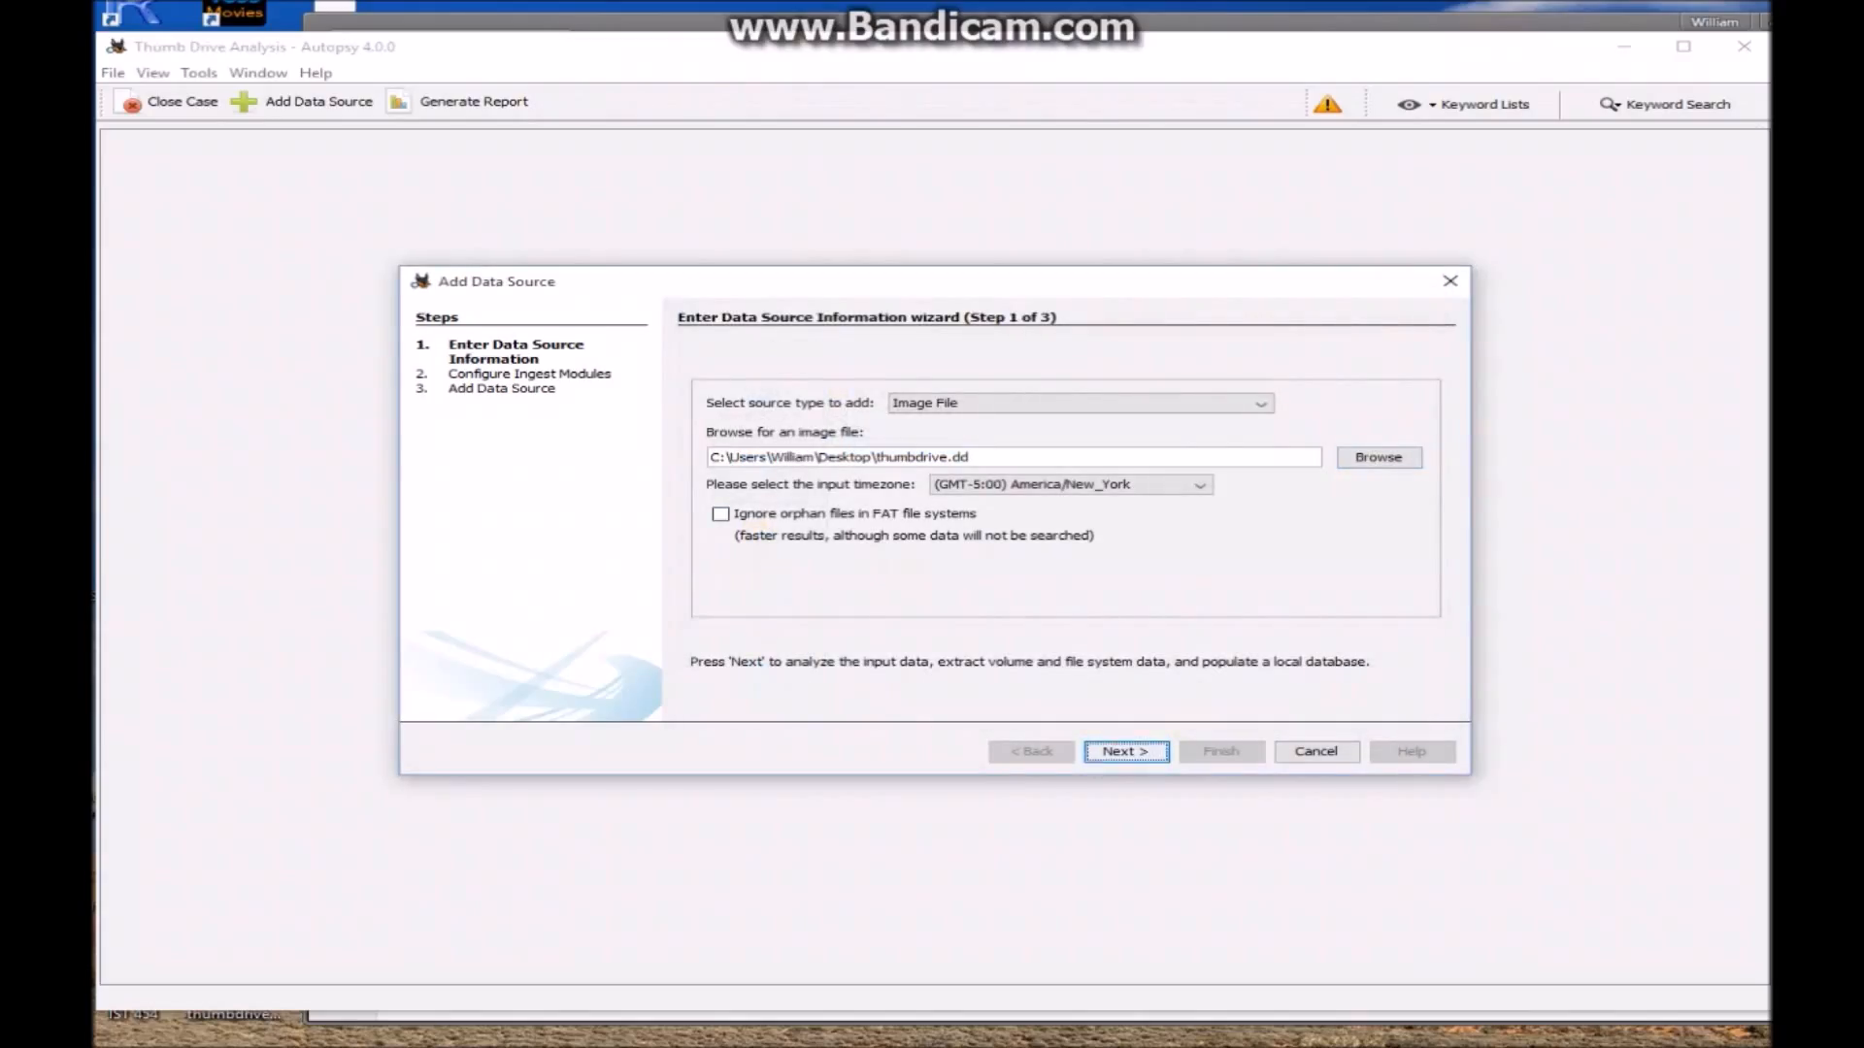
# Run the ingest modules on thumbdrive.dd, finish the wizard, and widen the MIME Type column
pyautogui.press('Return')
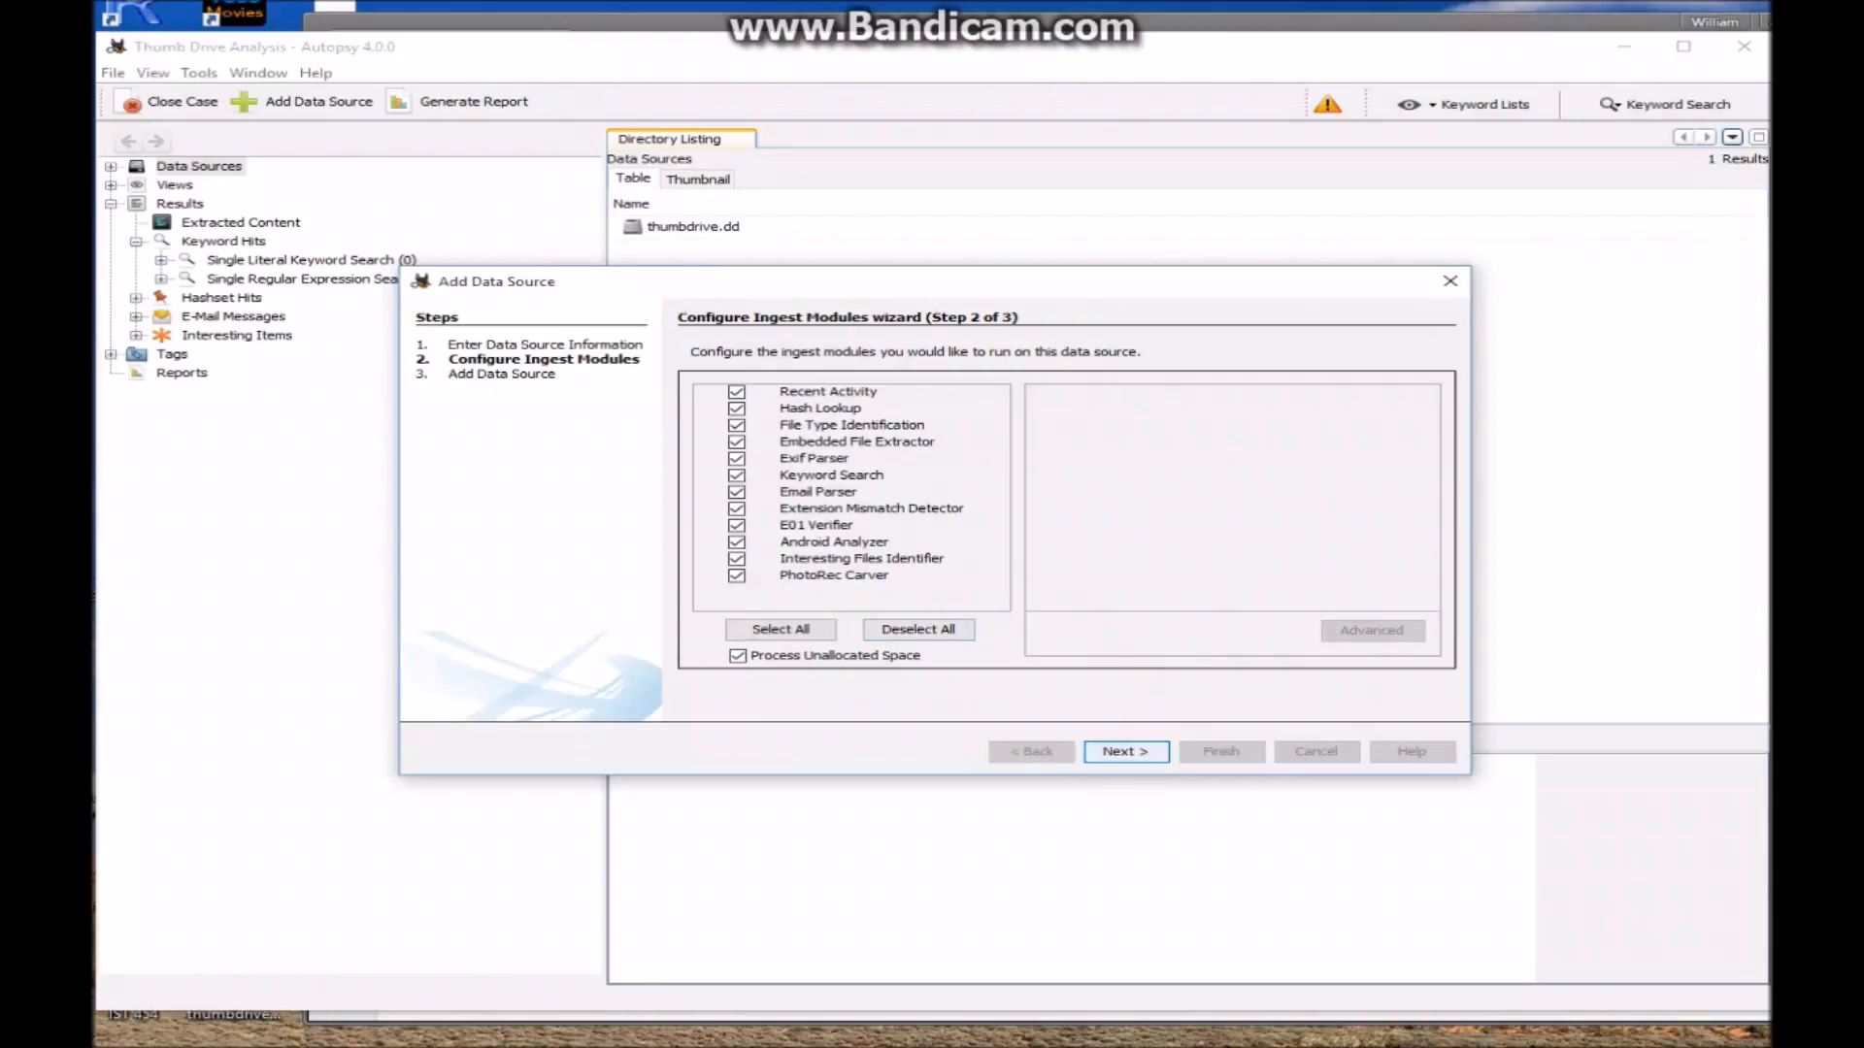
pyautogui.press('Return')
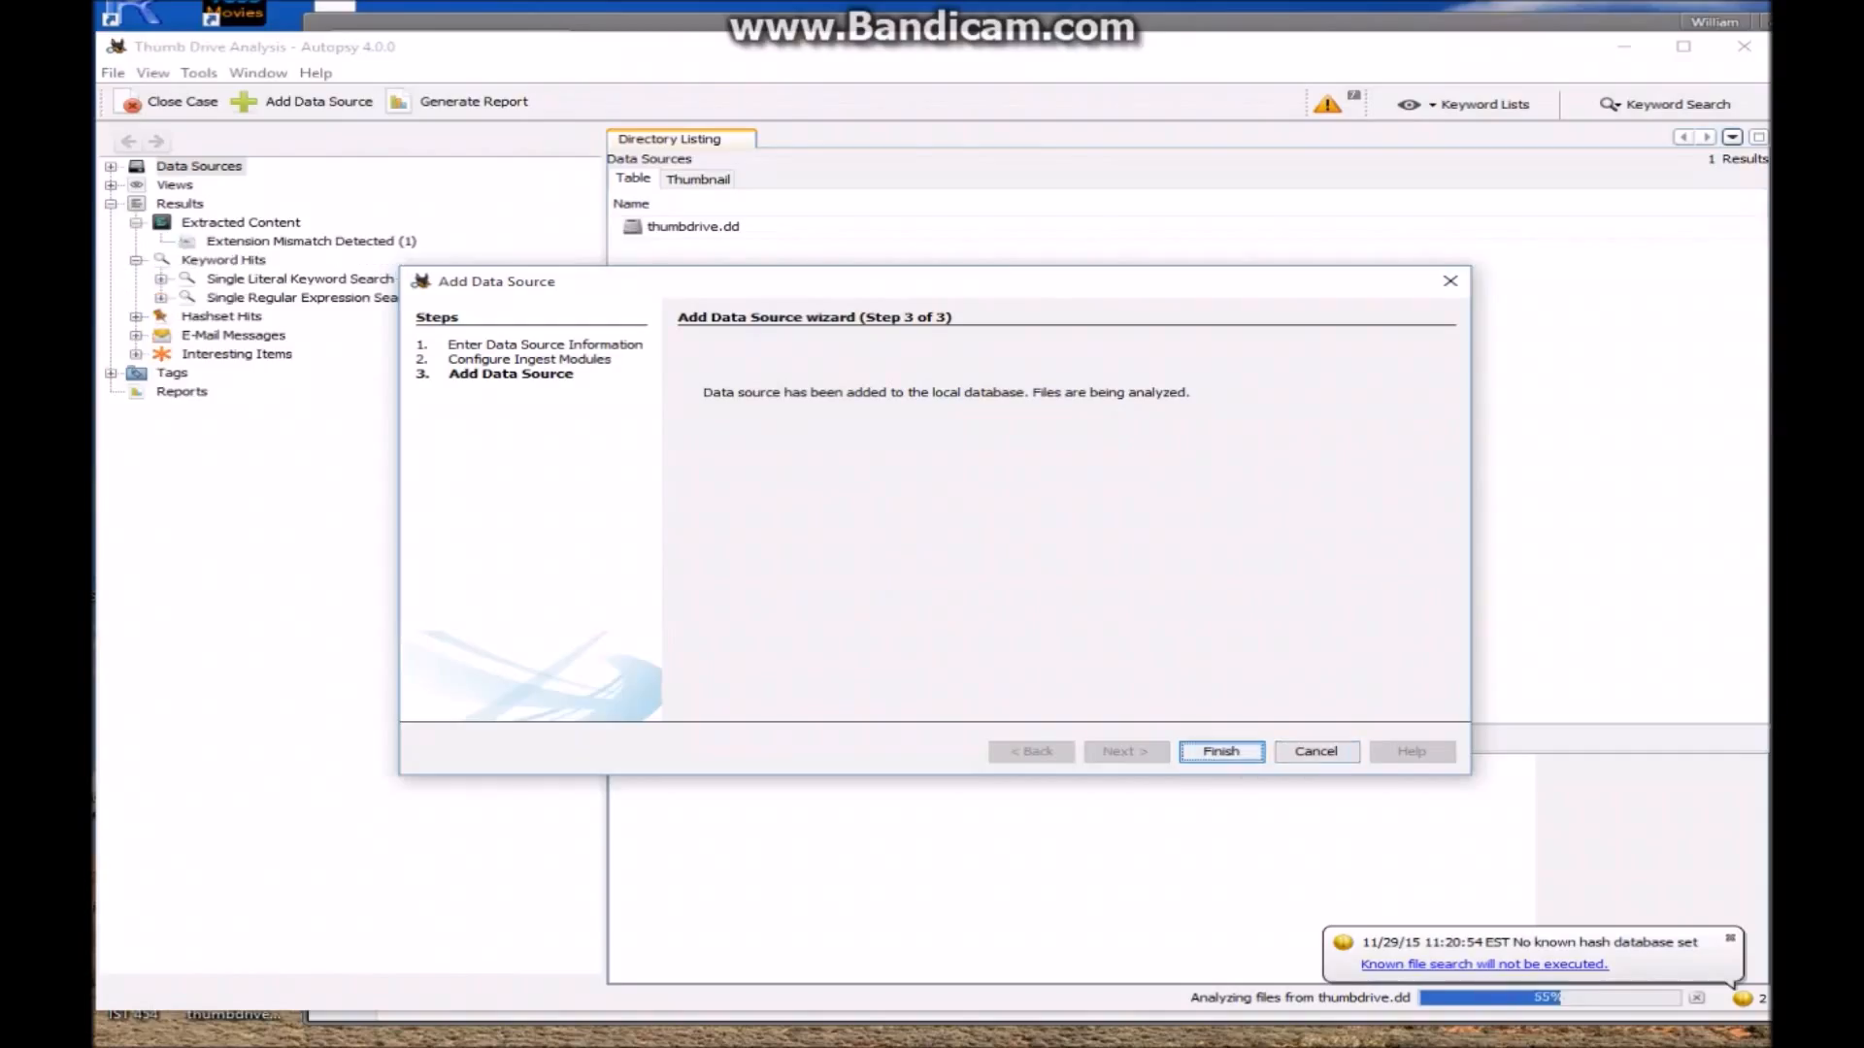
pyautogui.press('Return')
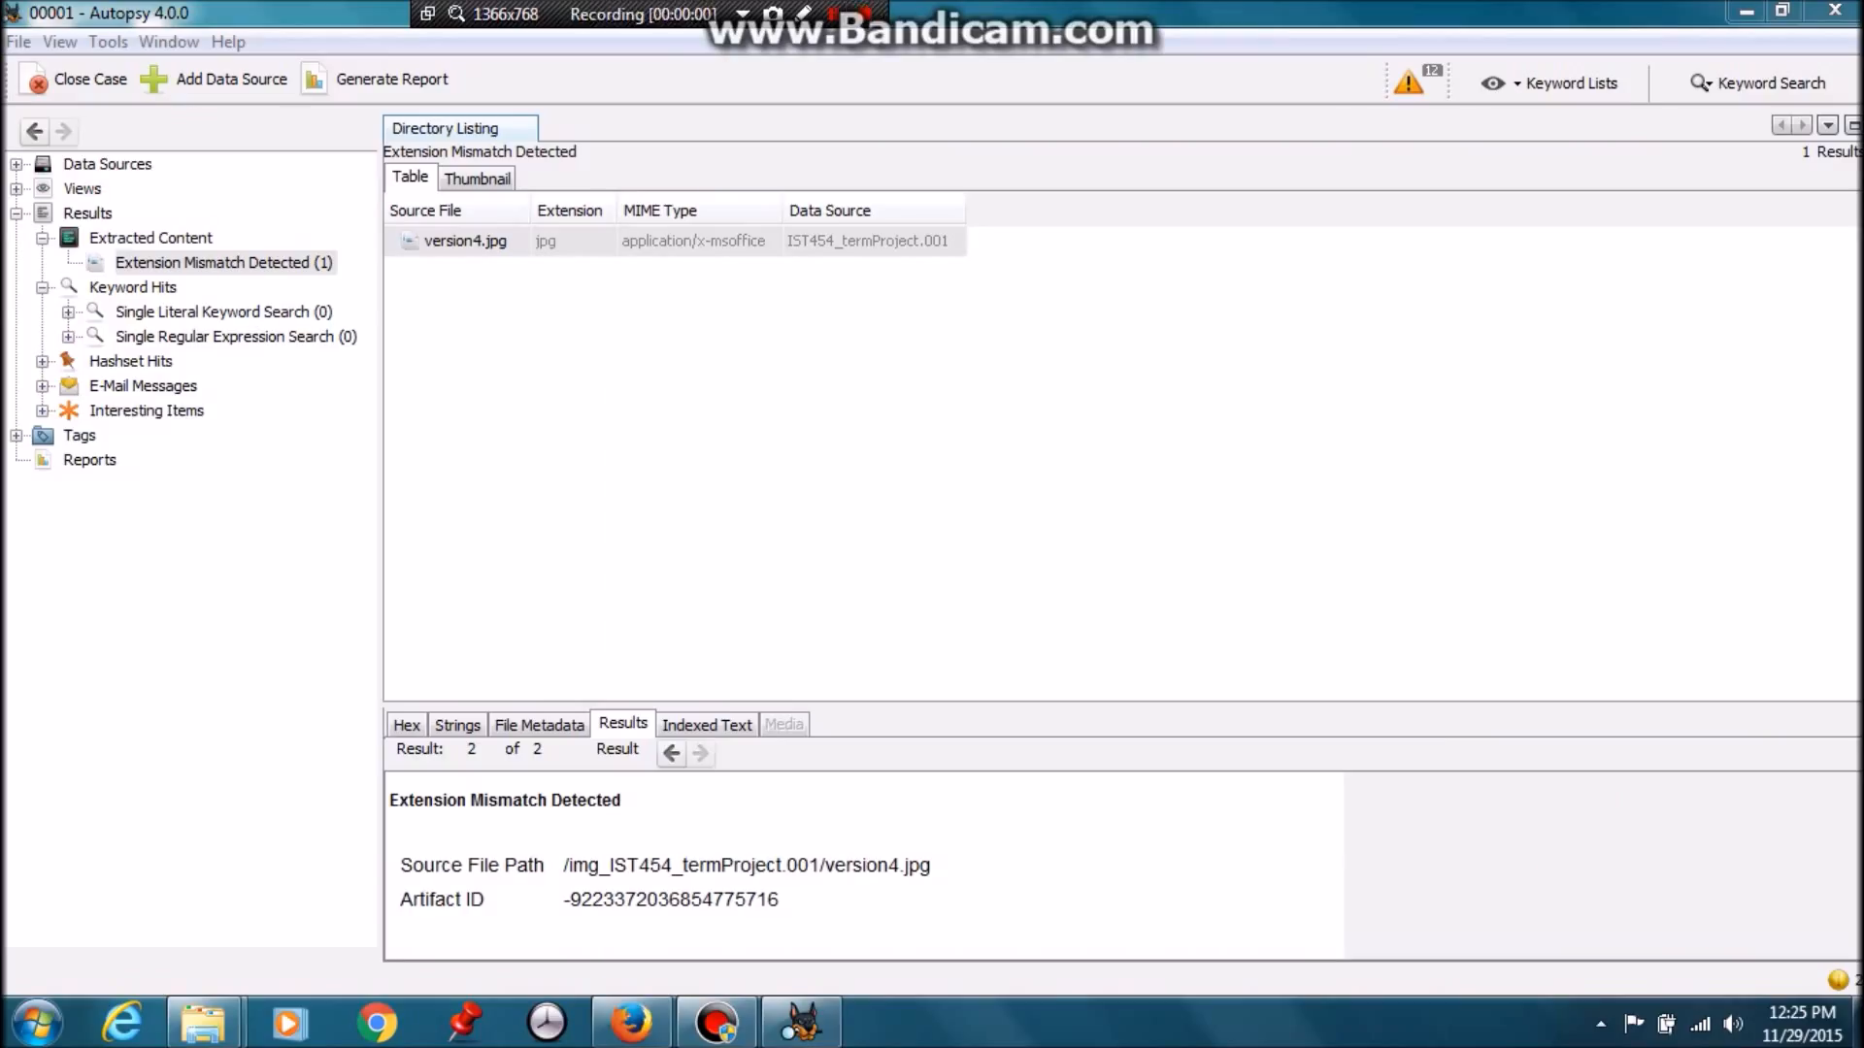
pyautogui.moveTo(782, 211); pyautogui.dragTo(881, 210)
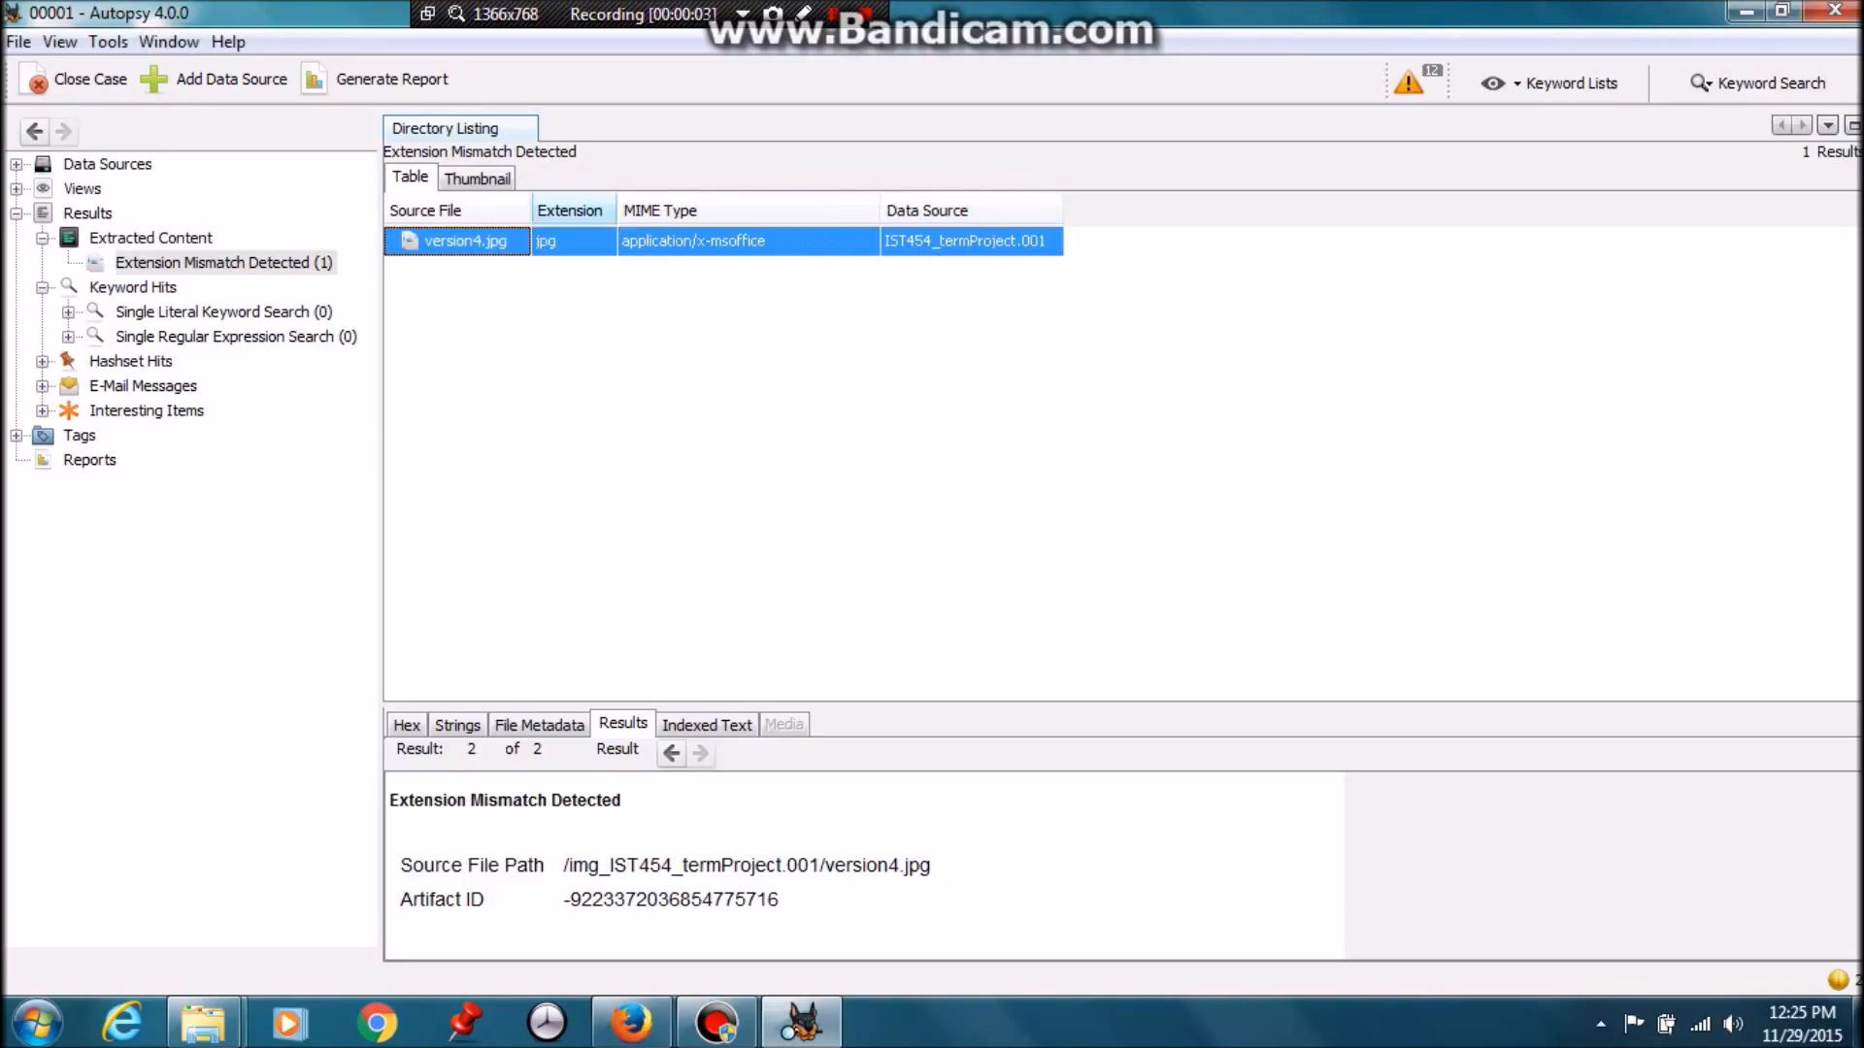
# Extract version4.jpg into the case's Export folder under its own name
pyautogui.rightClick(469, 242)
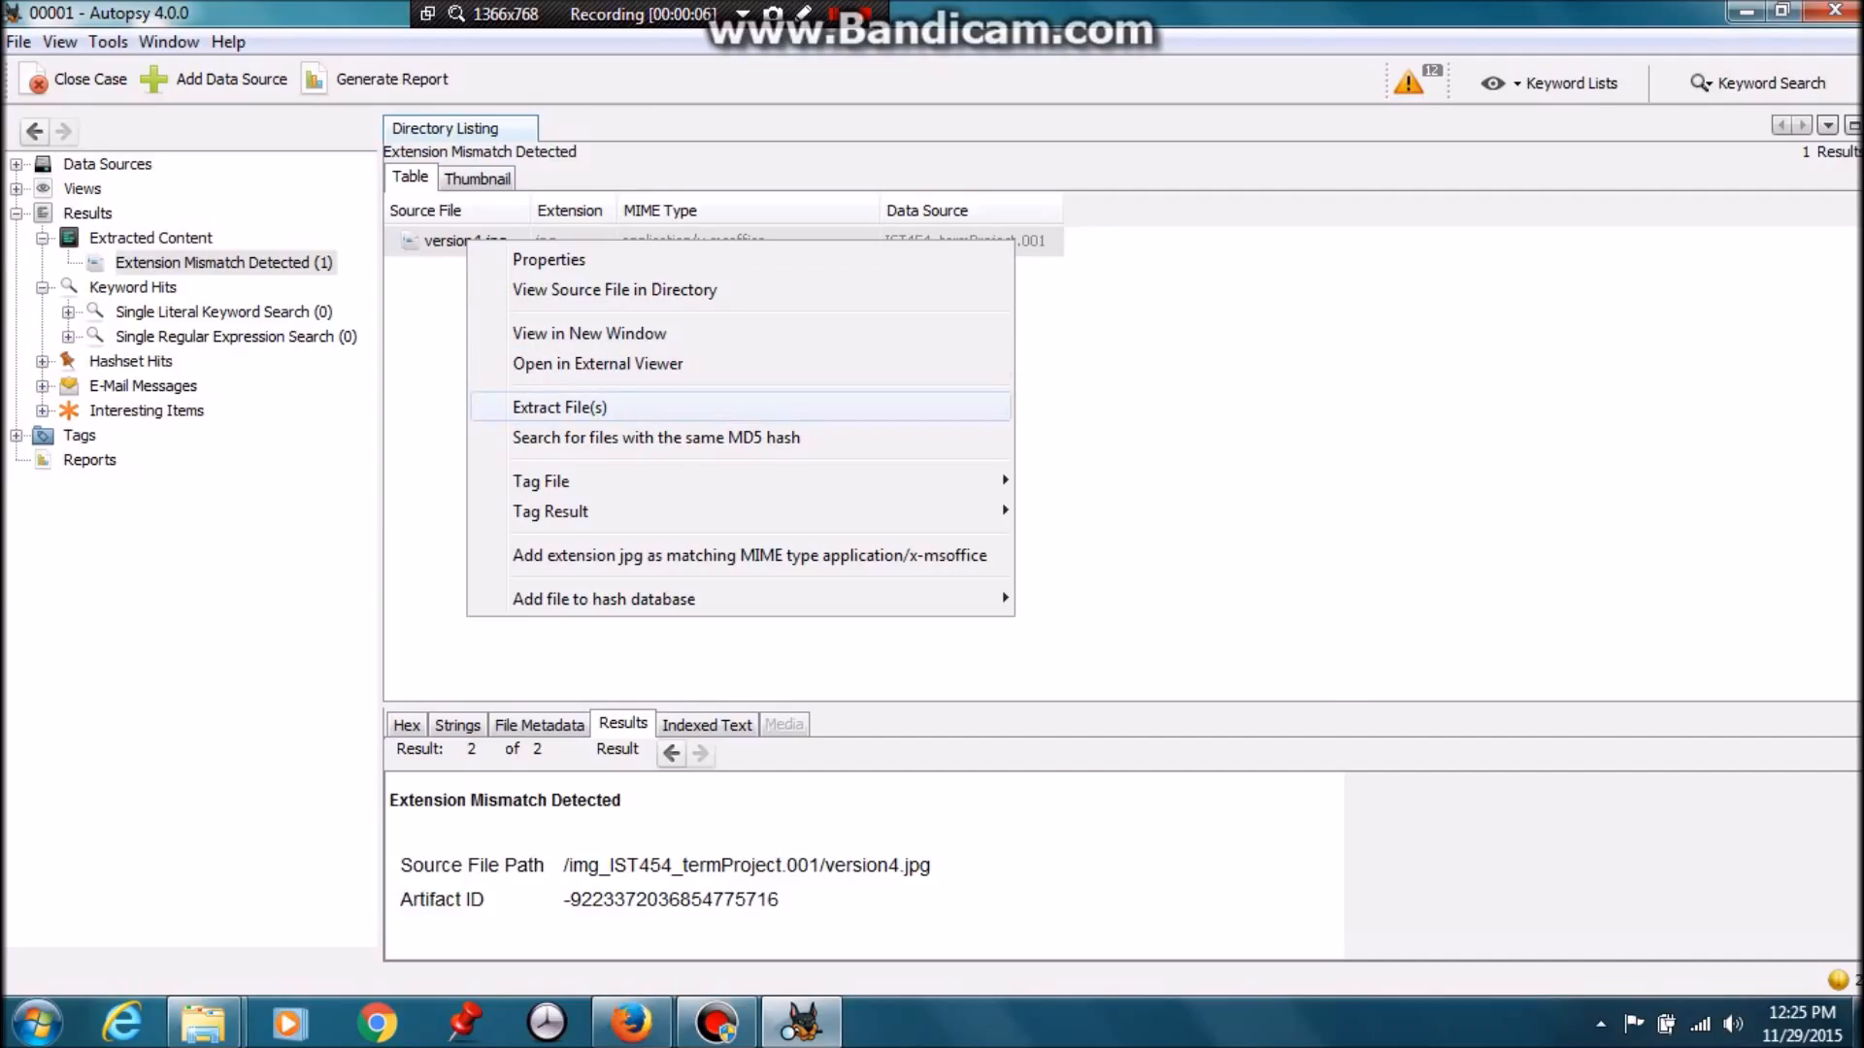
pyautogui.click(560, 407)
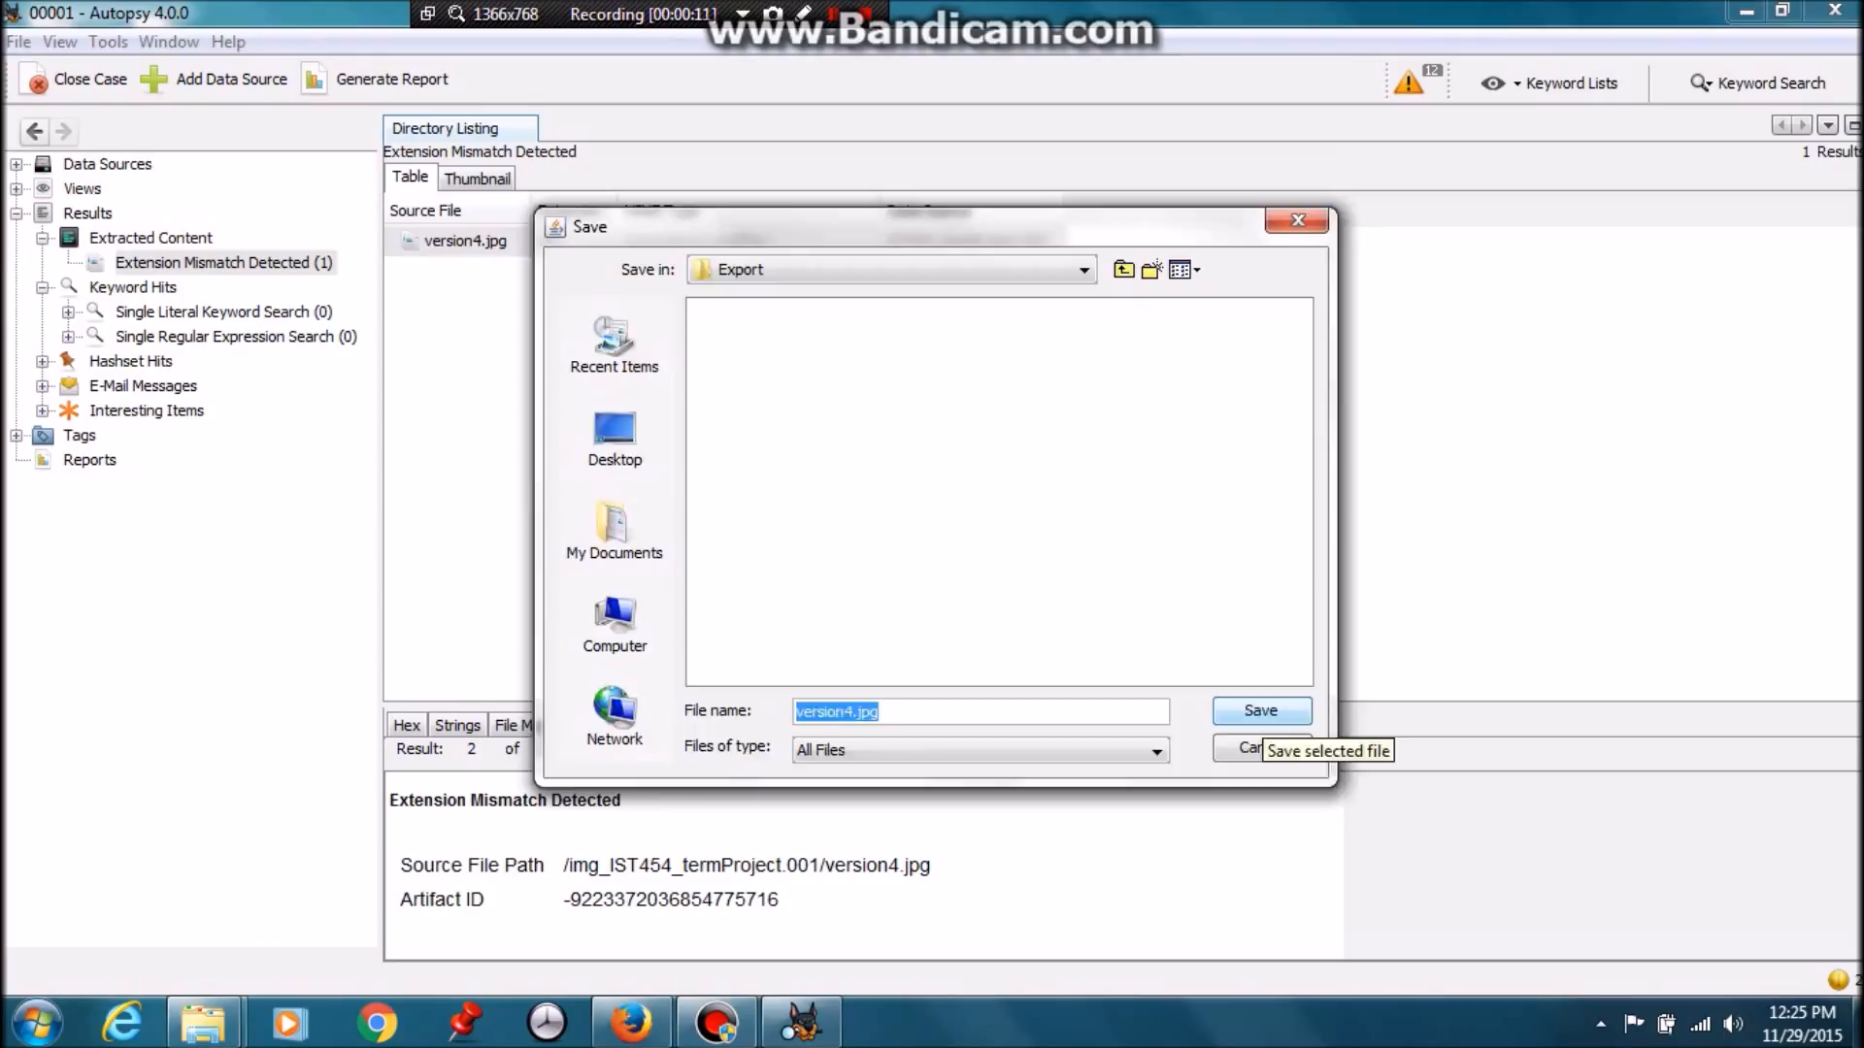
pyautogui.click(1261, 711)
pyautogui.press('Return')
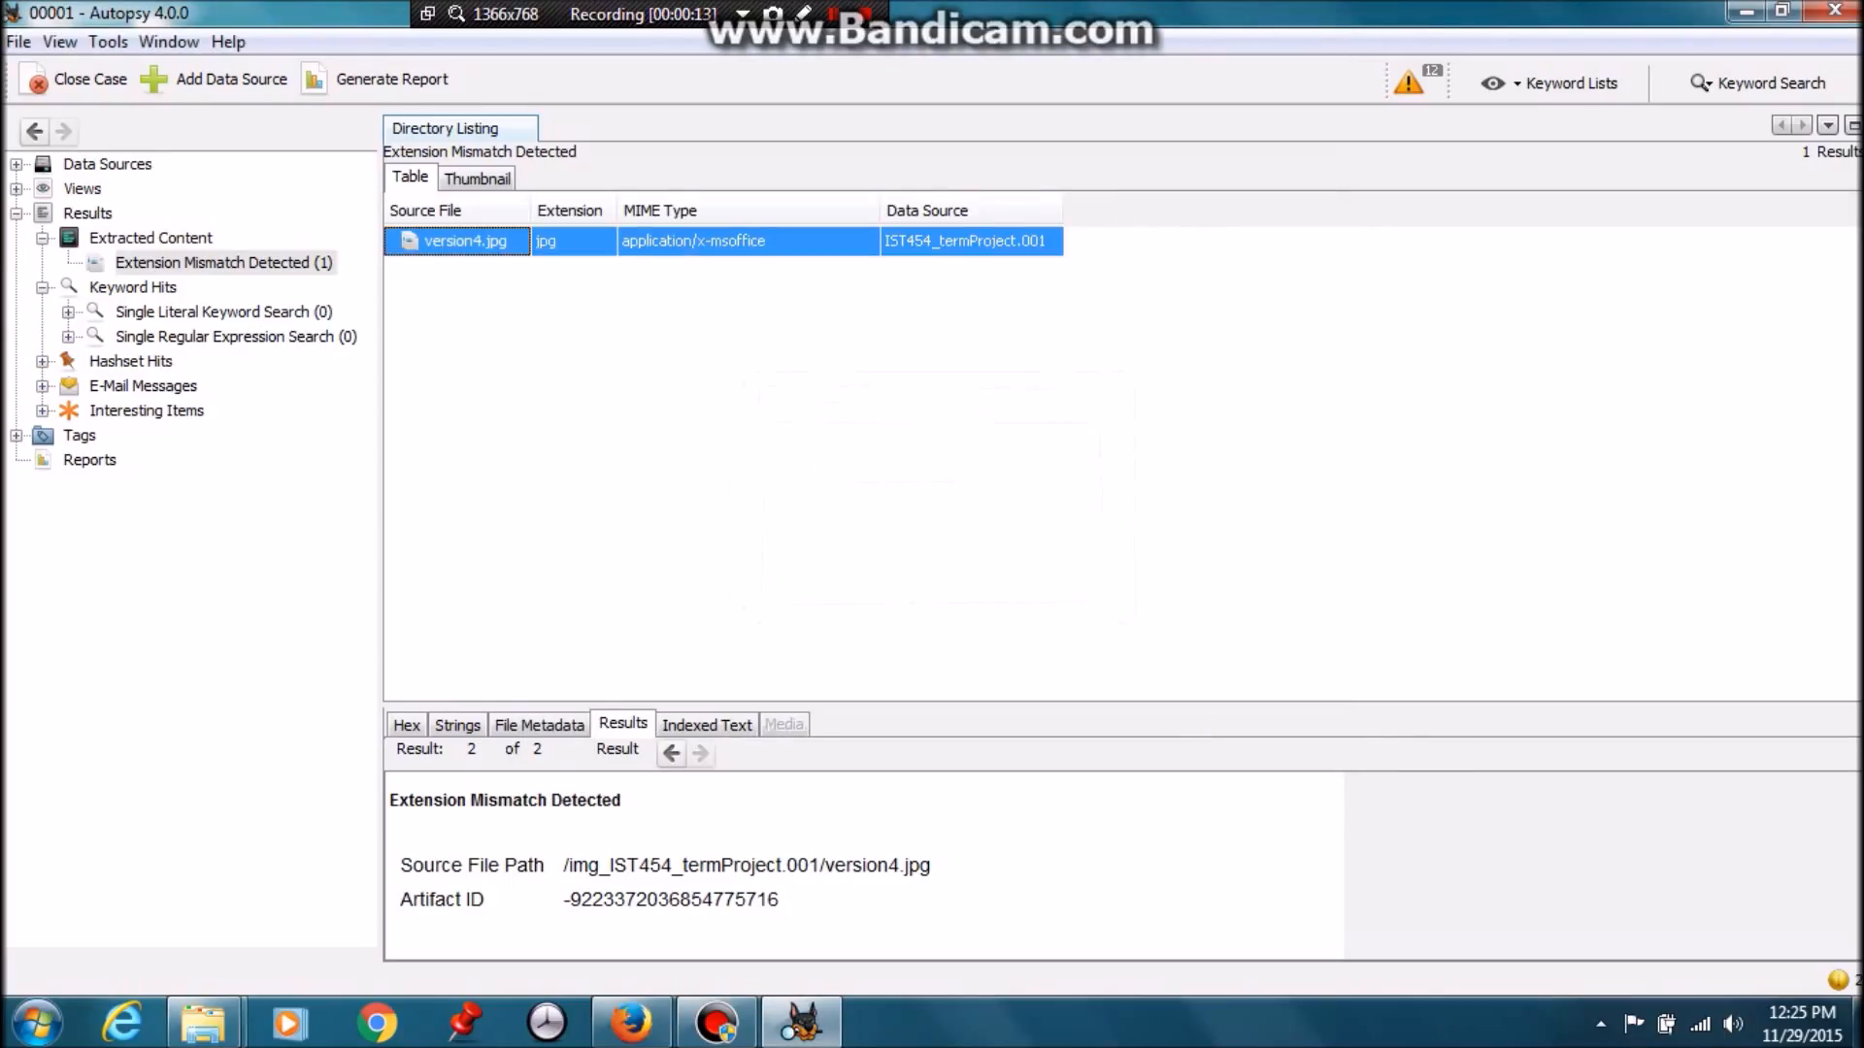
# Extract version4.jpg again, saved as version4.doc, then minimise Autopsy
pyautogui.rightClick(471, 239)
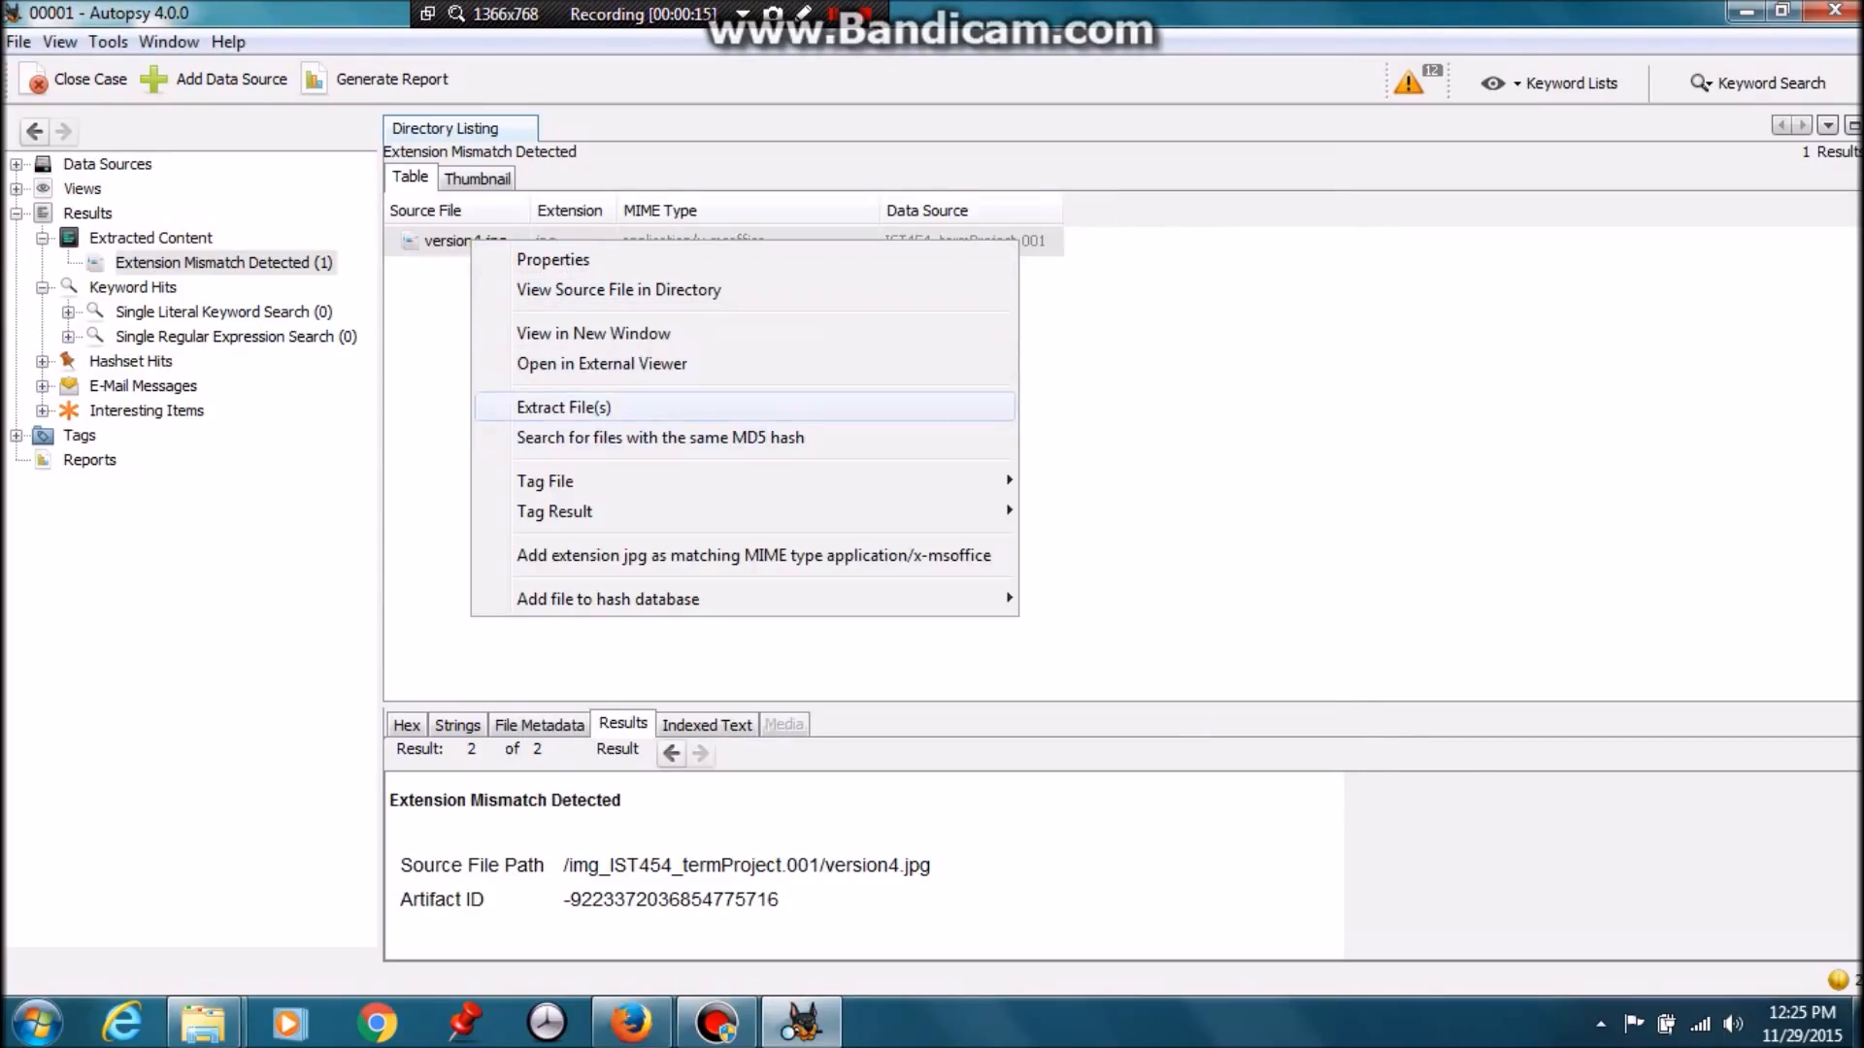
pyautogui.click(563, 407)
pyautogui.click(881, 719)
pyautogui.press('BackSpace')
pyautogui.press('BackSpace')
pyautogui.press('BackSpace')
pyautogui.write('di')
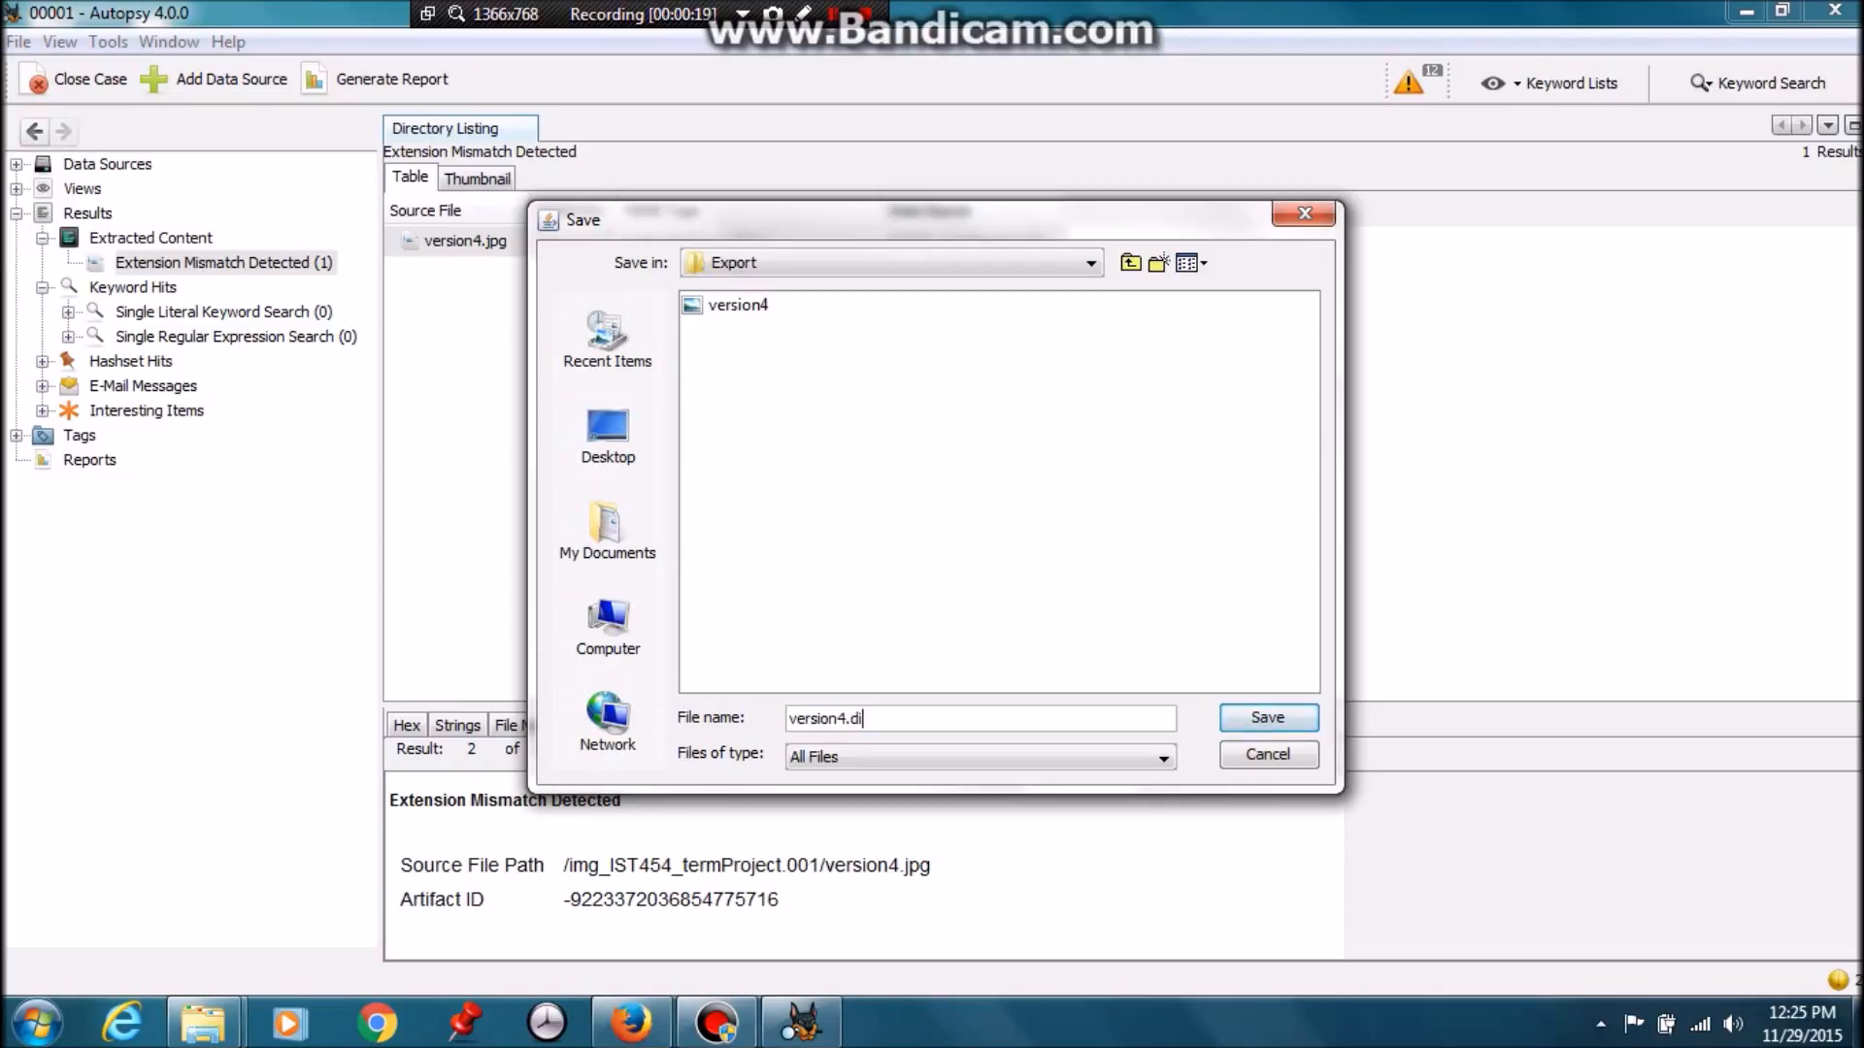
pyautogui.press('BackSpace')
pyautogui.write('oc')
pyautogui.click(1268, 718)
pyautogui.press('Return')
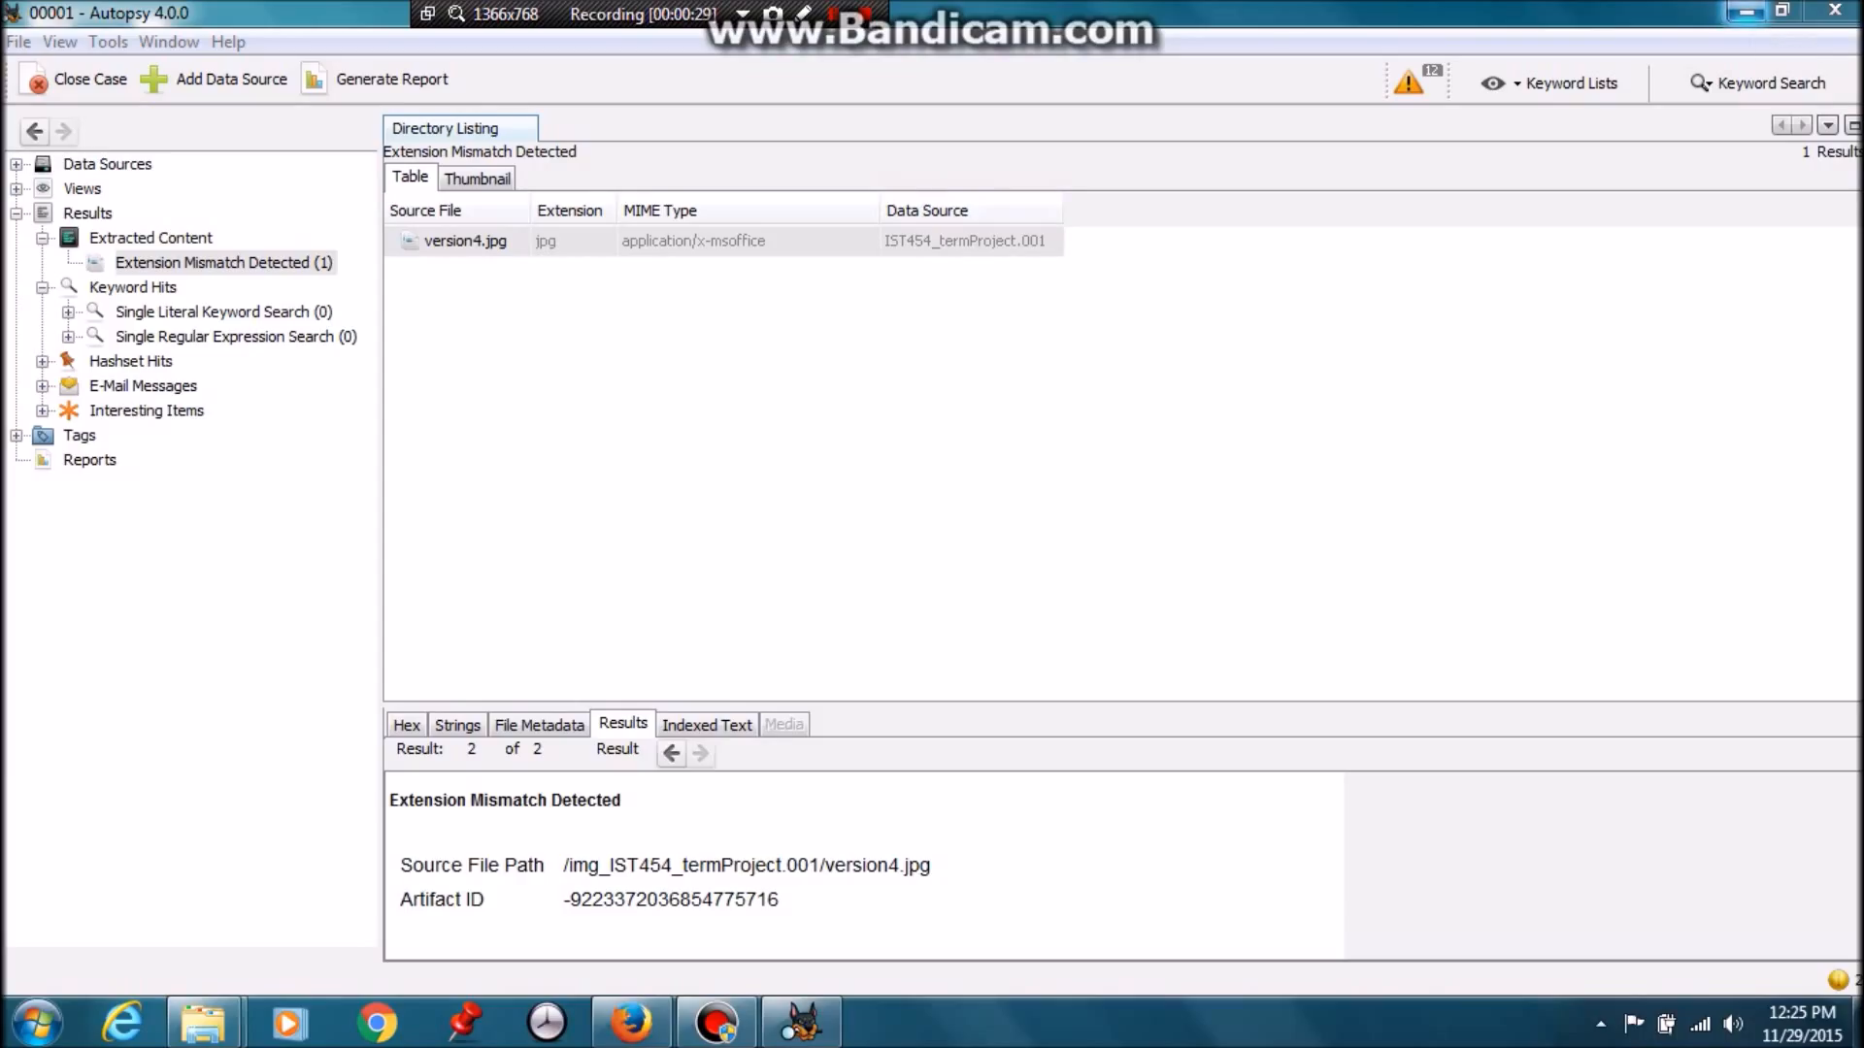
pyautogui.click(1745, 11)
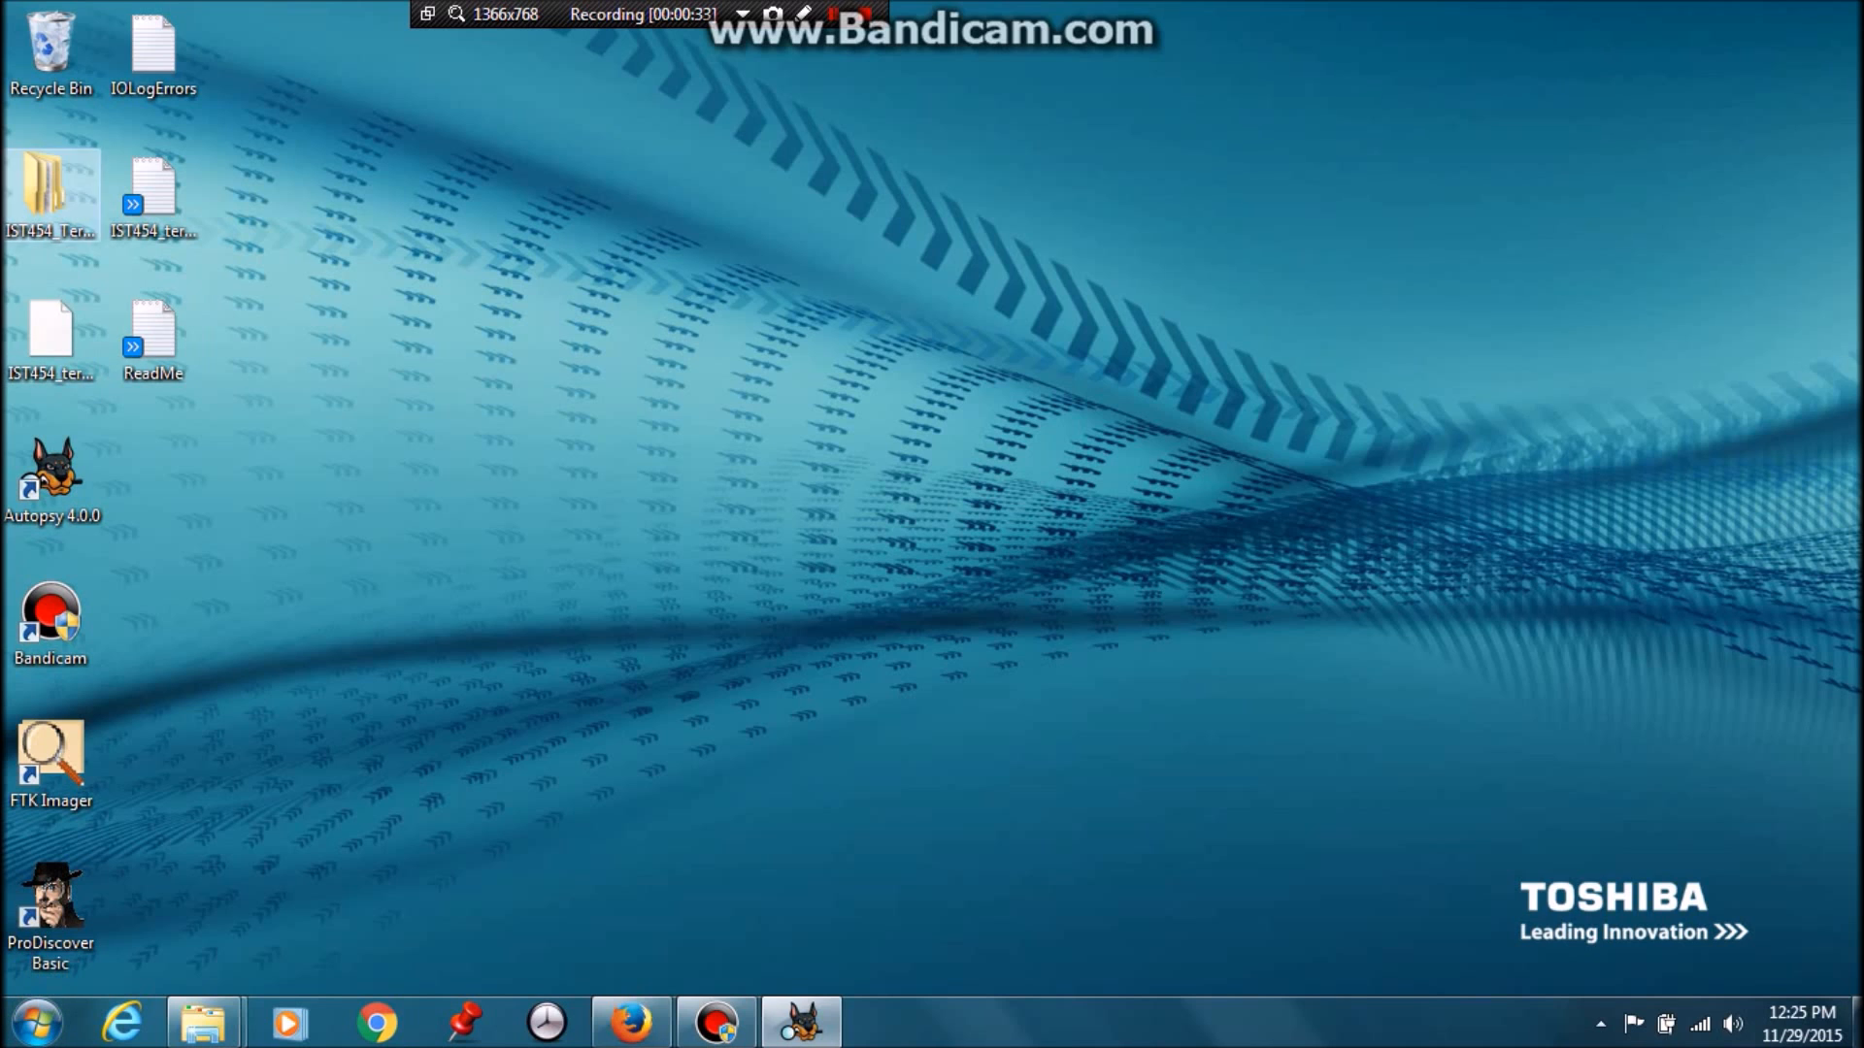
# Open the IST454_Term_Case > 00001 > Export folder in Explorer
pyautogui.doubleClick(44, 189)
pyautogui.doubleClick(892, 191)
pyautogui.doubleClick(895, 220)
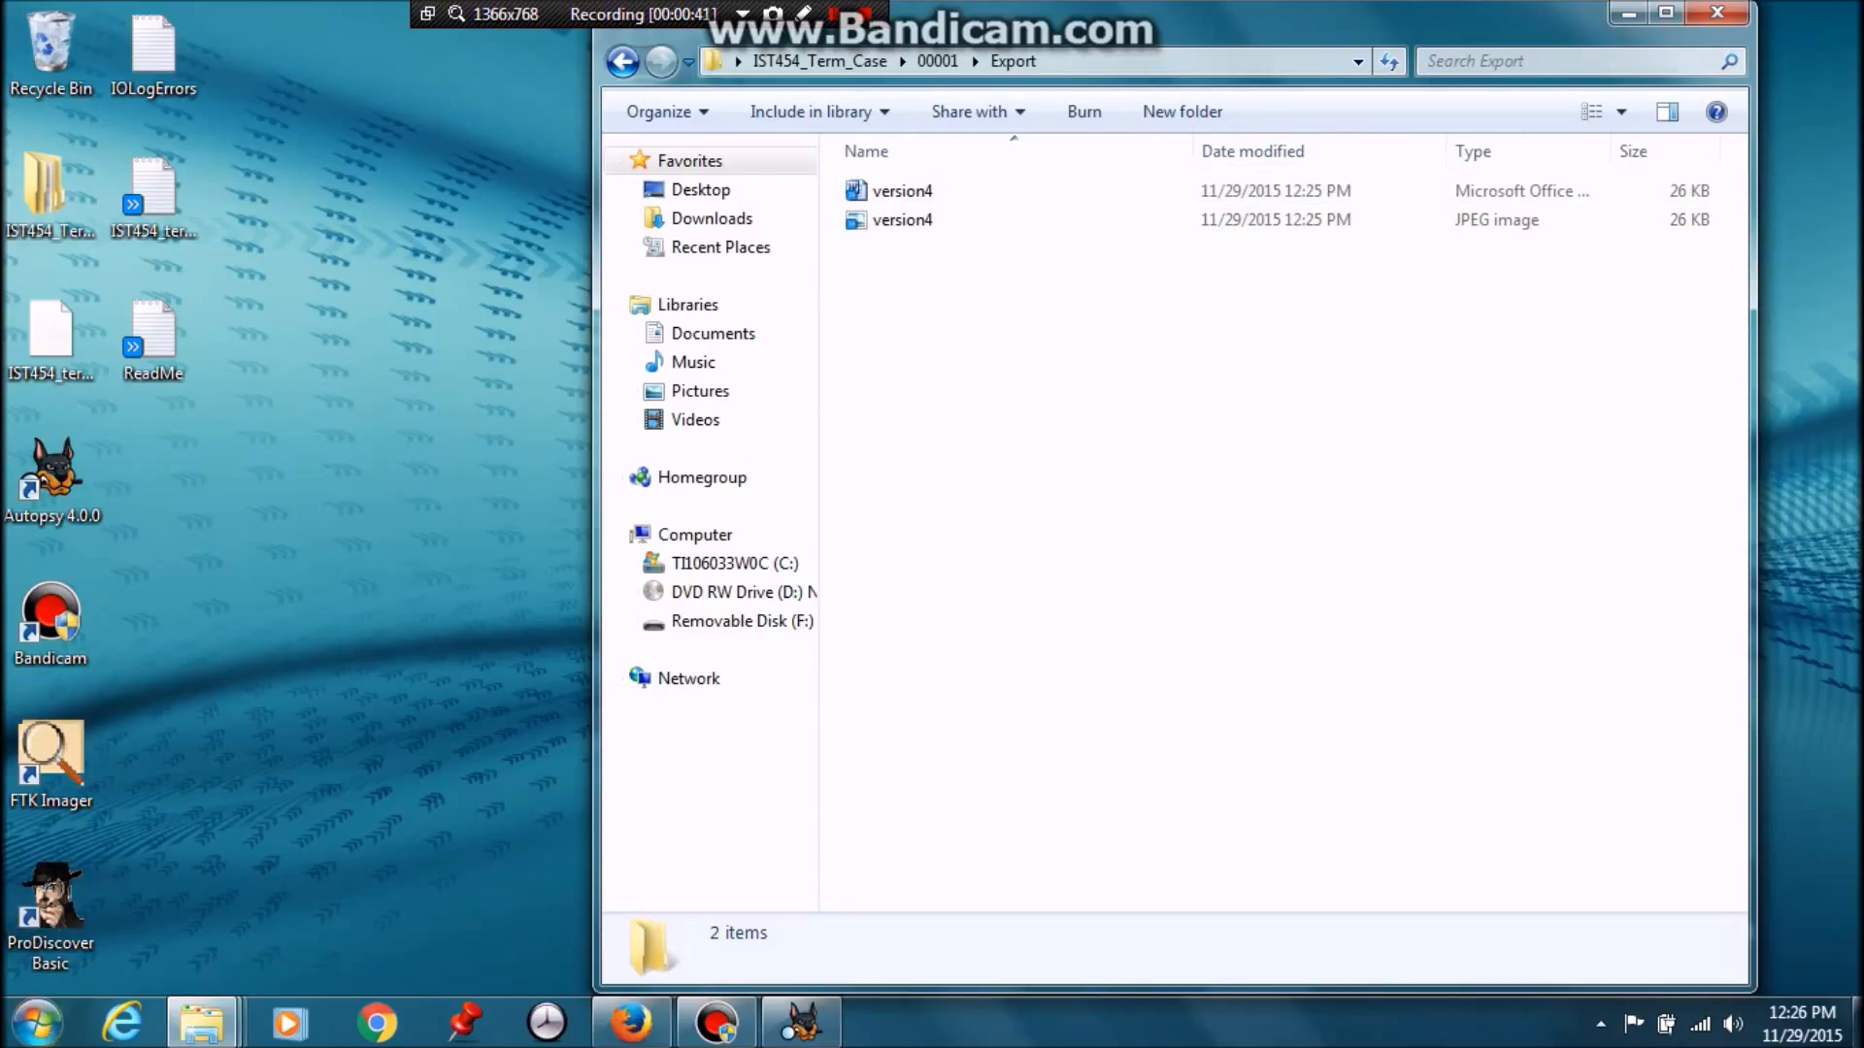
# Launch cmd as administrator and place its window beside the Export folder
pyautogui.click(37, 1022)
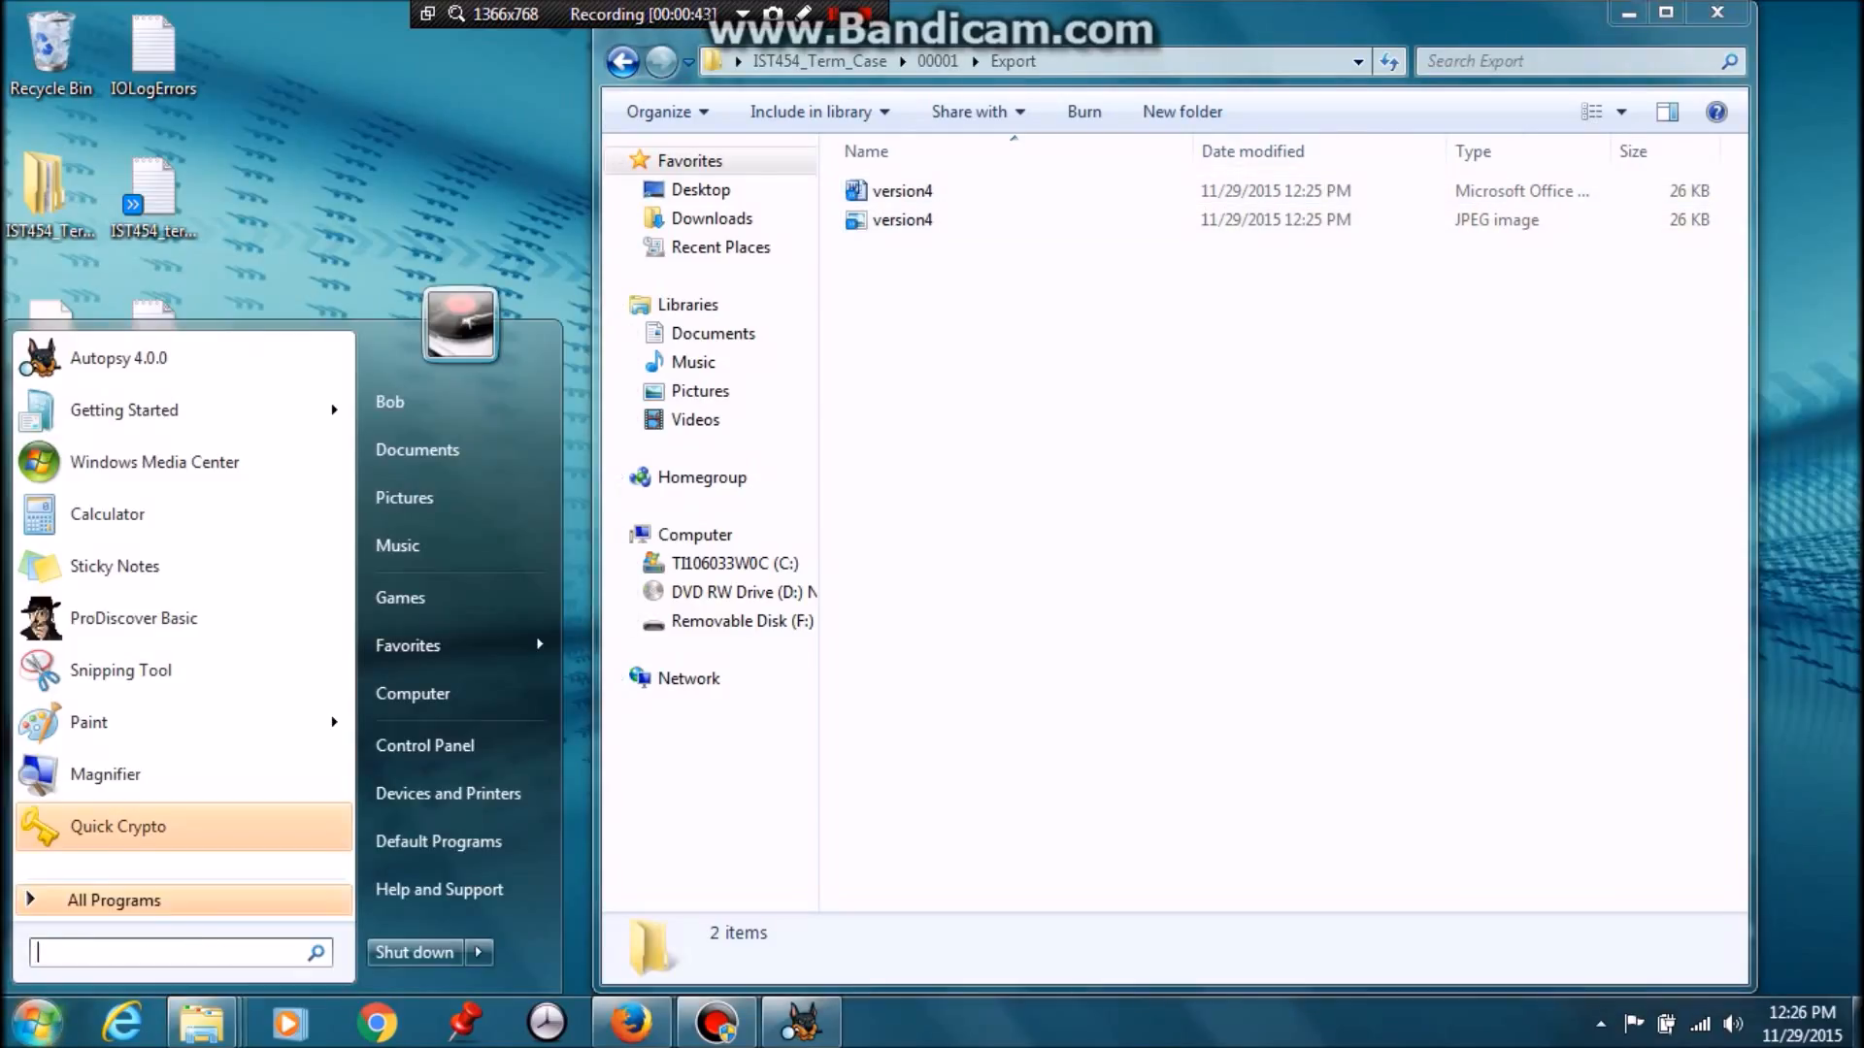
pyautogui.write('cmd')
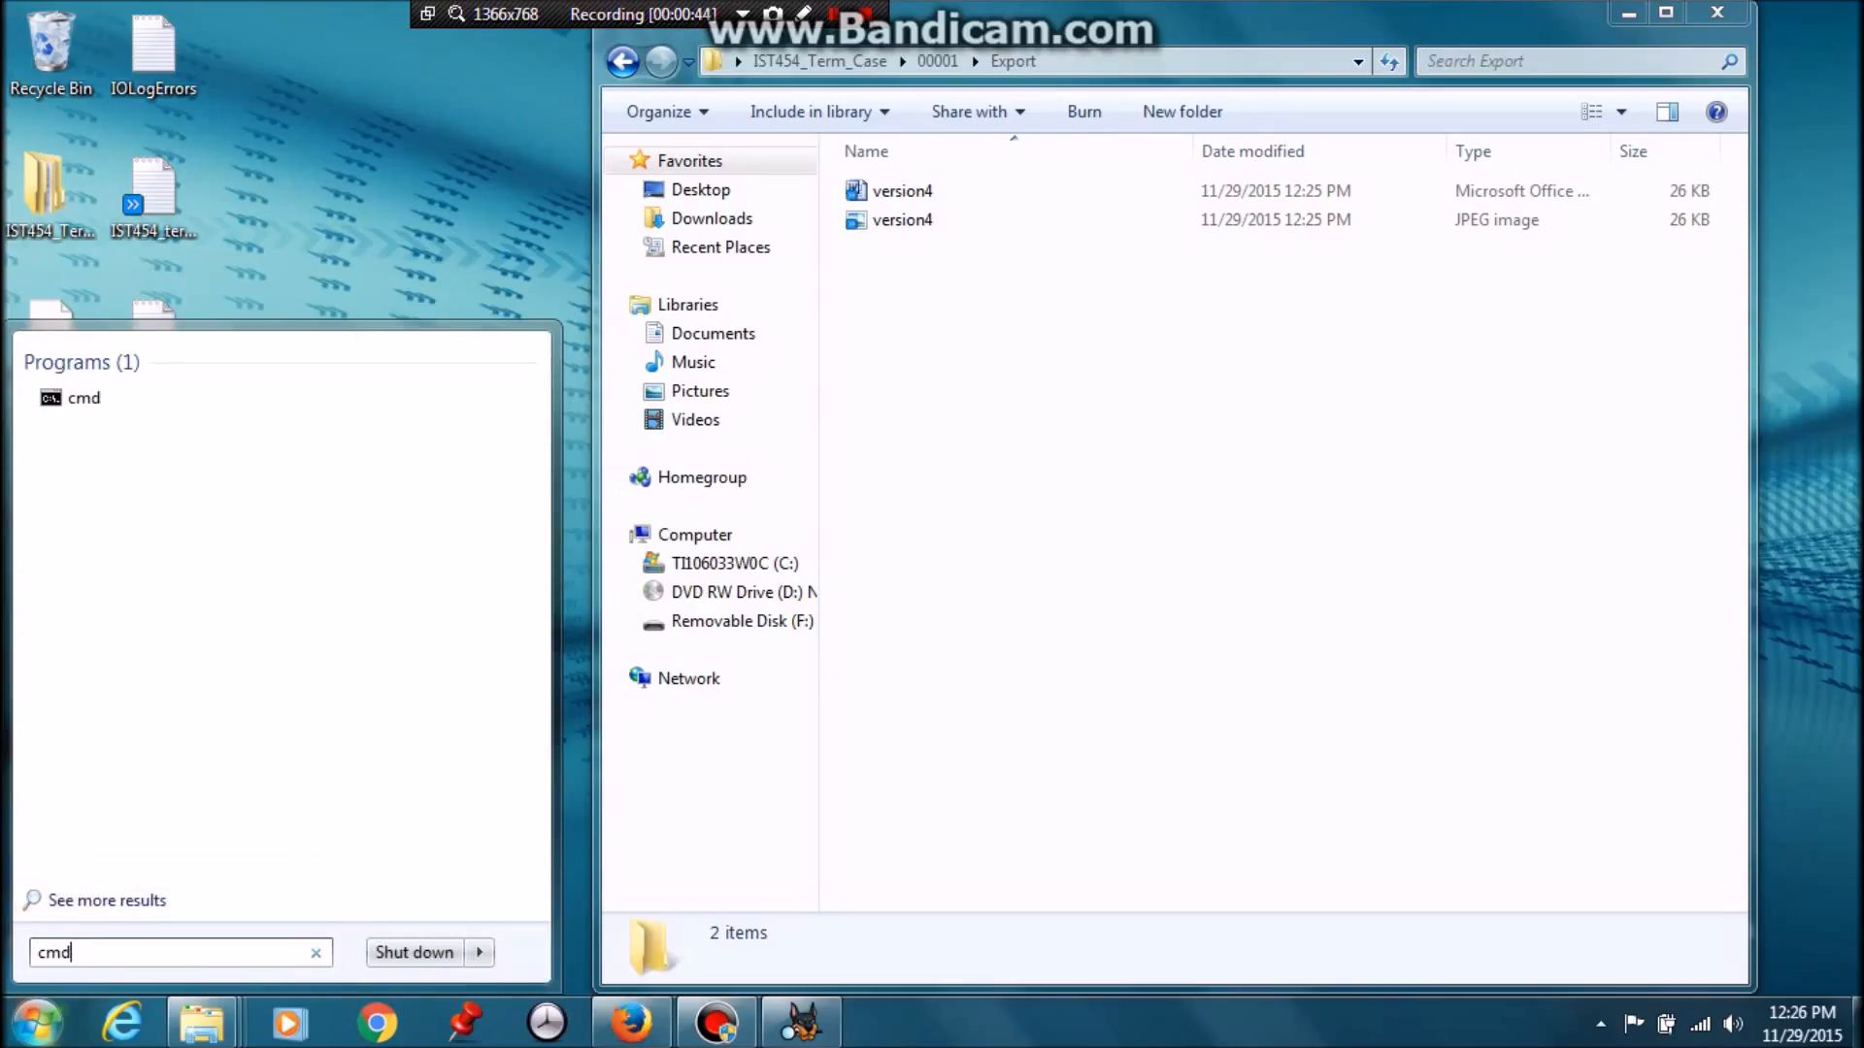
pyautogui.rightClick(82, 398)
pyautogui.press('Down')
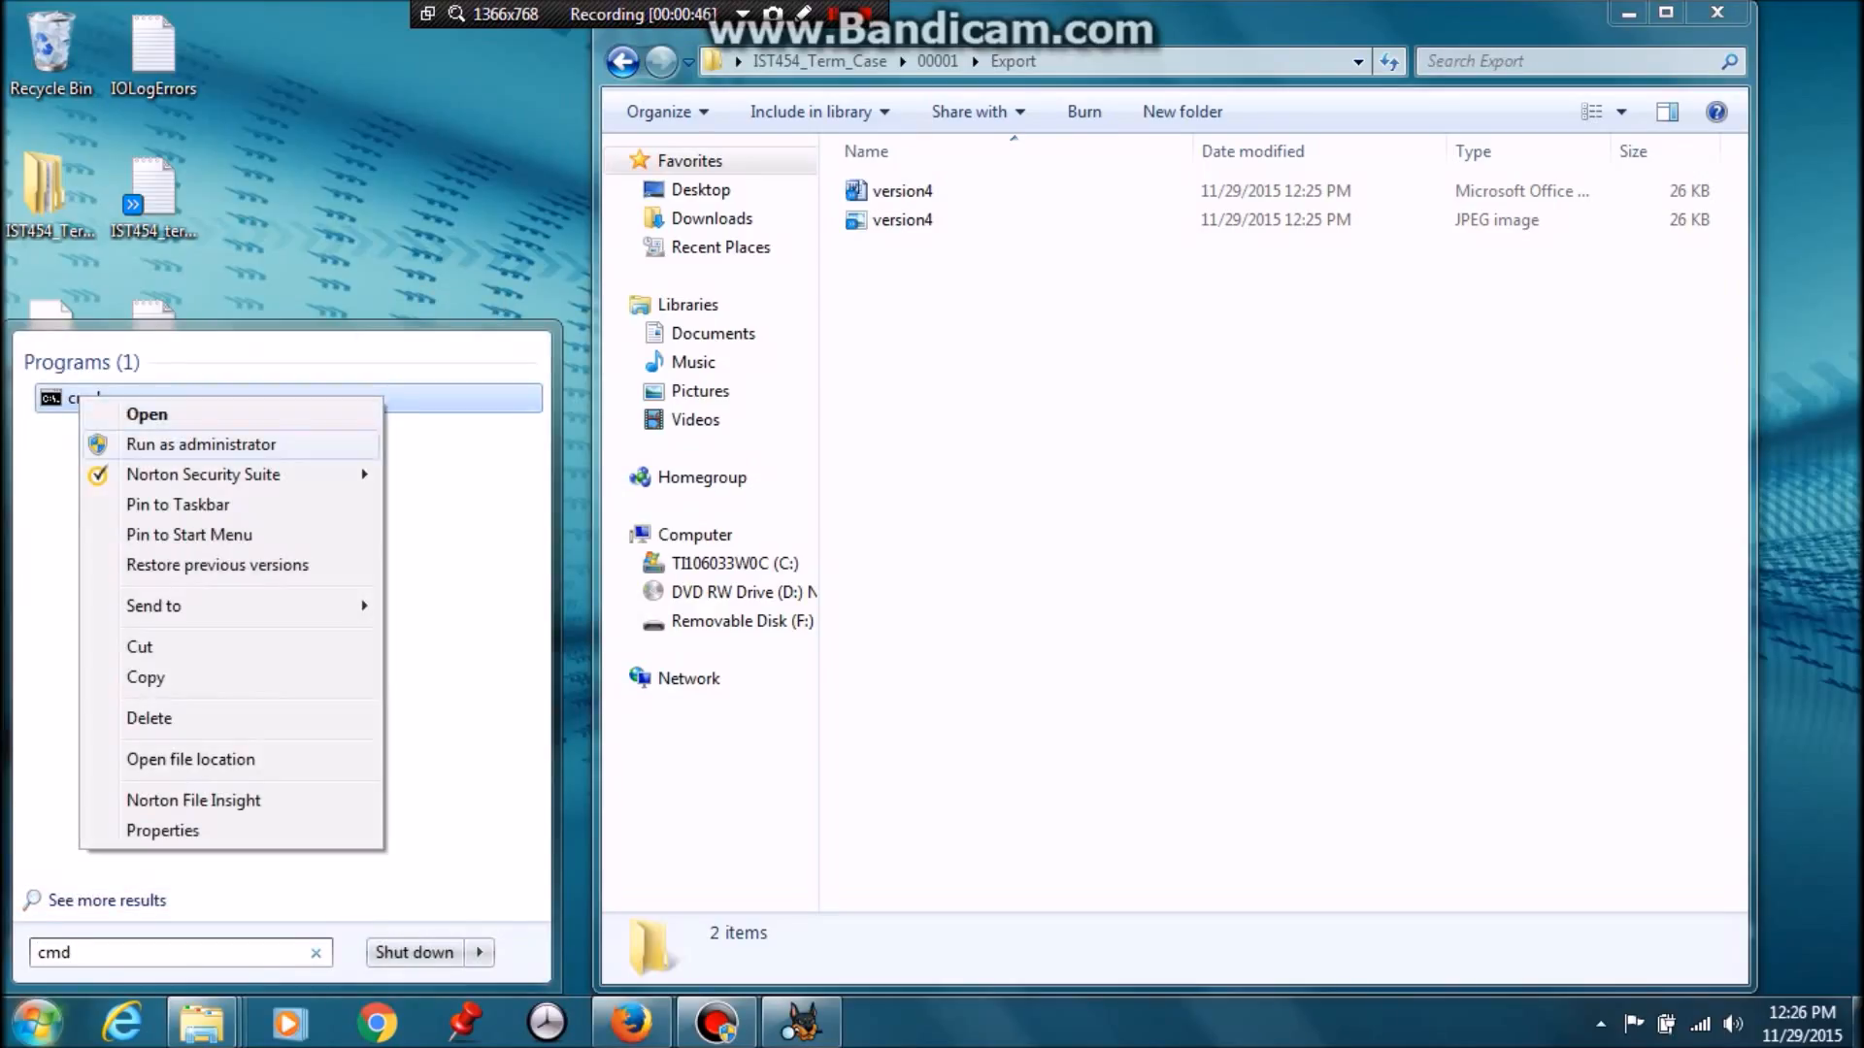
pyautogui.press('Return')
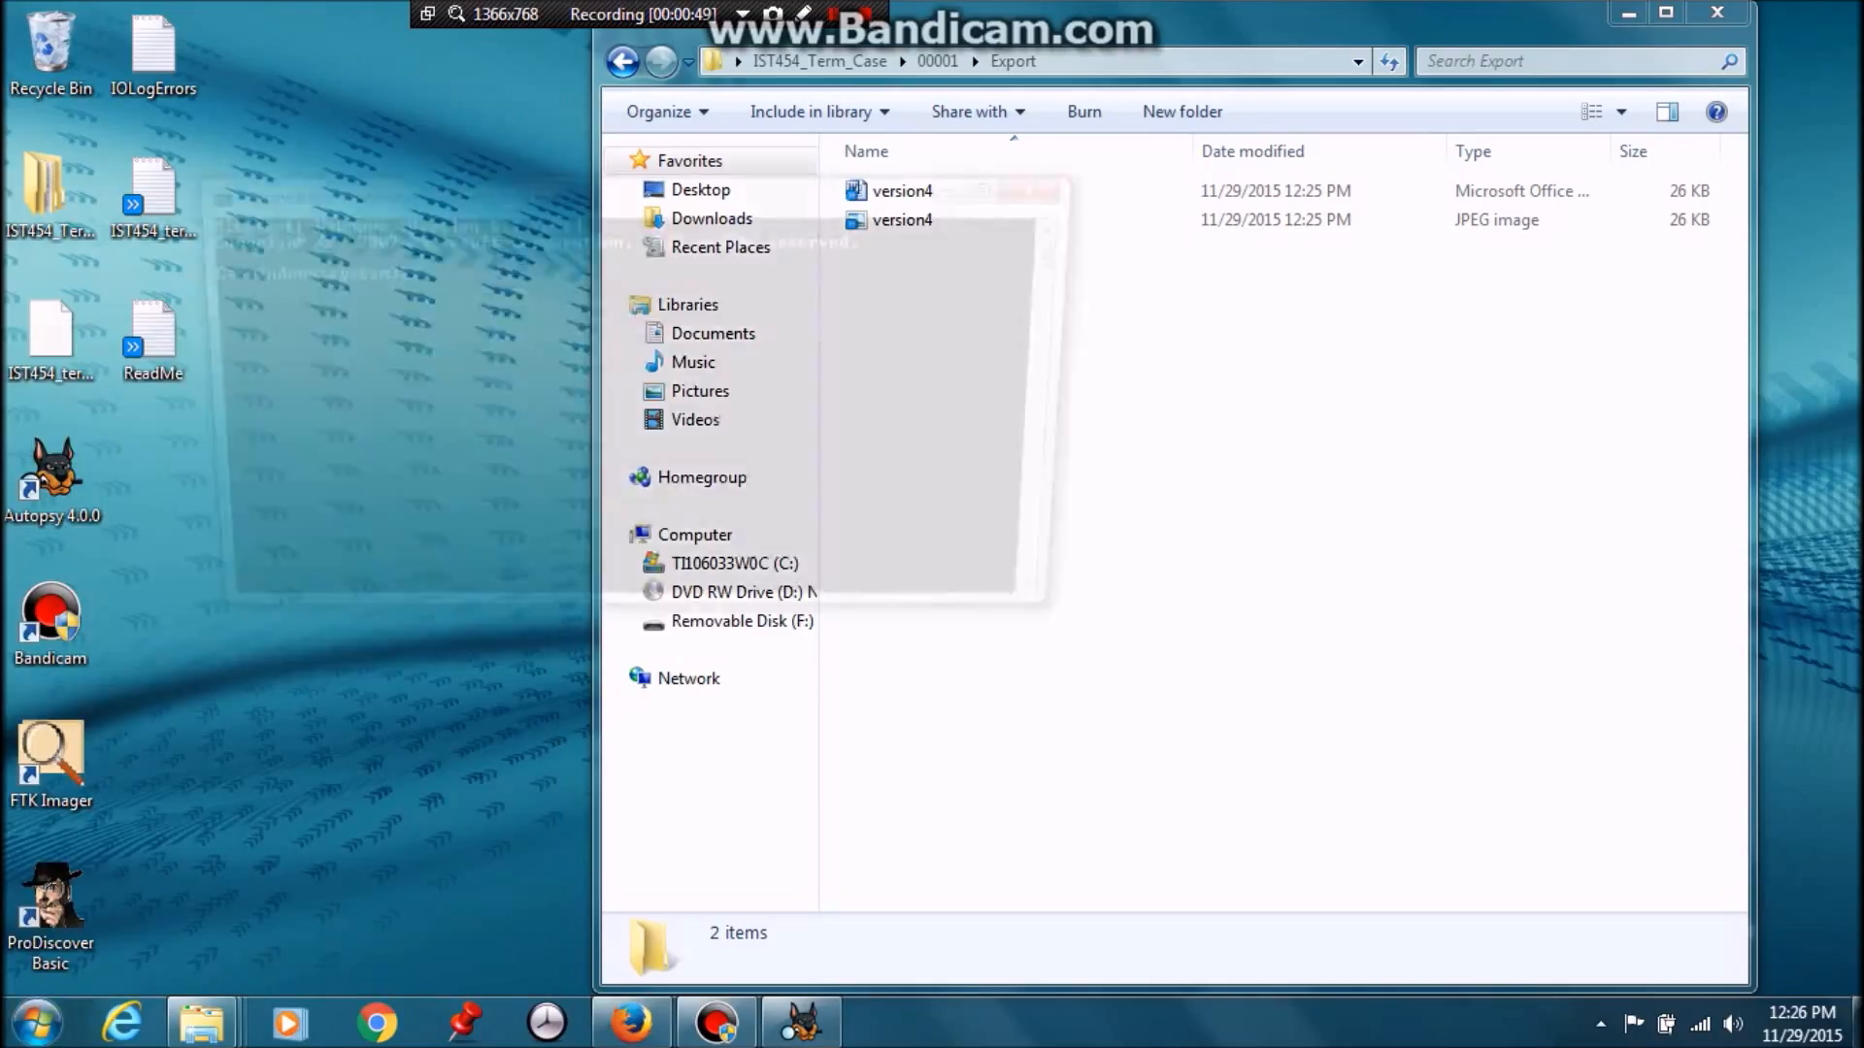
pyautogui.hotkey('alt', 'y')
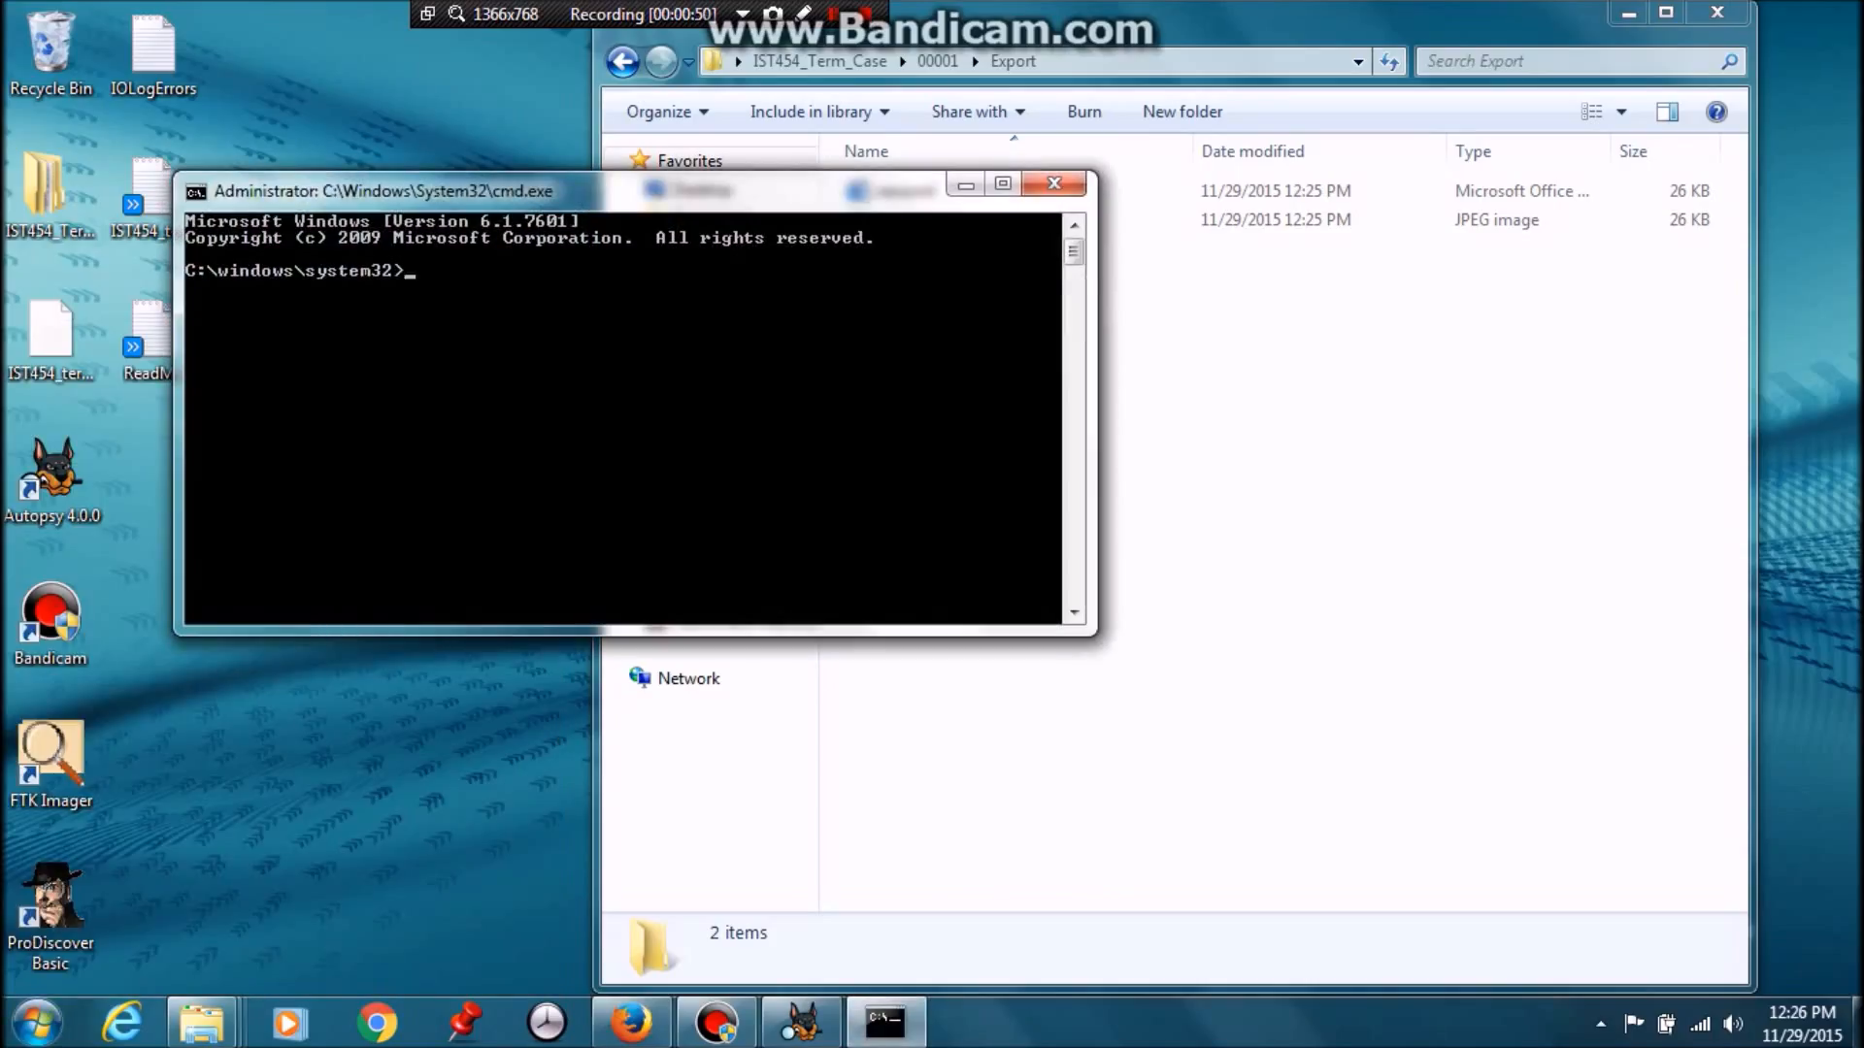
pyautogui.moveTo(388, 190); pyautogui.dragTo(747, 444)
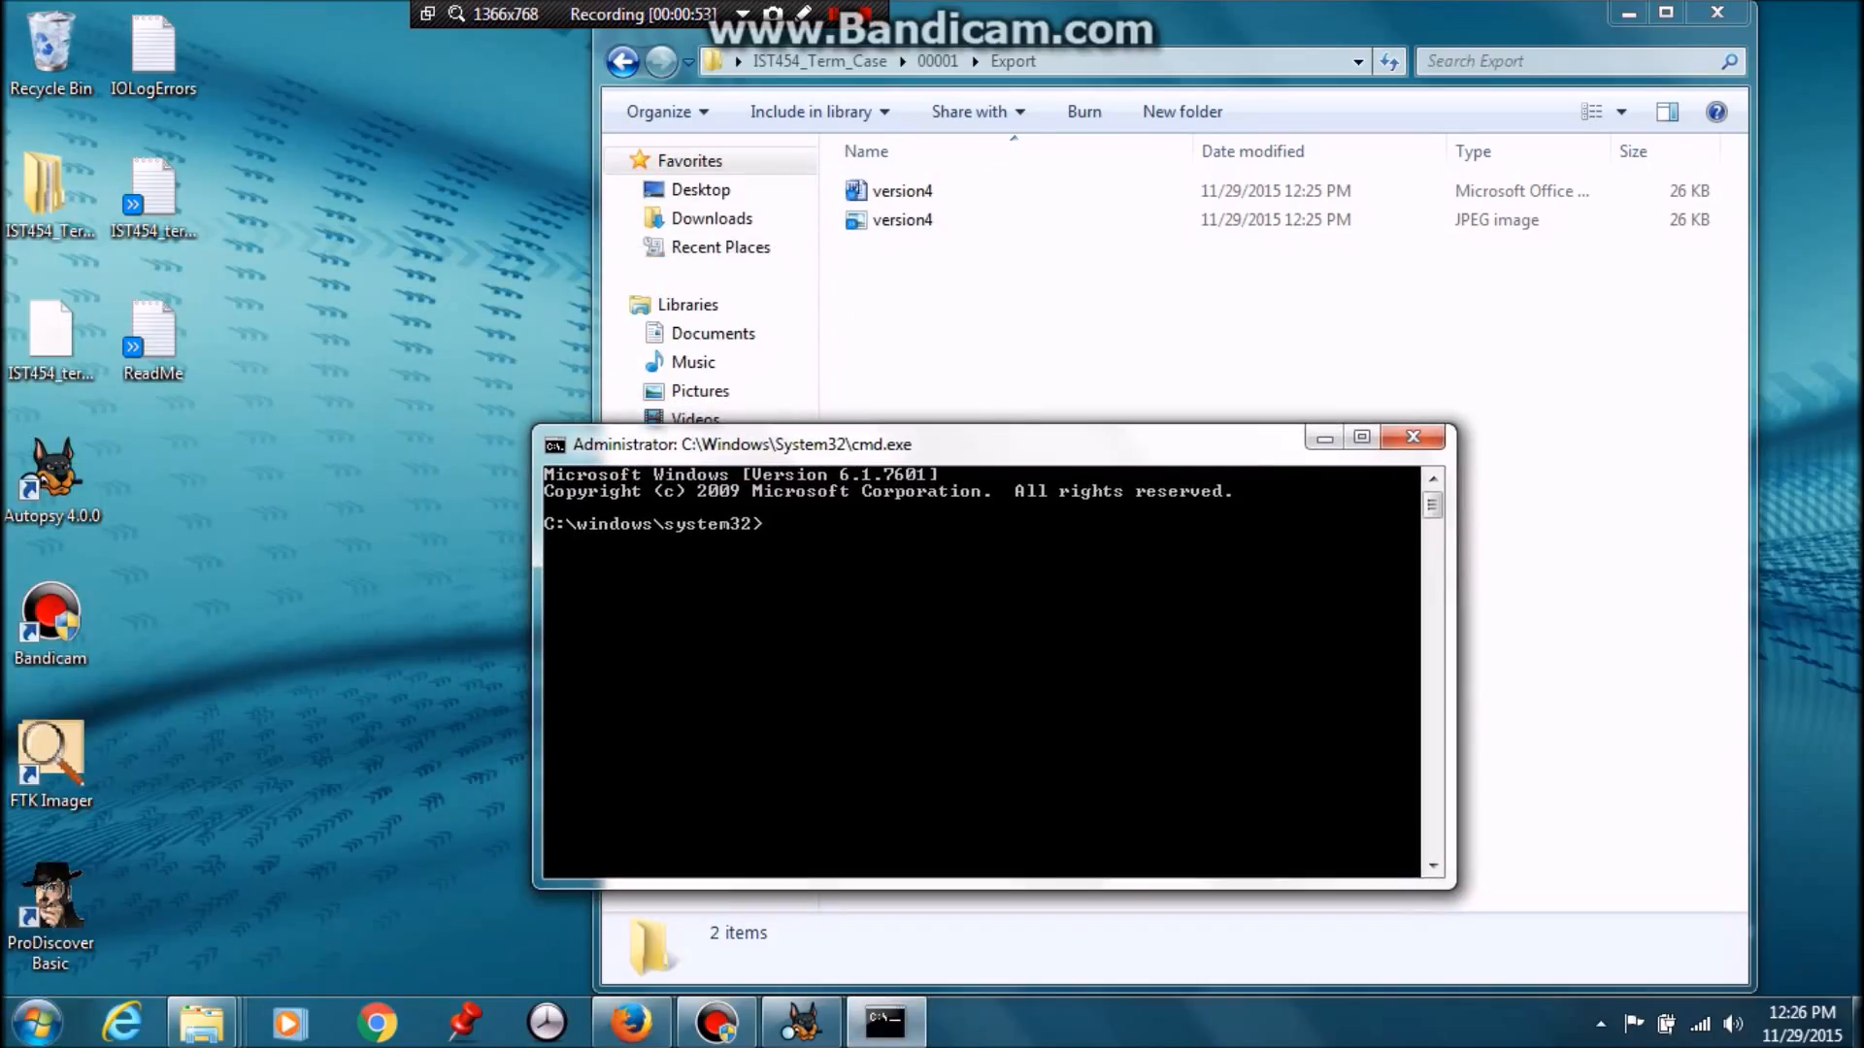
# Run fciv -md5 -sha1 on version4.jpg in the Export folder
pyautogui.write('fciv -md5 -sha1')
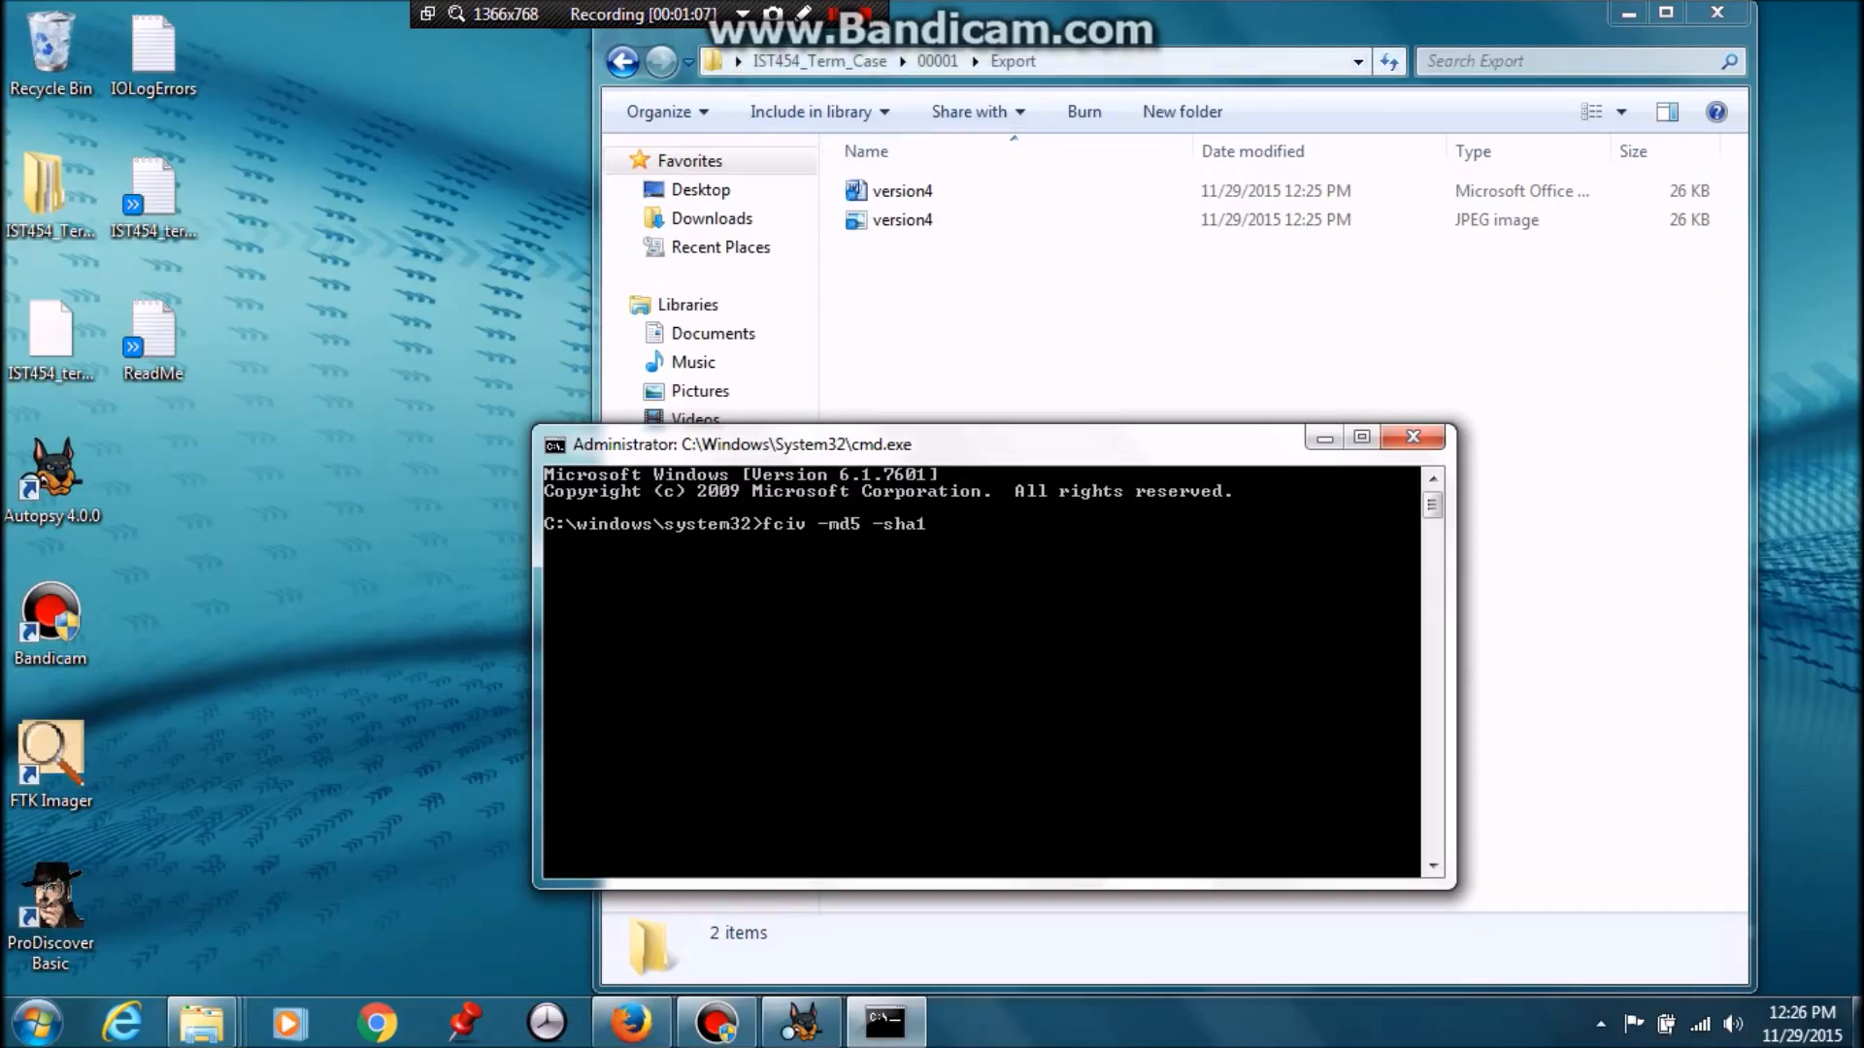
pyautogui.click(1007, 62)
pyautogui.hotkey('ctrl', 'c')
pyautogui.rightClick(1006, 61)
pyautogui.click(1073, 151)
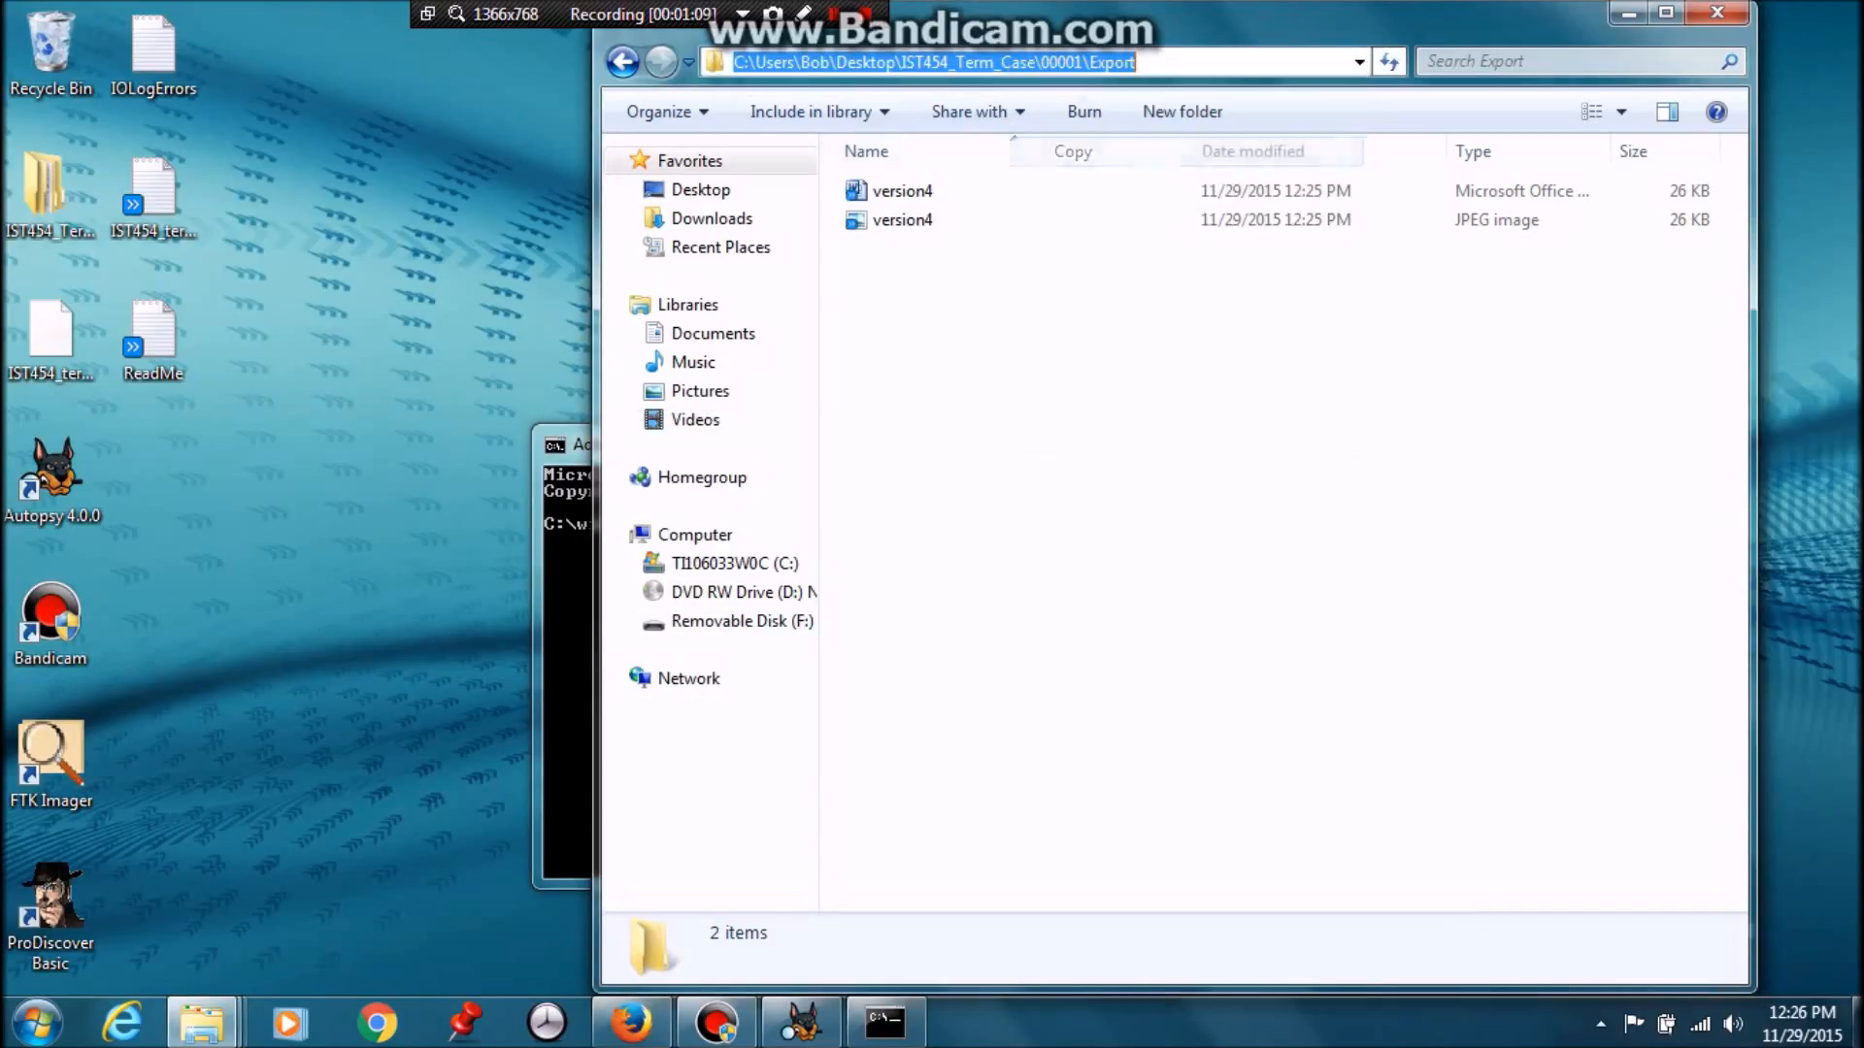
pyautogui.hotkey('alt', 'Tab')
pyautogui.rightClick(938, 530)
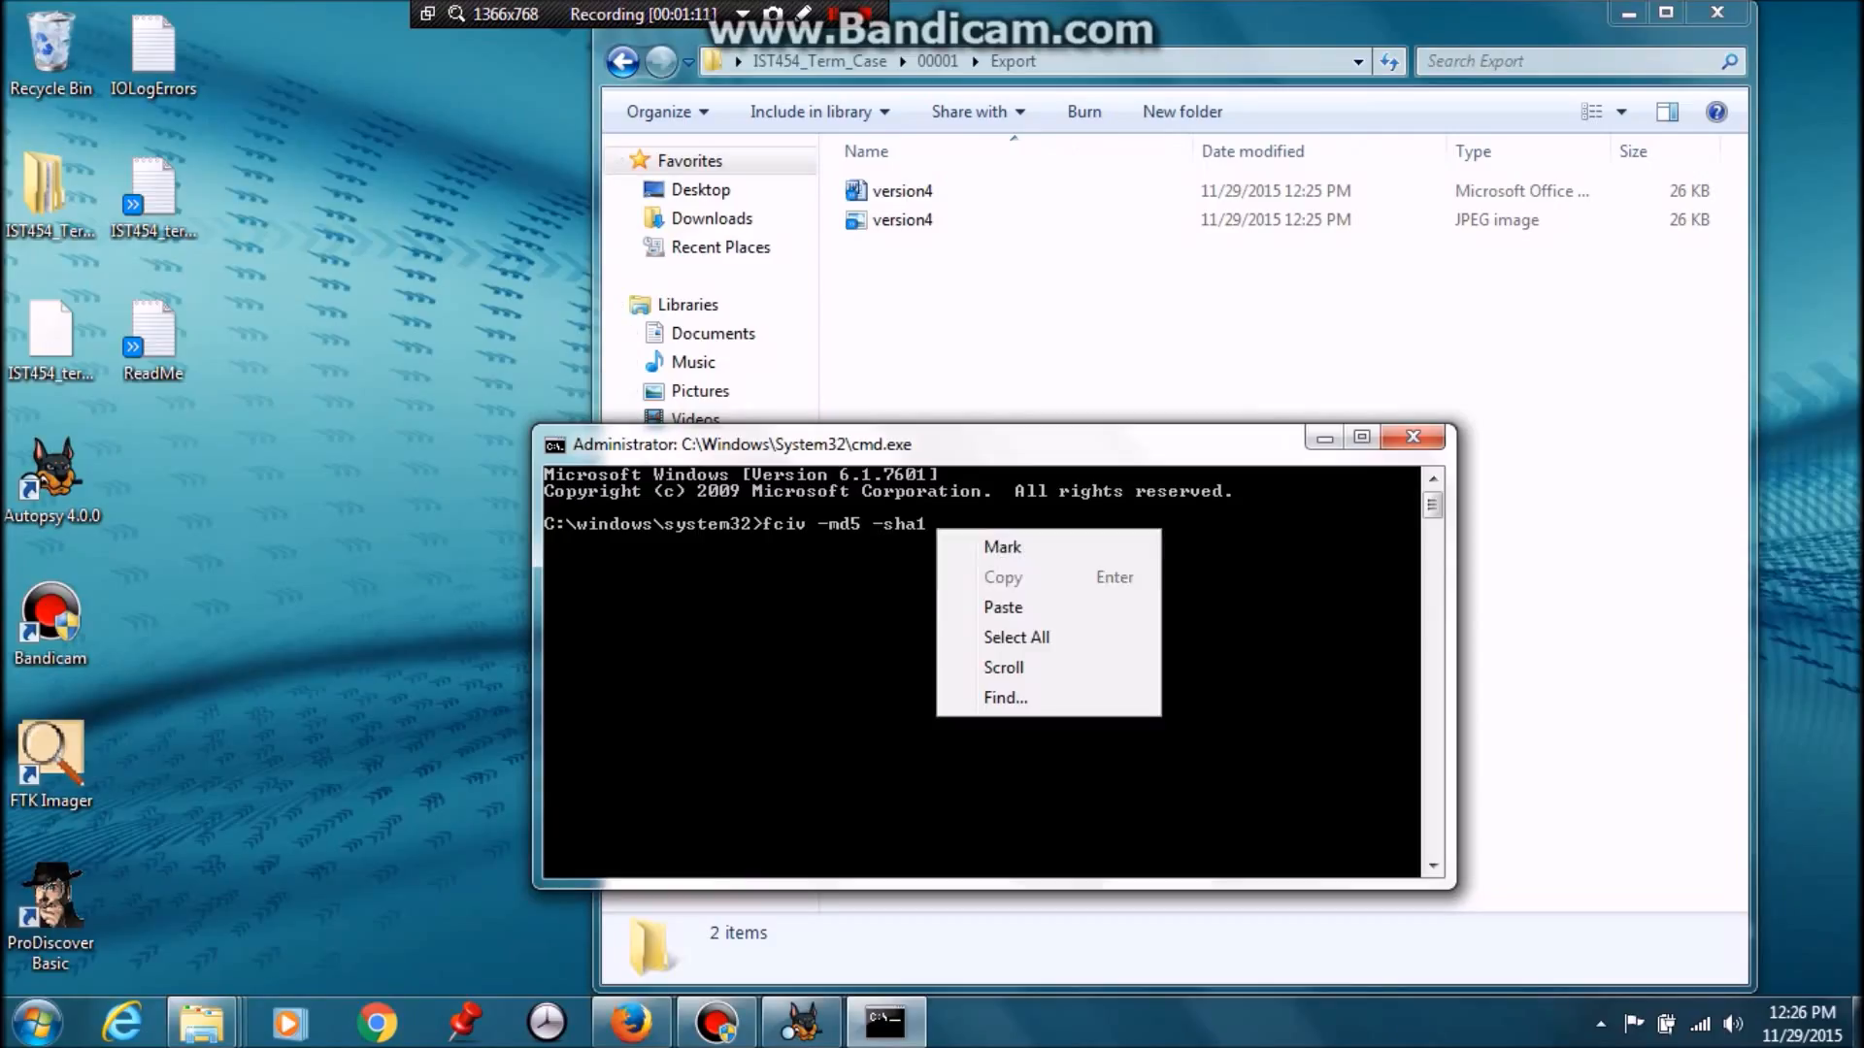
pyautogui.click(1003, 607)
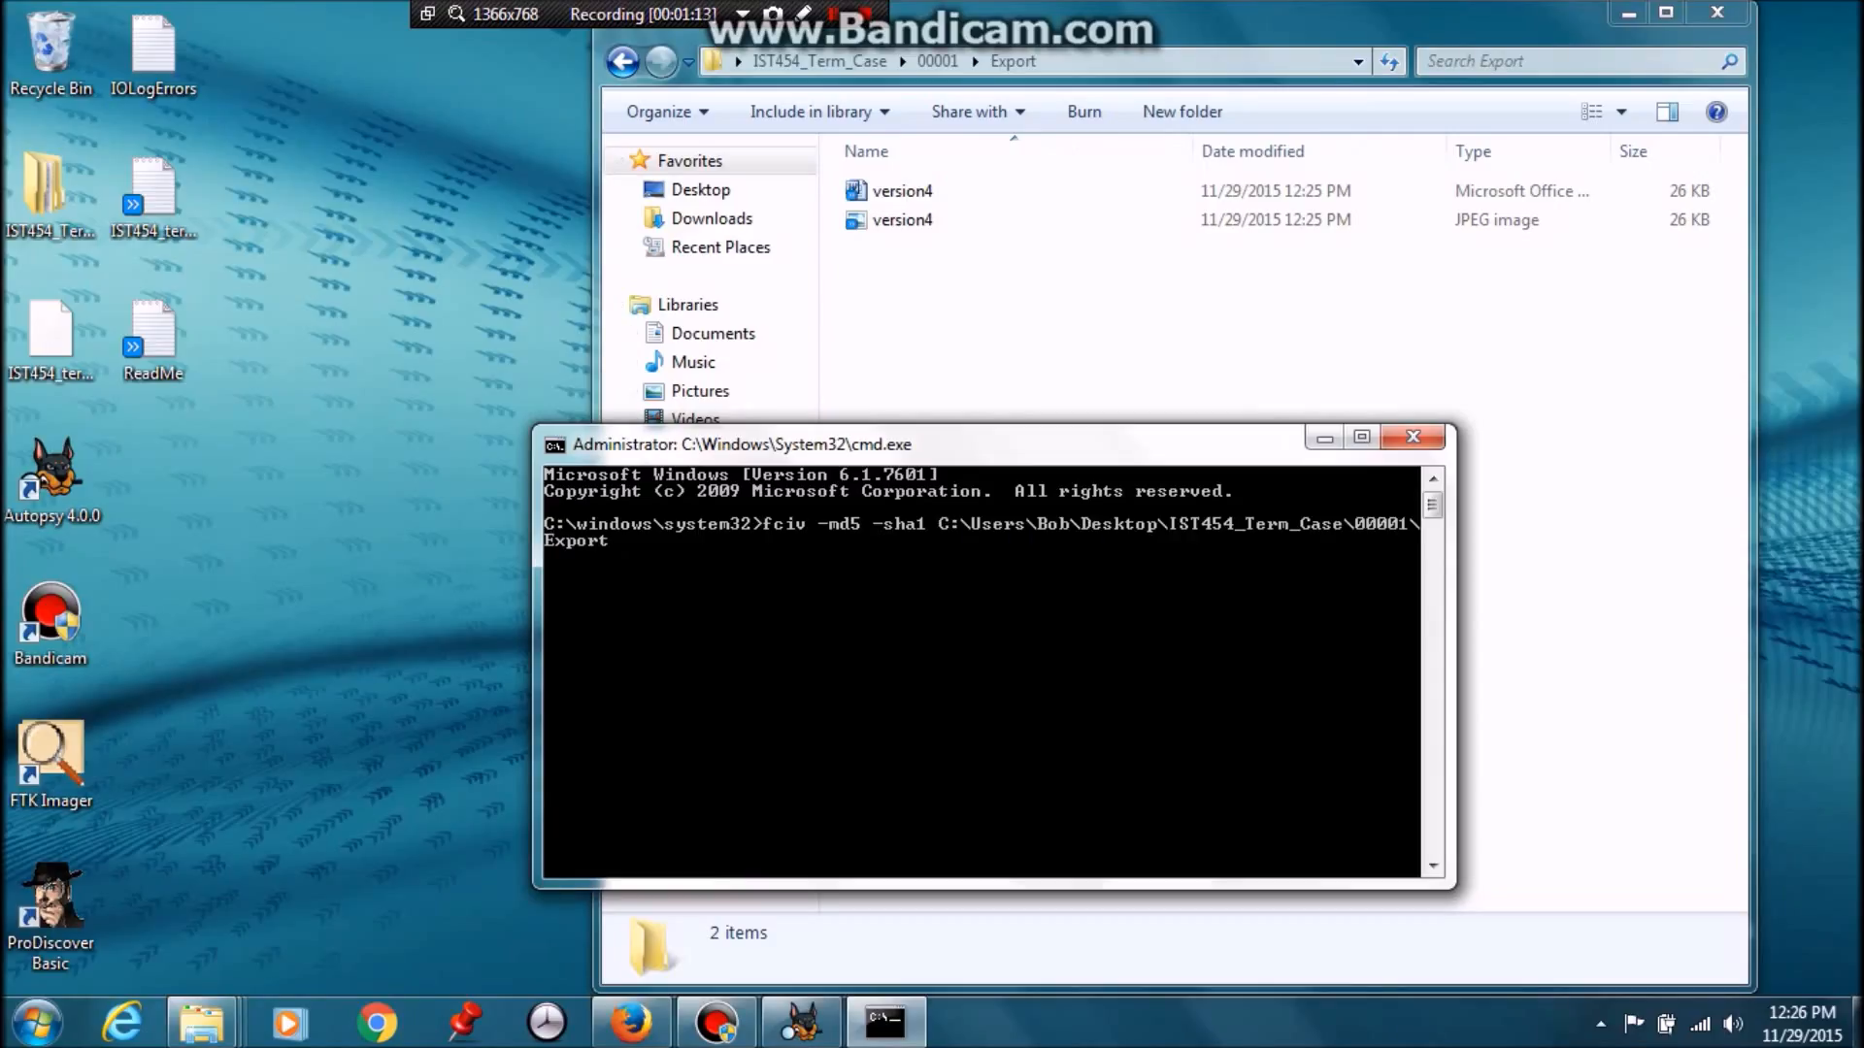
pyautogui.write('\\version4.jpg')
pyautogui.press('Return')
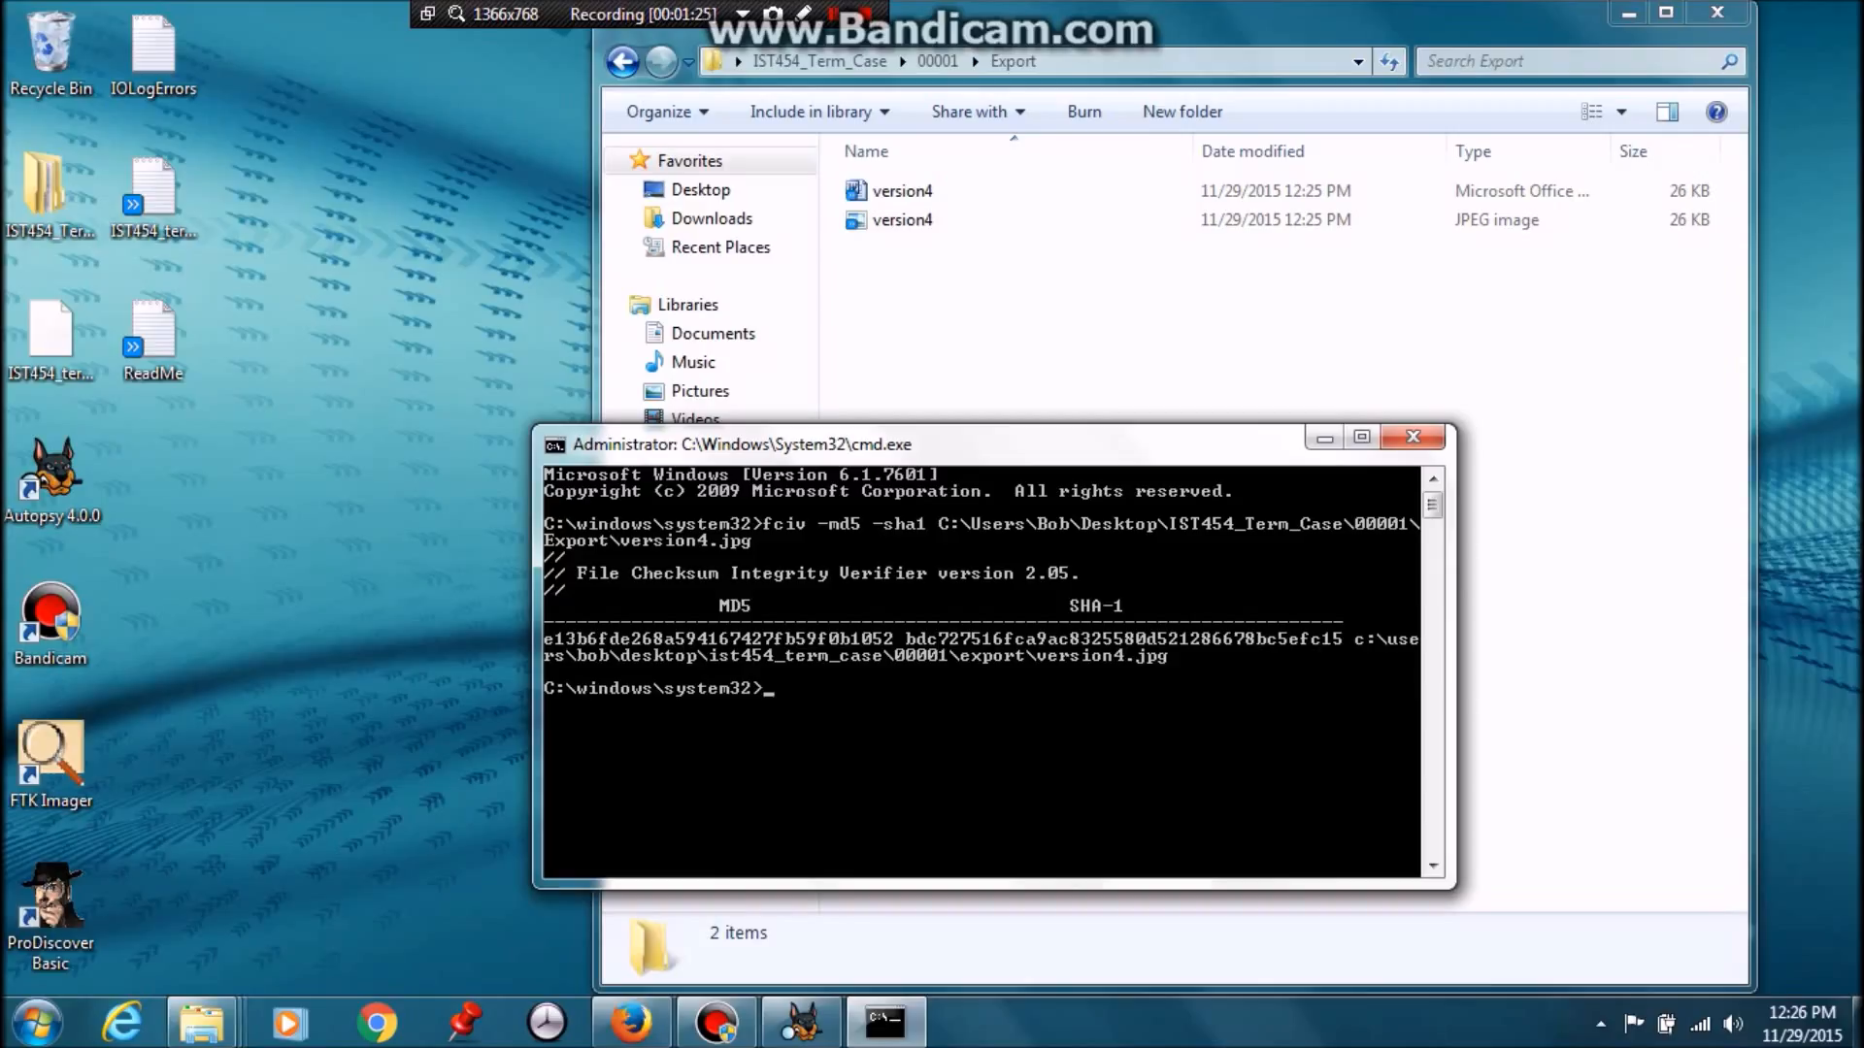
# Rerun the same fciv hash command on version4.doc
pyautogui.press('Up')
pyautogui.press('BackSpace')
pyautogui.press('BackSpace')
pyautogui.press('BackSpace')
pyautogui.write('doc')
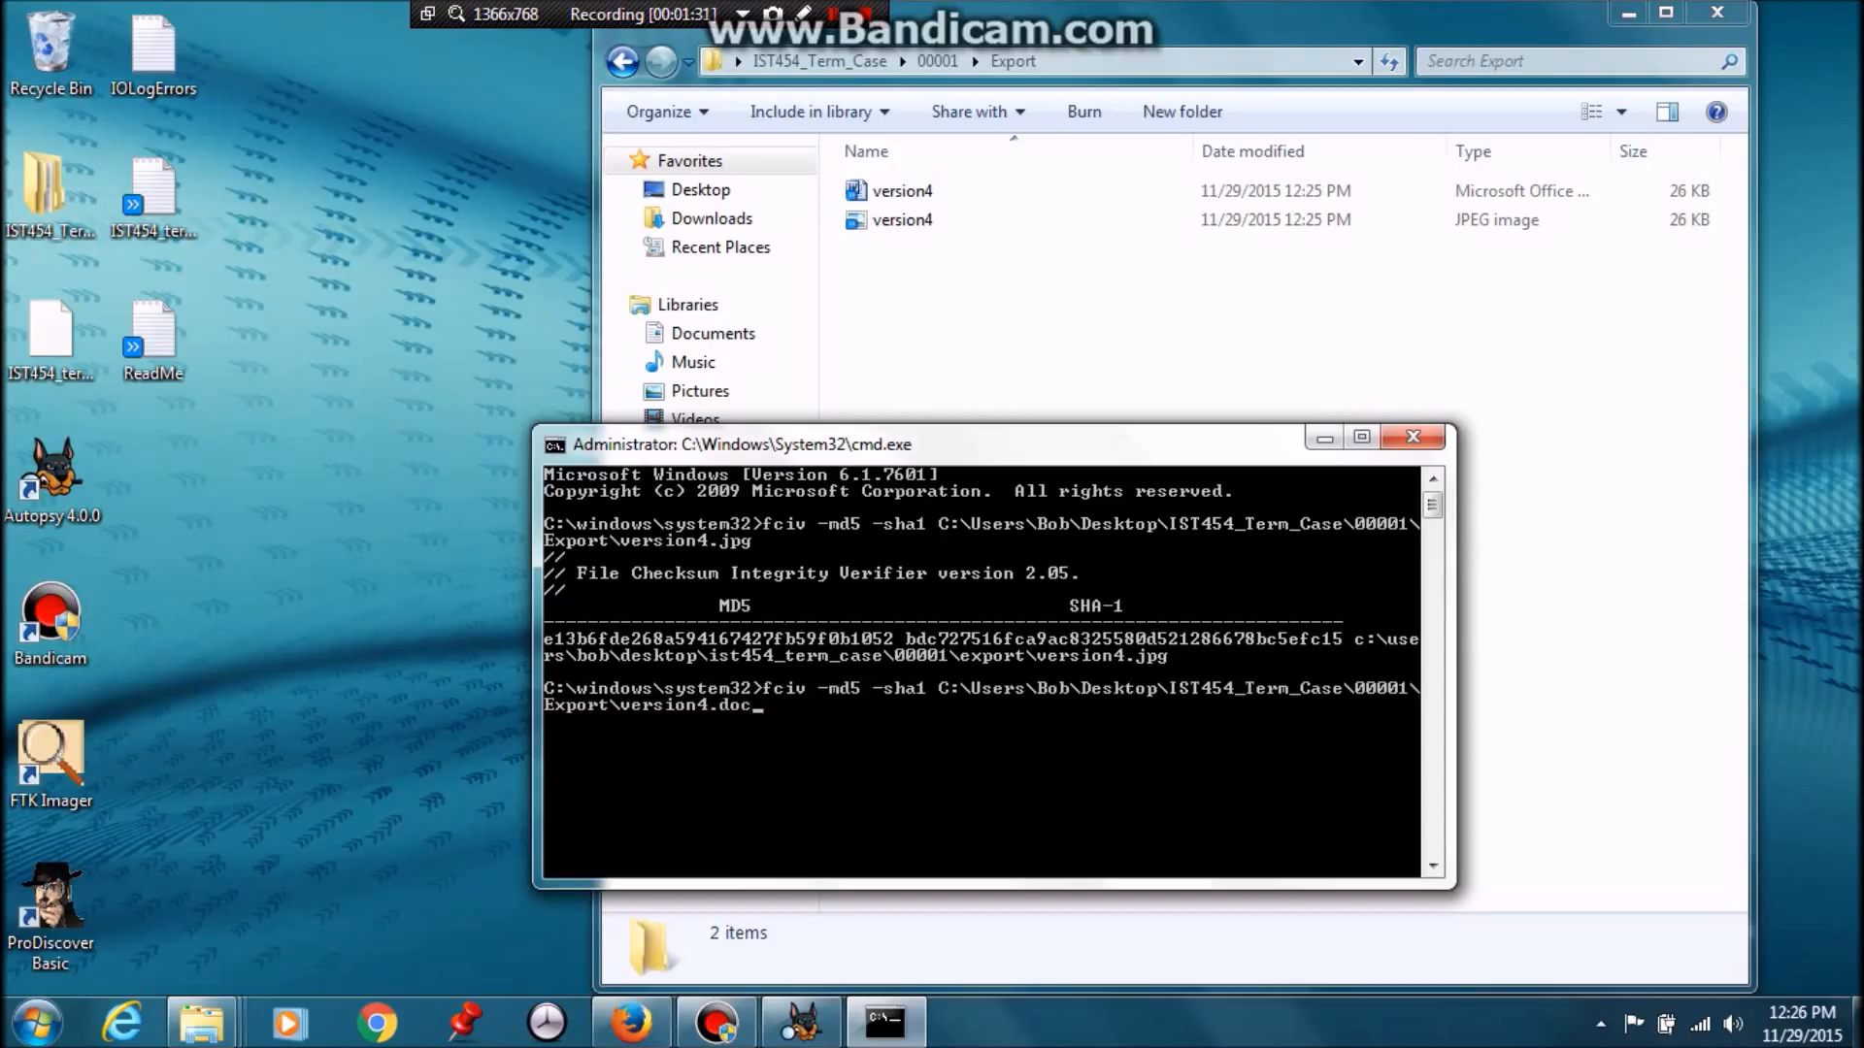
pyautogui.press('Return')
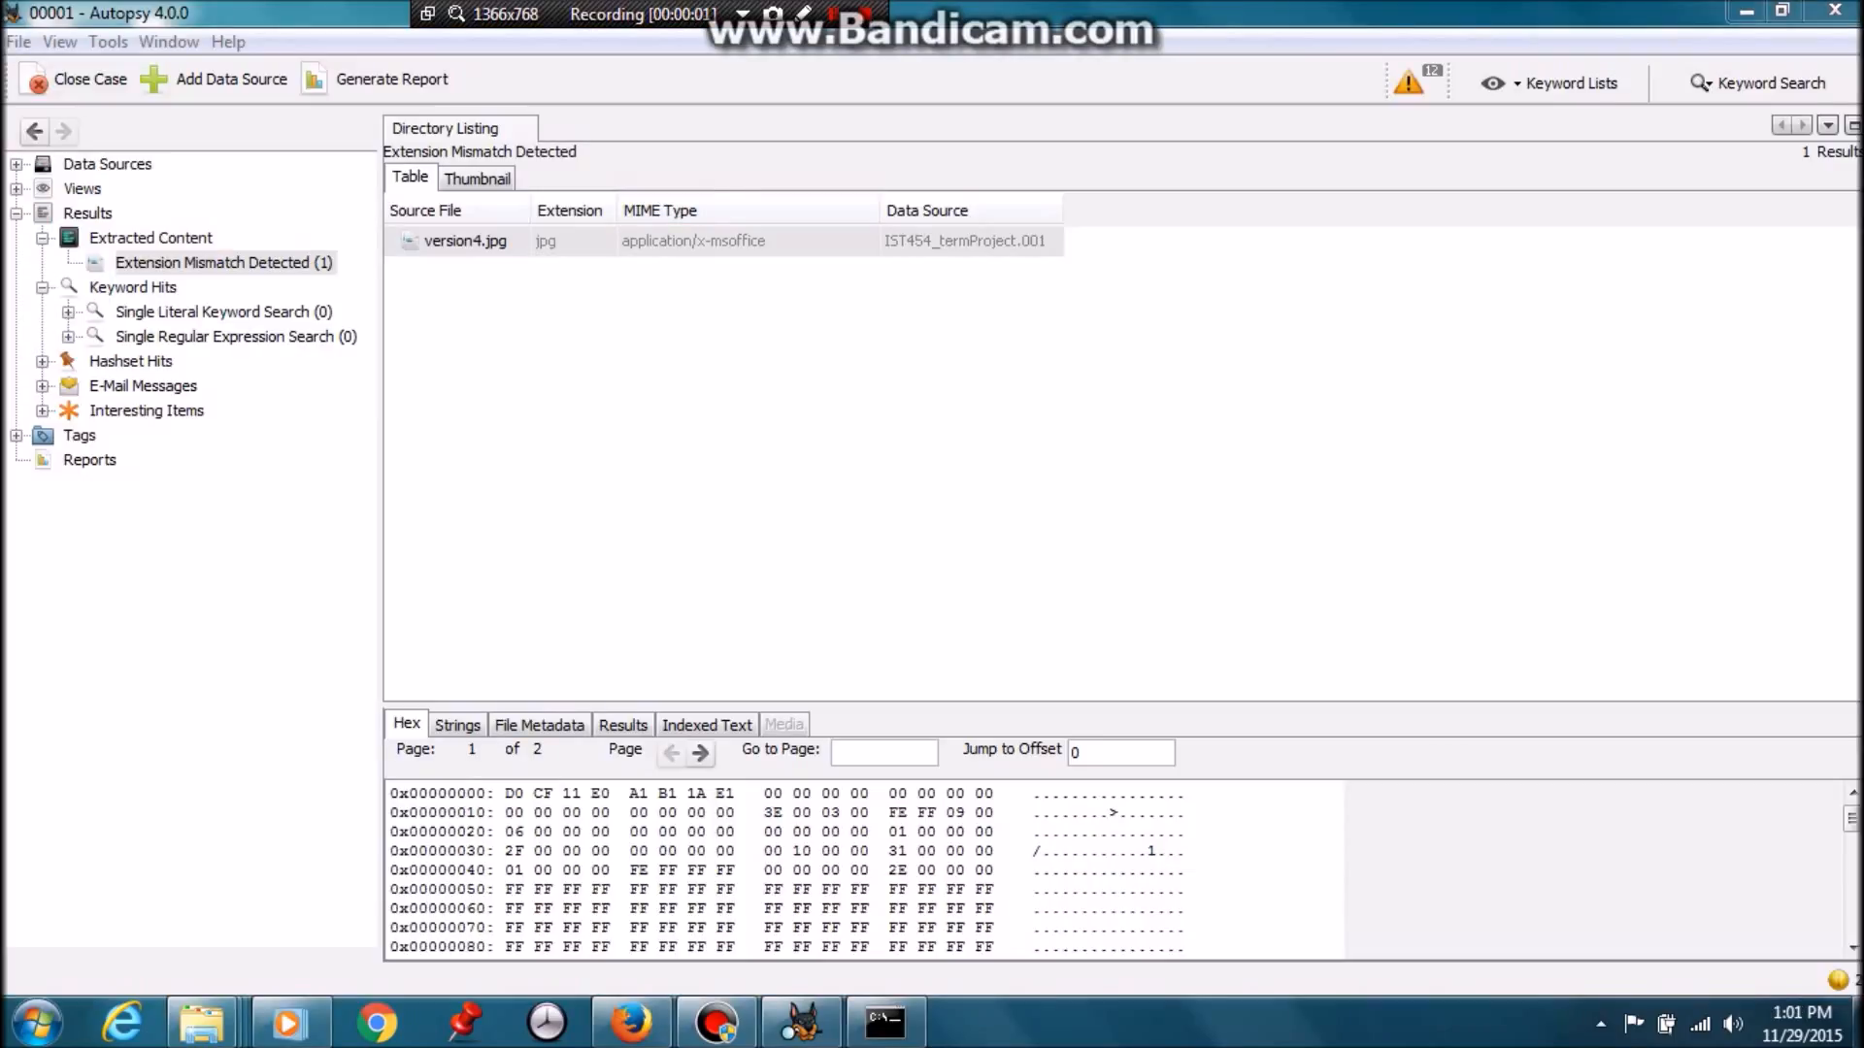
# Highlight the header bytes D0 CF 11 E0 A1 B1 1A E1 and bring up Wikipedia's List of file signatures
pyautogui.moveTo(505, 793); pyautogui.dragTo(734, 793)
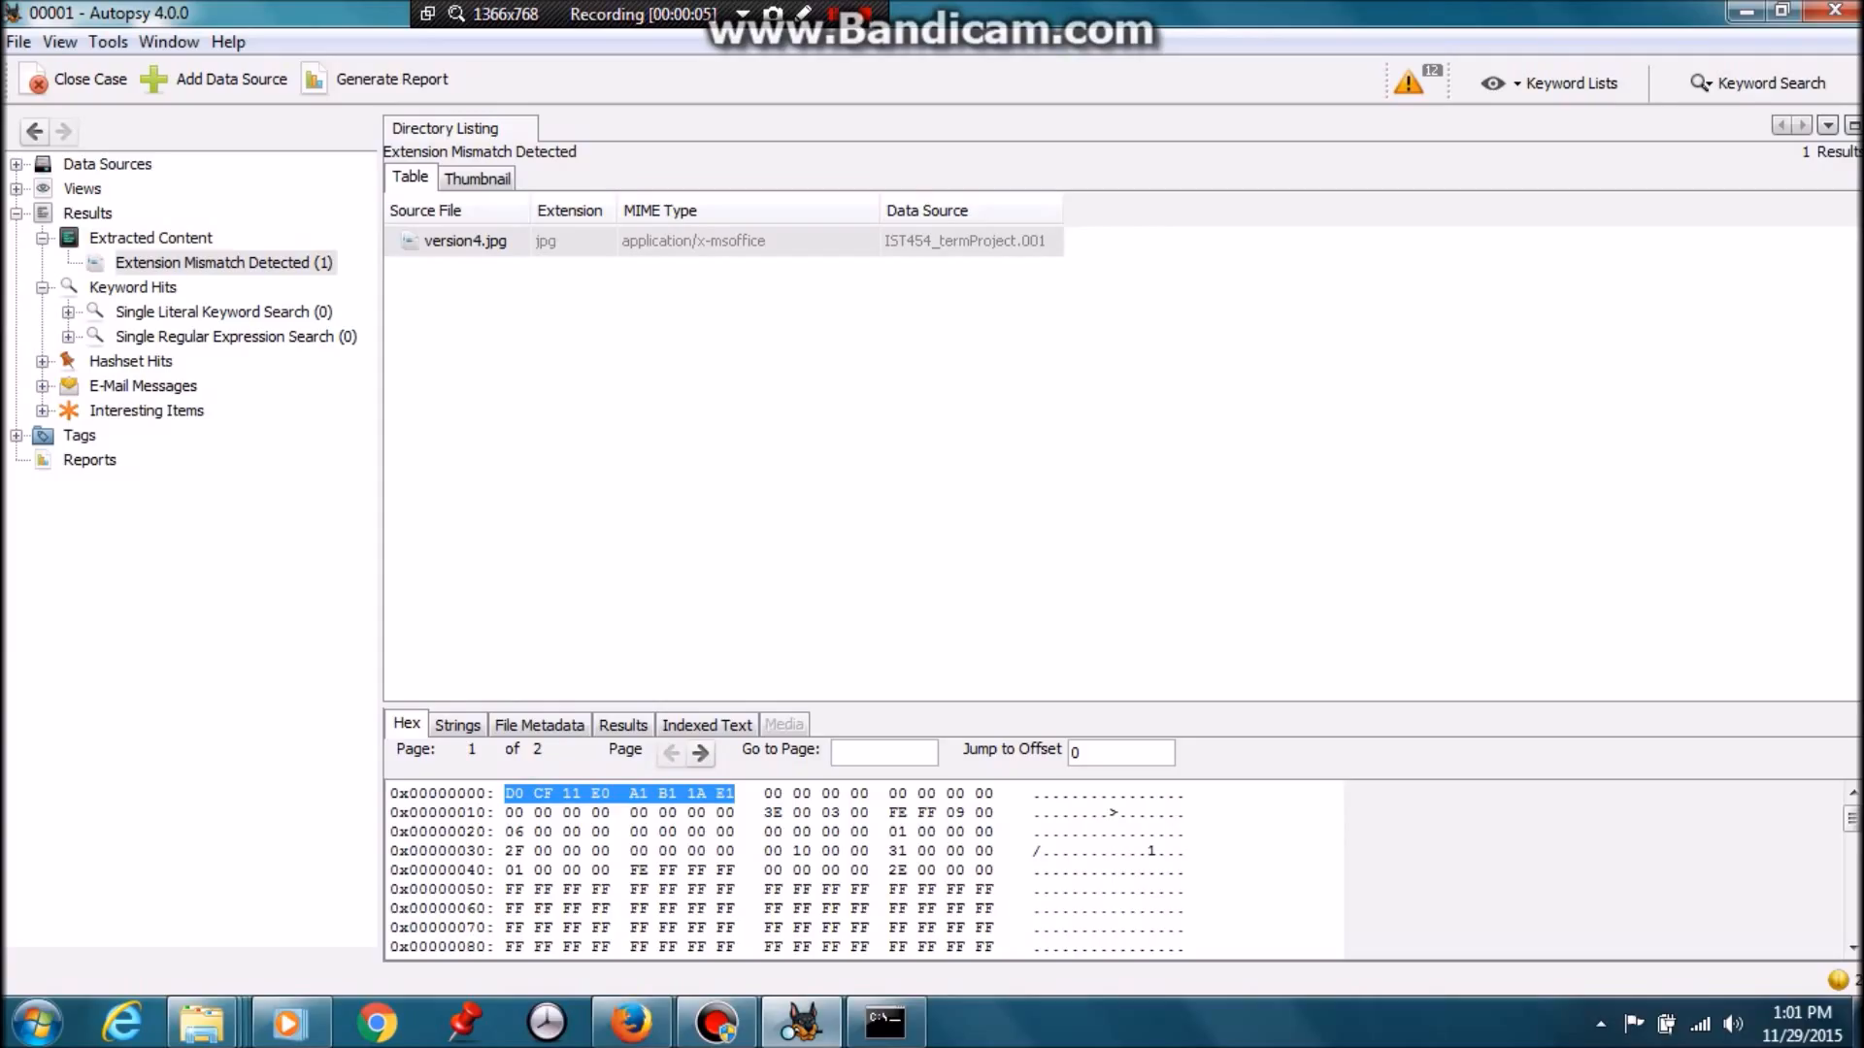
pyautogui.click(631, 1022)
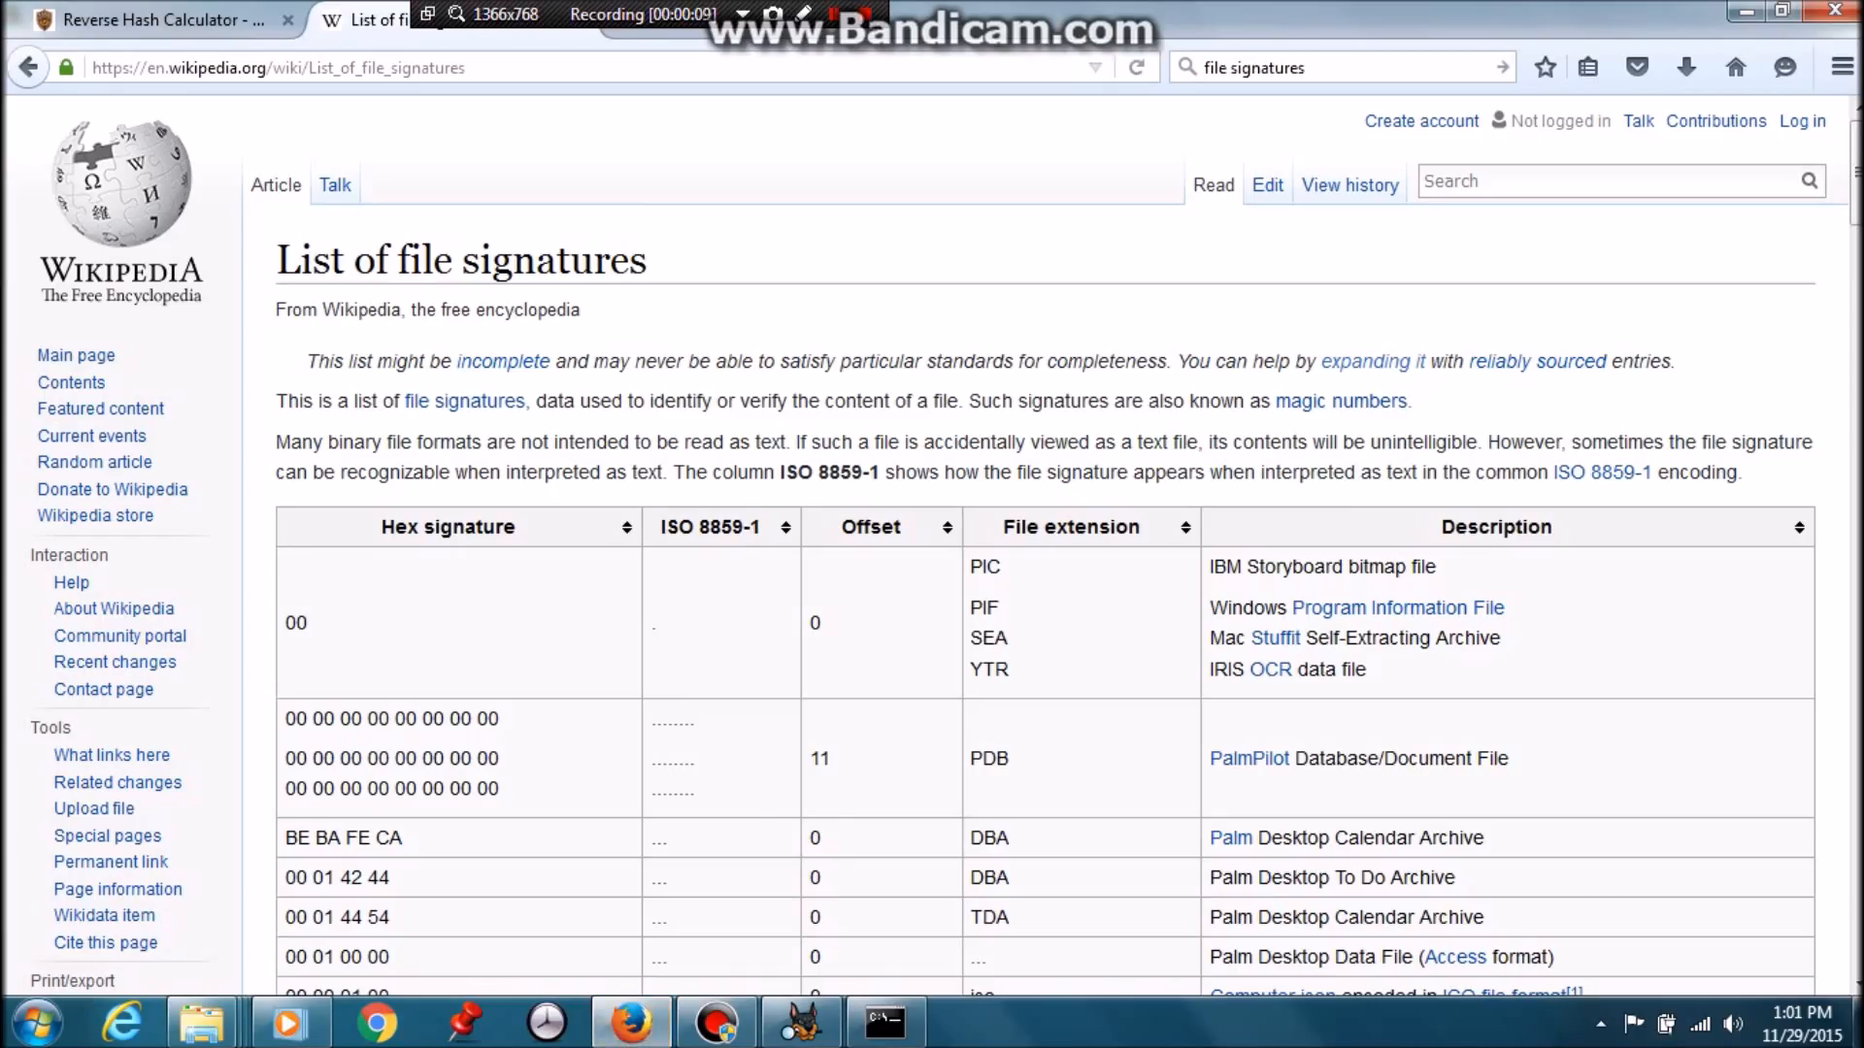
# Scroll to the Microsoft Office doc/xls/ppt row and select its D0 CF 11 E0 A1 B1 1A E1 signature
pyautogui.scroll(-10, 1045, 543)
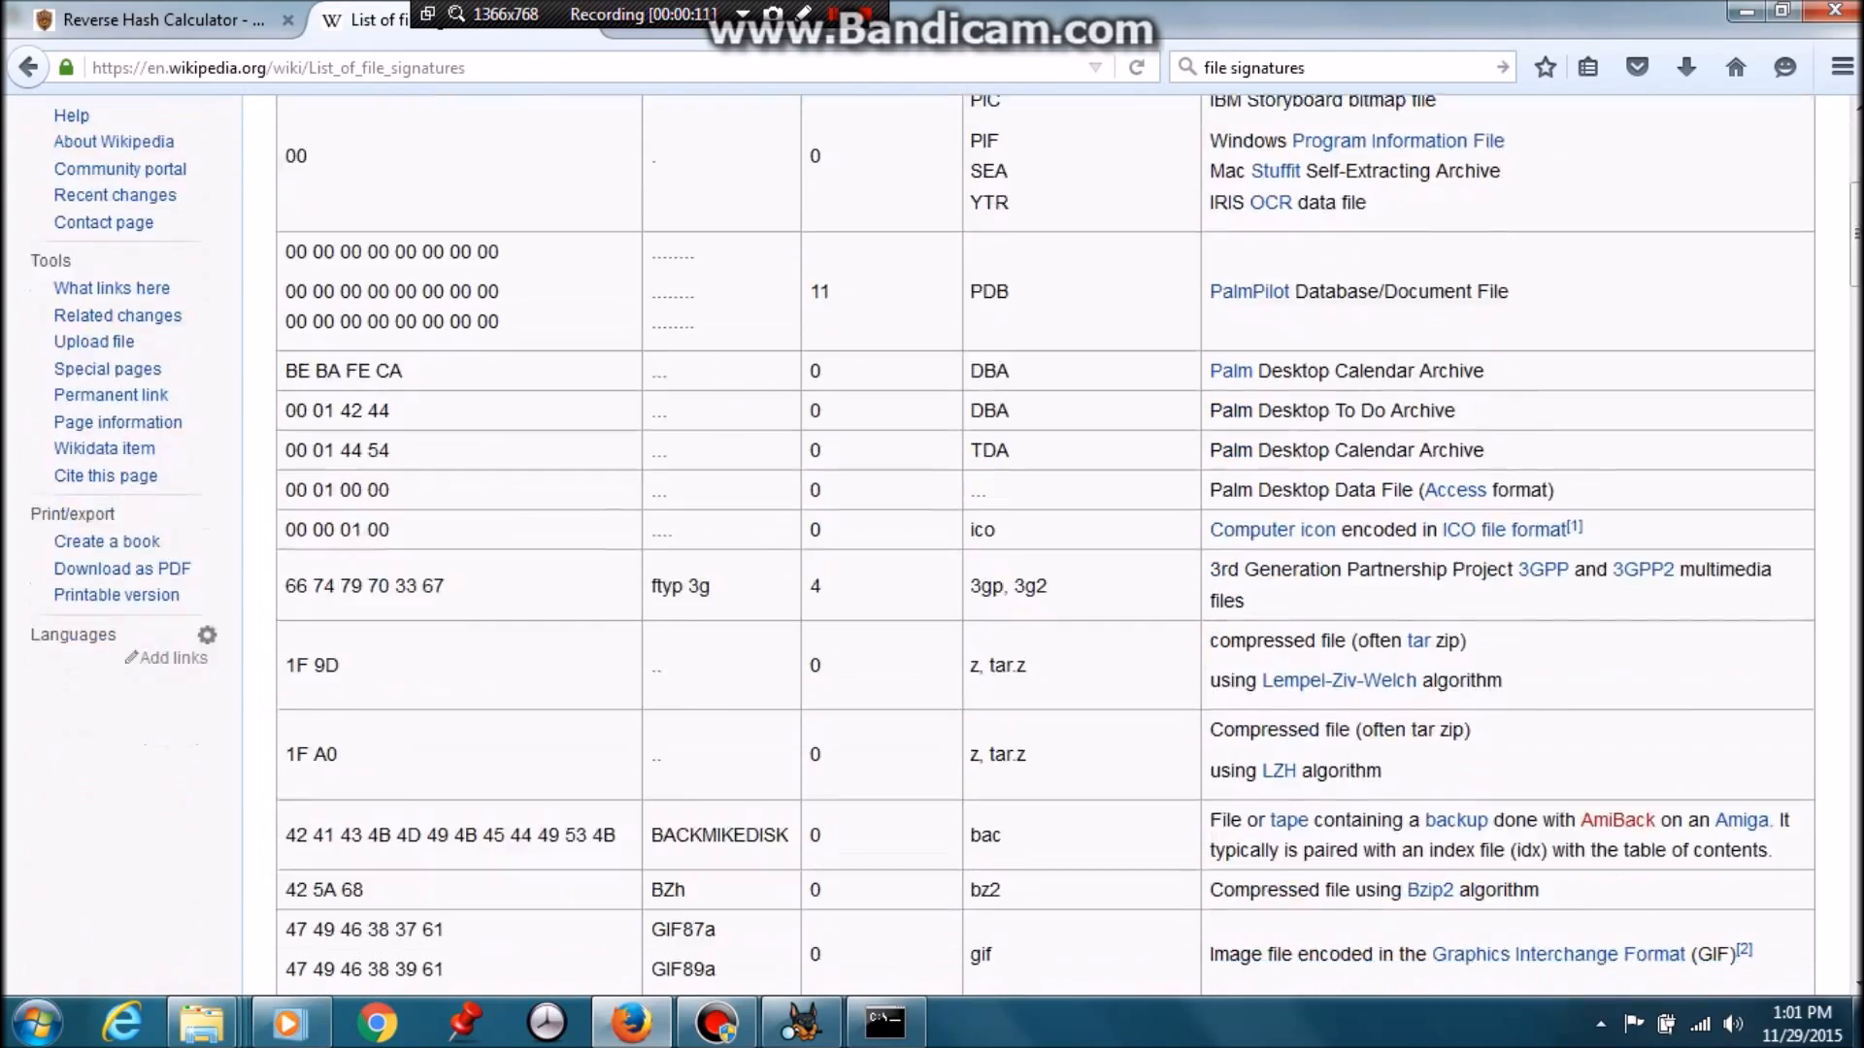
pyautogui.scroll(-15, 1045, 543)
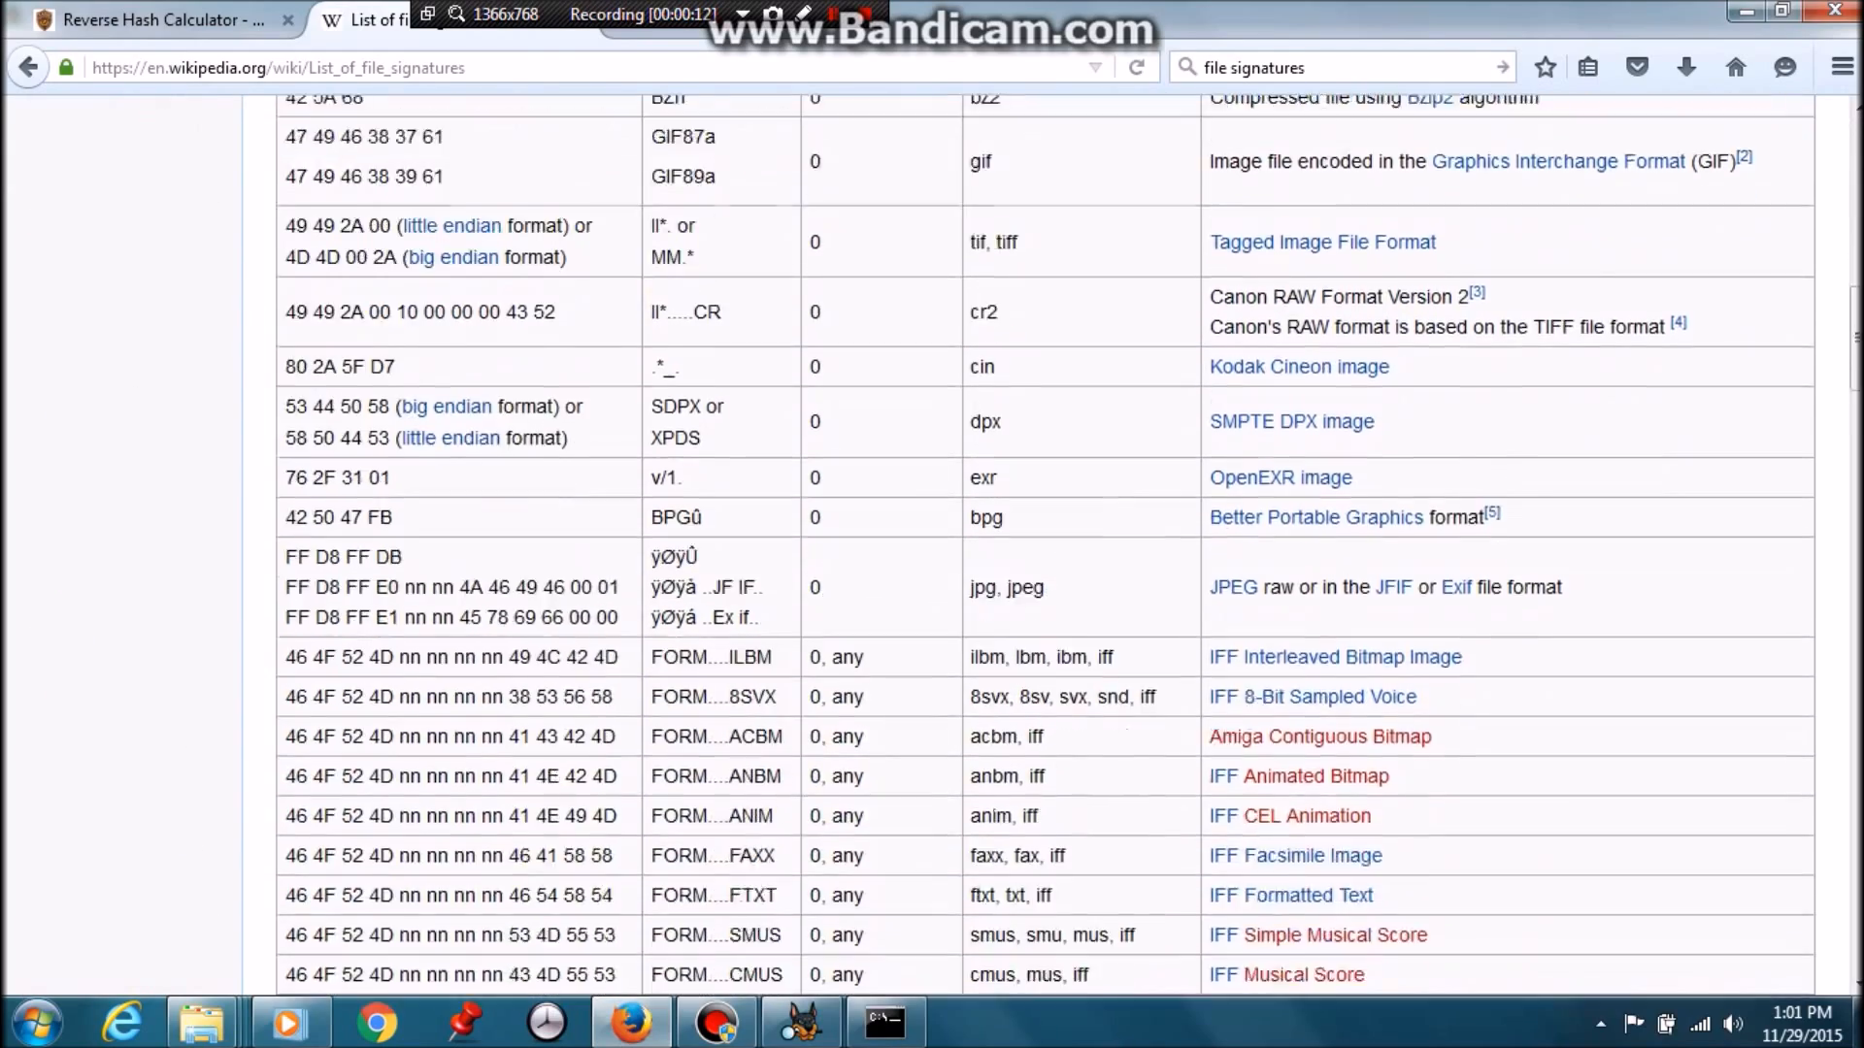
pyautogui.scroll(-12, 1044, 543)
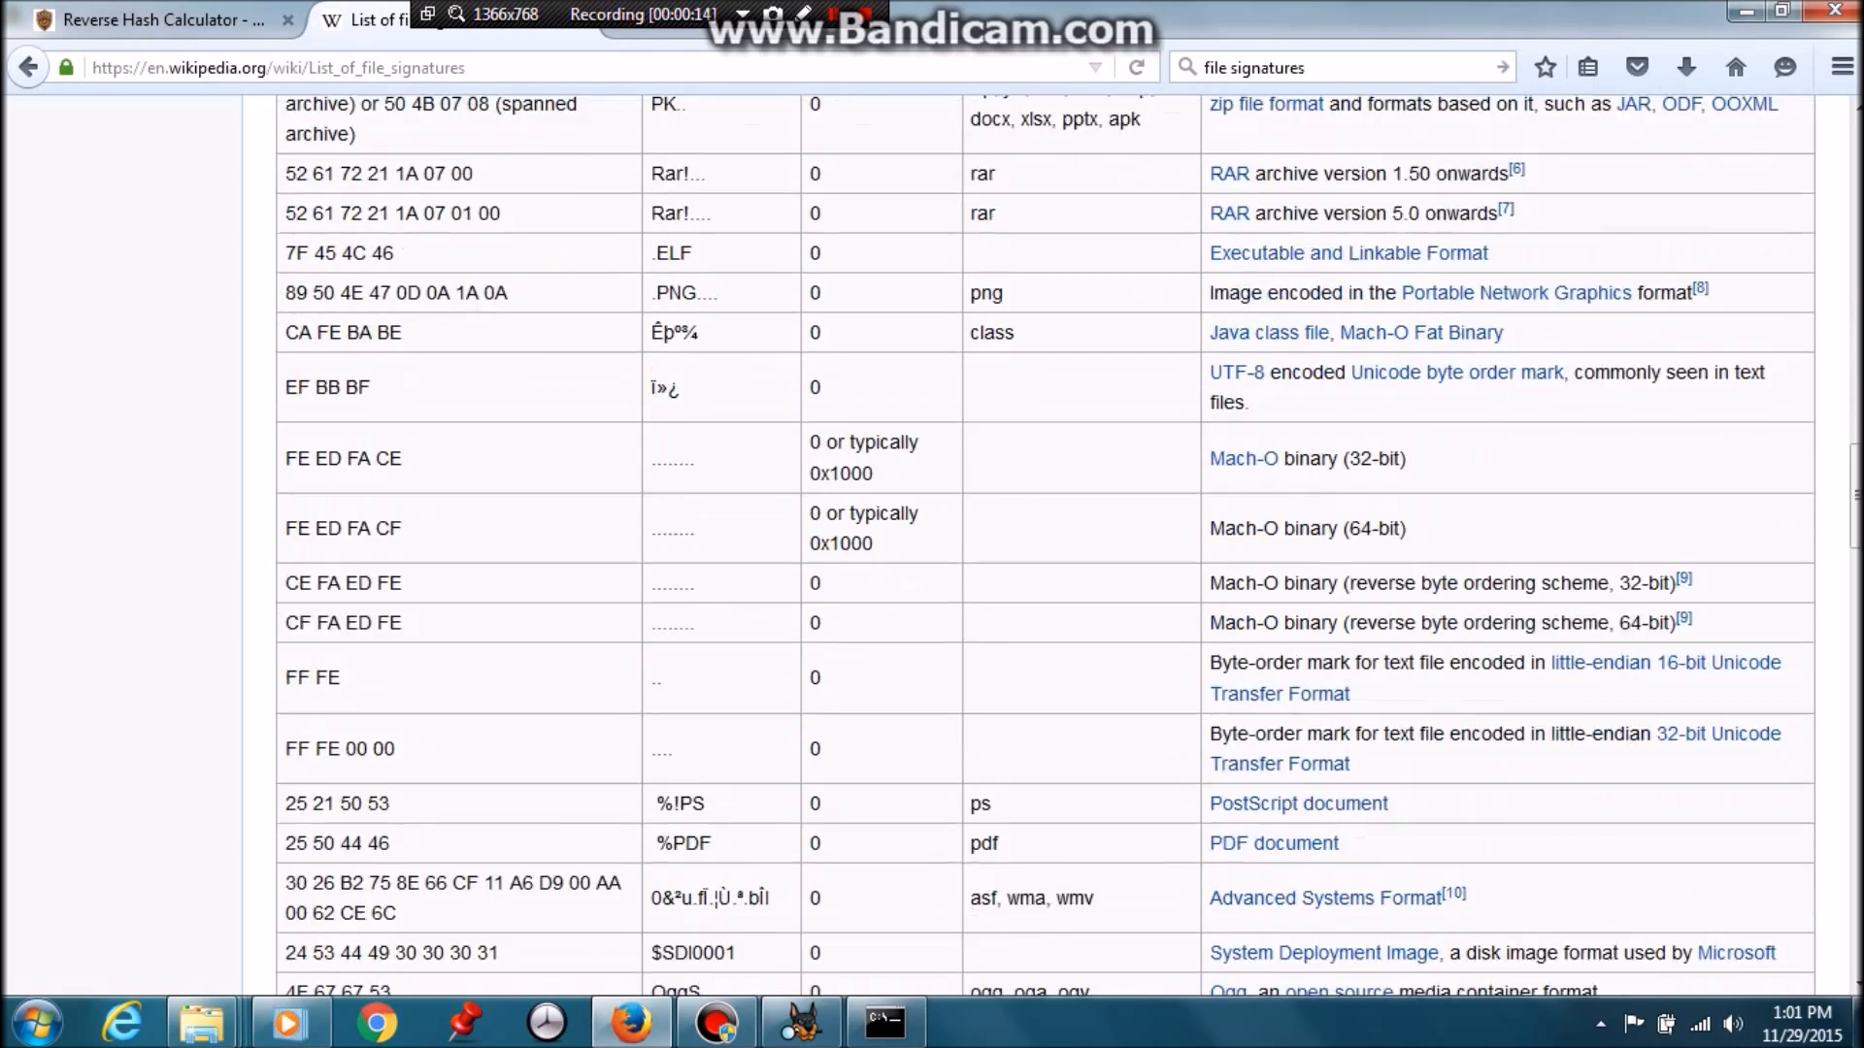
pyautogui.scroll(-3, 1045, 545)
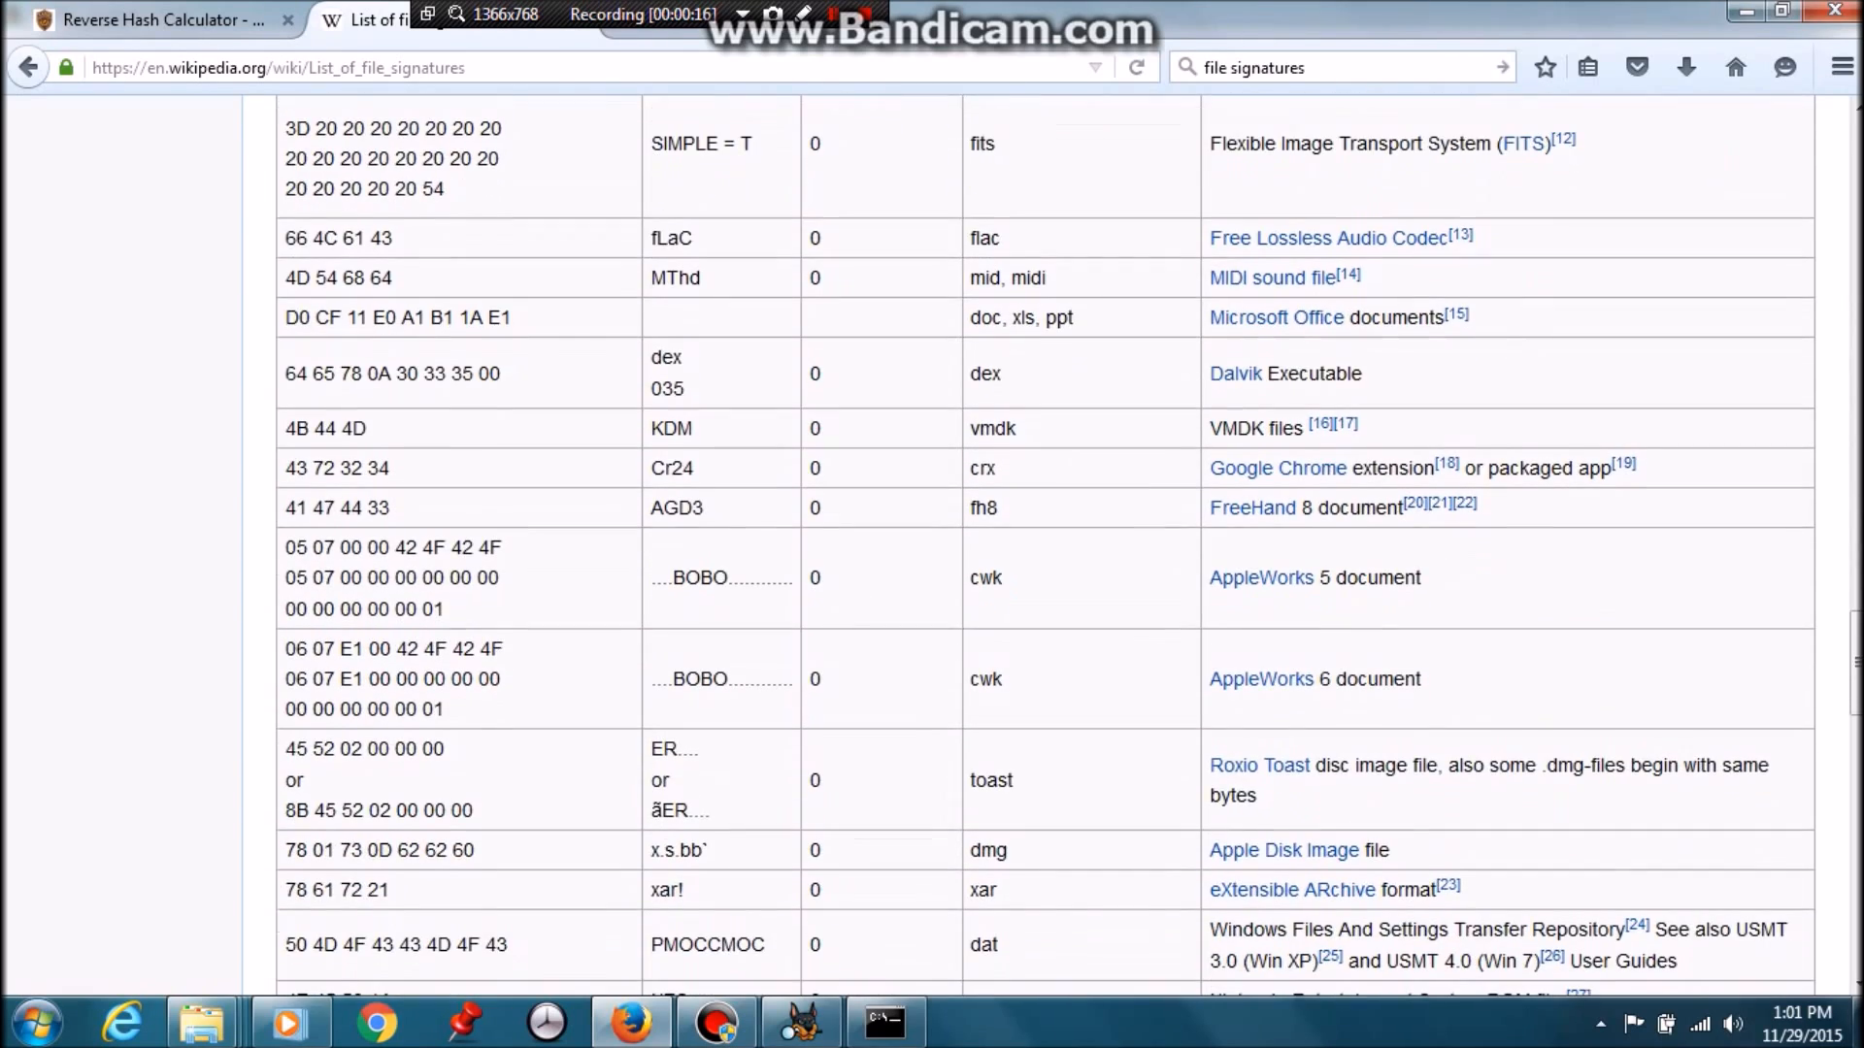
pyautogui.moveTo(283, 318); pyautogui.dragTo(513, 318)
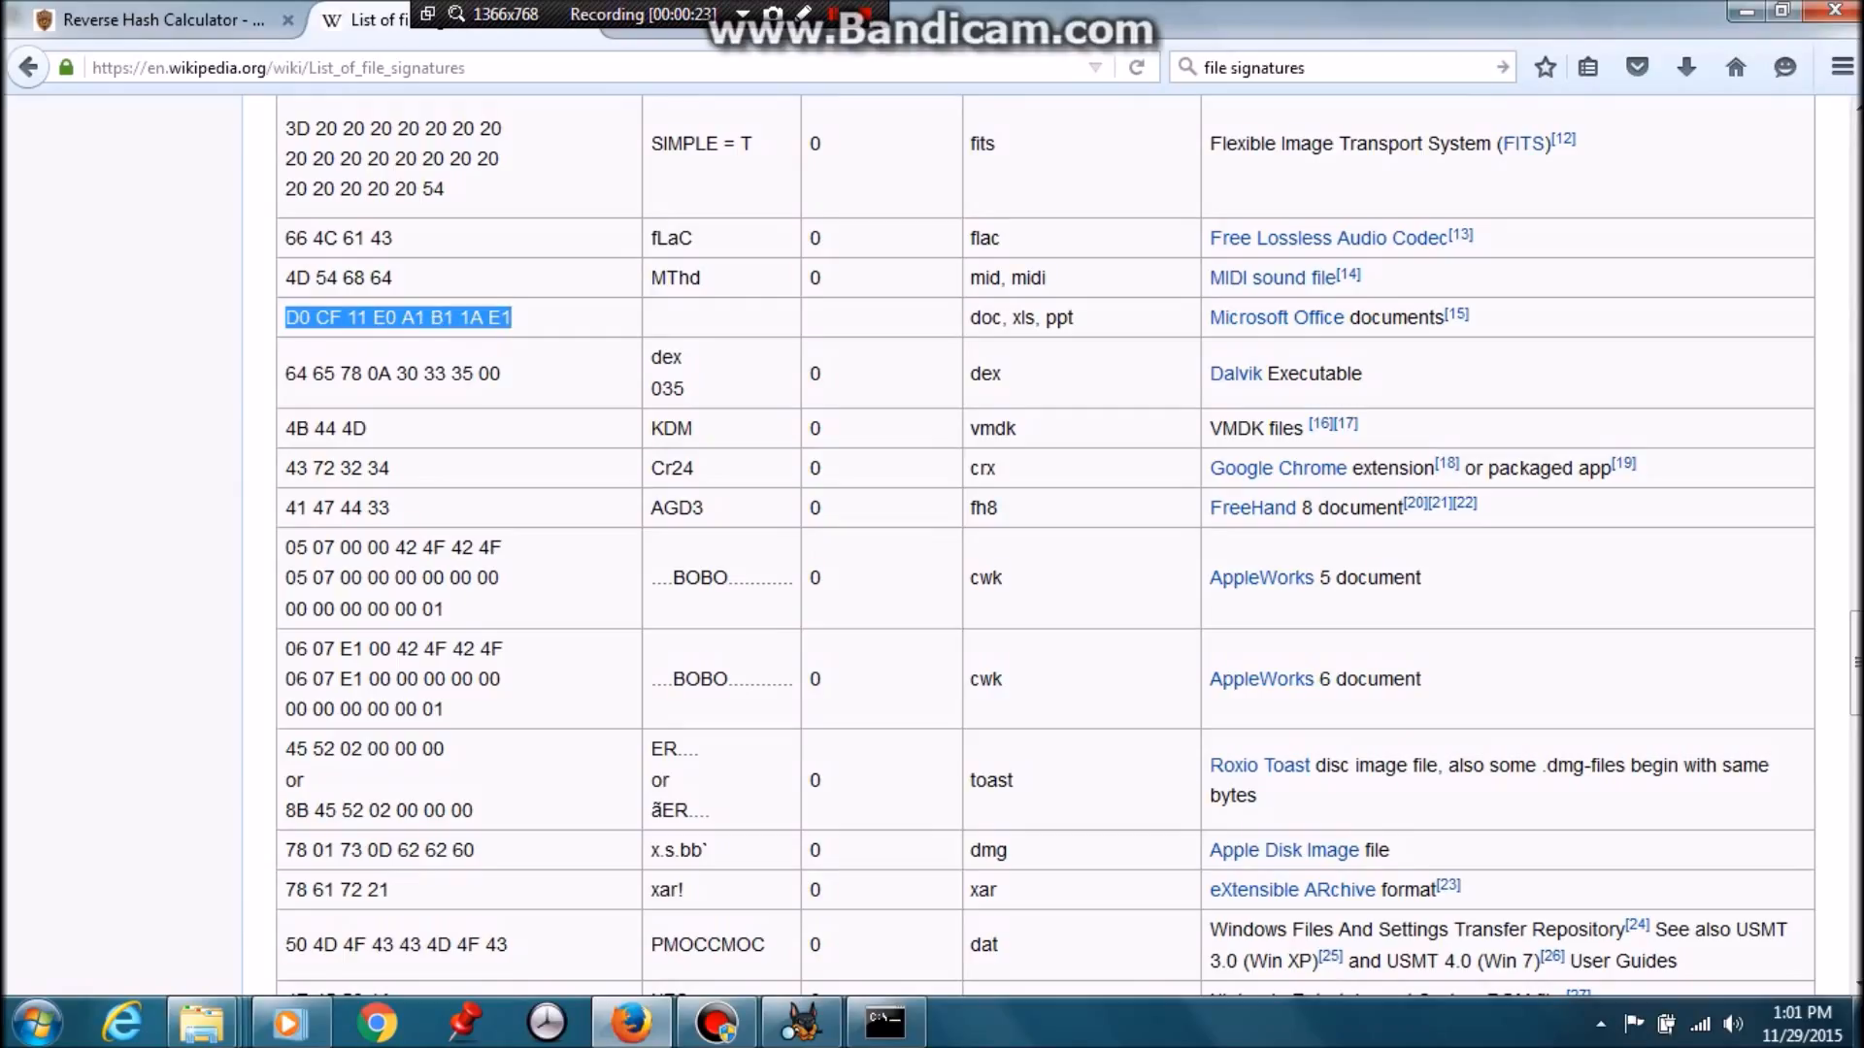
pyautogui.moveTo(801, 1024)
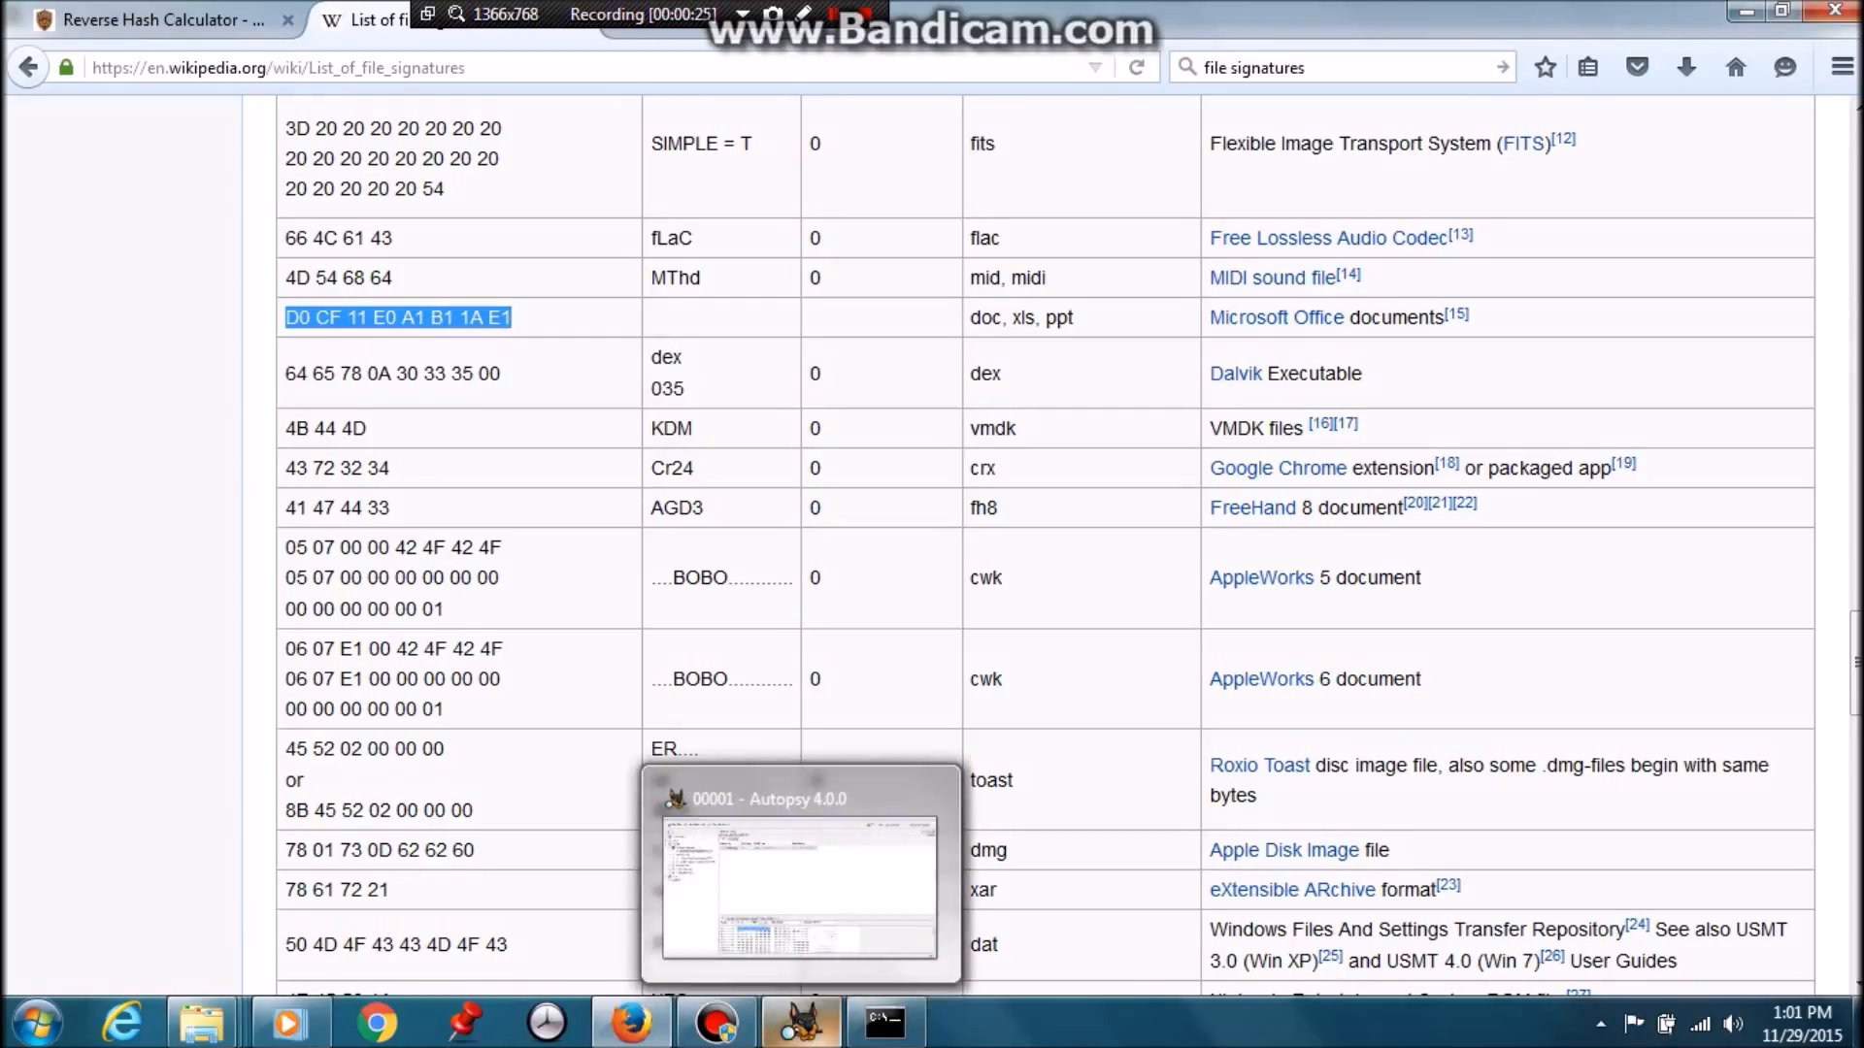
# Back in Autopsy, list thumbdrive.dd's 41 files and select deleted document 1.doc
pyautogui.click(800, 1024)
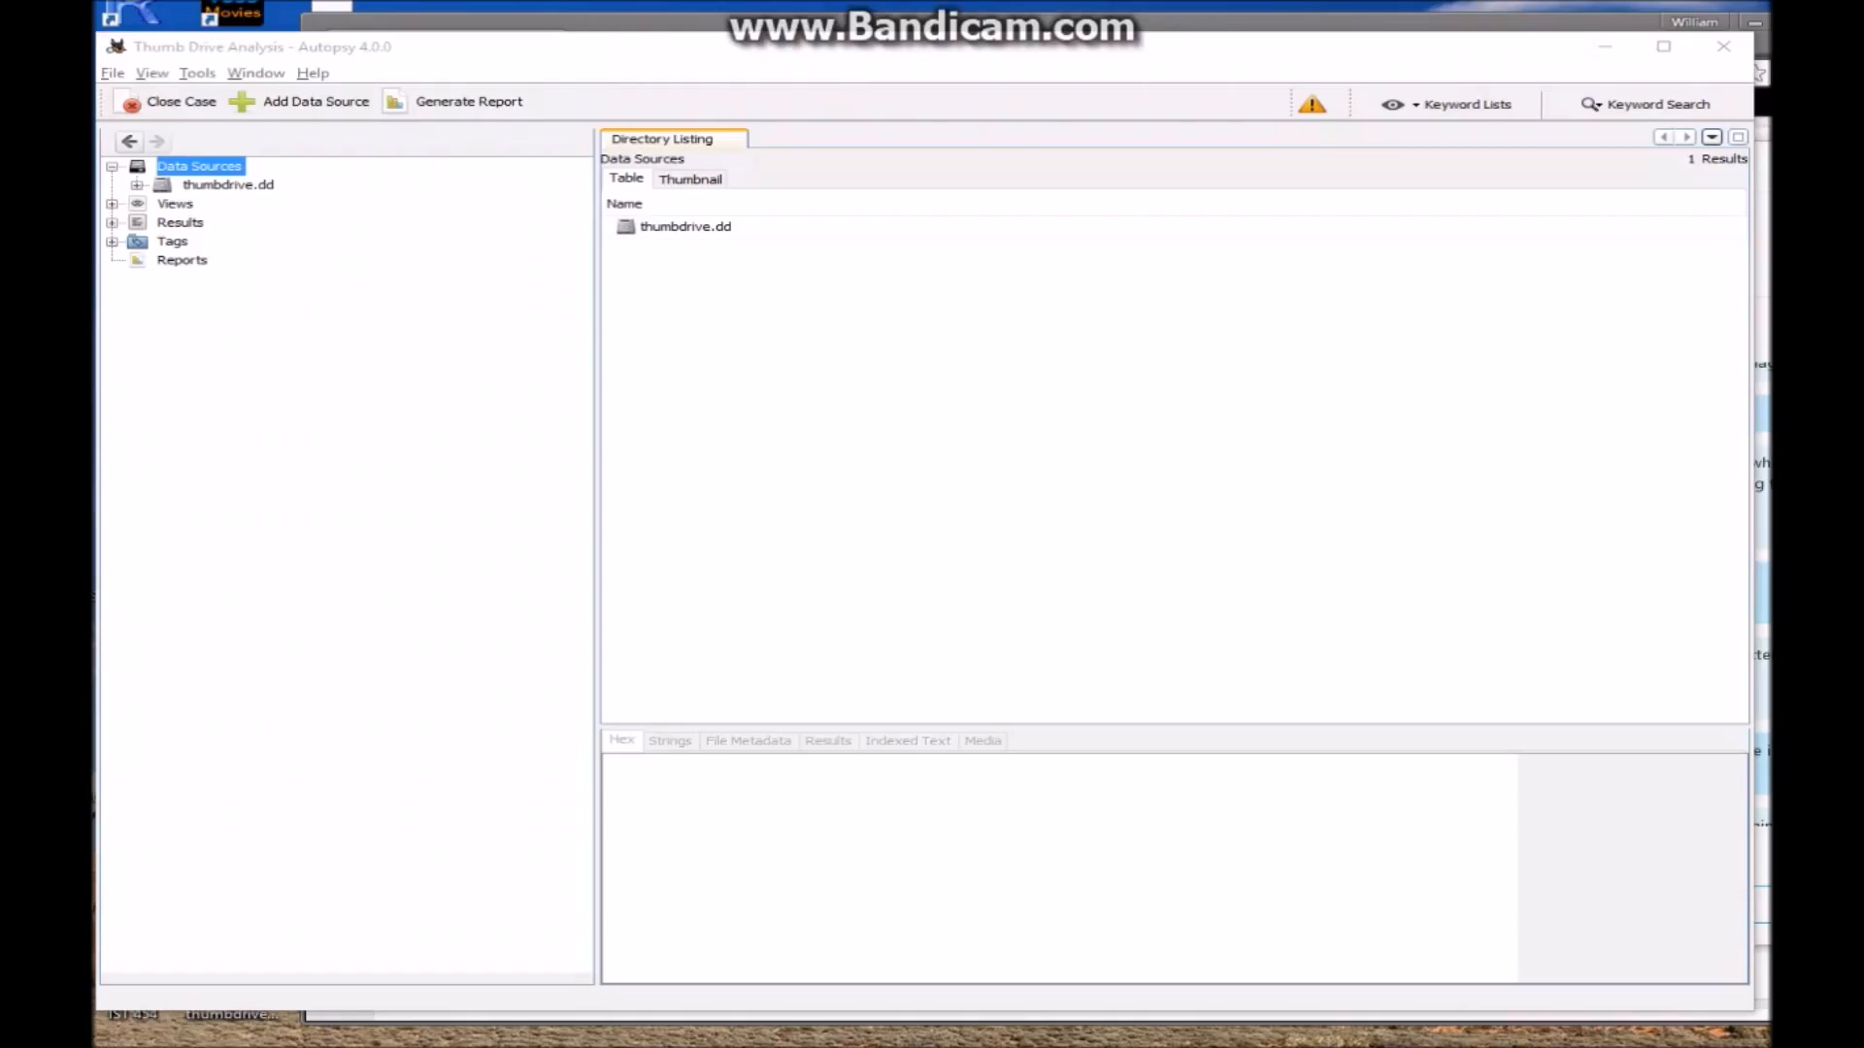
pyautogui.click(228, 184)
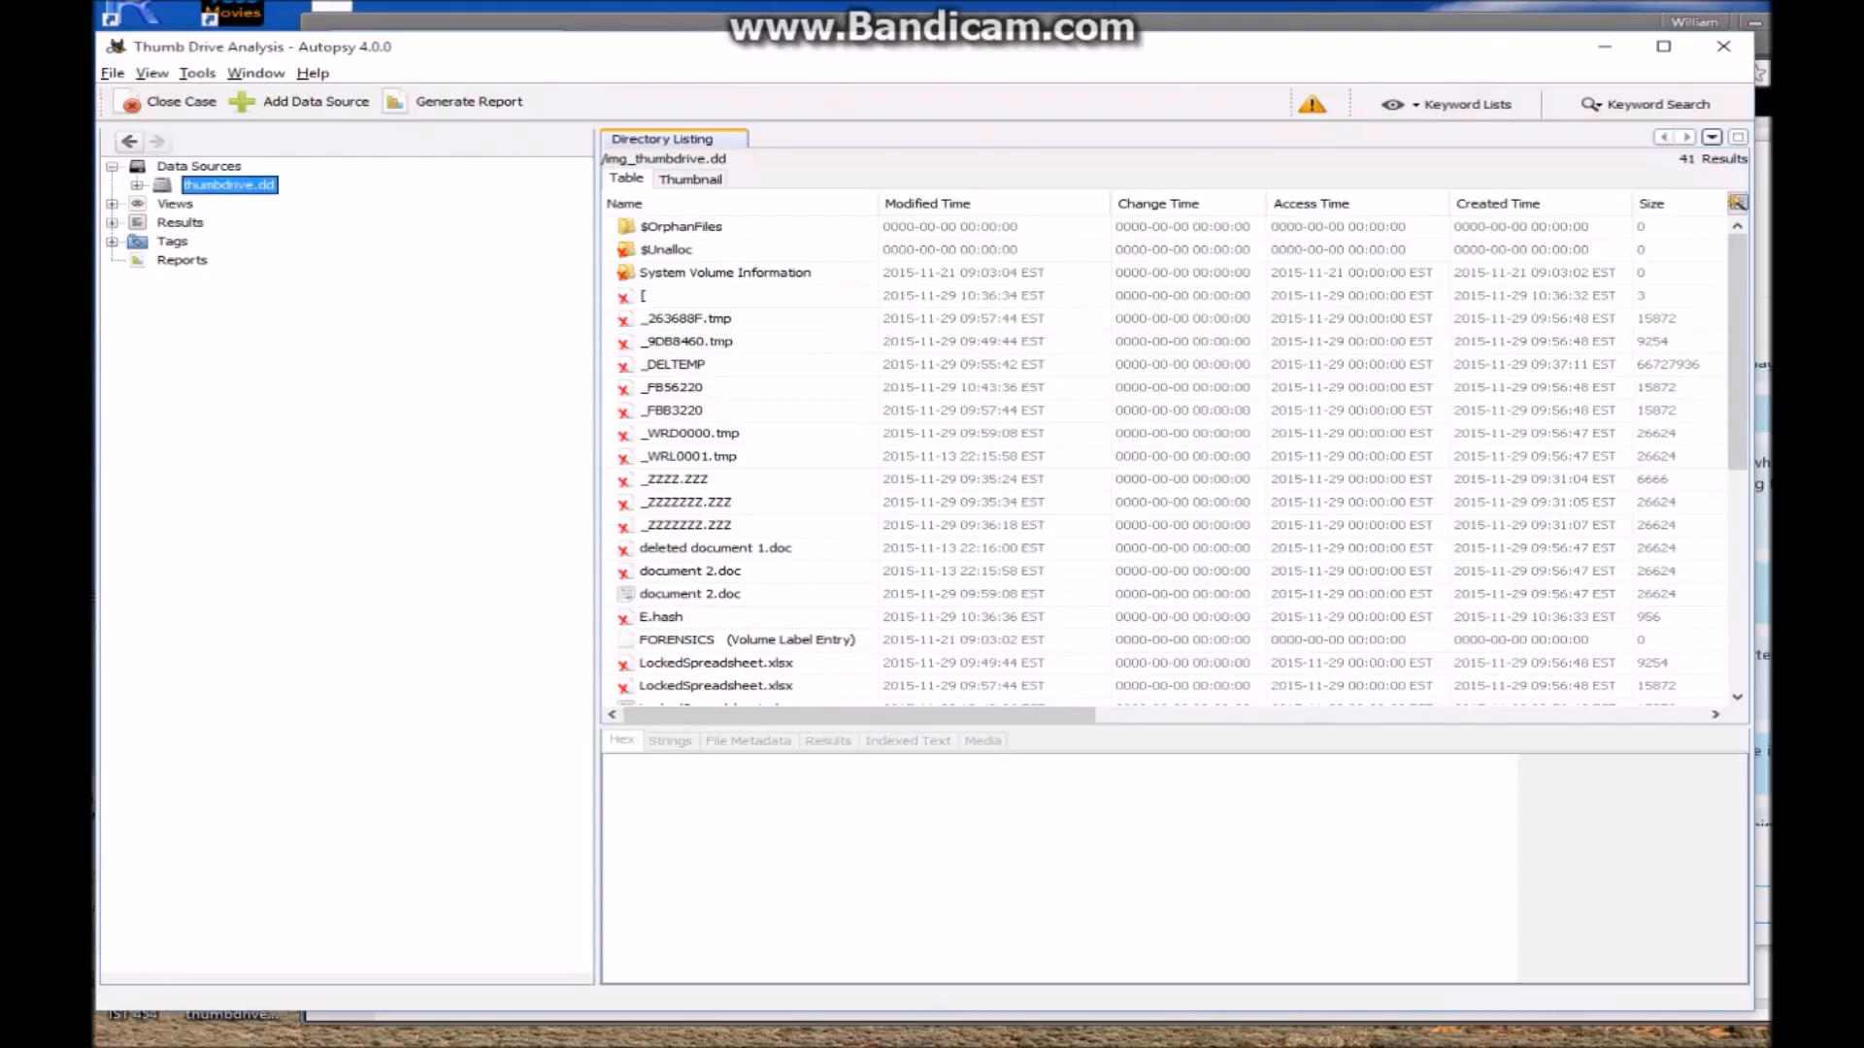
pyautogui.scroll(-3, 1165, 456)
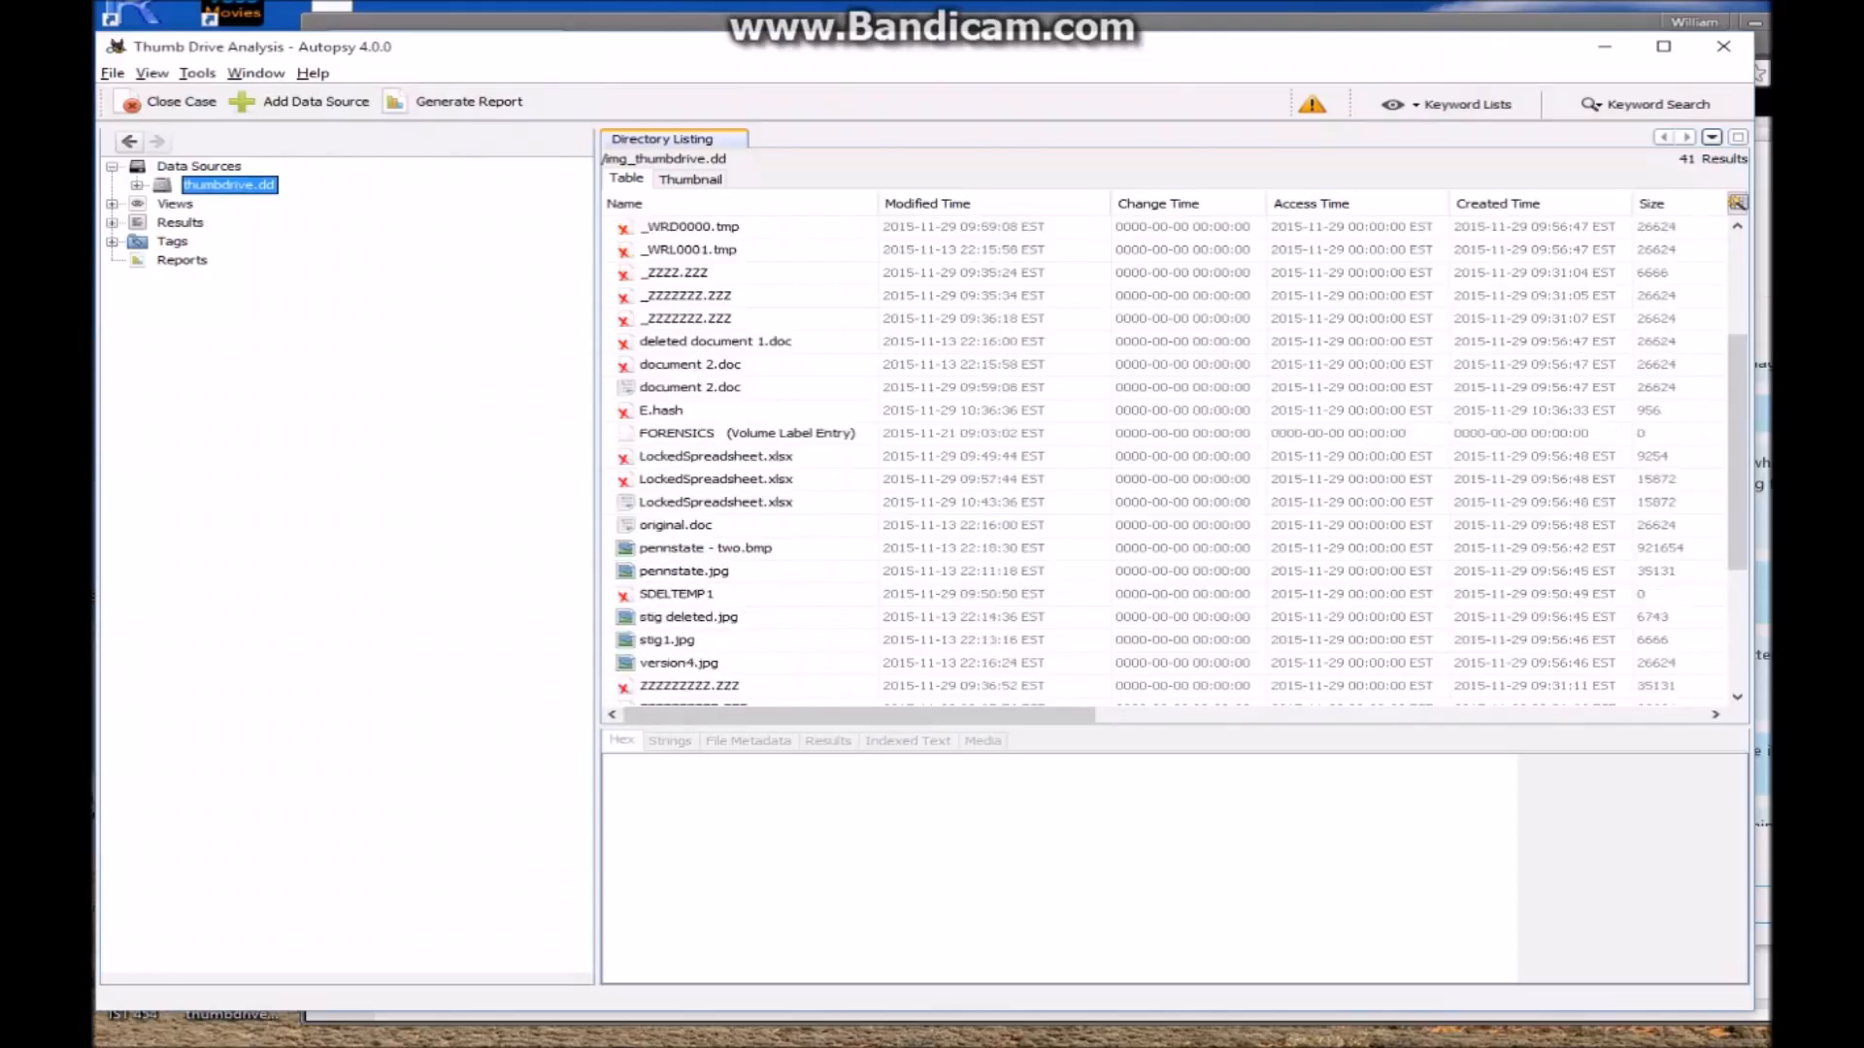
pyautogui.scroll(-3, 699, 273)
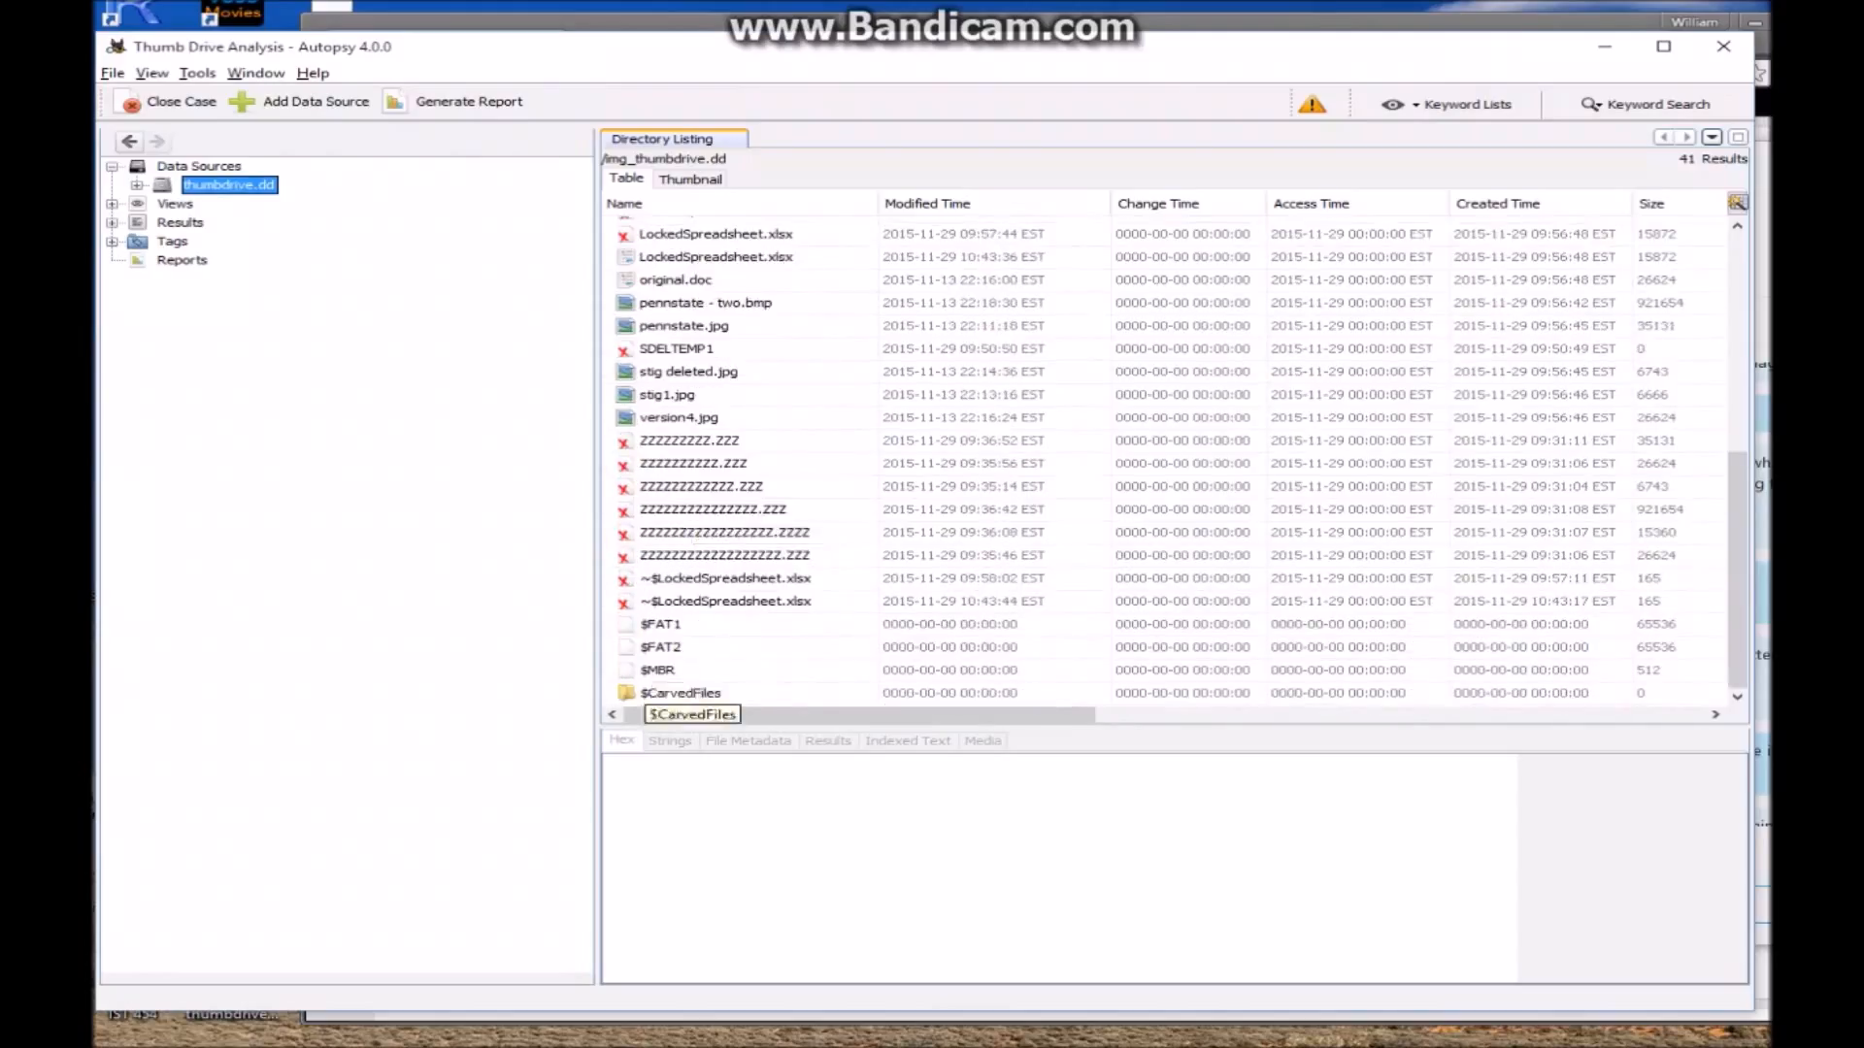
pyautogui.scroll(2, 689, 680)
pyautogui.scroll(5, 691, 660)
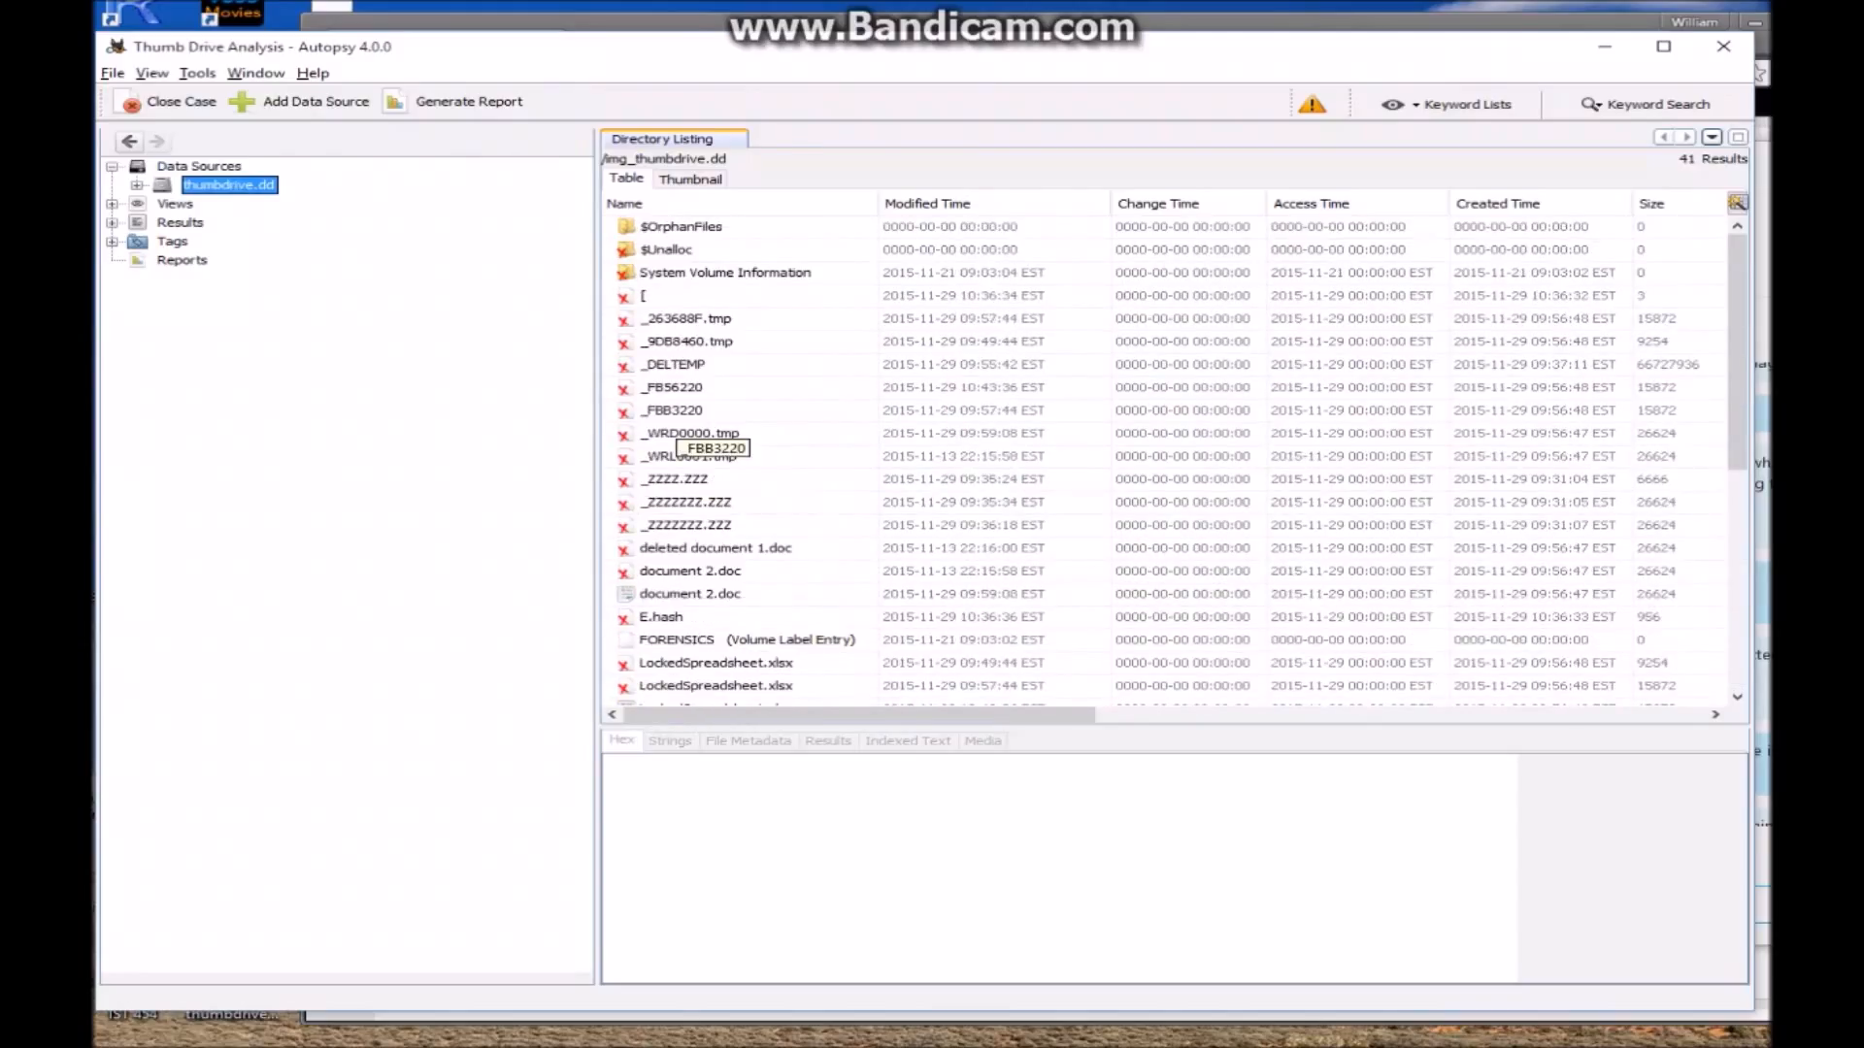
pyautogui.scroll(-3, 713, 442)
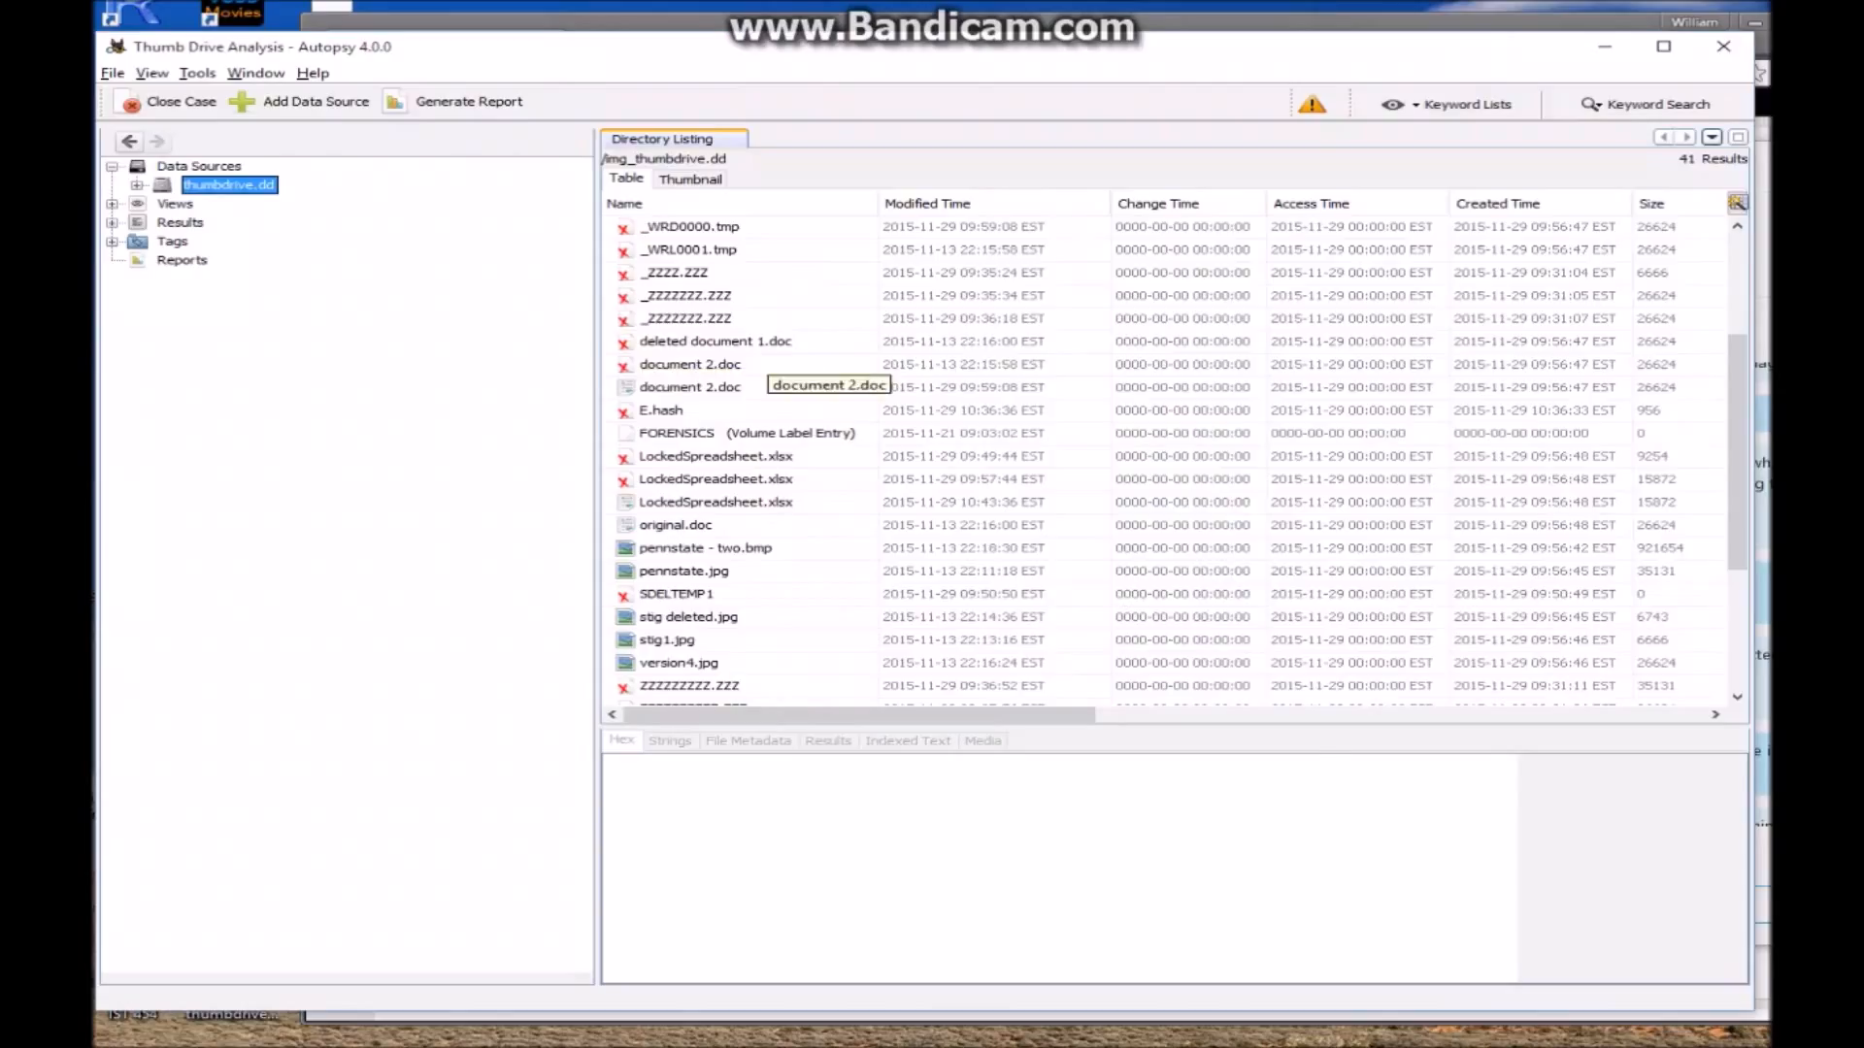
pyautogui.click(748, 343)
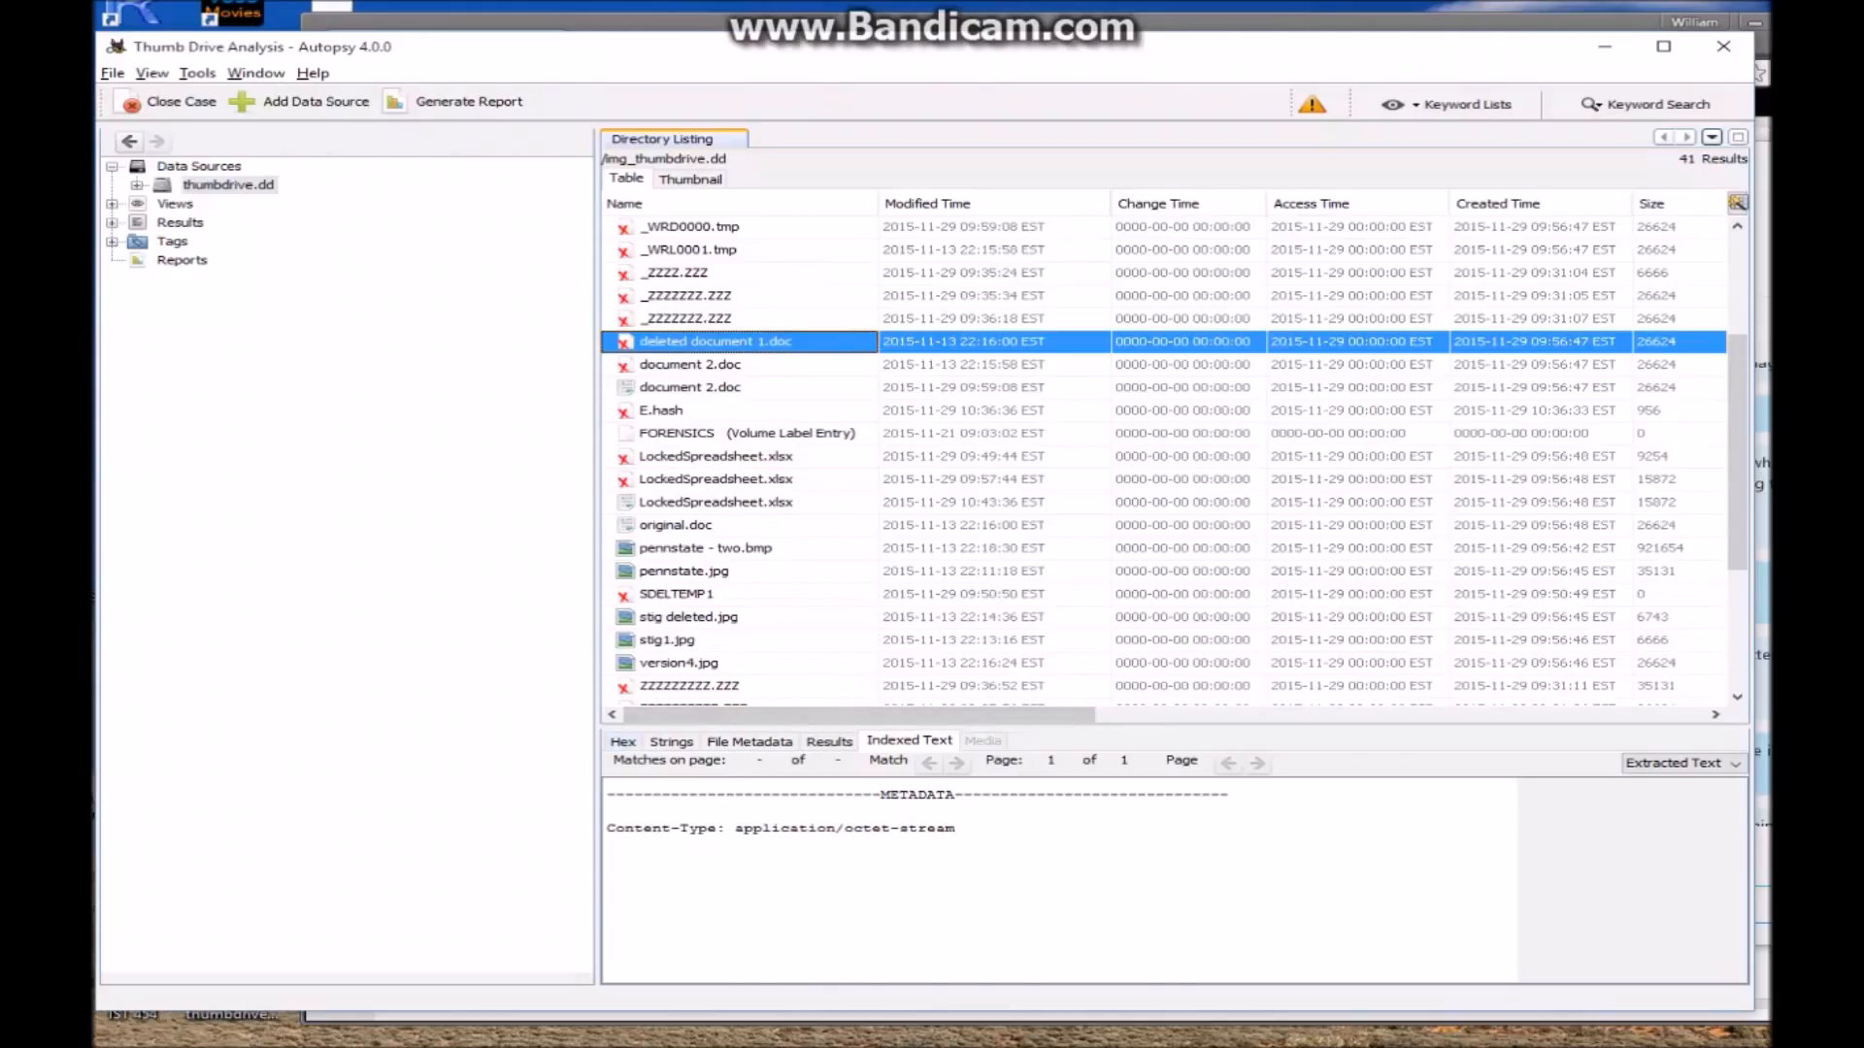
# Scroll the Hex view of deleted document 1.doc to find its Lorem ipsum text
pyautogui.click(624, 742)
pyautogui.scroll(-10, 1165, 883)
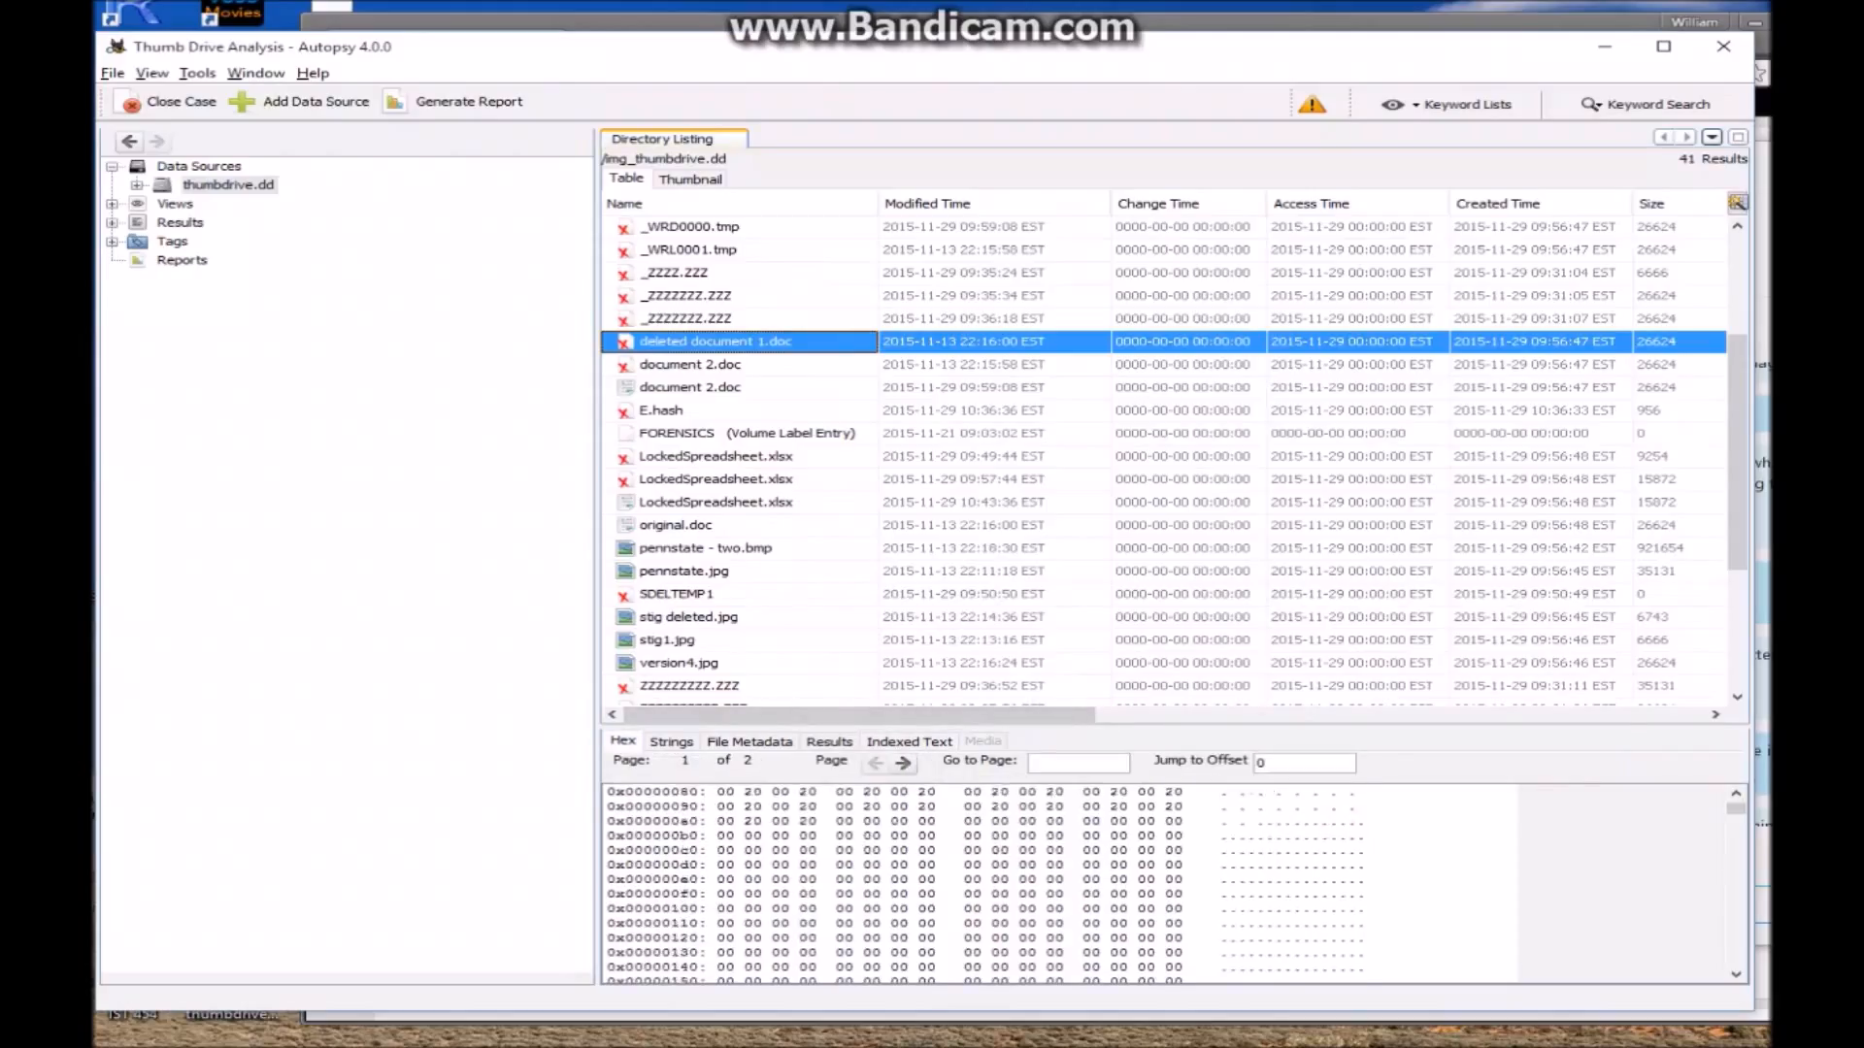
pyautogui.scroll(-20, 1165, 884)
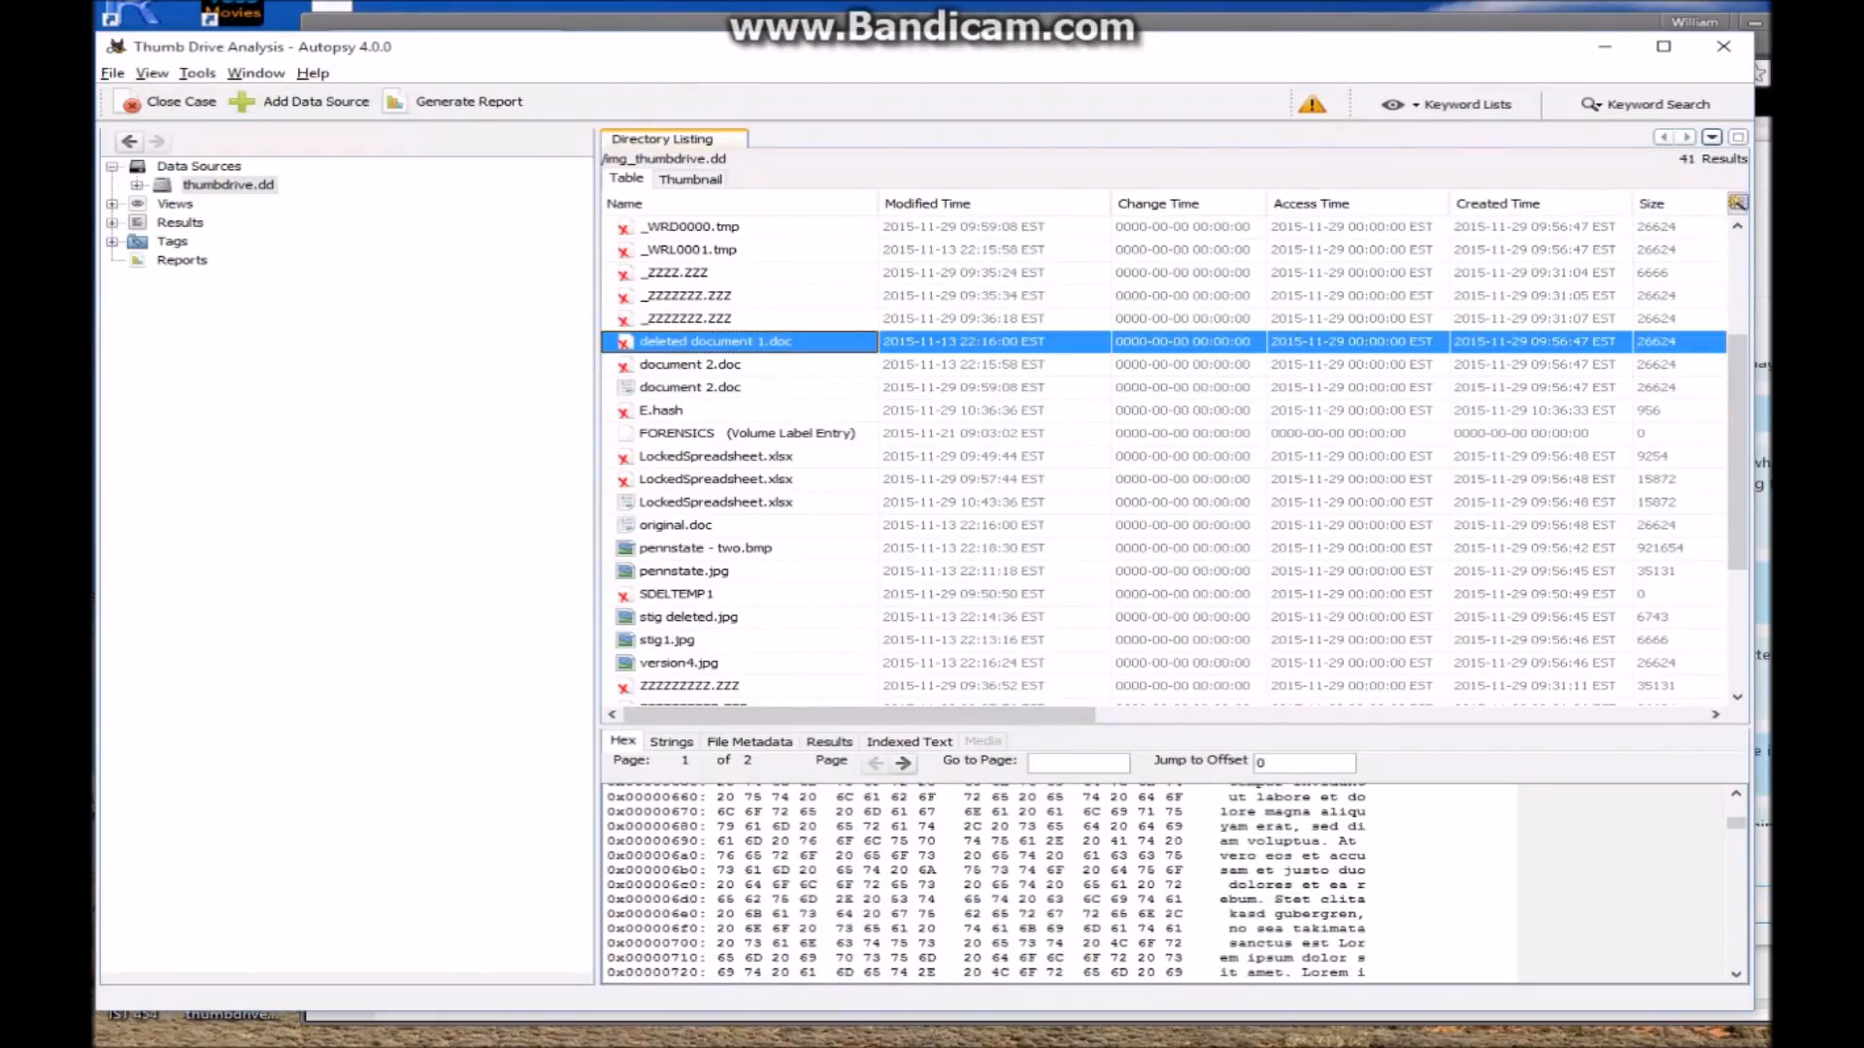
pyautogui.scroll(3, 1165, 883)
pyautogui.scroll(-3, 1165, 883)
# Extract deleted document 1.doc to the Export folder, overwriting the existing copy
pyautogui.rightClick(722, 339)
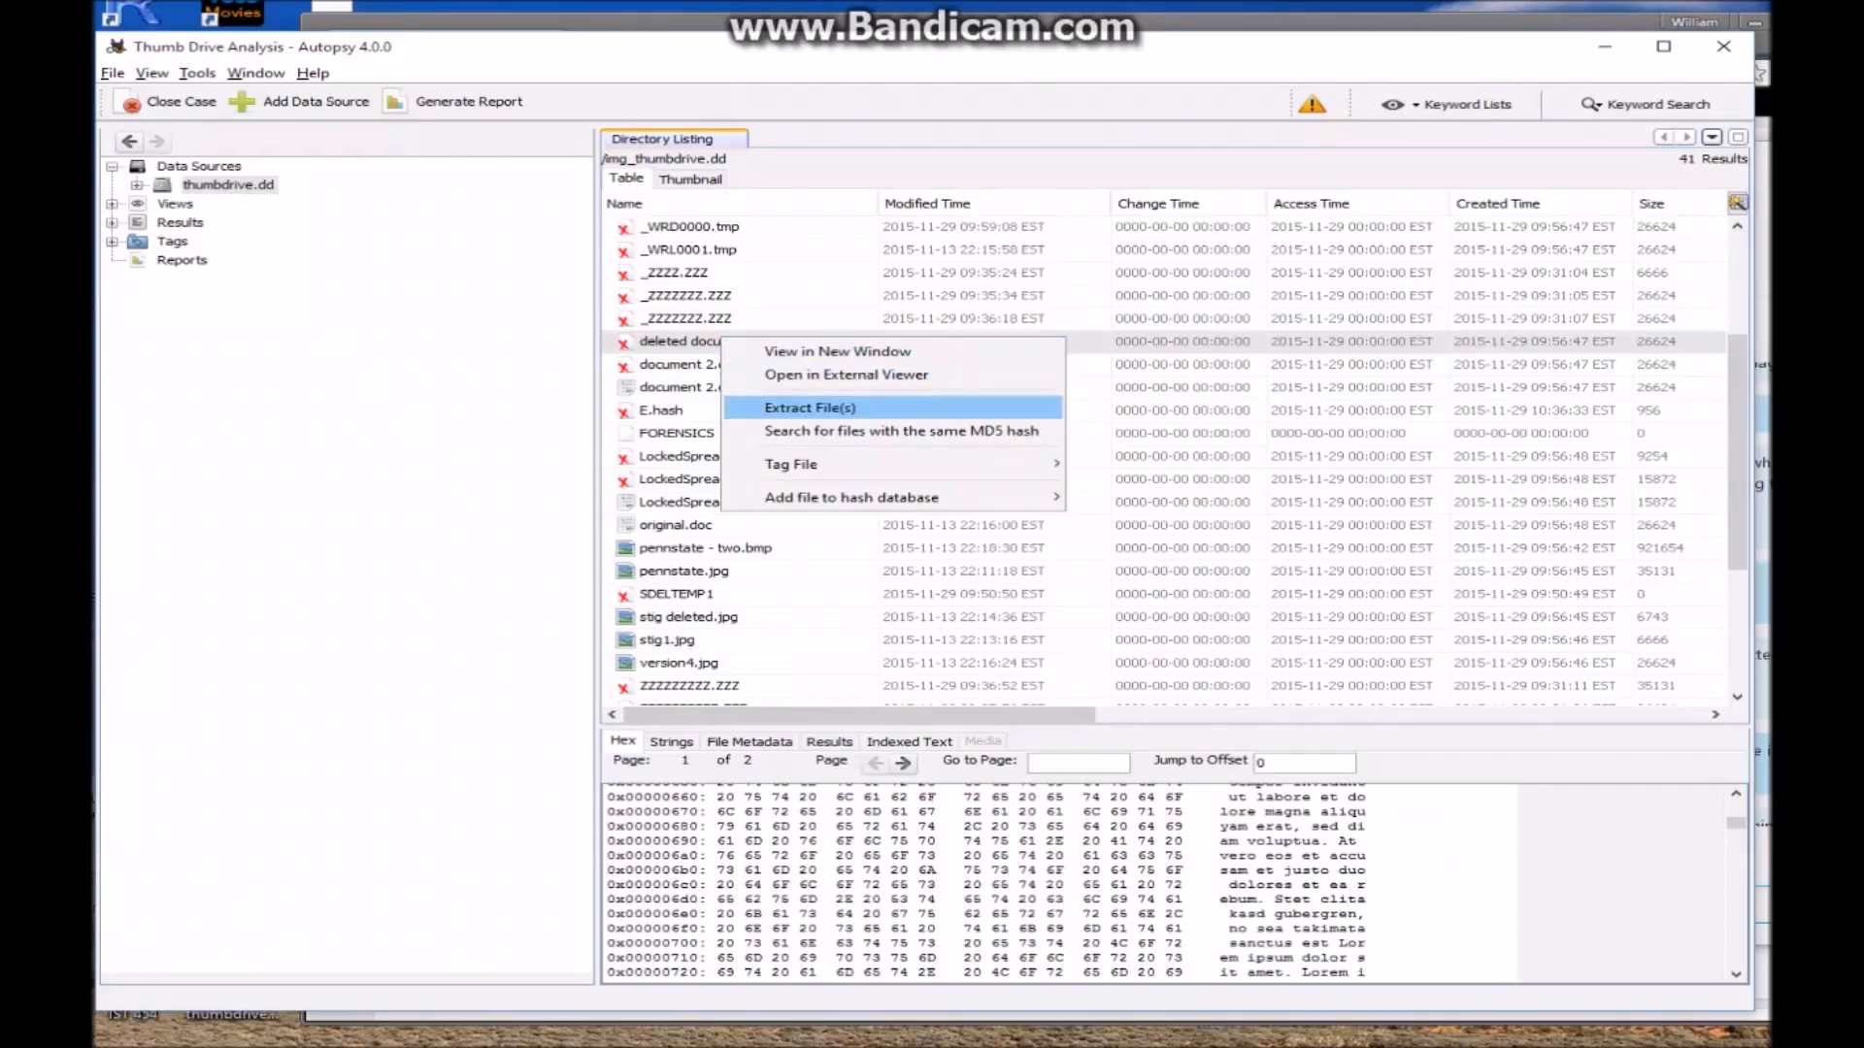
pyautogui.click(809, 408)
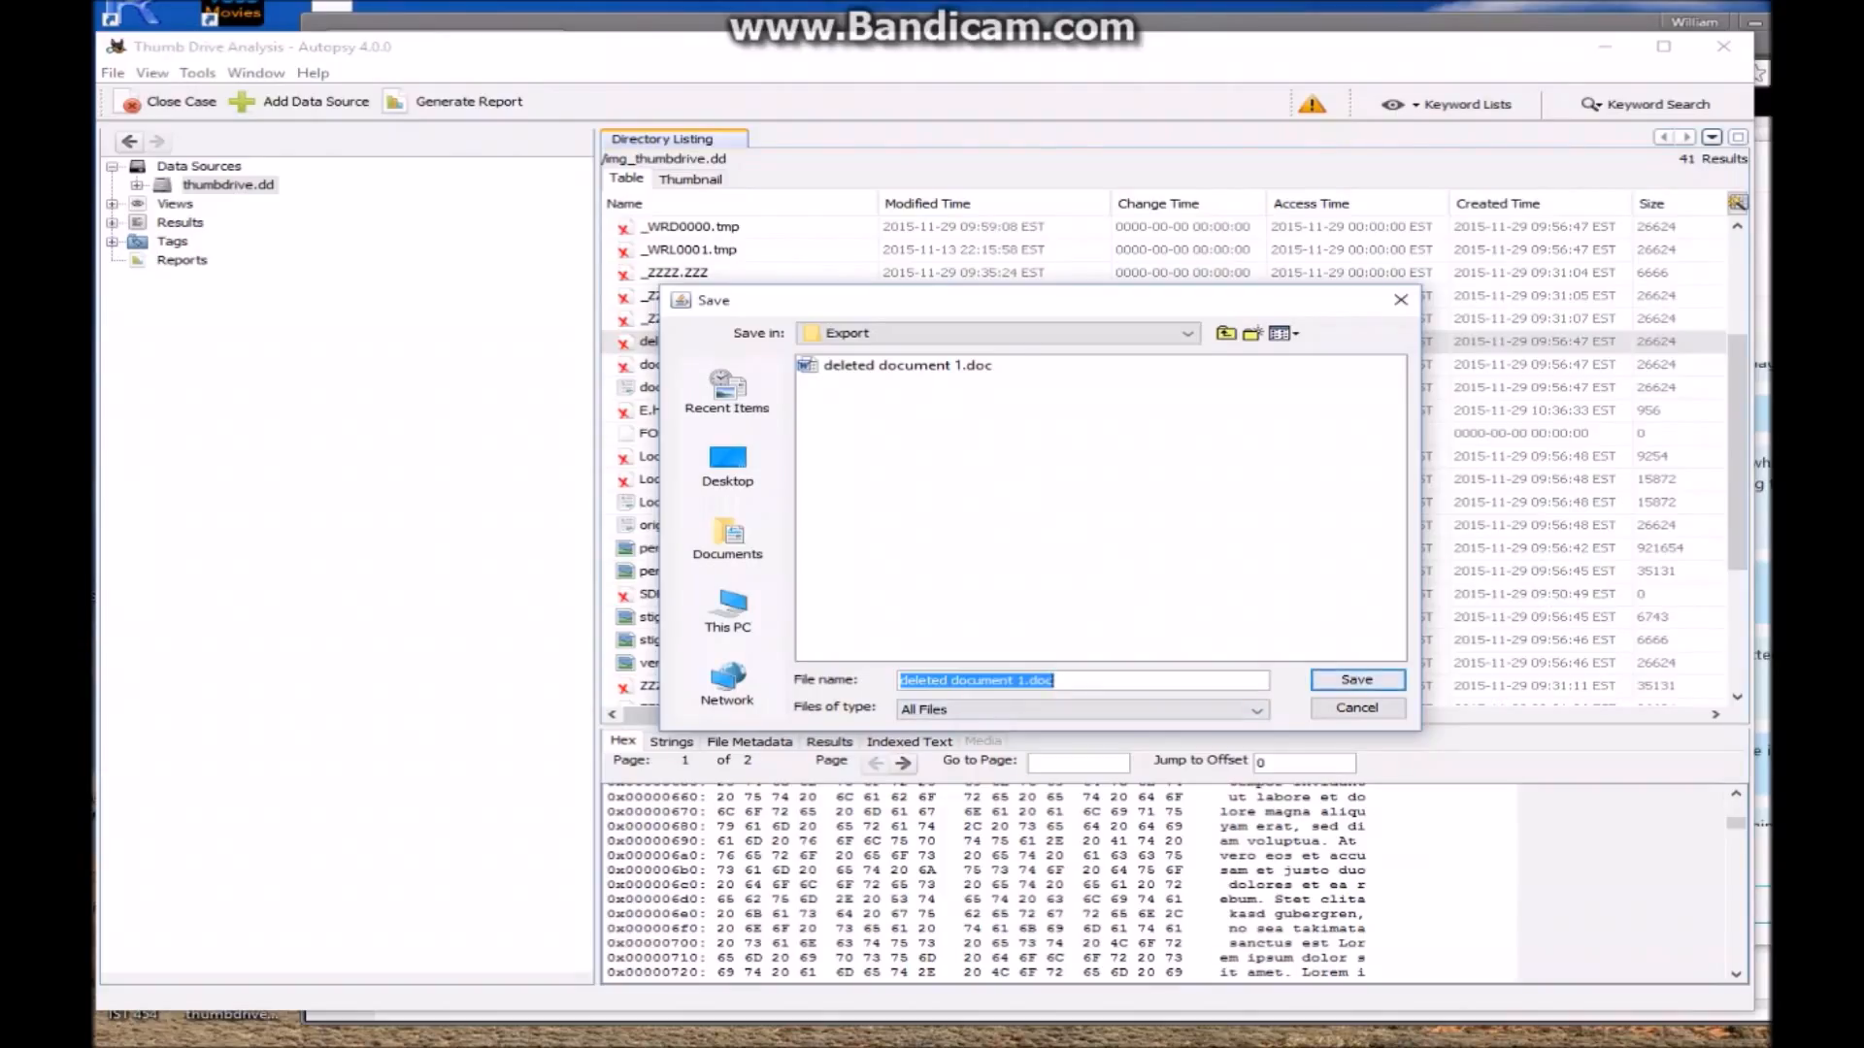
pyautogui.click(907, 366)
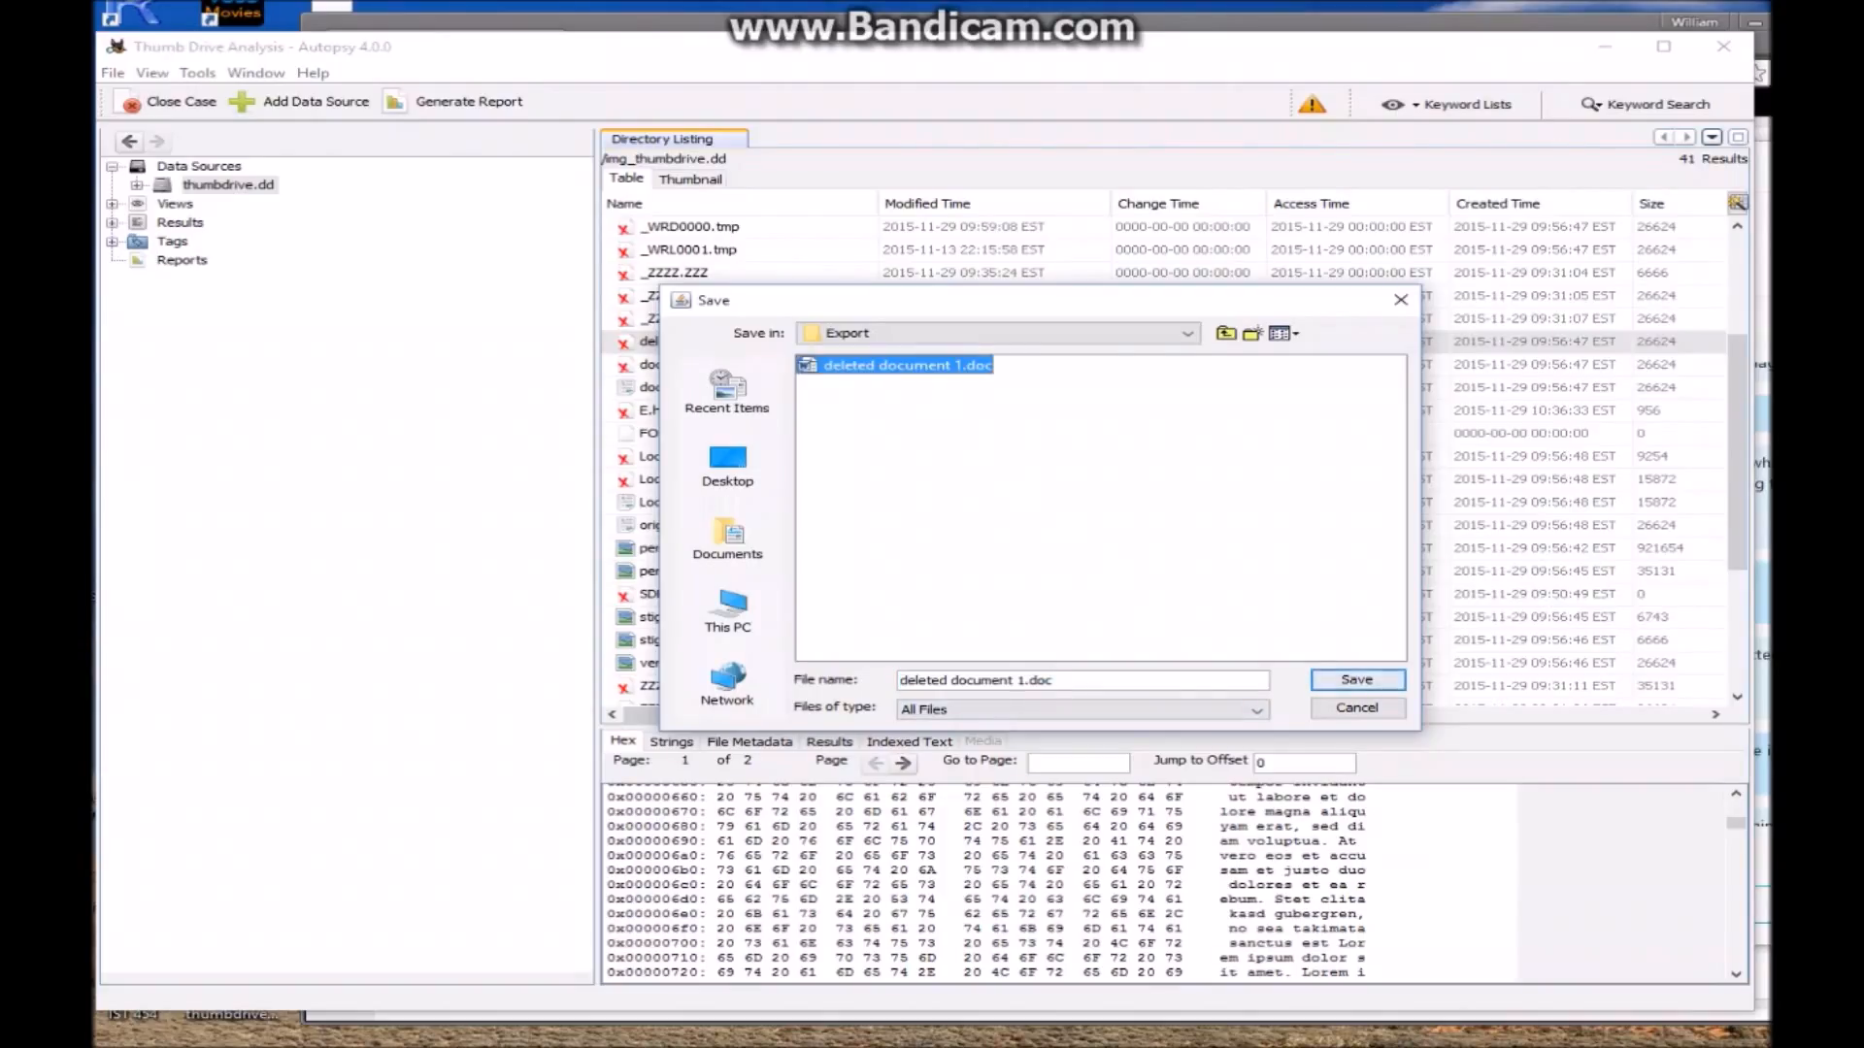
pyautogui.click(1357, 681)
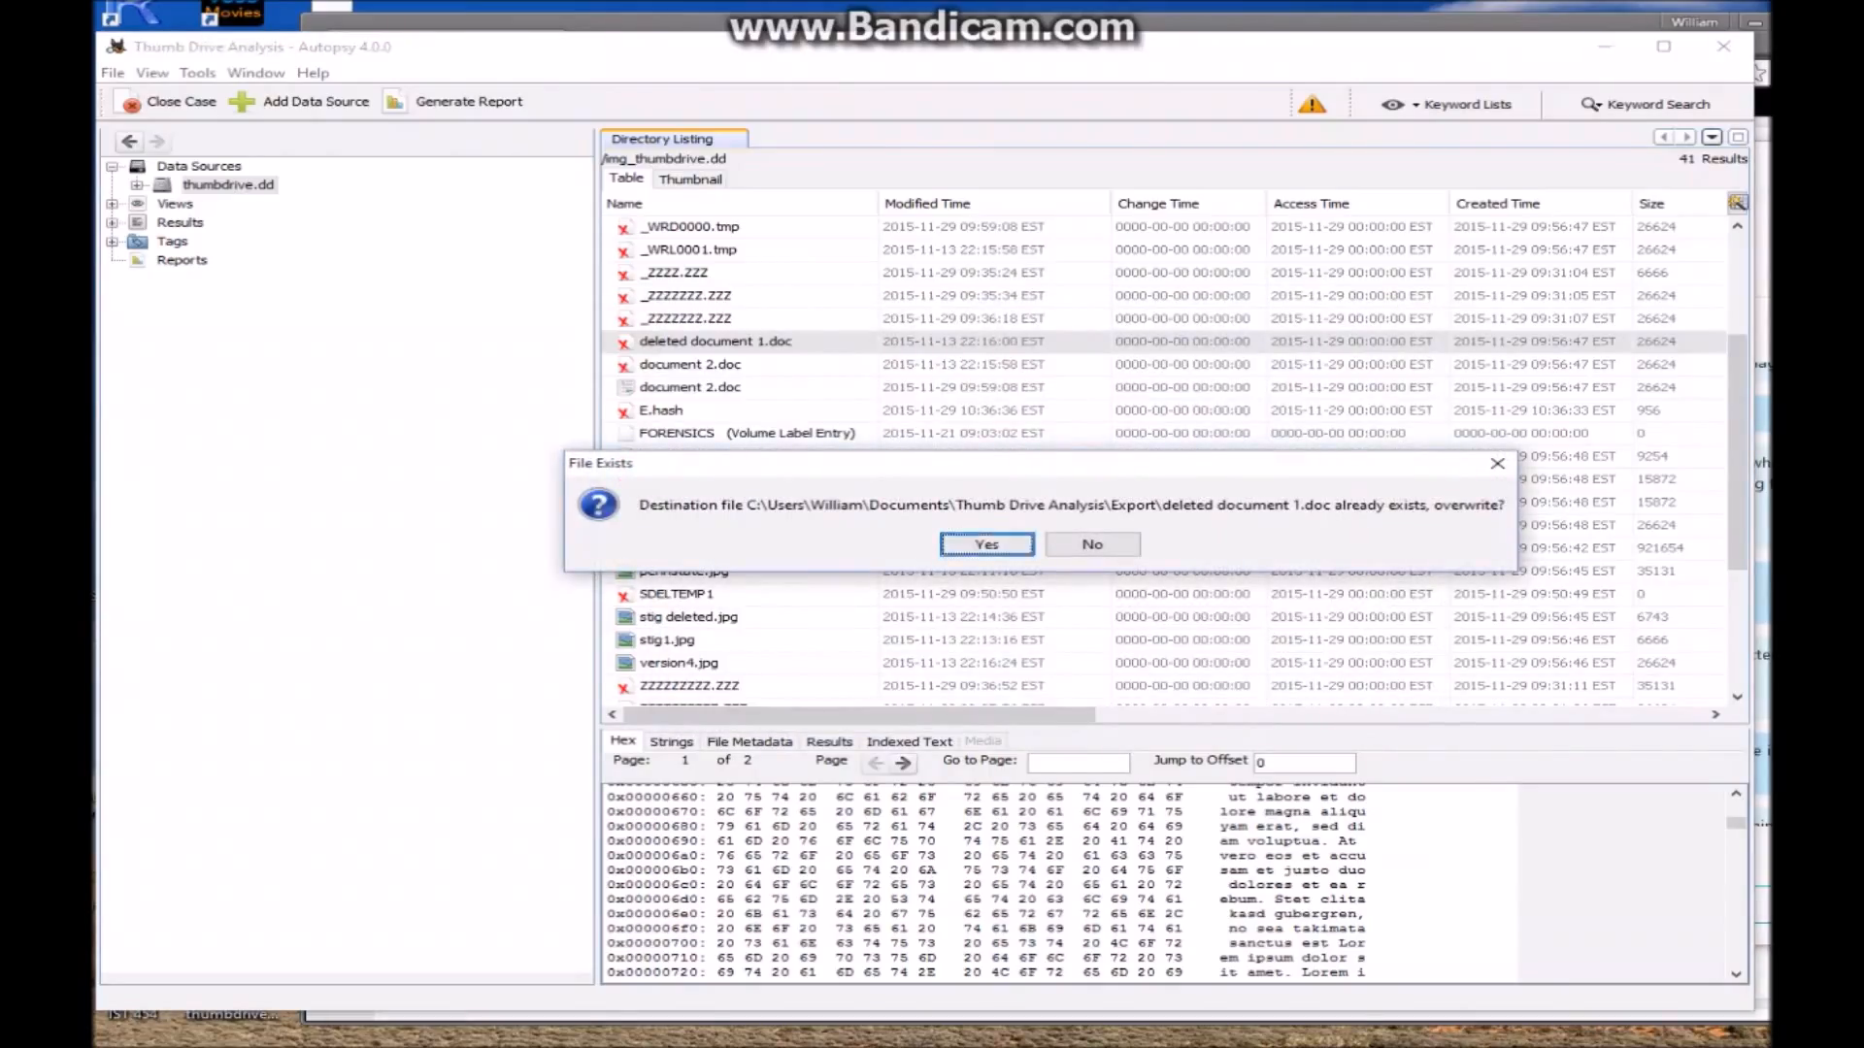
pyautogui.click(986, 545)
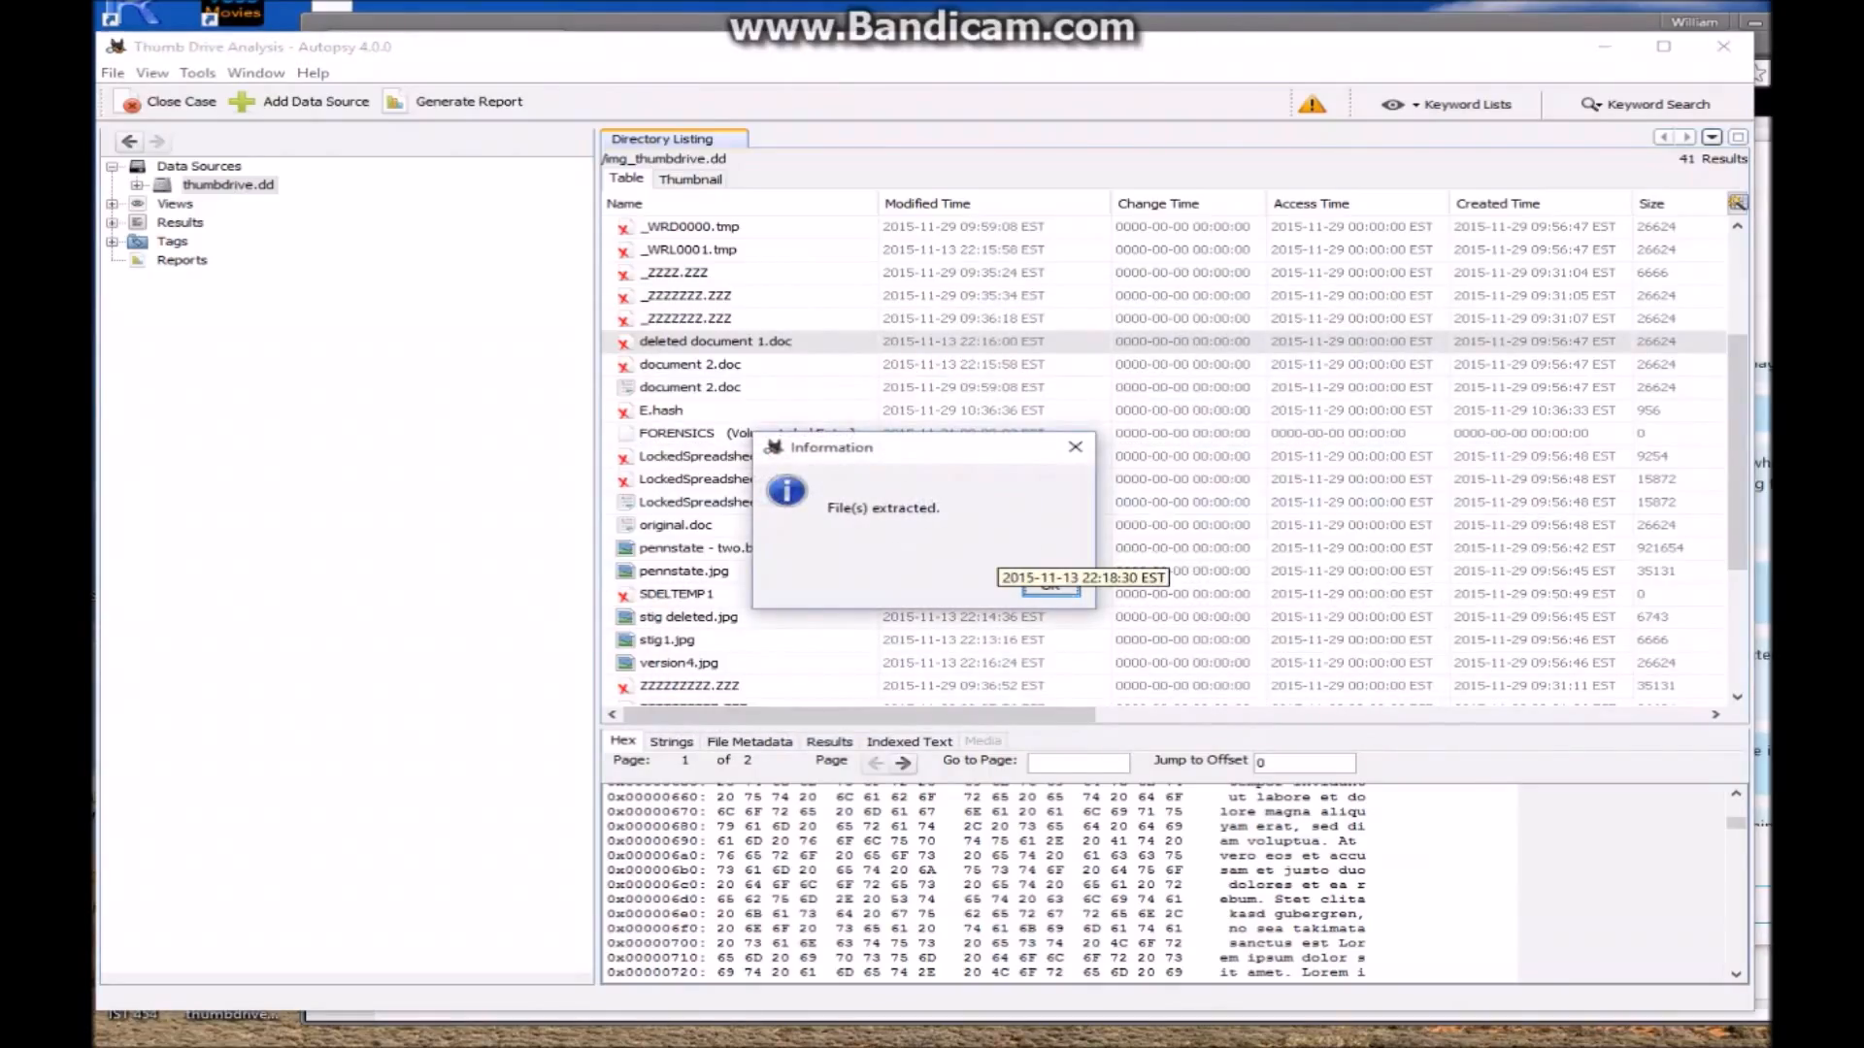
pyautogui.click(1050, 591)
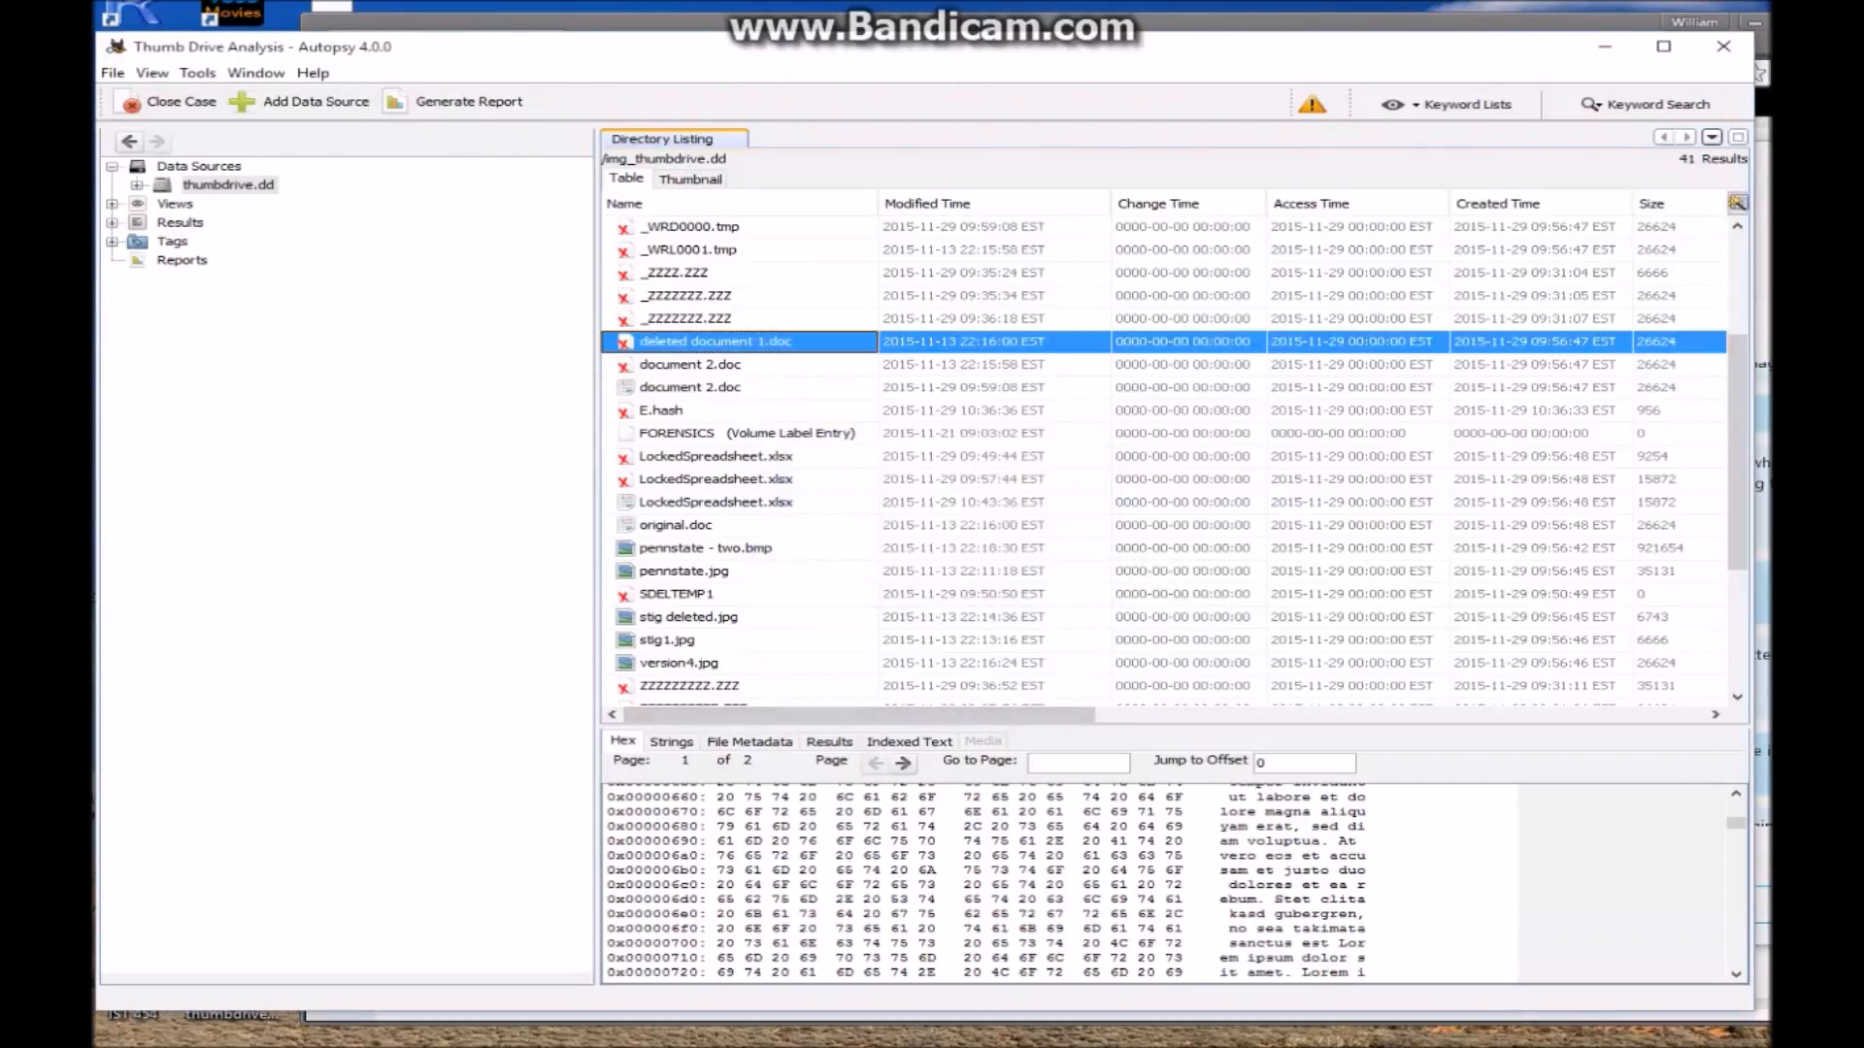
# Open deleted document 1.doc from Documents > Thumb Drive Analysis > Export in Word
pyautogui.hotkey('alt', 'Tab')
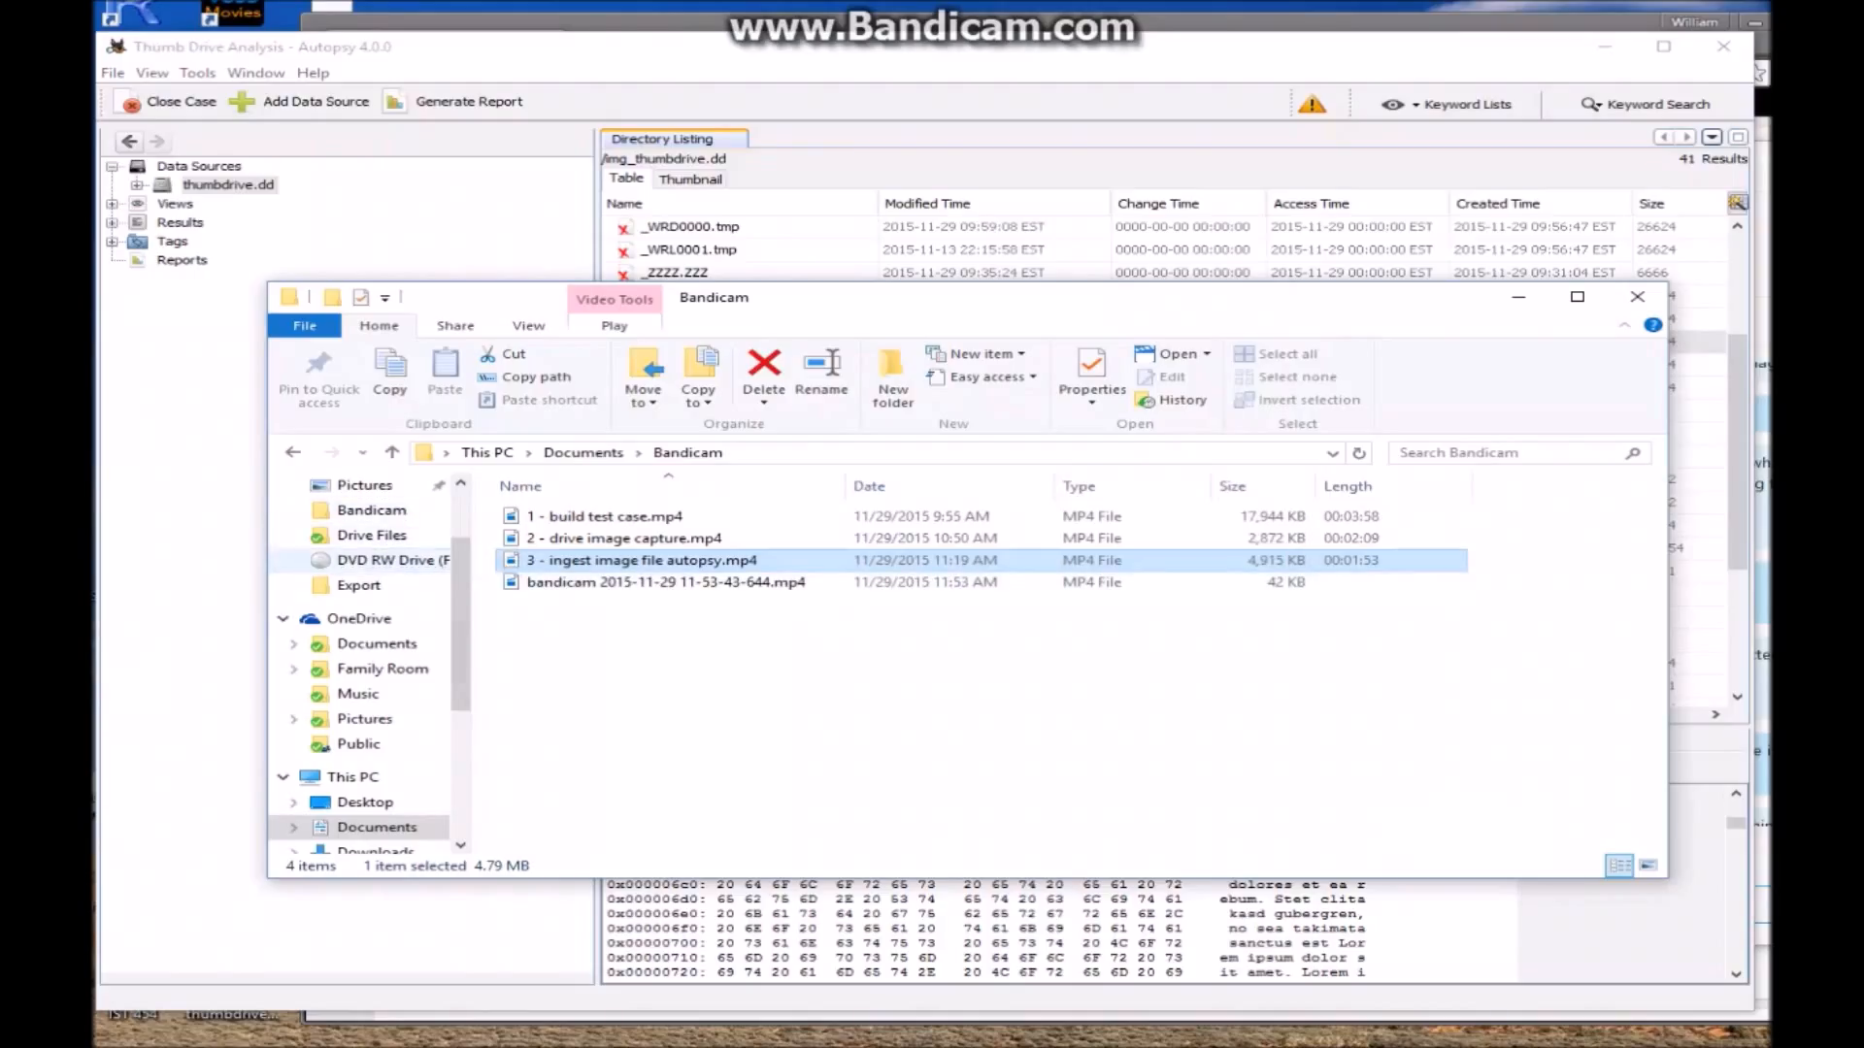
pyautogui.scroll(-1, 369, 660)
pyautogui.scroll(4, 369, 660)
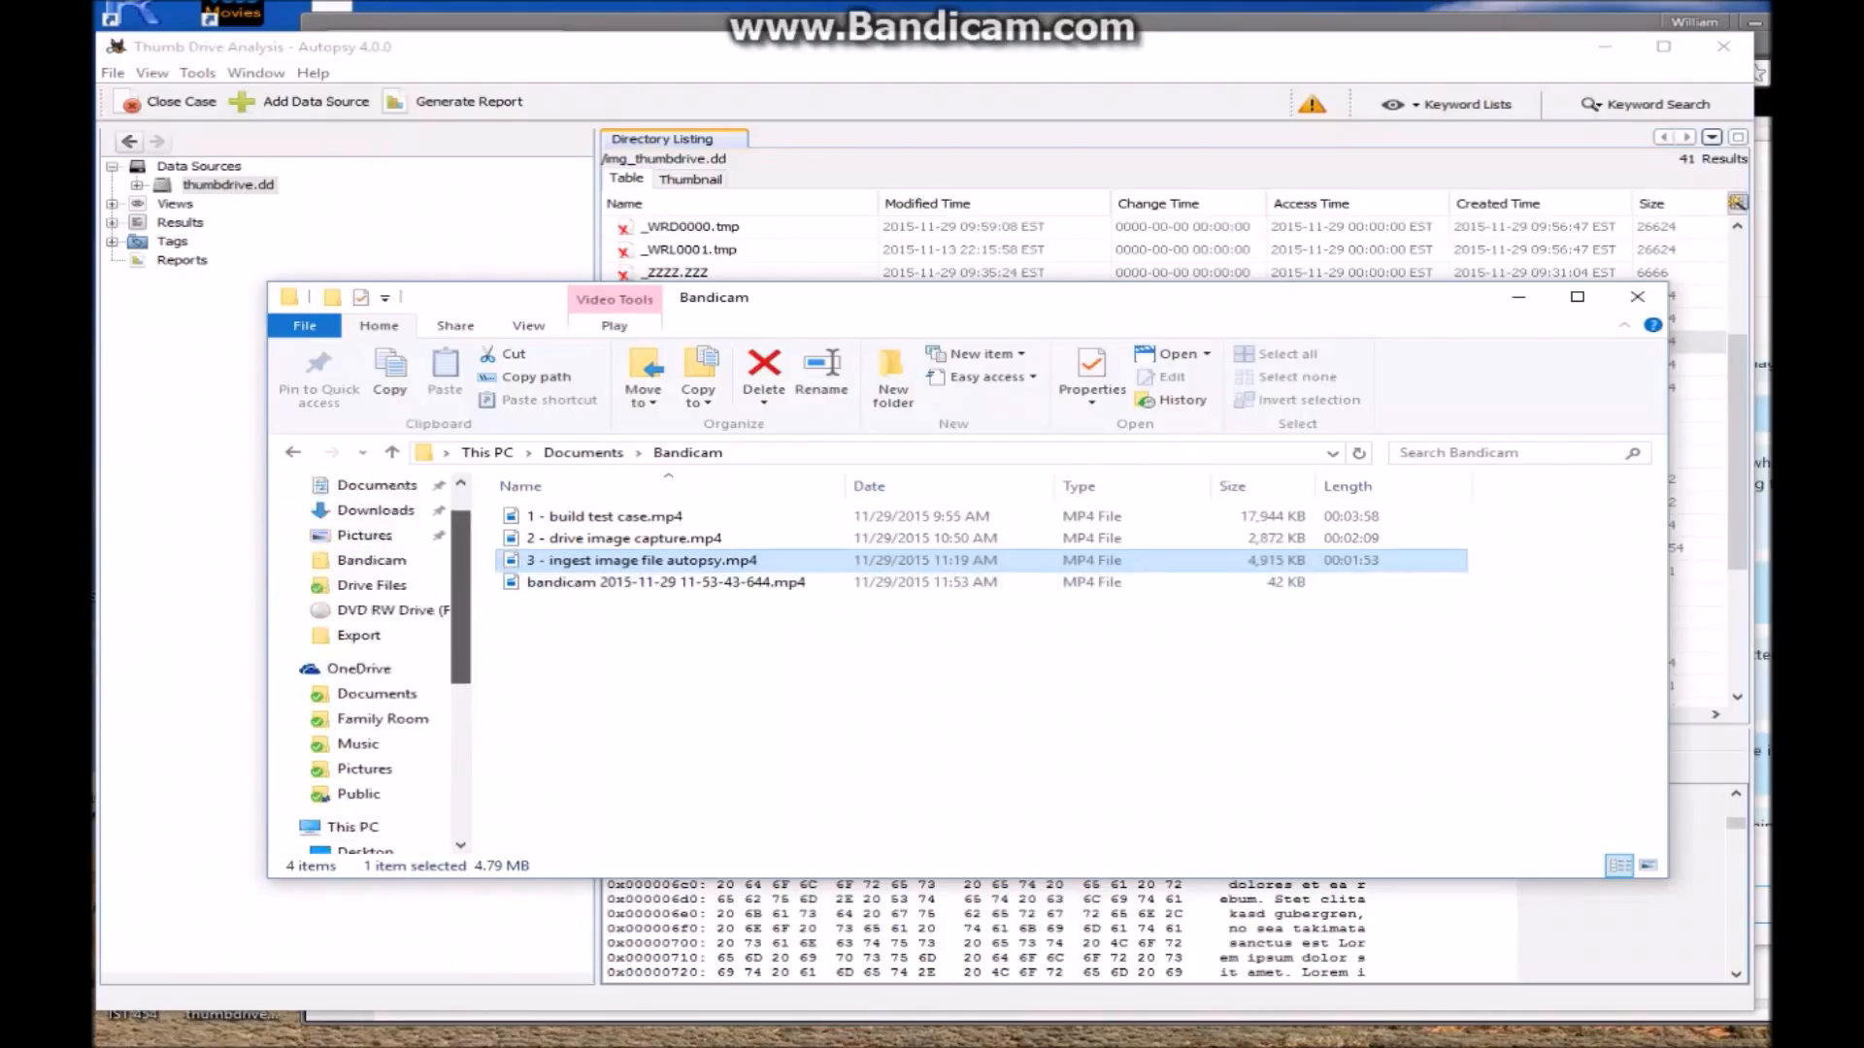
pyautogui.click(376, 511)
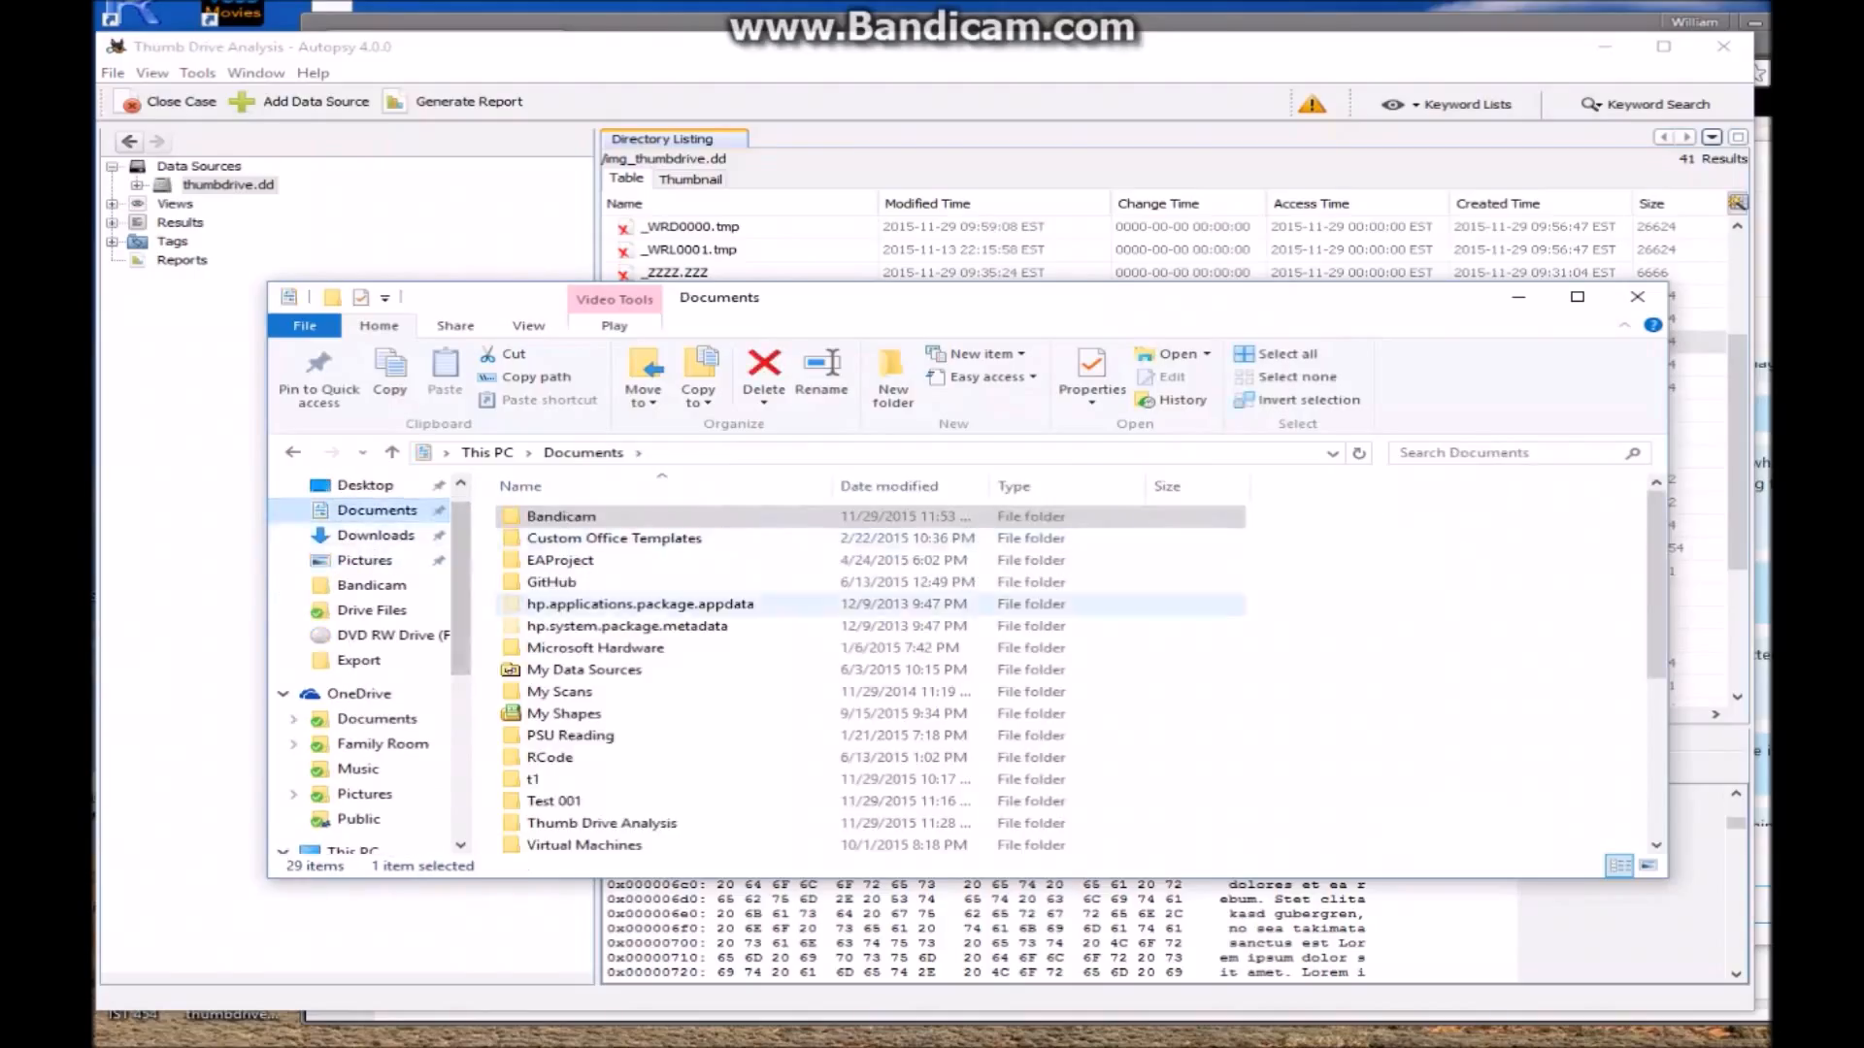
pyautogui.scroll(-3, 684, 621)
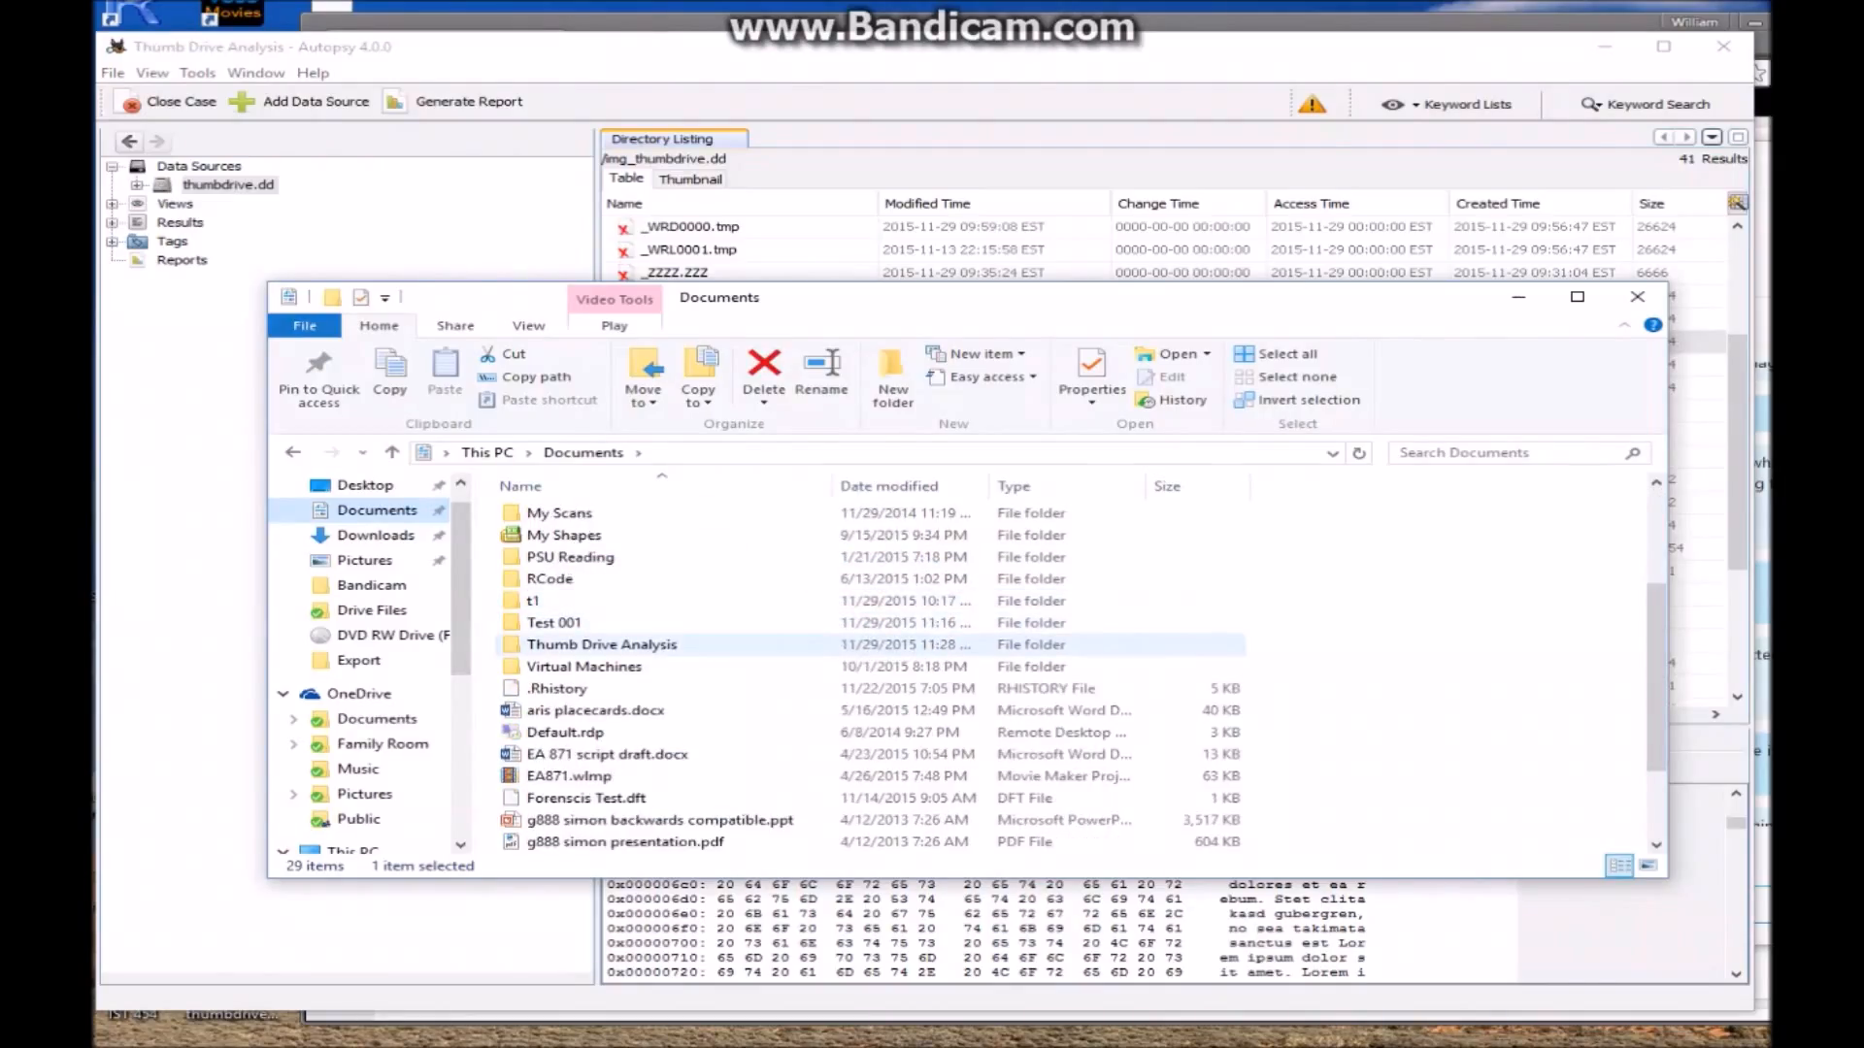
pyautogui.doubleClick(583, 647)
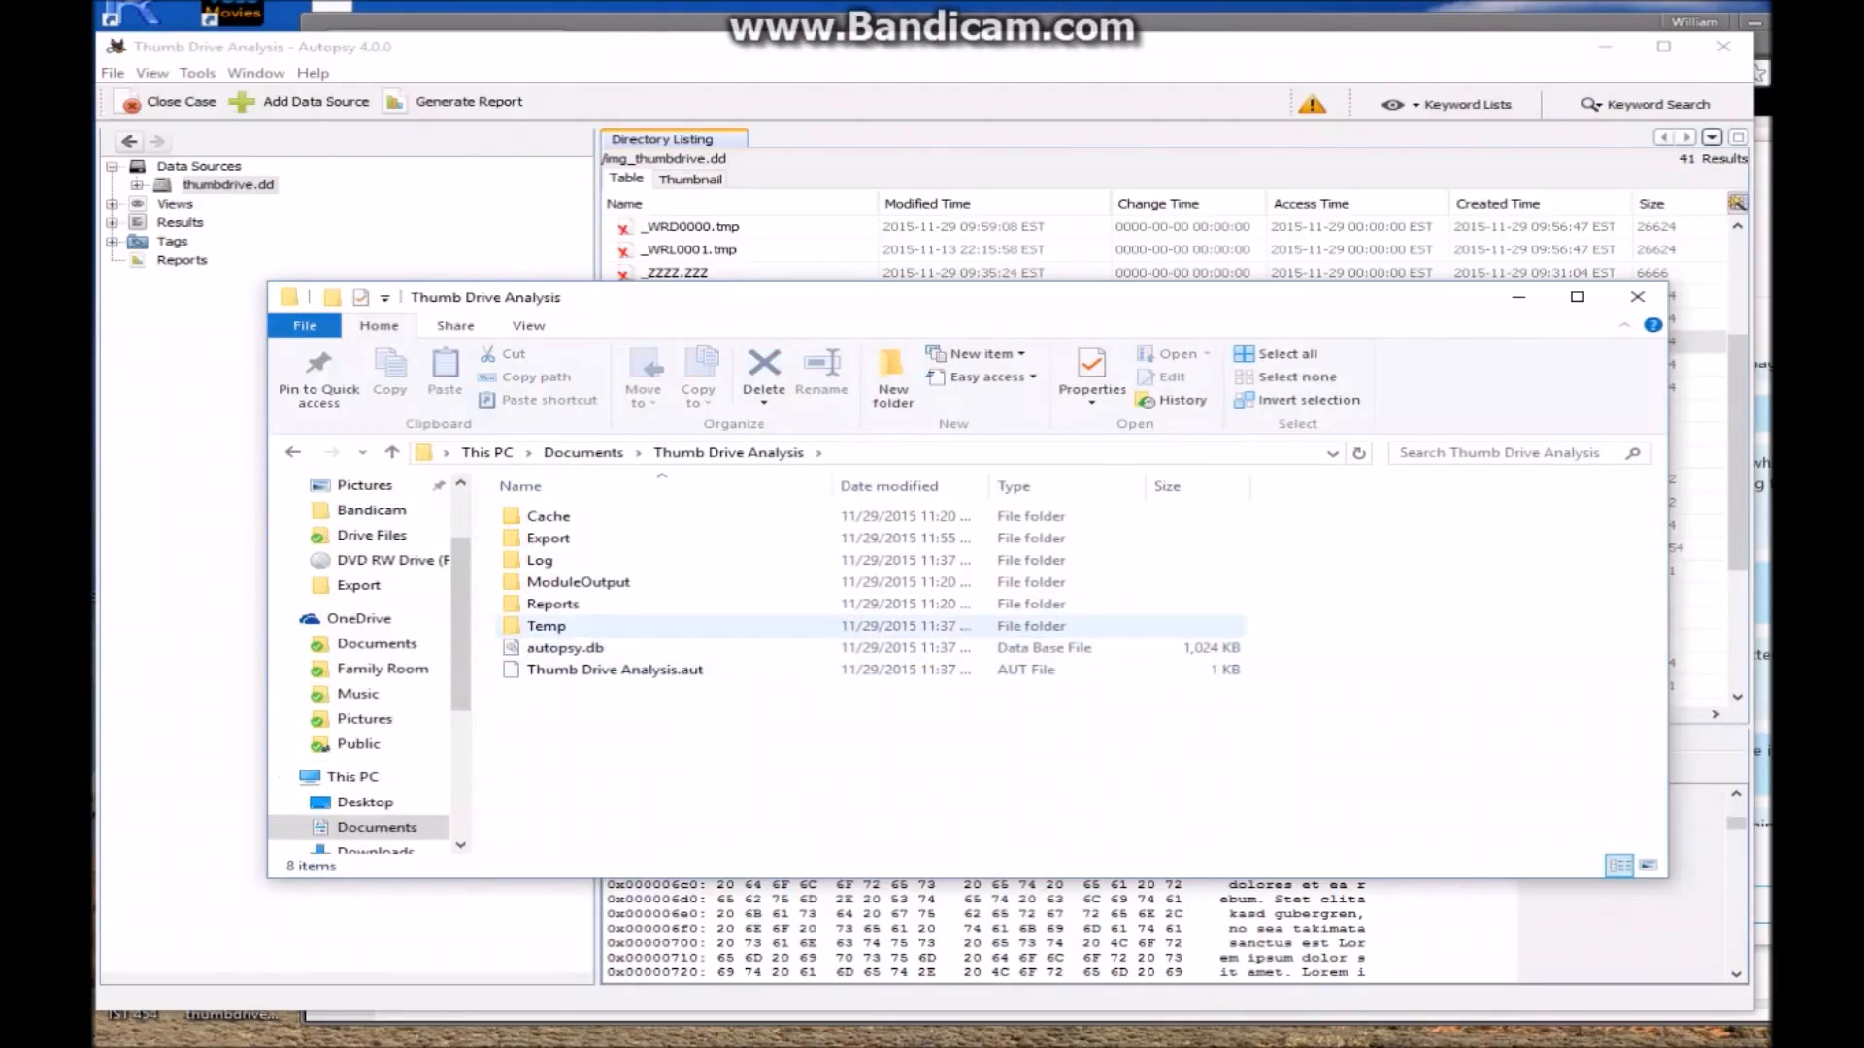
pyautogui.doubleClick(548, 538)
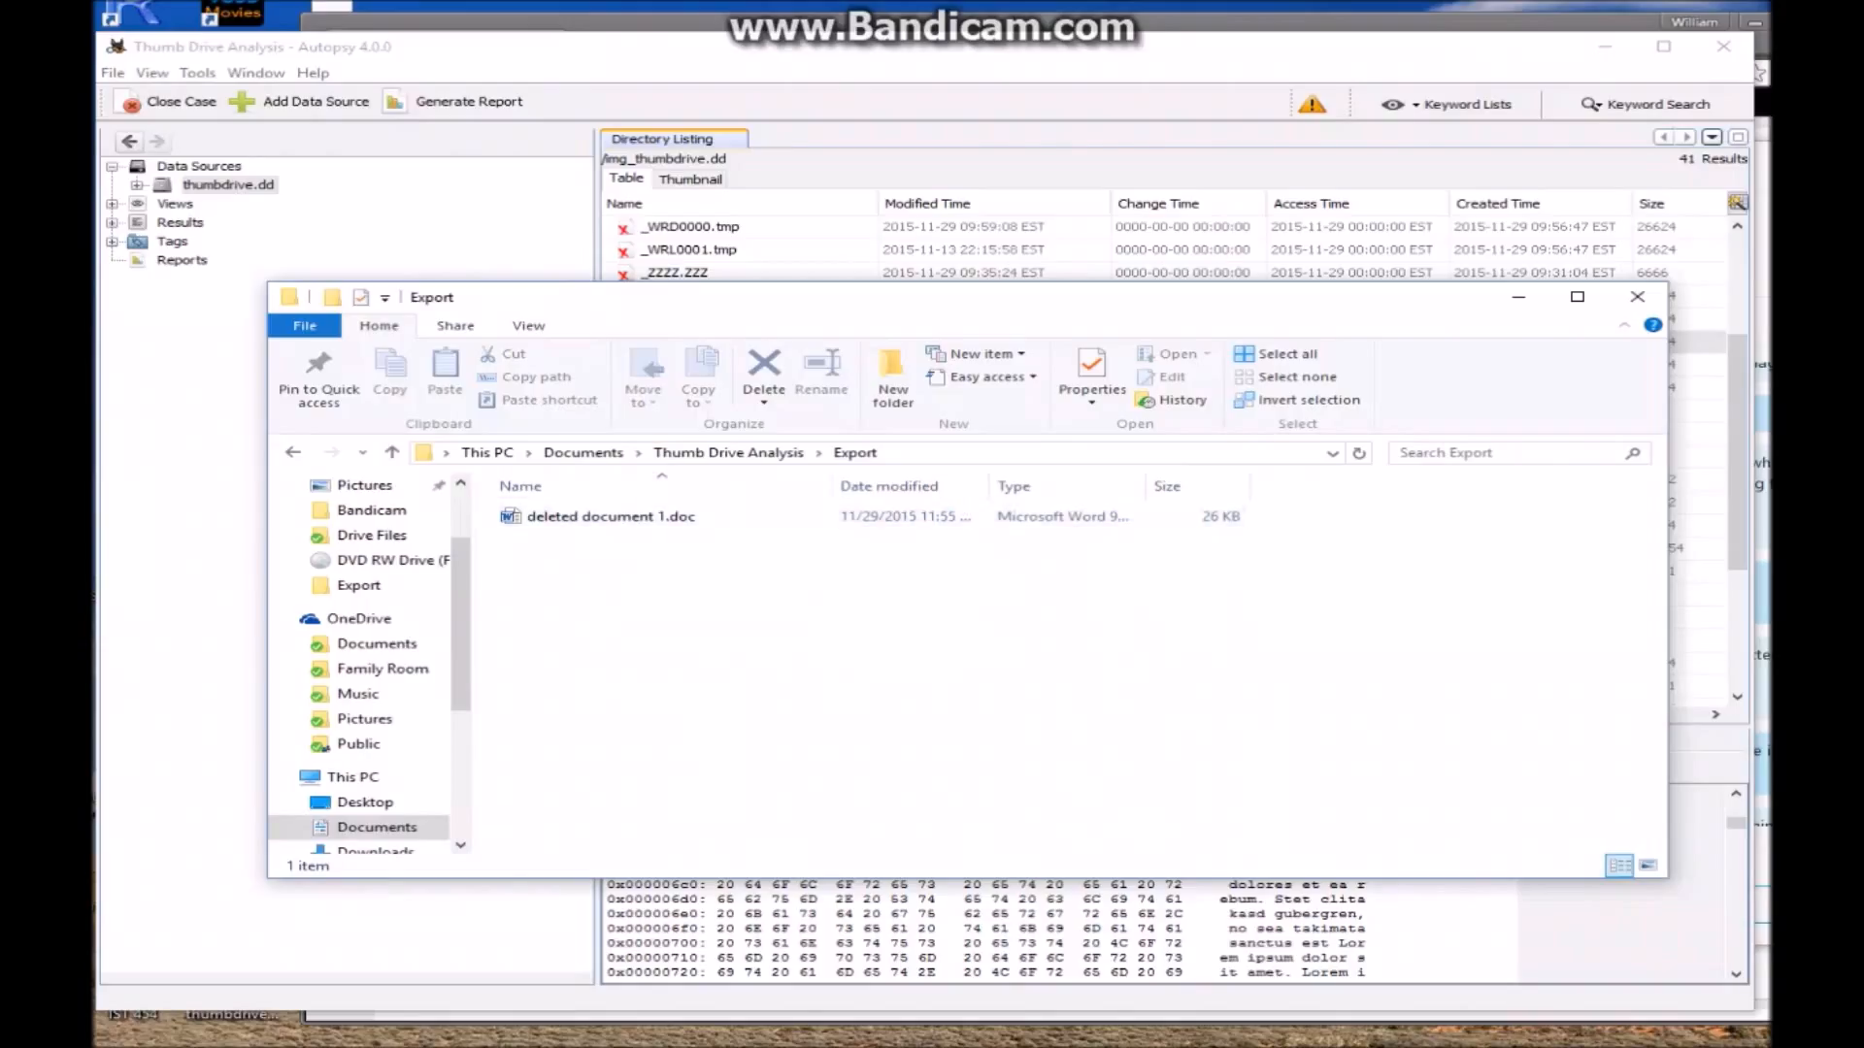
pyautogui.click(602, 517)
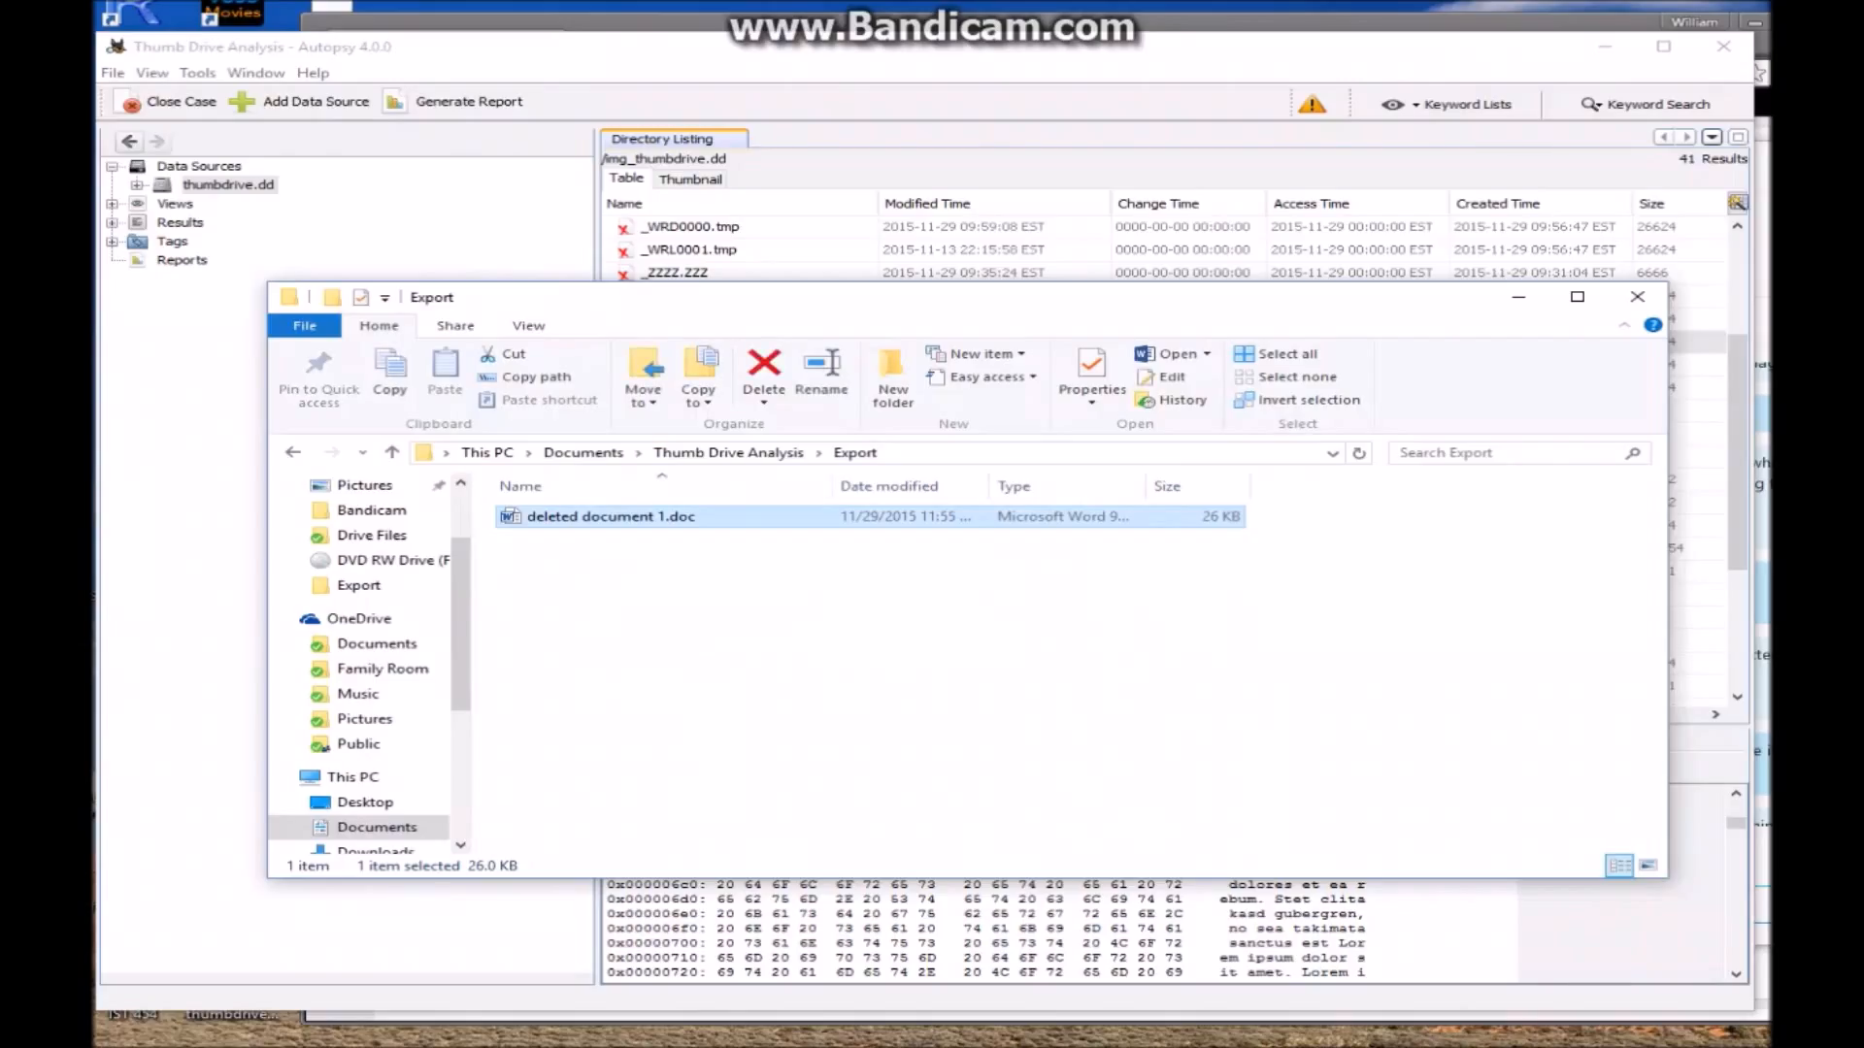
pyautogui.press('Return')
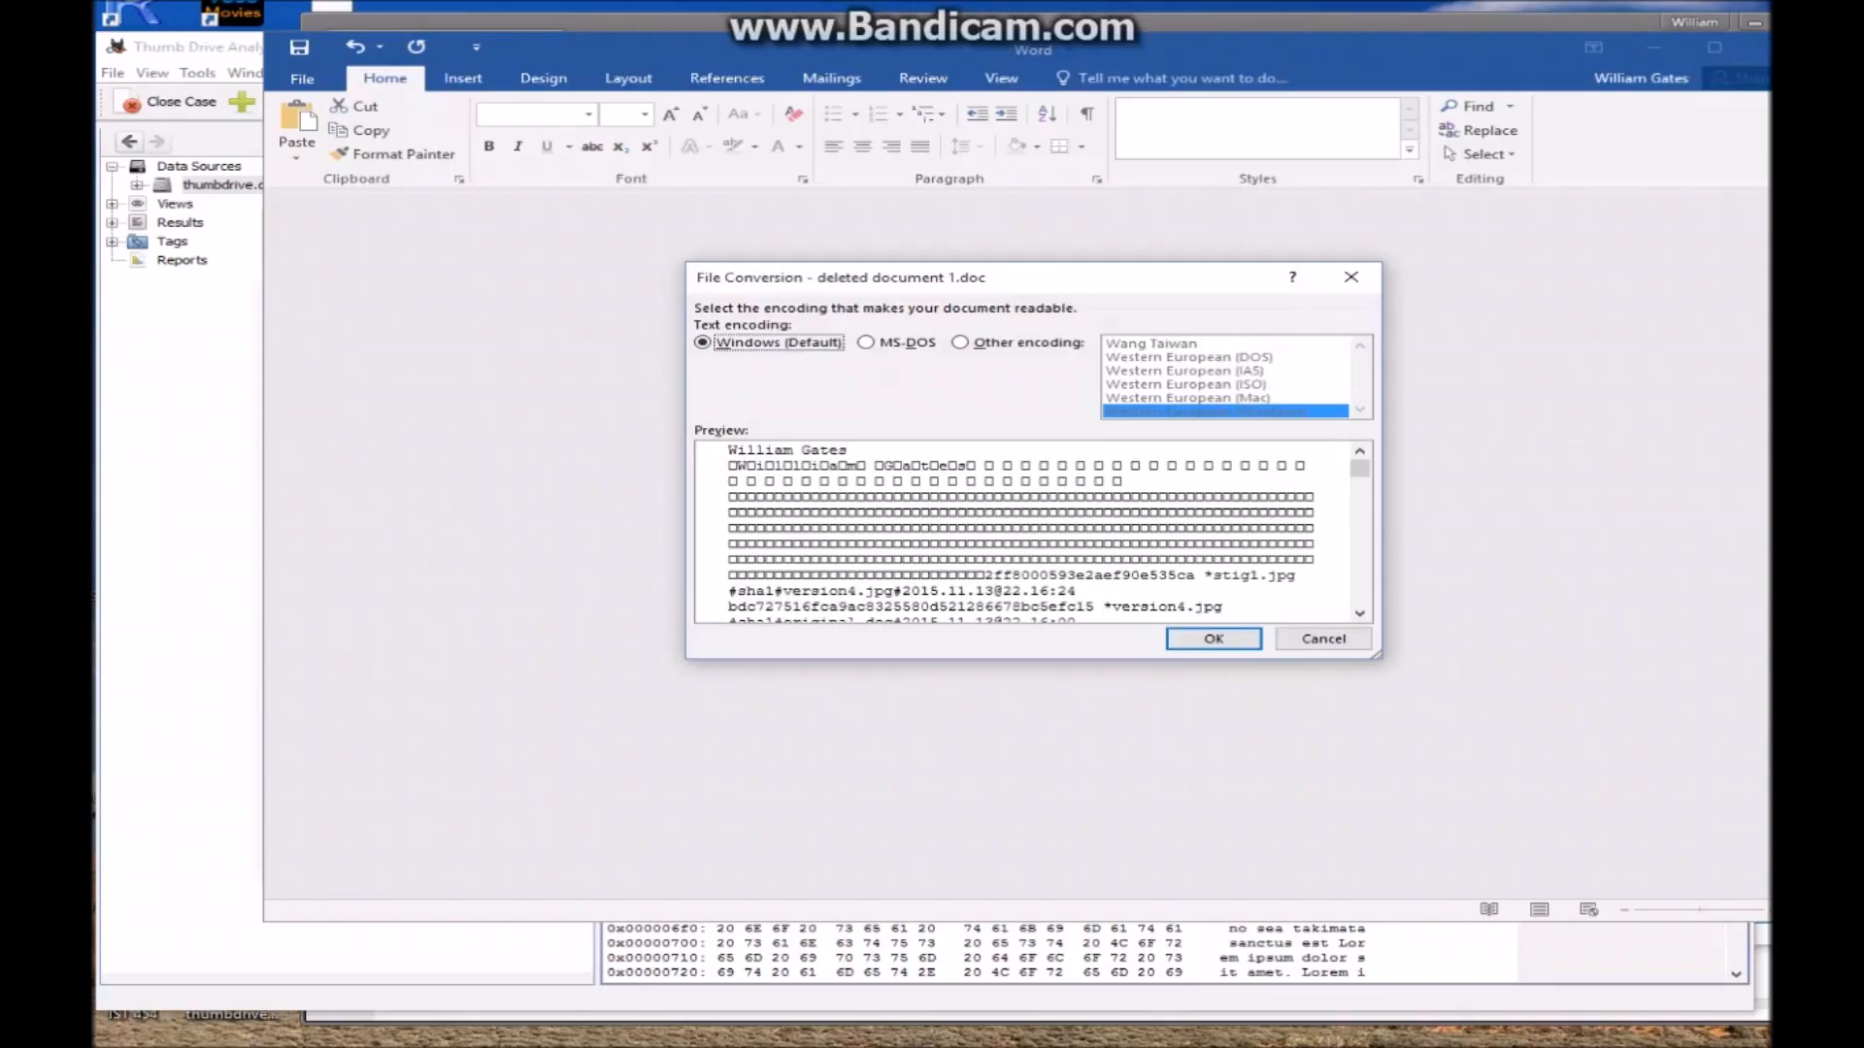
# Open 1.doc in Word with the default Windows encoding and scroll its garbled pages
pyautogui.press('Return')
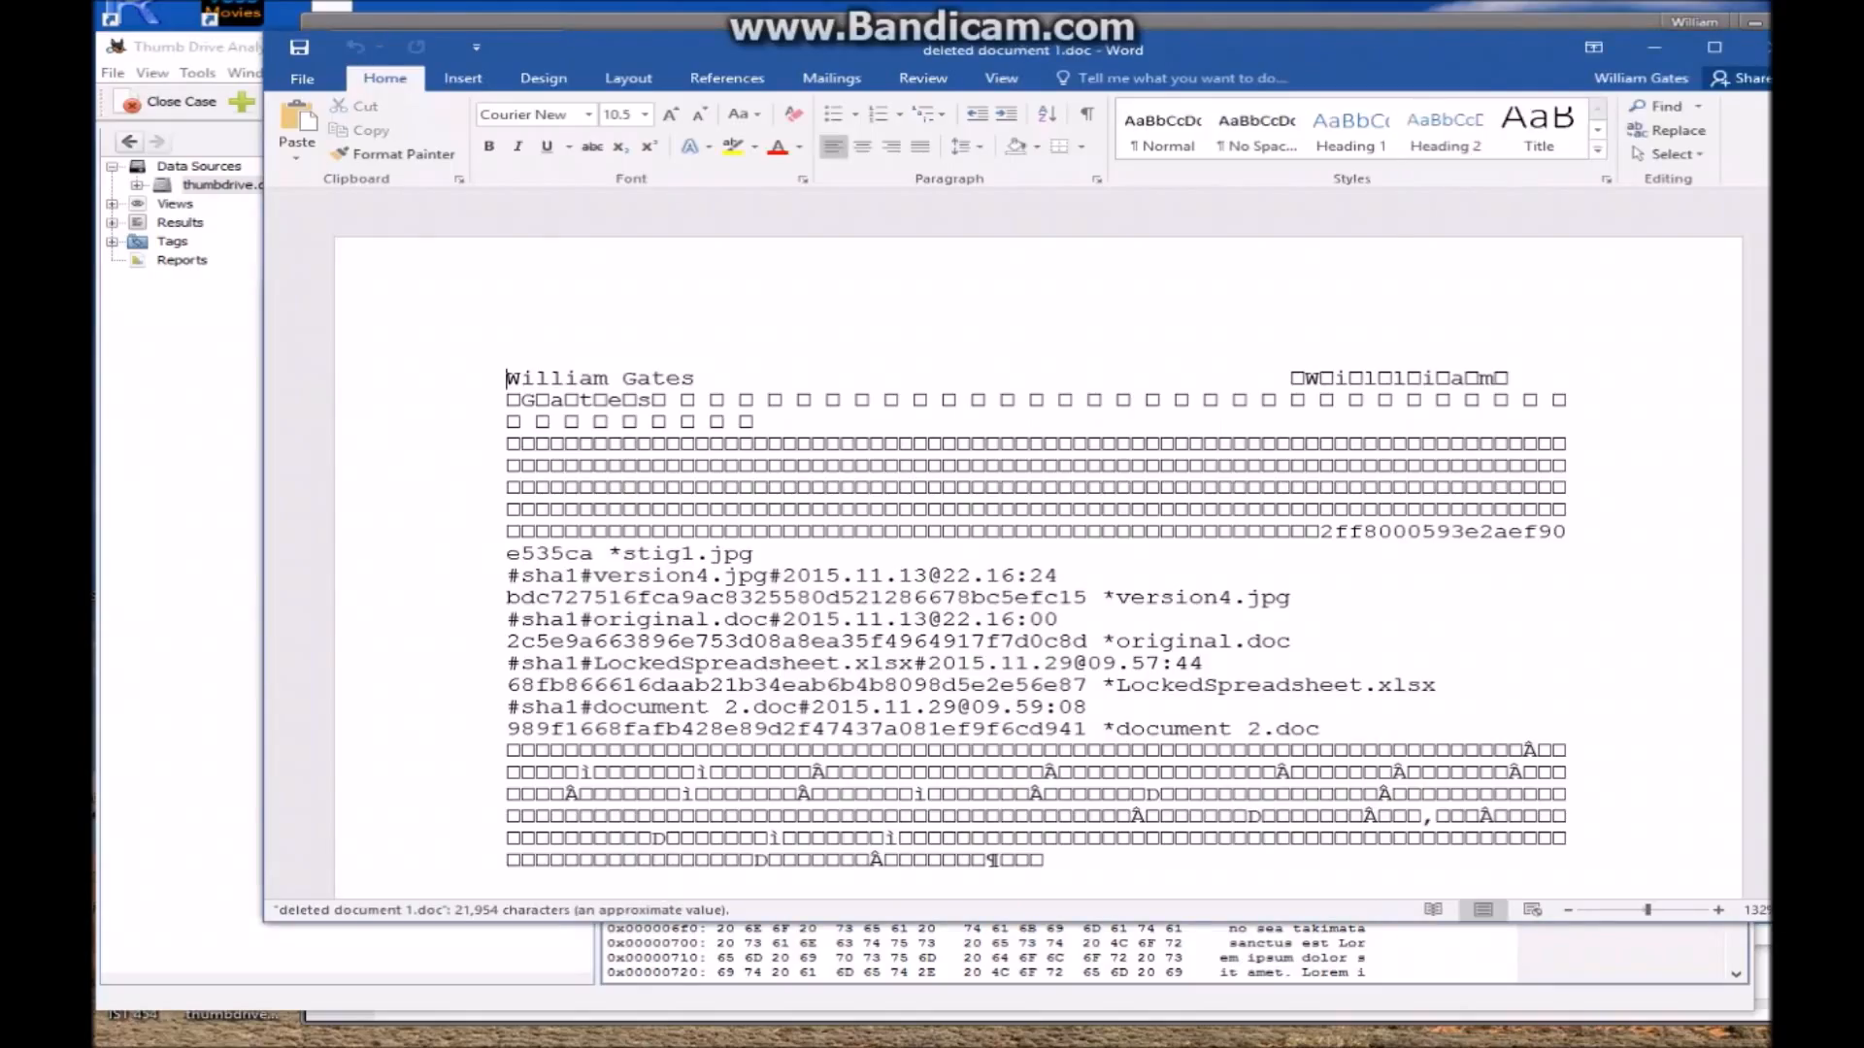
pyautogui.scroll(-12, 1038, 553)
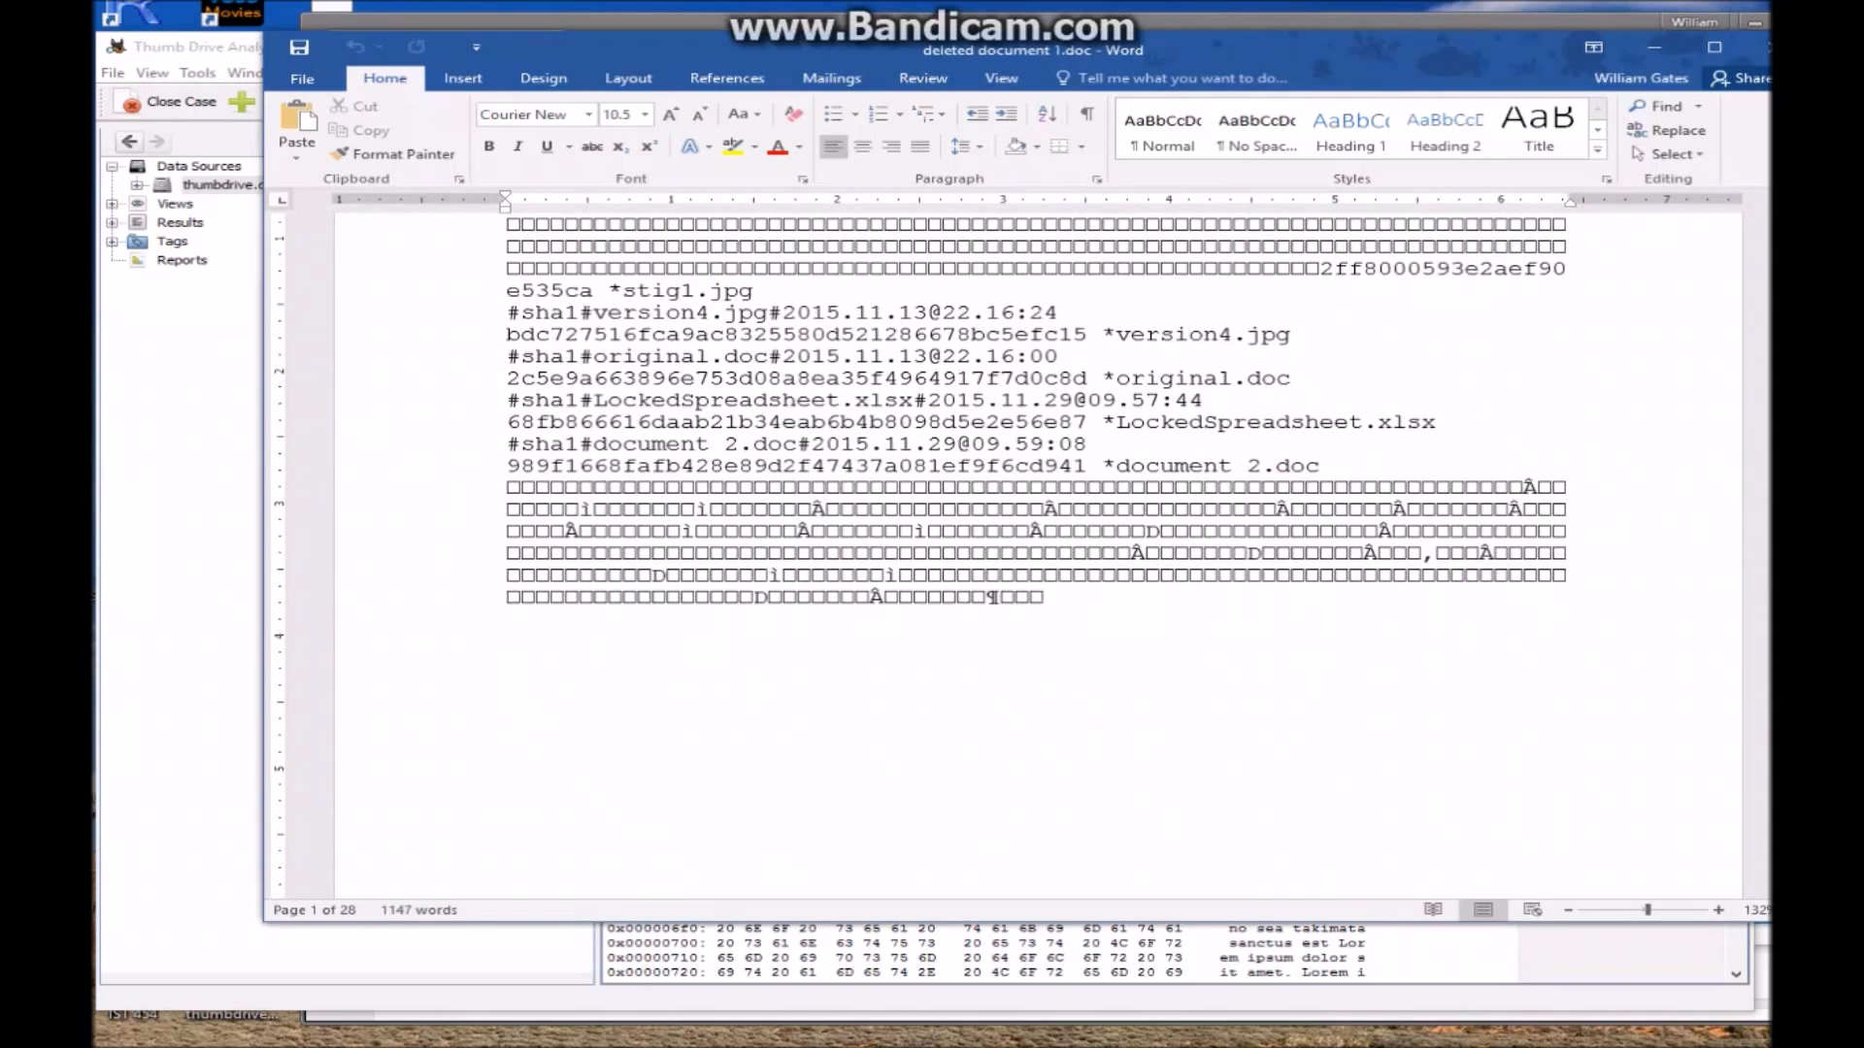
pyautogui.scroll(-6, 1038, 553)
pyautogui.scroll(3, 1037, 553)
pyautogui.moveTo(608, 431); pyautogui.dragTo(1303, 519)
pyautogui.scroll(-2, 1038, 554)
pyautogui.scroll(-12, 1038, 553)
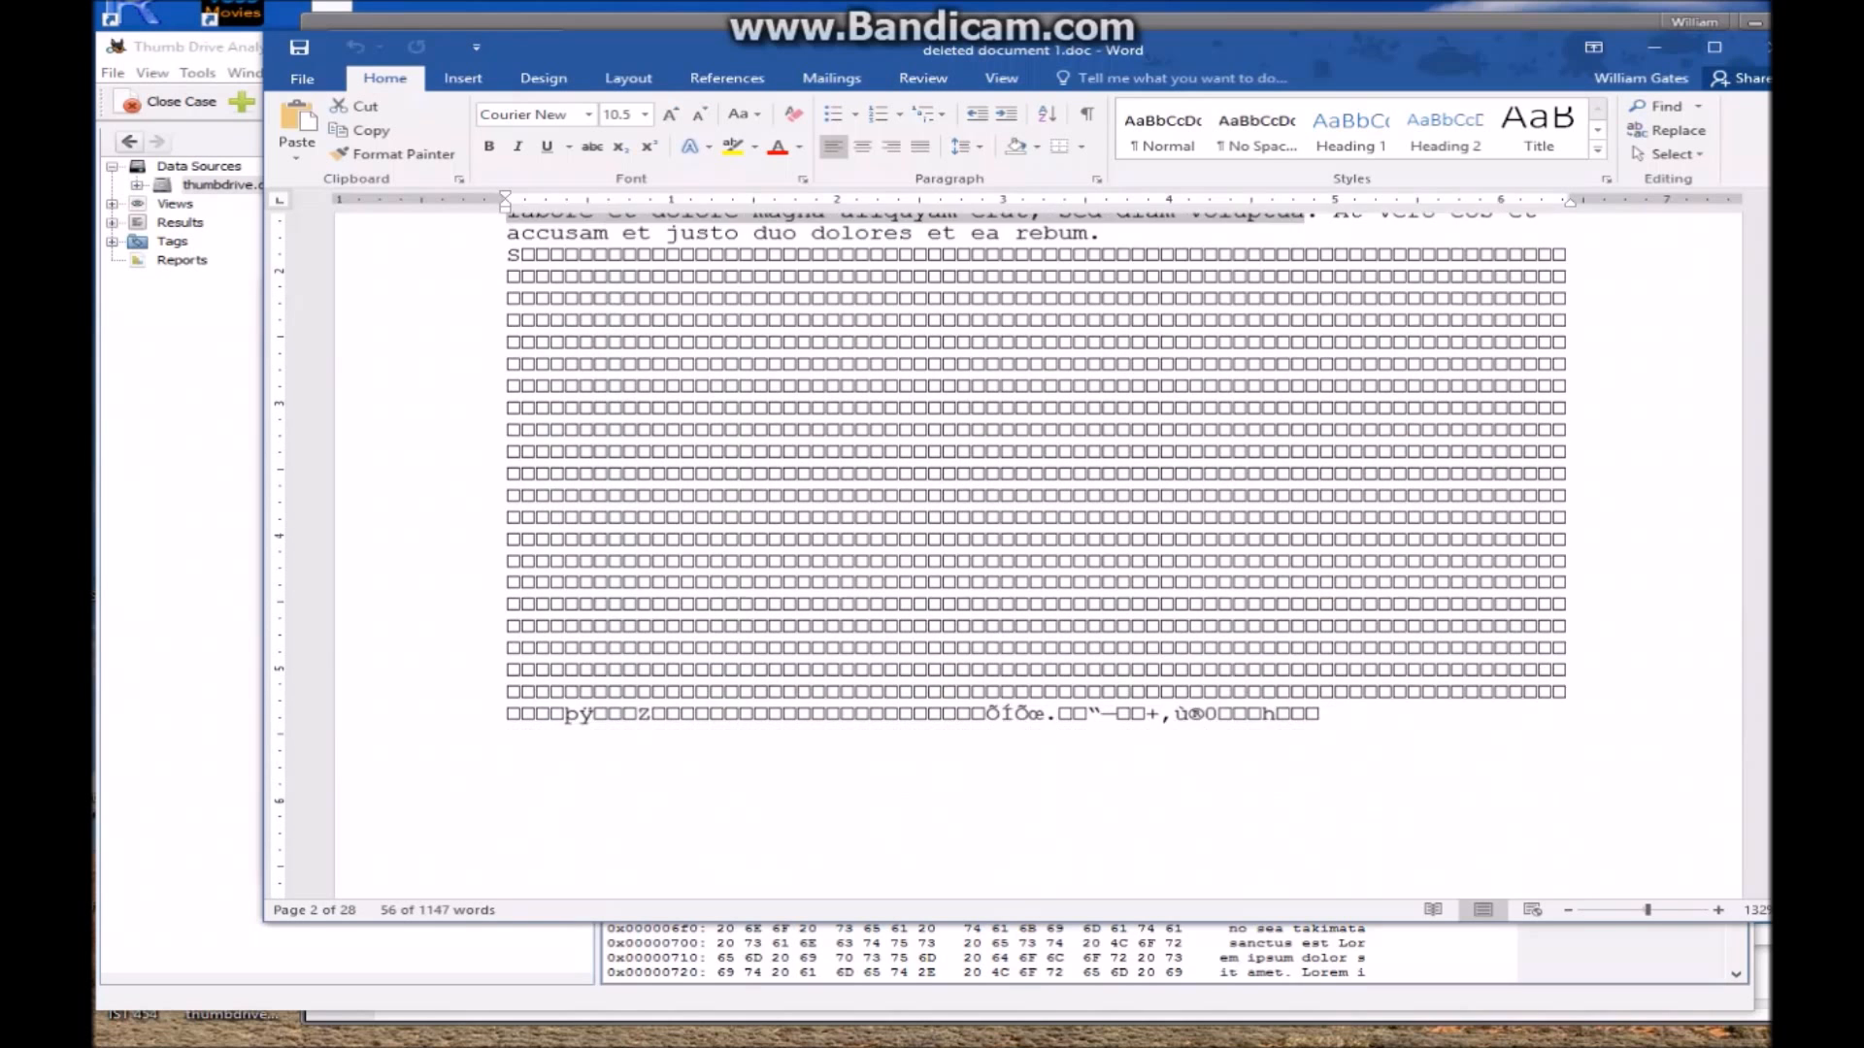
pyautogui.scroll(6, 1037, 554)
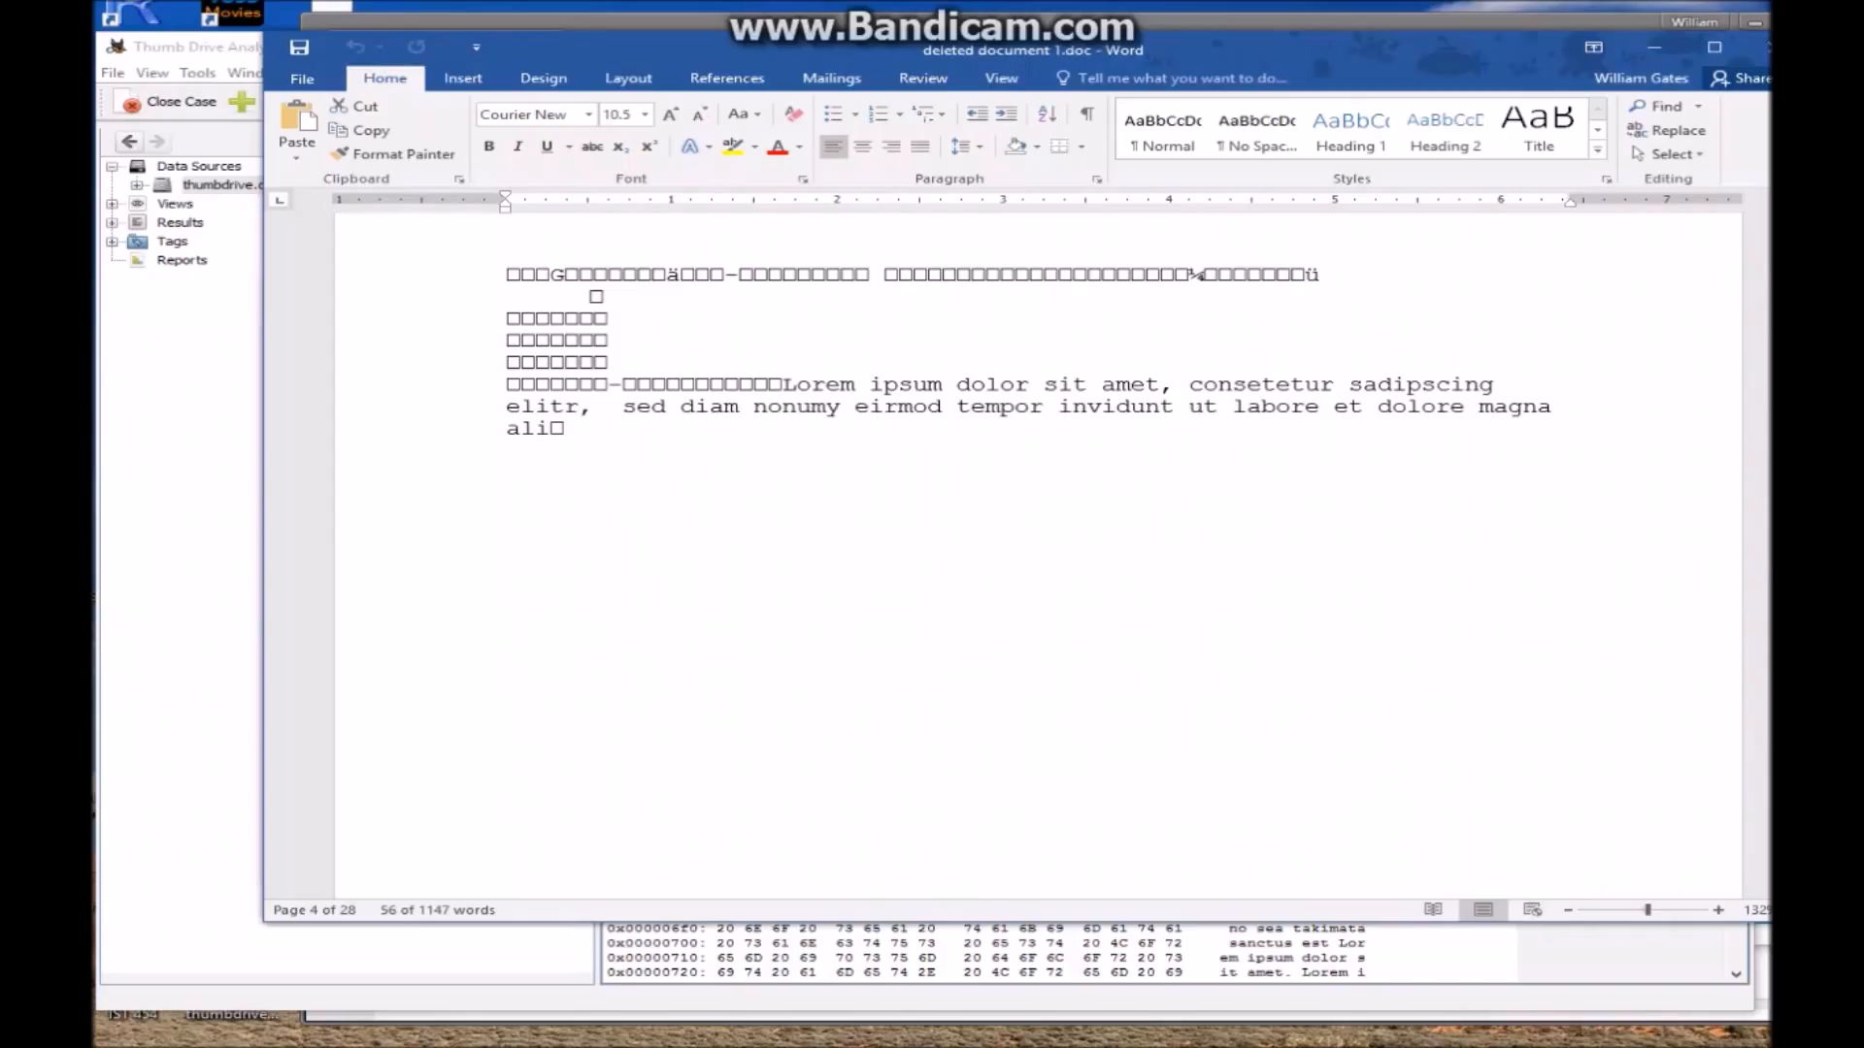
# Select the readable lorem ipsum text, skim the remaining pages, and close Word
pyautogui.moveTo(870, 384); pyautogui.dragTo(1478, 405)
pyautogui.scroll(-8, 1477, 406)
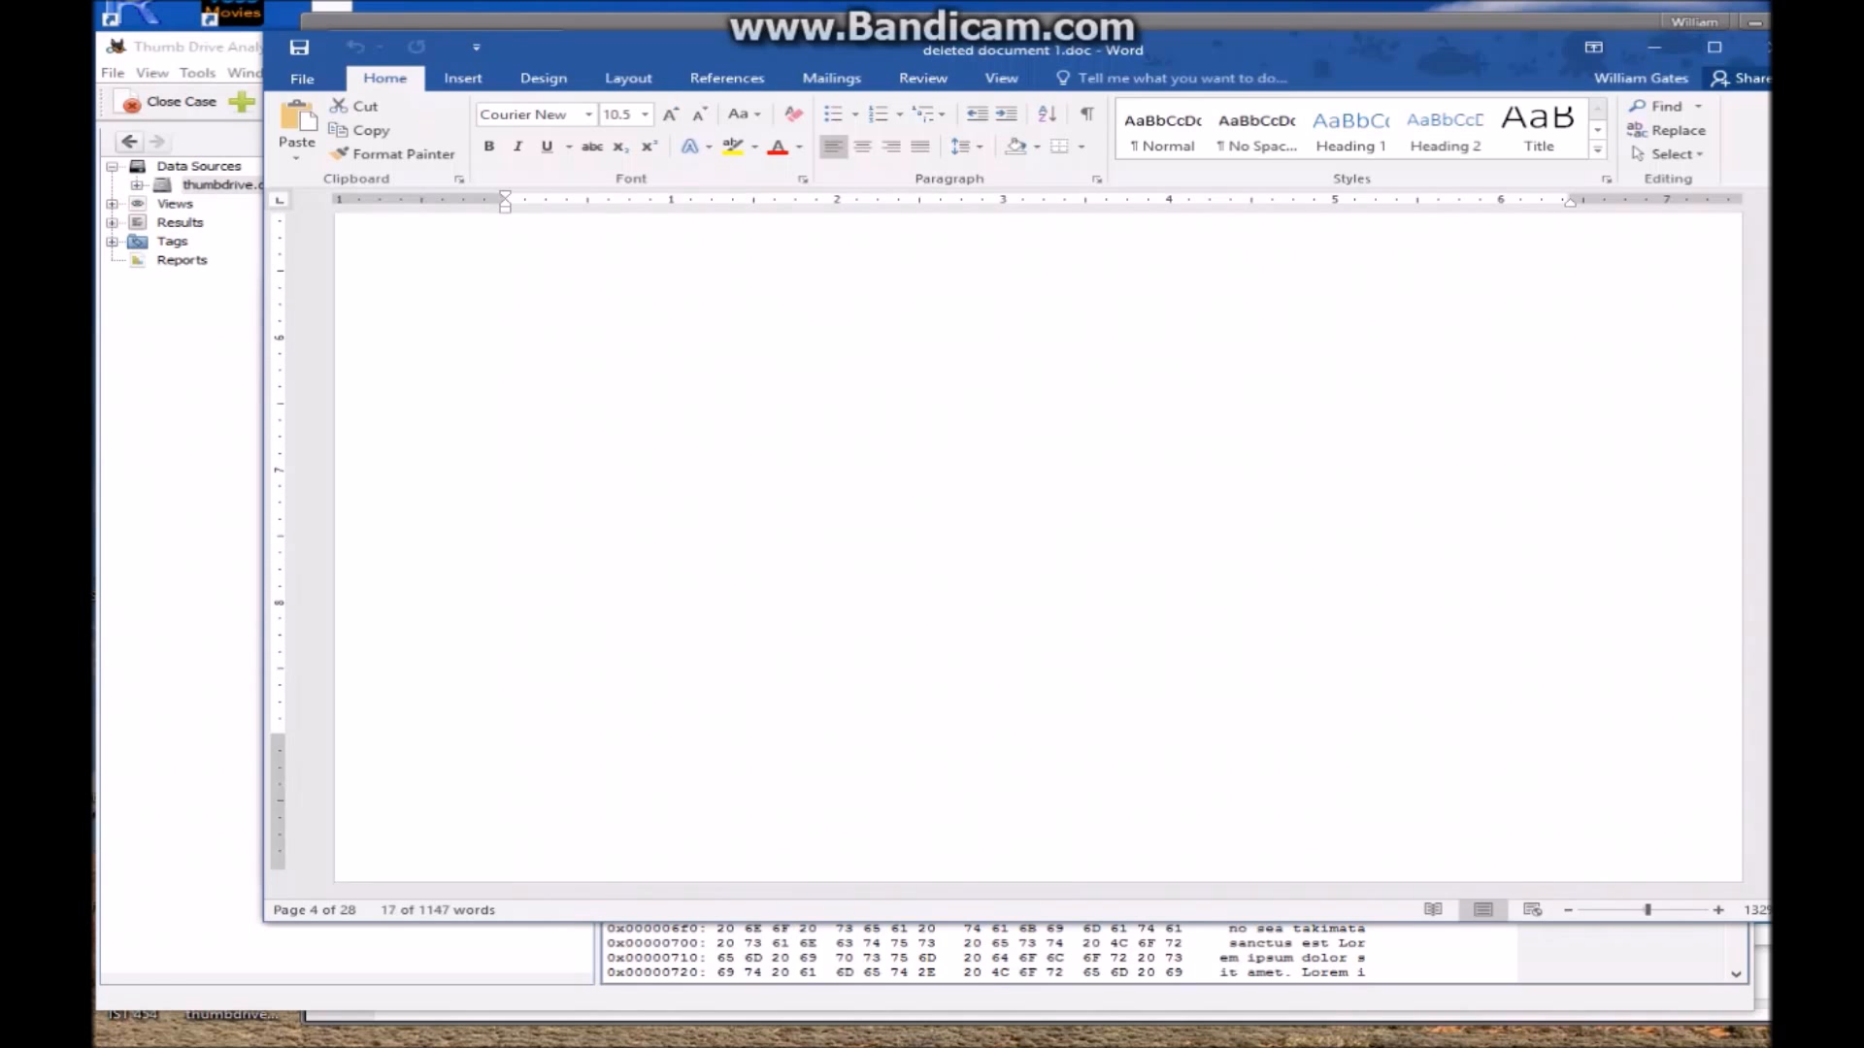
pyautogui.scroll(-10, 1037, 553)
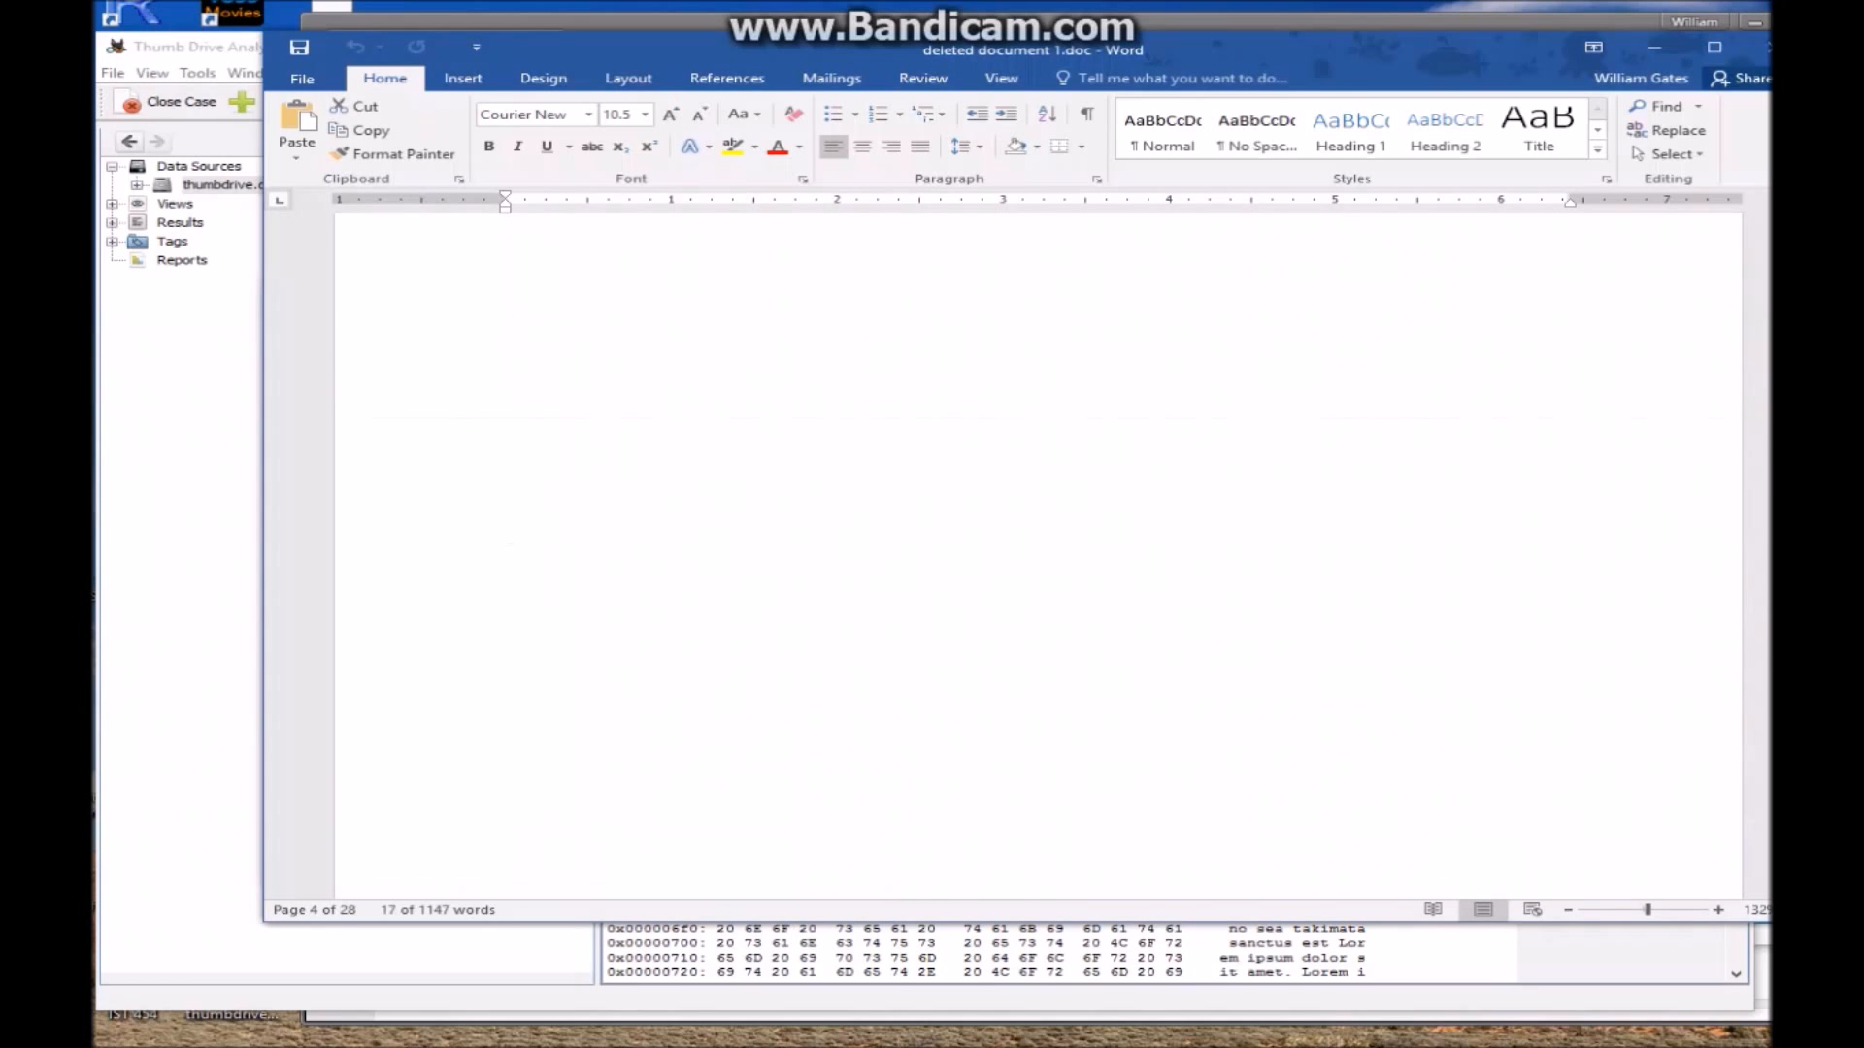
pyautogui.scroll(-8, 1036, 633)
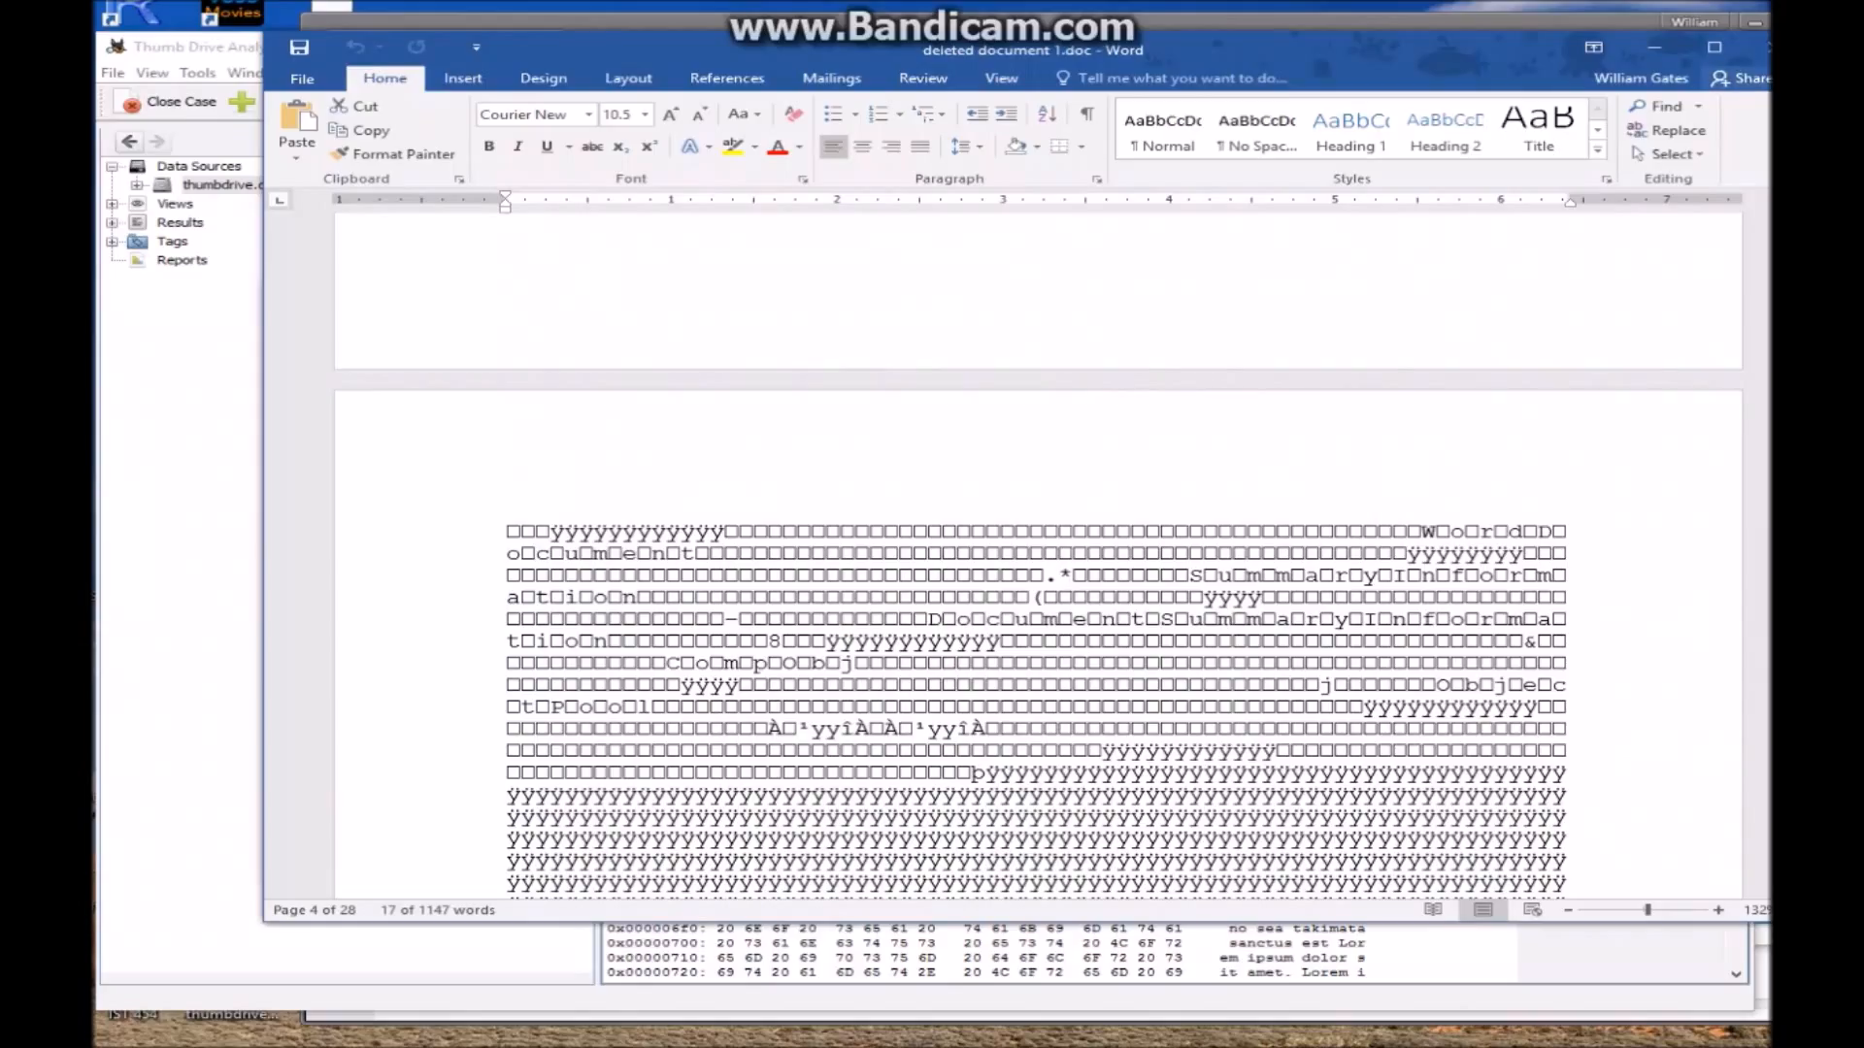
pyautogui.click(1768, 46)
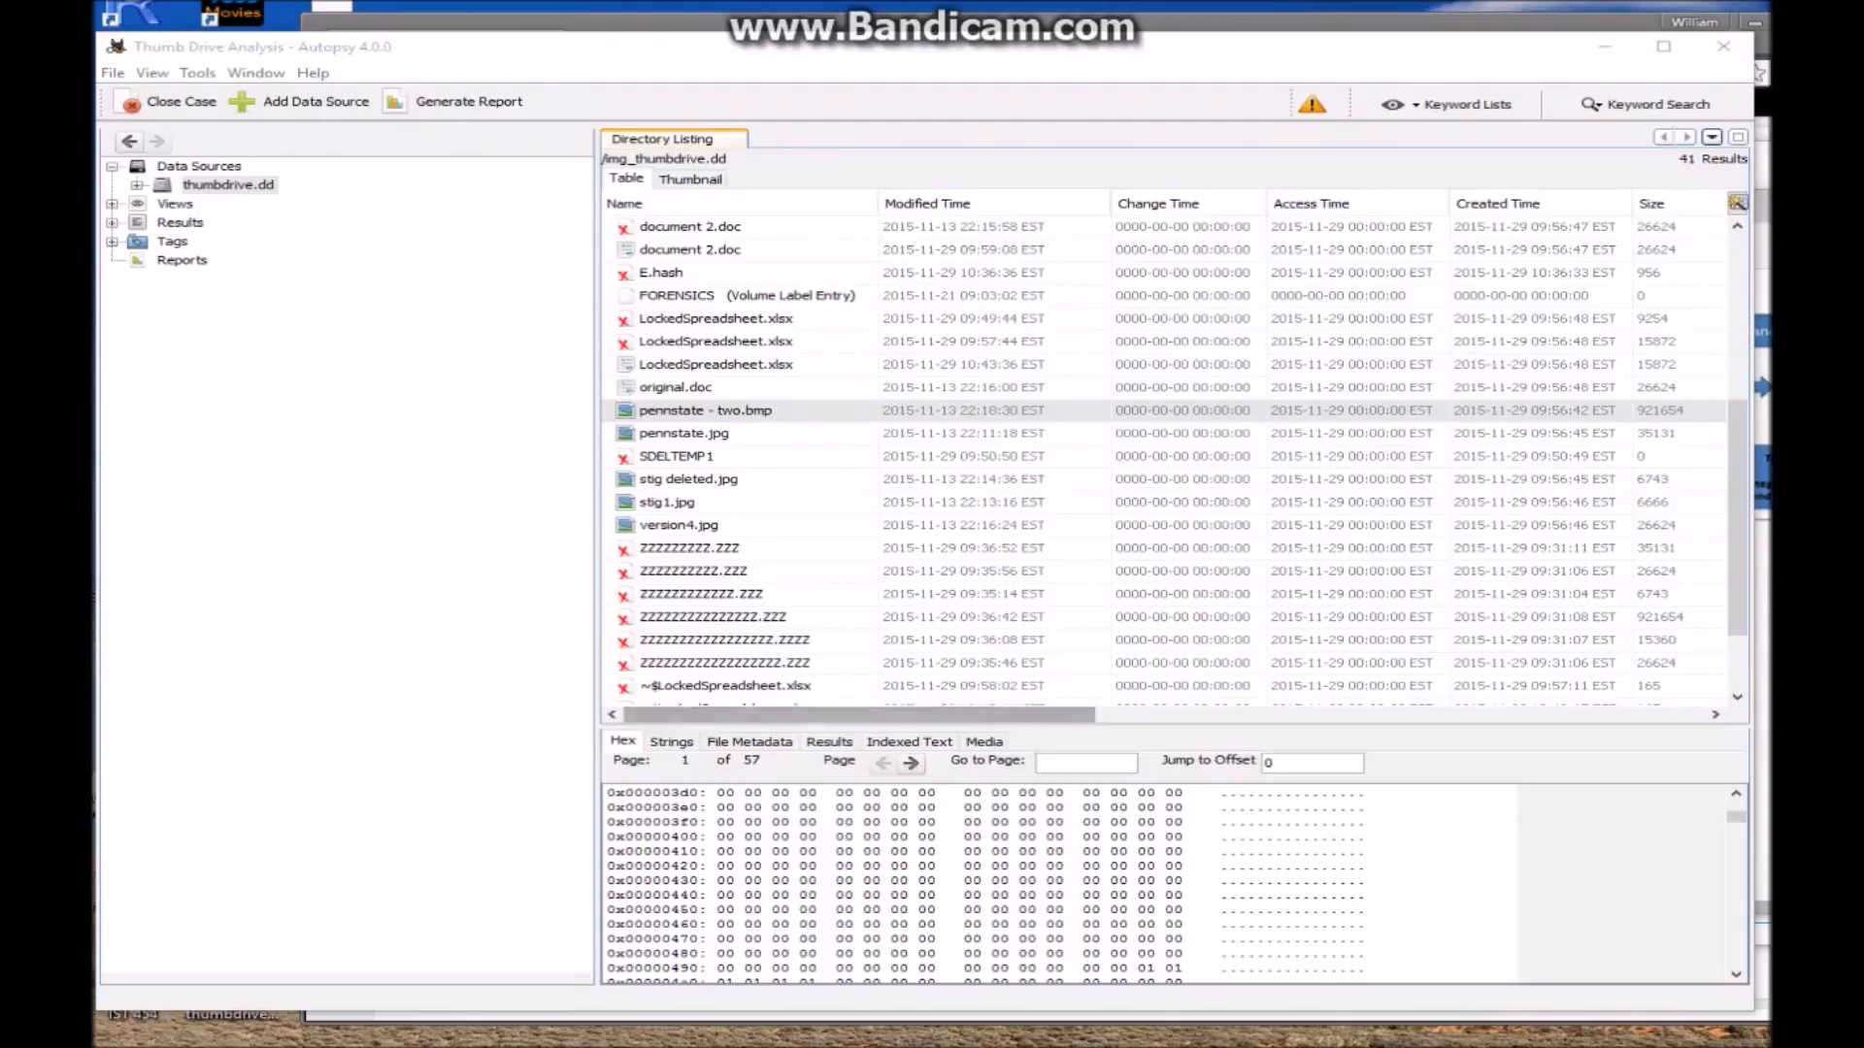
pyautogui.moveTo(457, 1047)
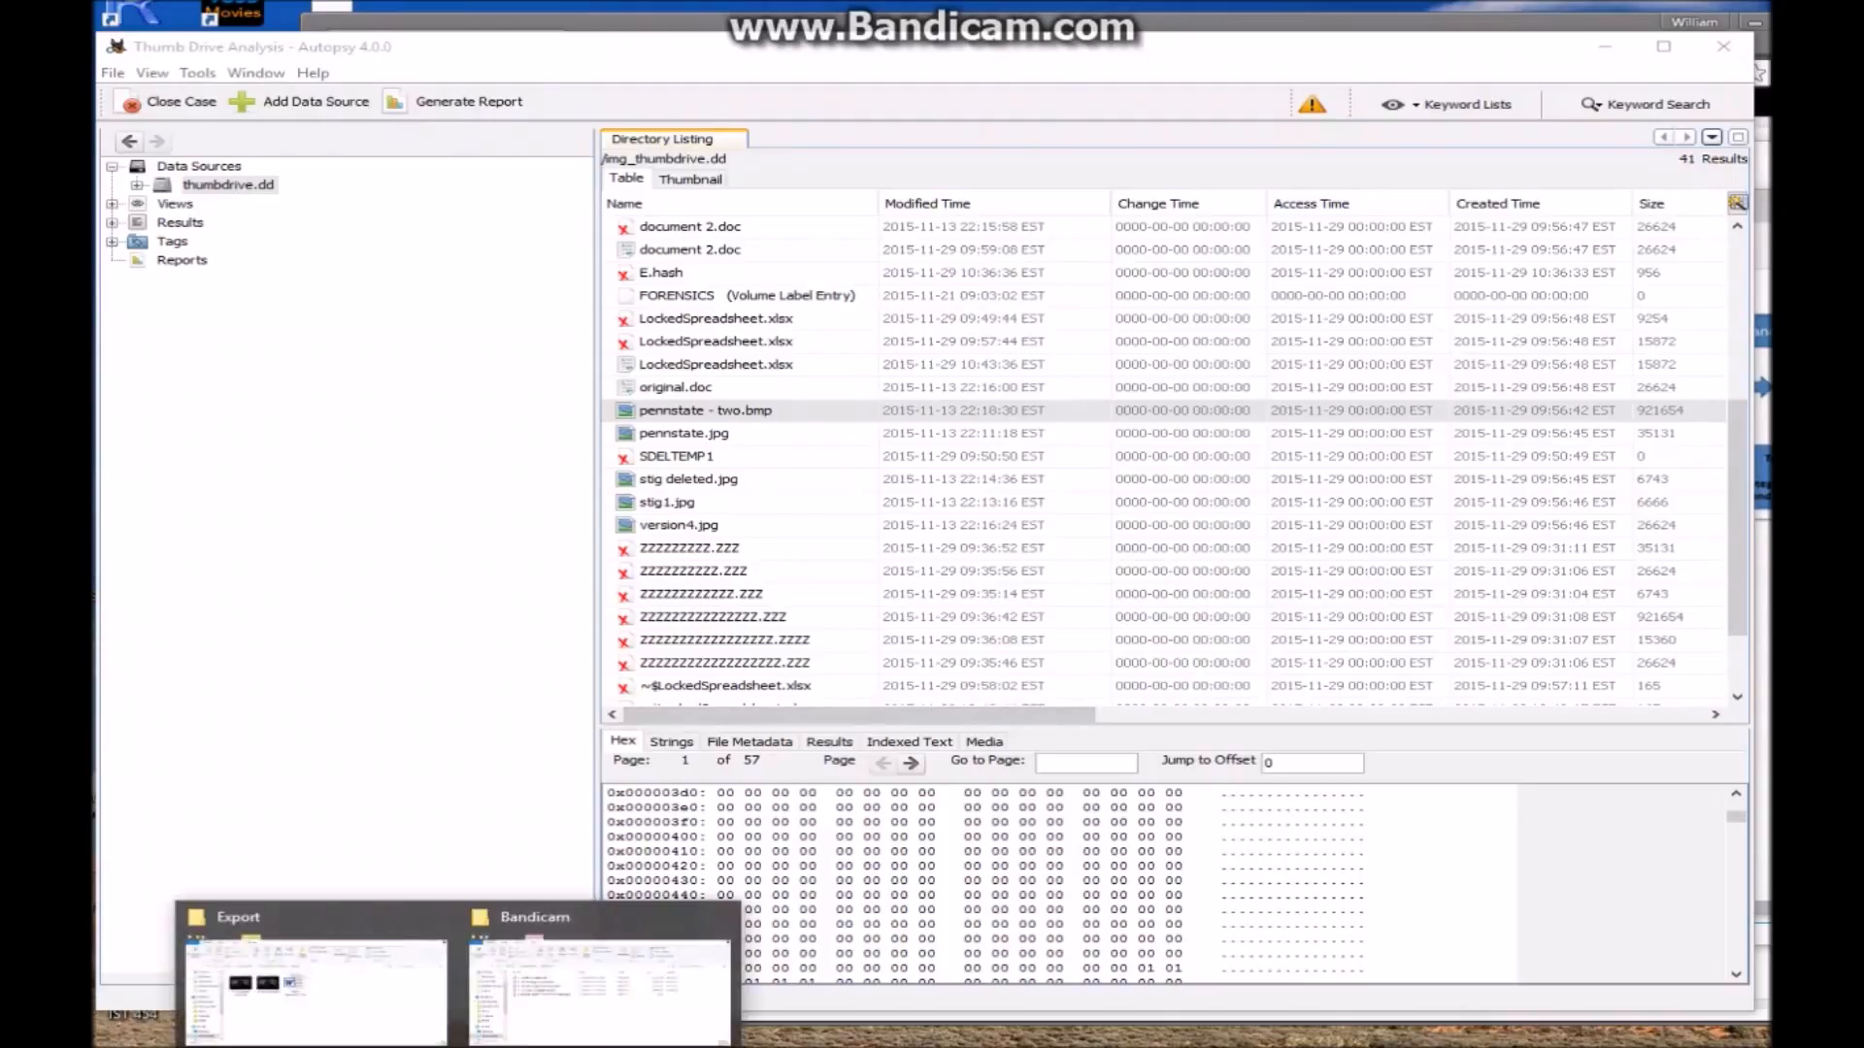
pyautogui.click(394, 1045)
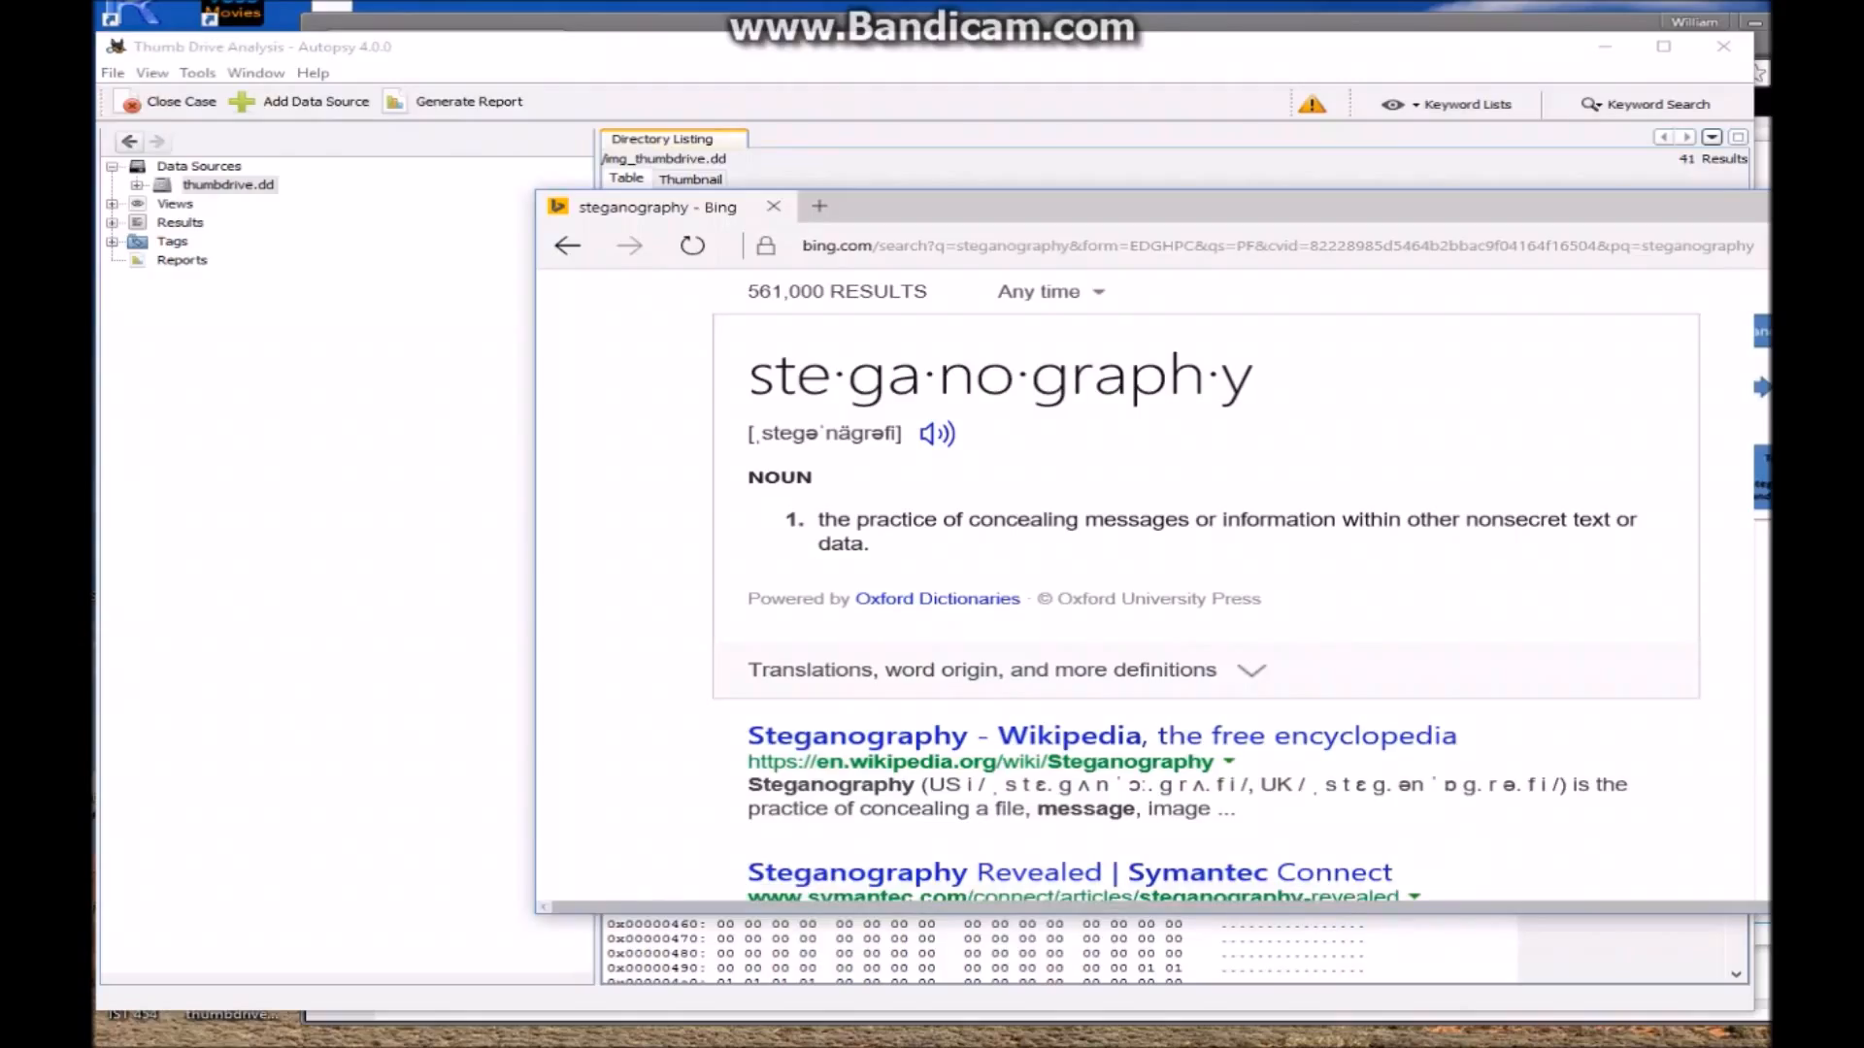
pyautogui.hotkey('alt', 'F4')
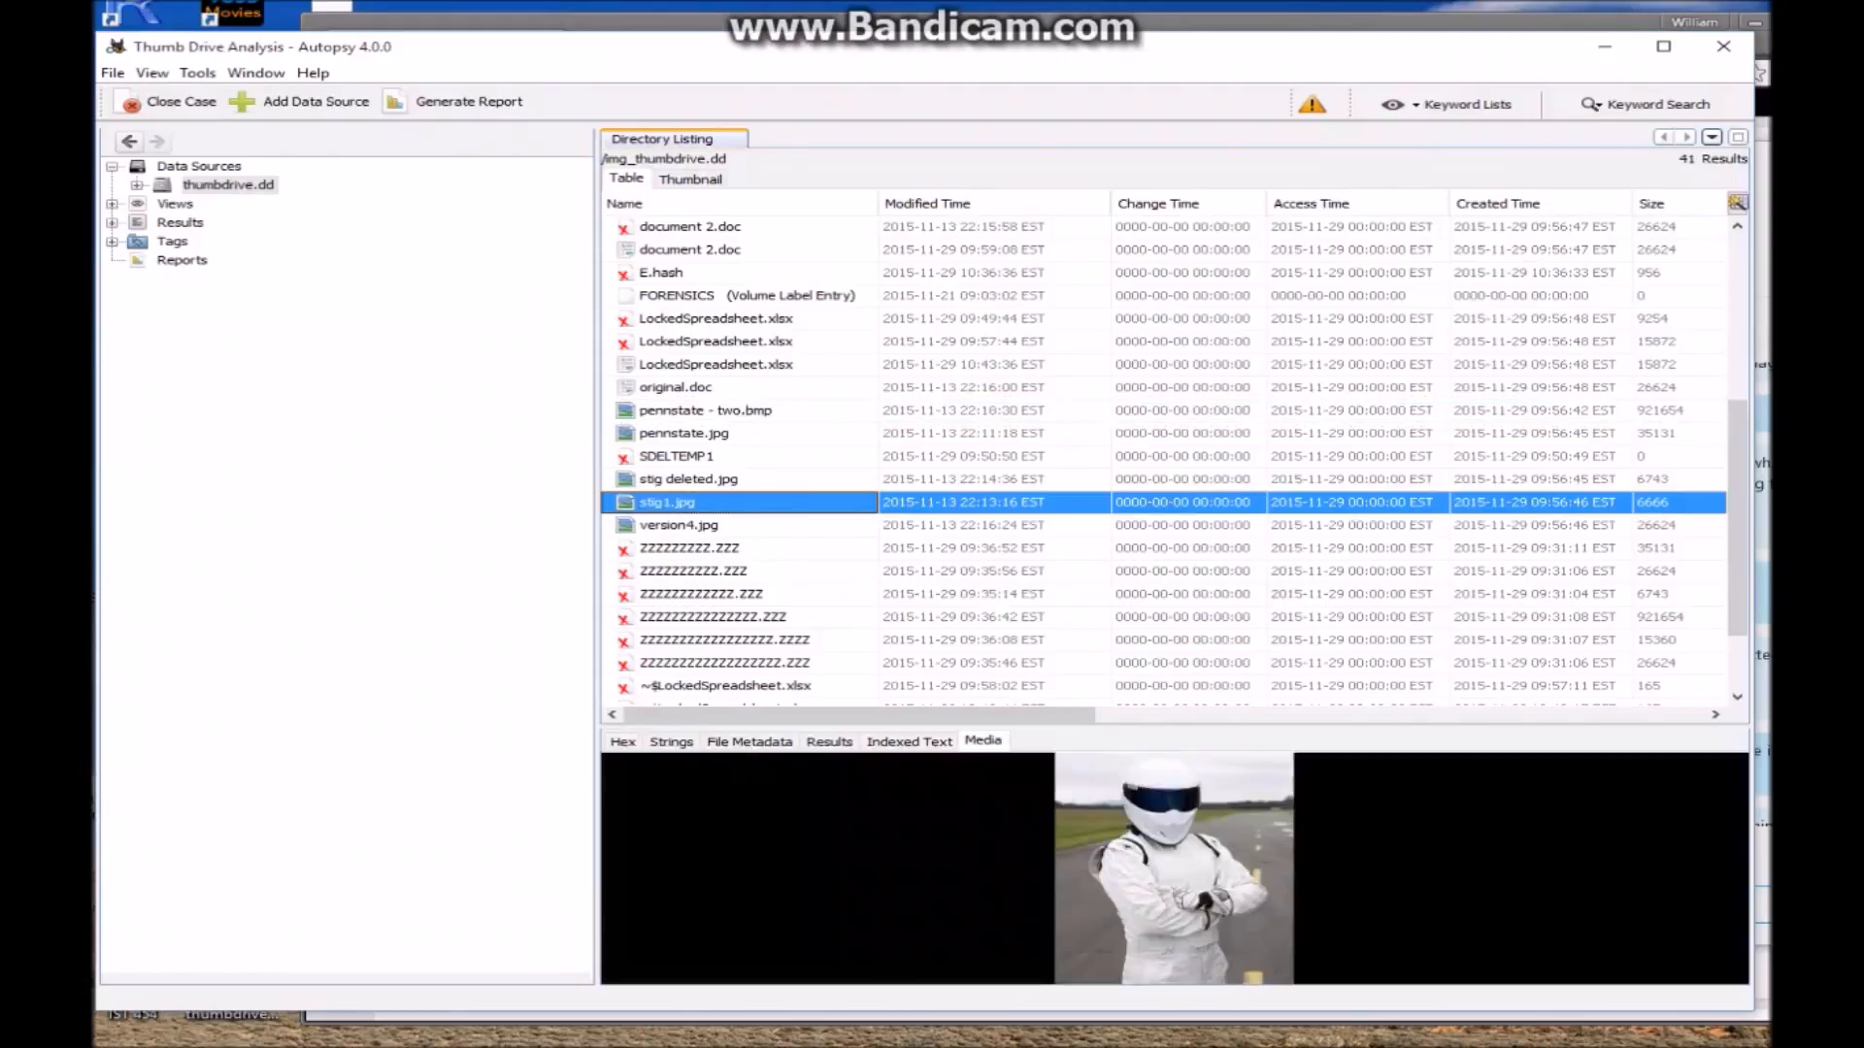
# Preview stig deleted.jpg, then compare the pennstate.jpg and pennstate - two.bmp previews
pyautogui.click(685, 481)
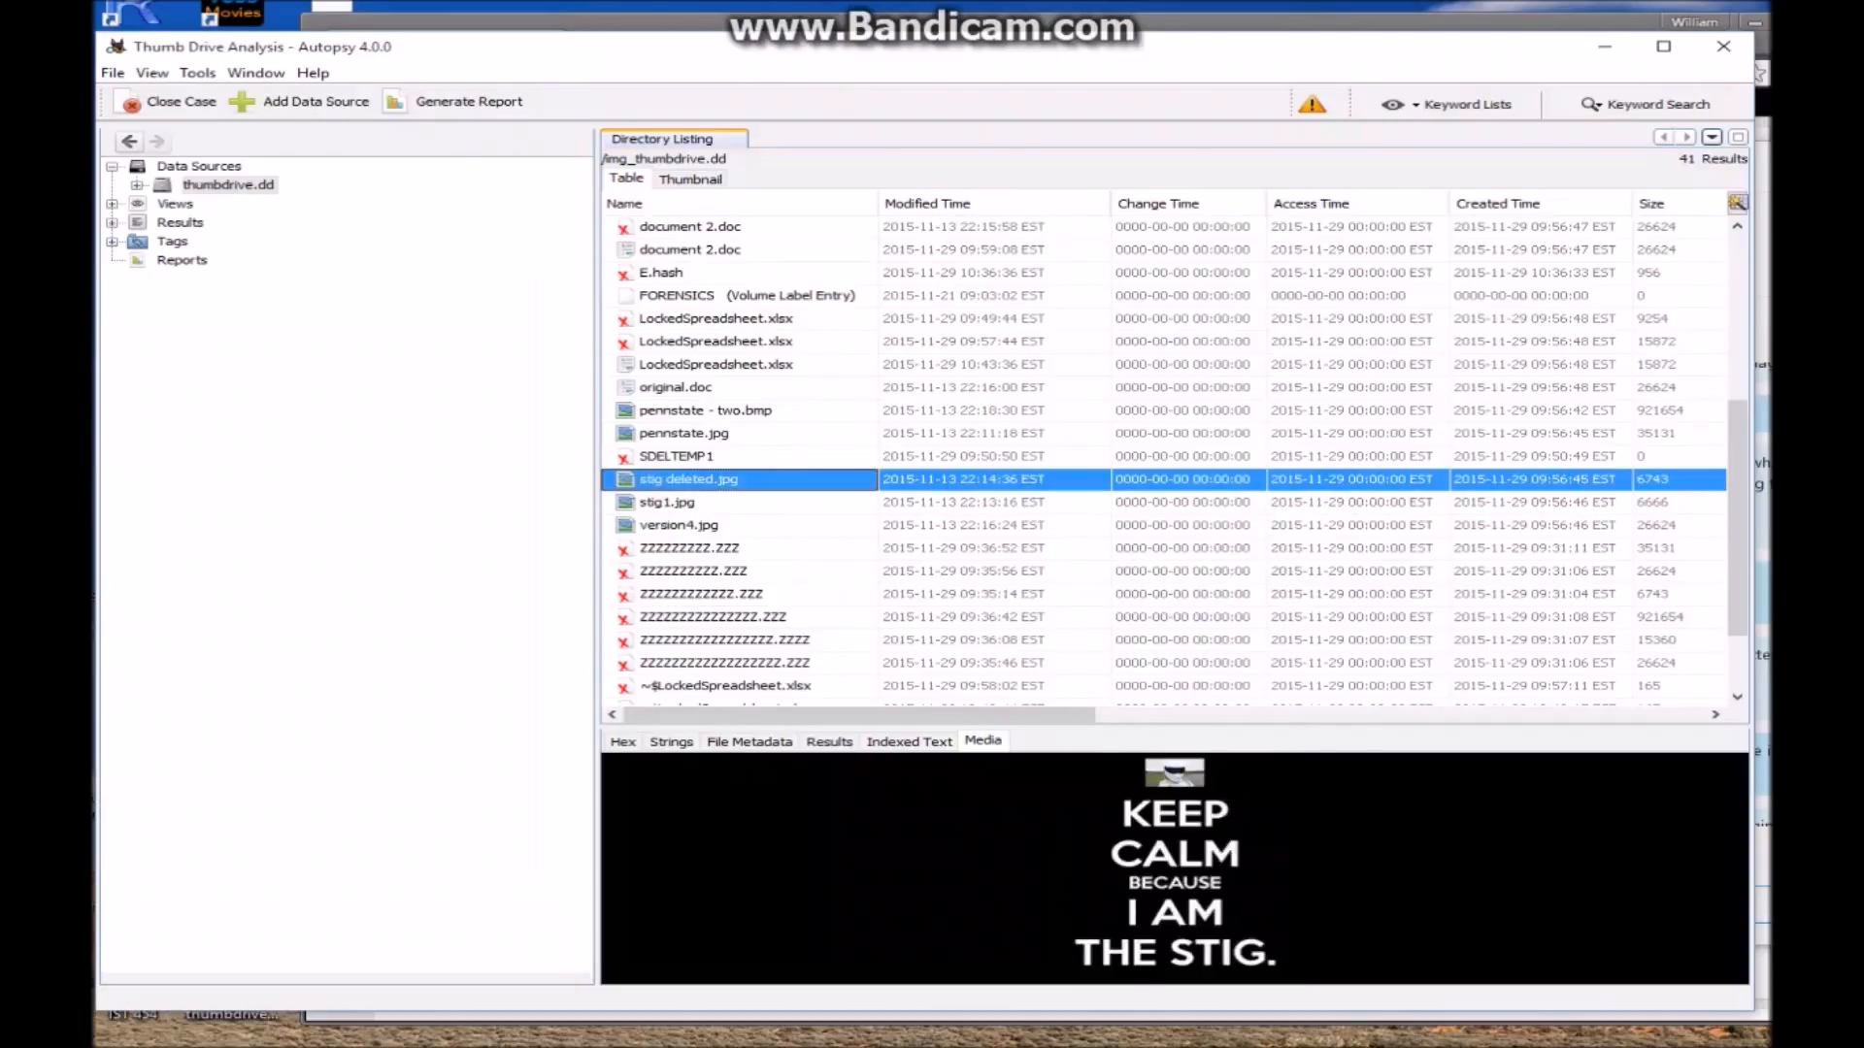
pyautogui.click(683, 435)
pyautogui.click(685, 412)
pyautogui.click(685, 433)
pyautogui.click(685, 411)
pyautogui.click(686, 433)
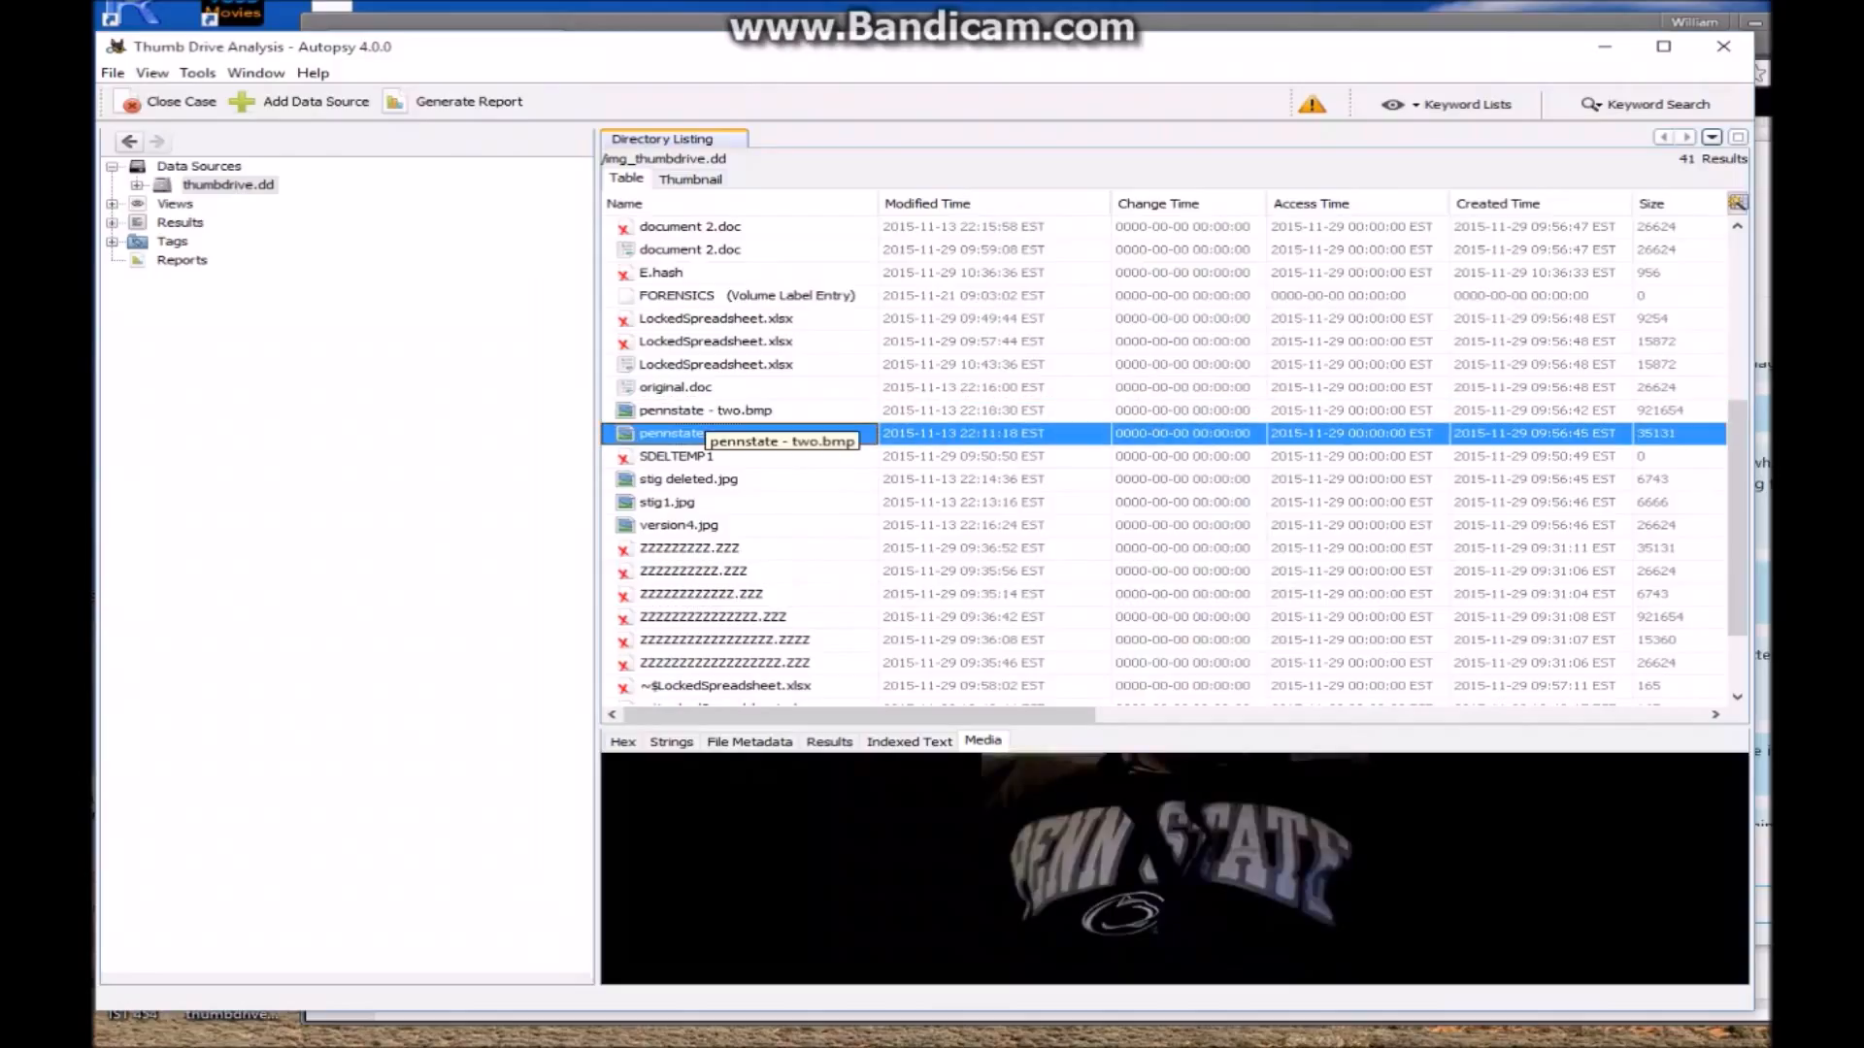
# Extract both pennstate images to the Export folder, overwriting the existing copies
pyautogui.keyDown('ctrl'); pyautogui.click(691, 415); pyautogui.keyUp('ctrl')
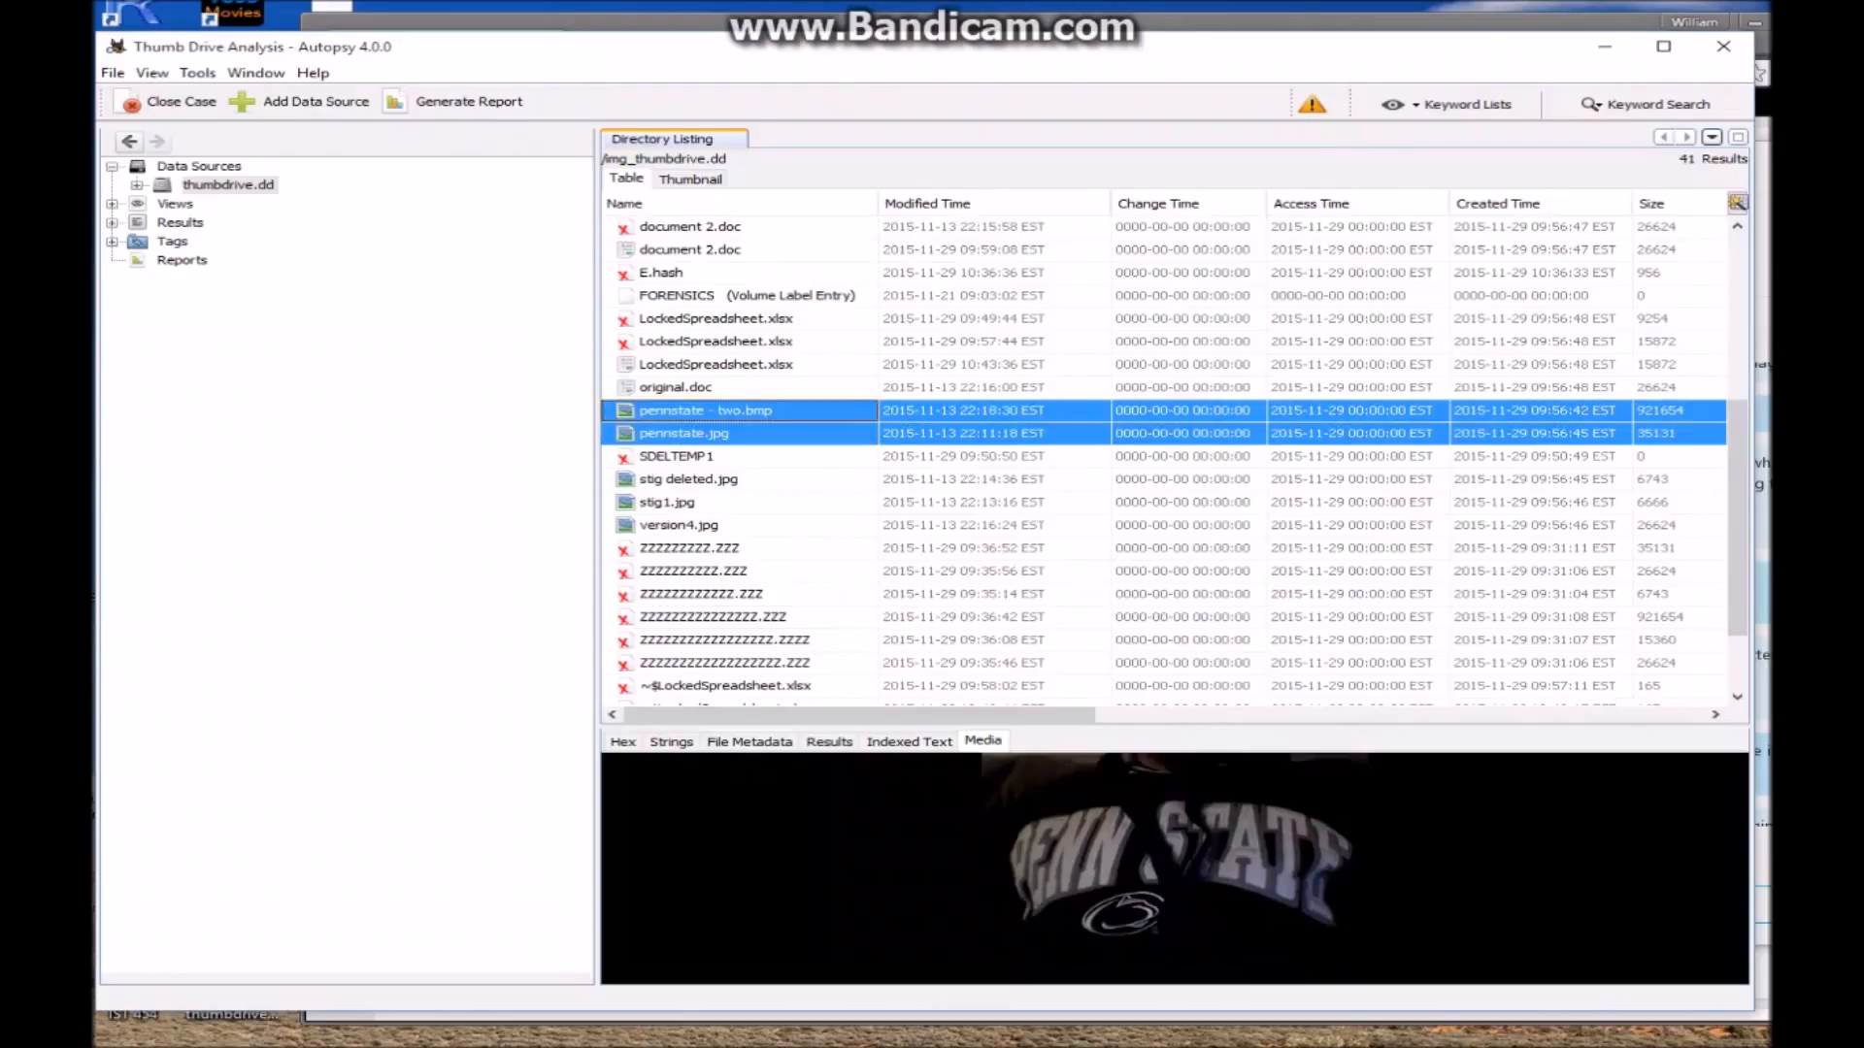
pyautogui.rightClick(685, 434)
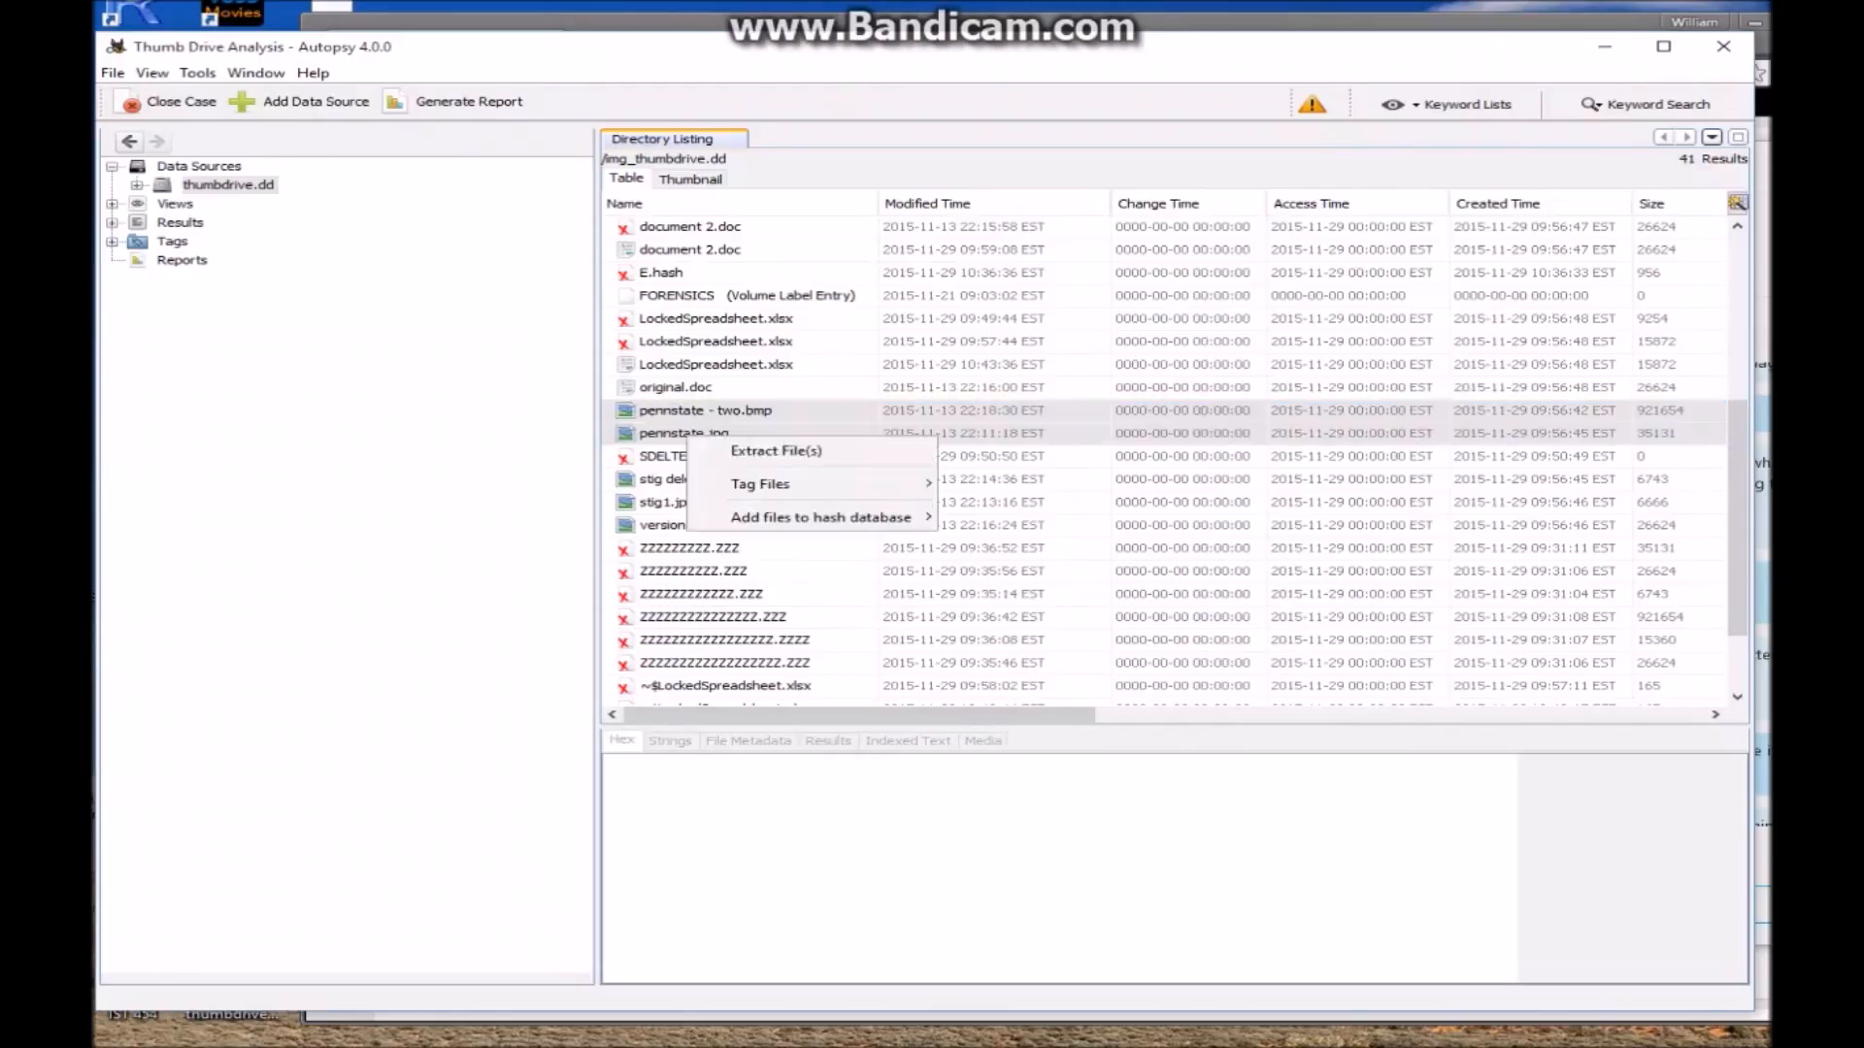
pyautogui.click(730, 447)
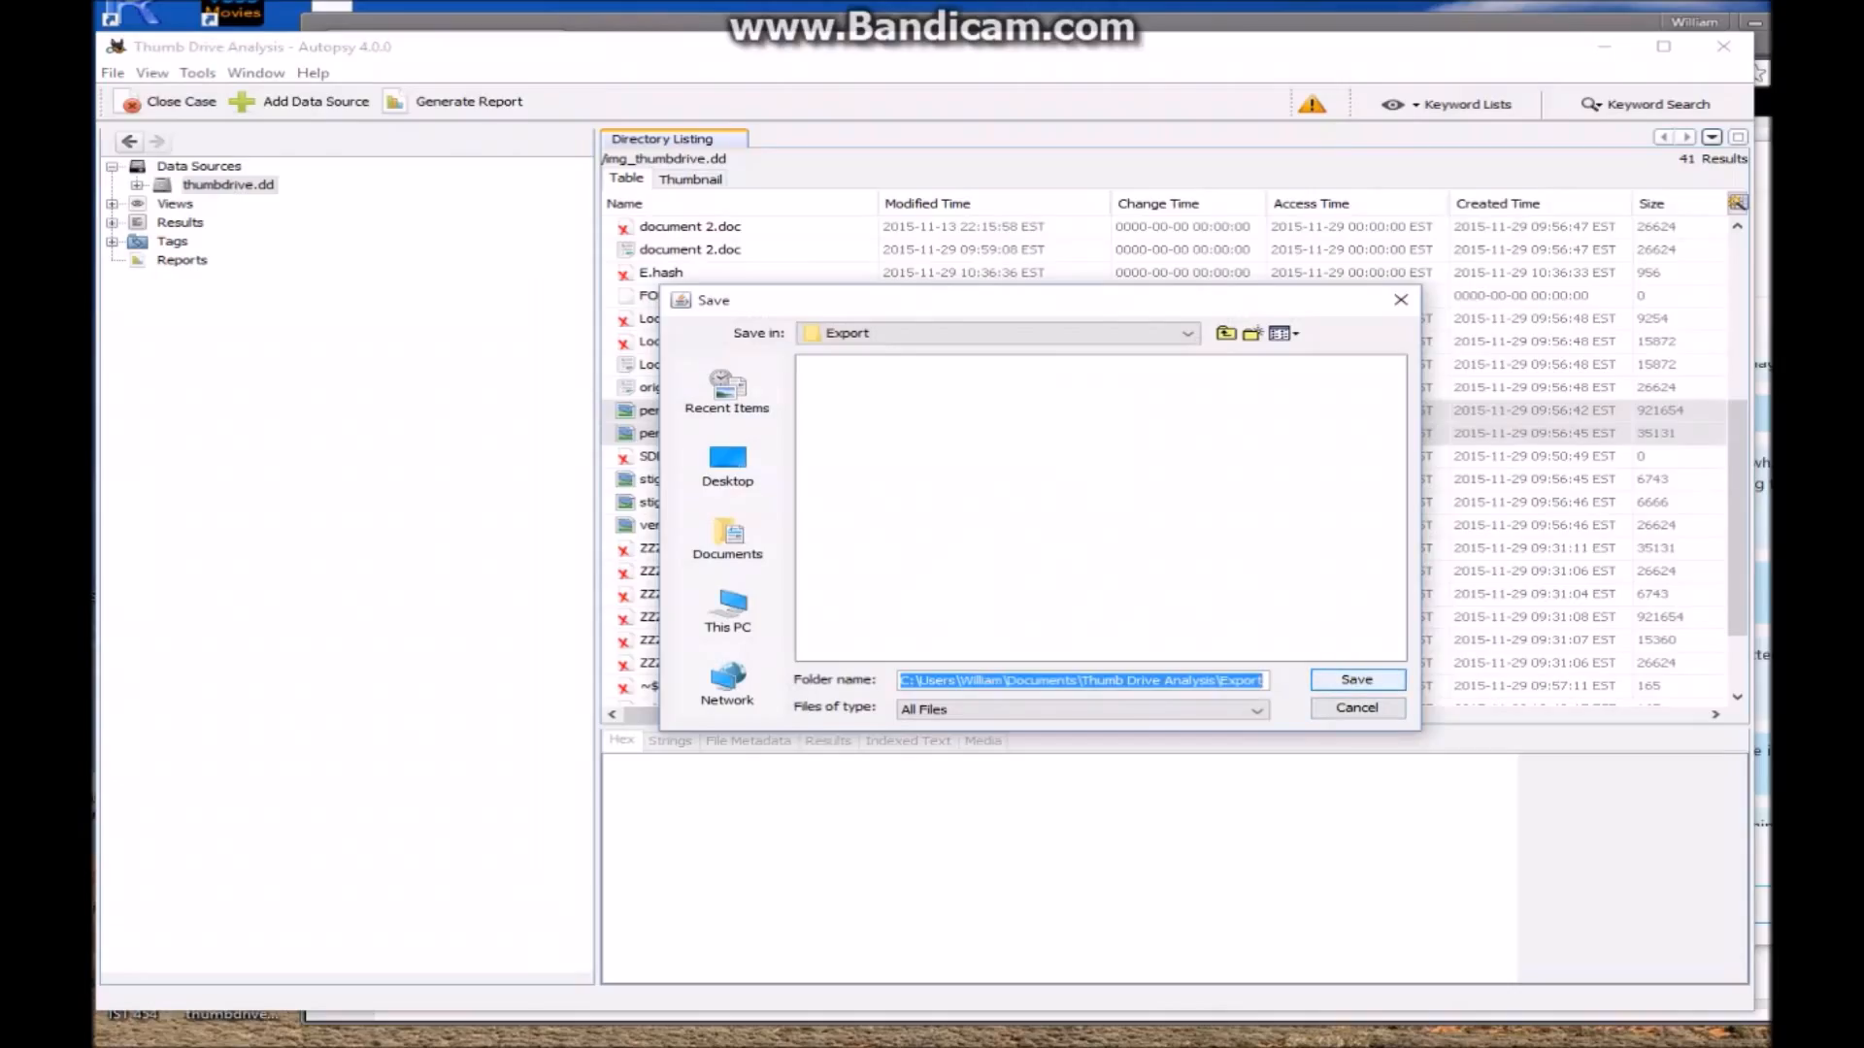
pyautogui.click(1357, 679)
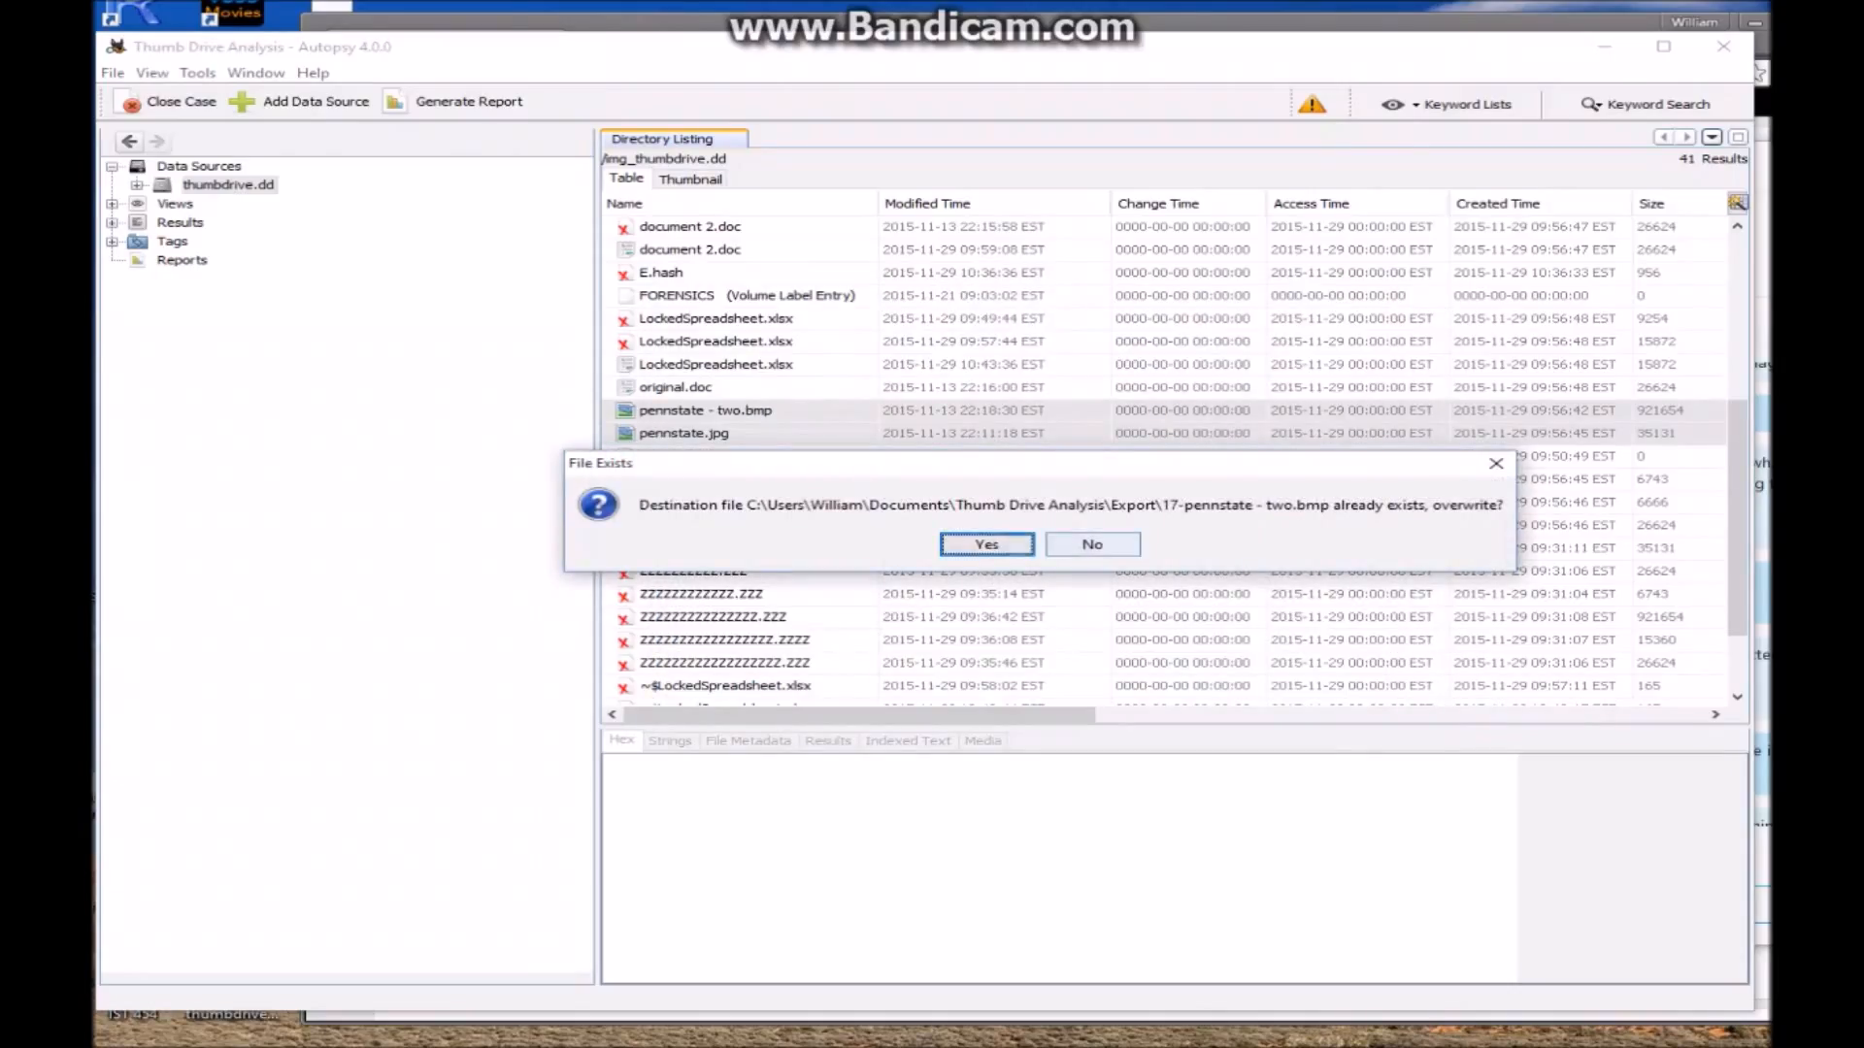
pyautogui.click(990, 545)
pyautogui.click(990, 544)
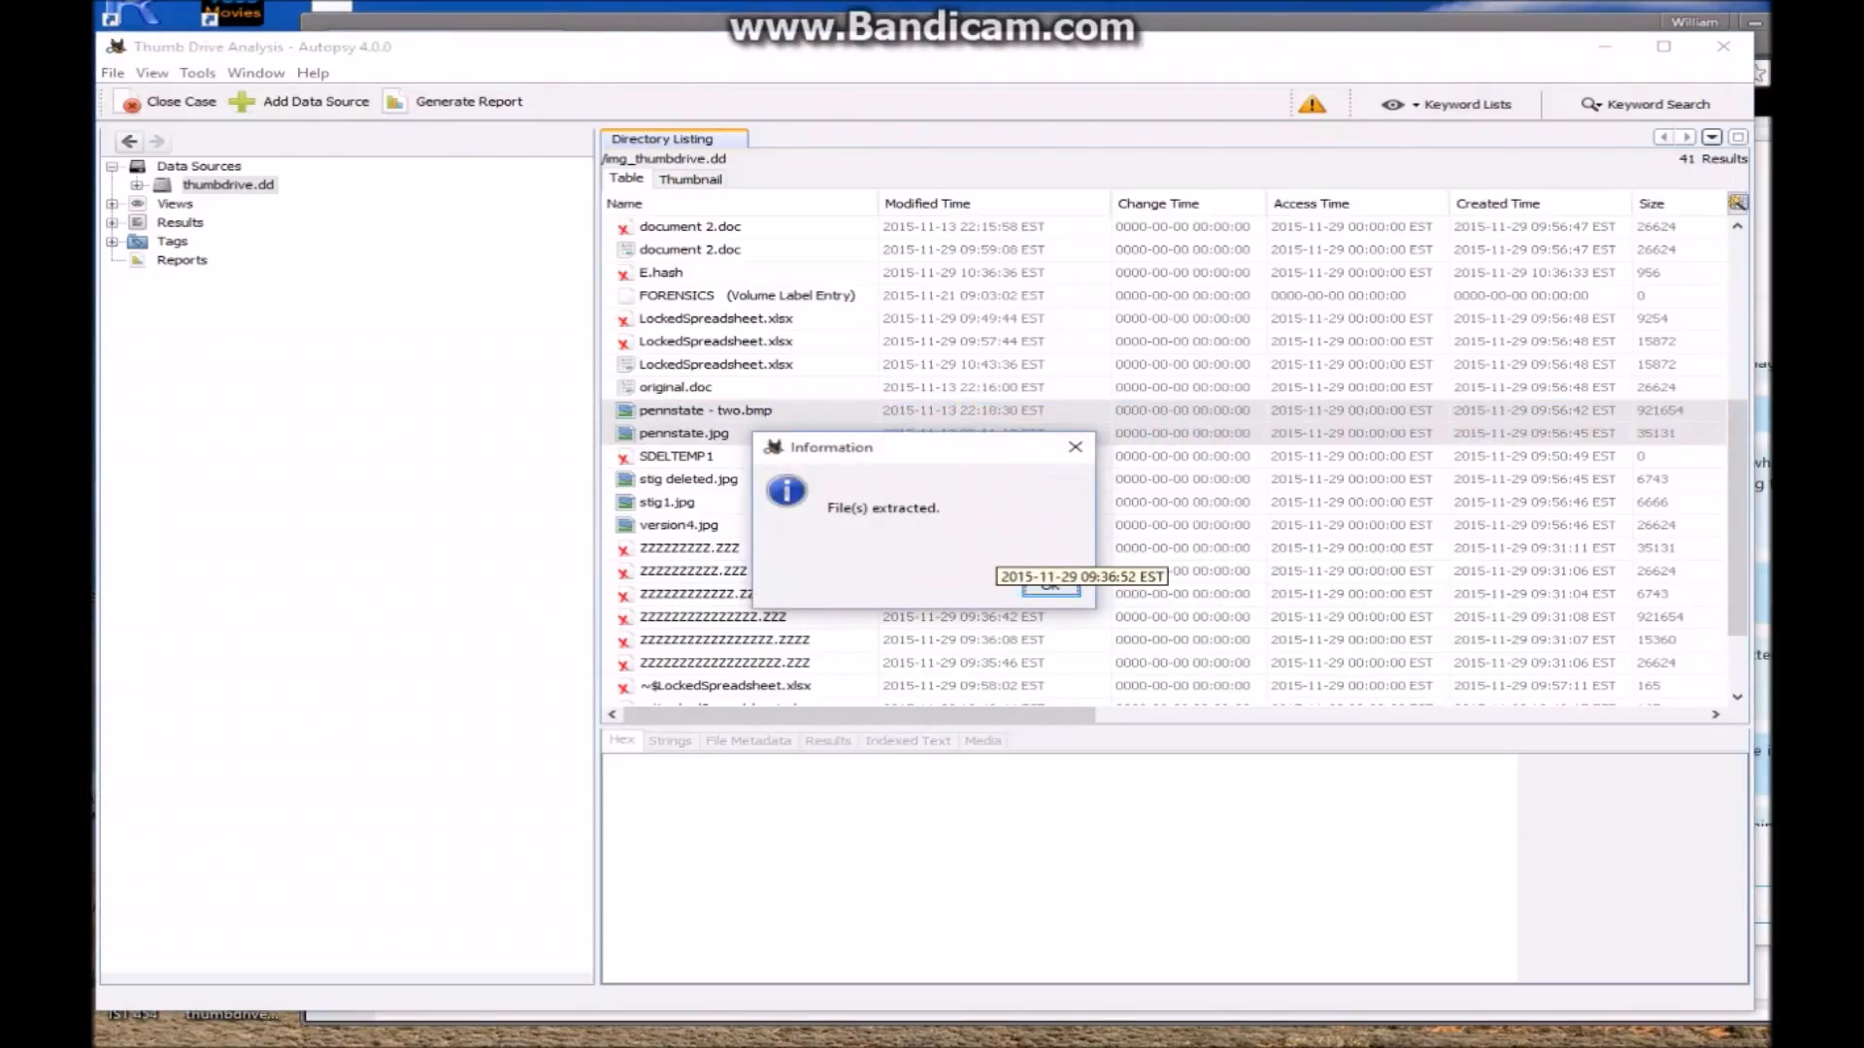
pyautogui.click(1050, 589)
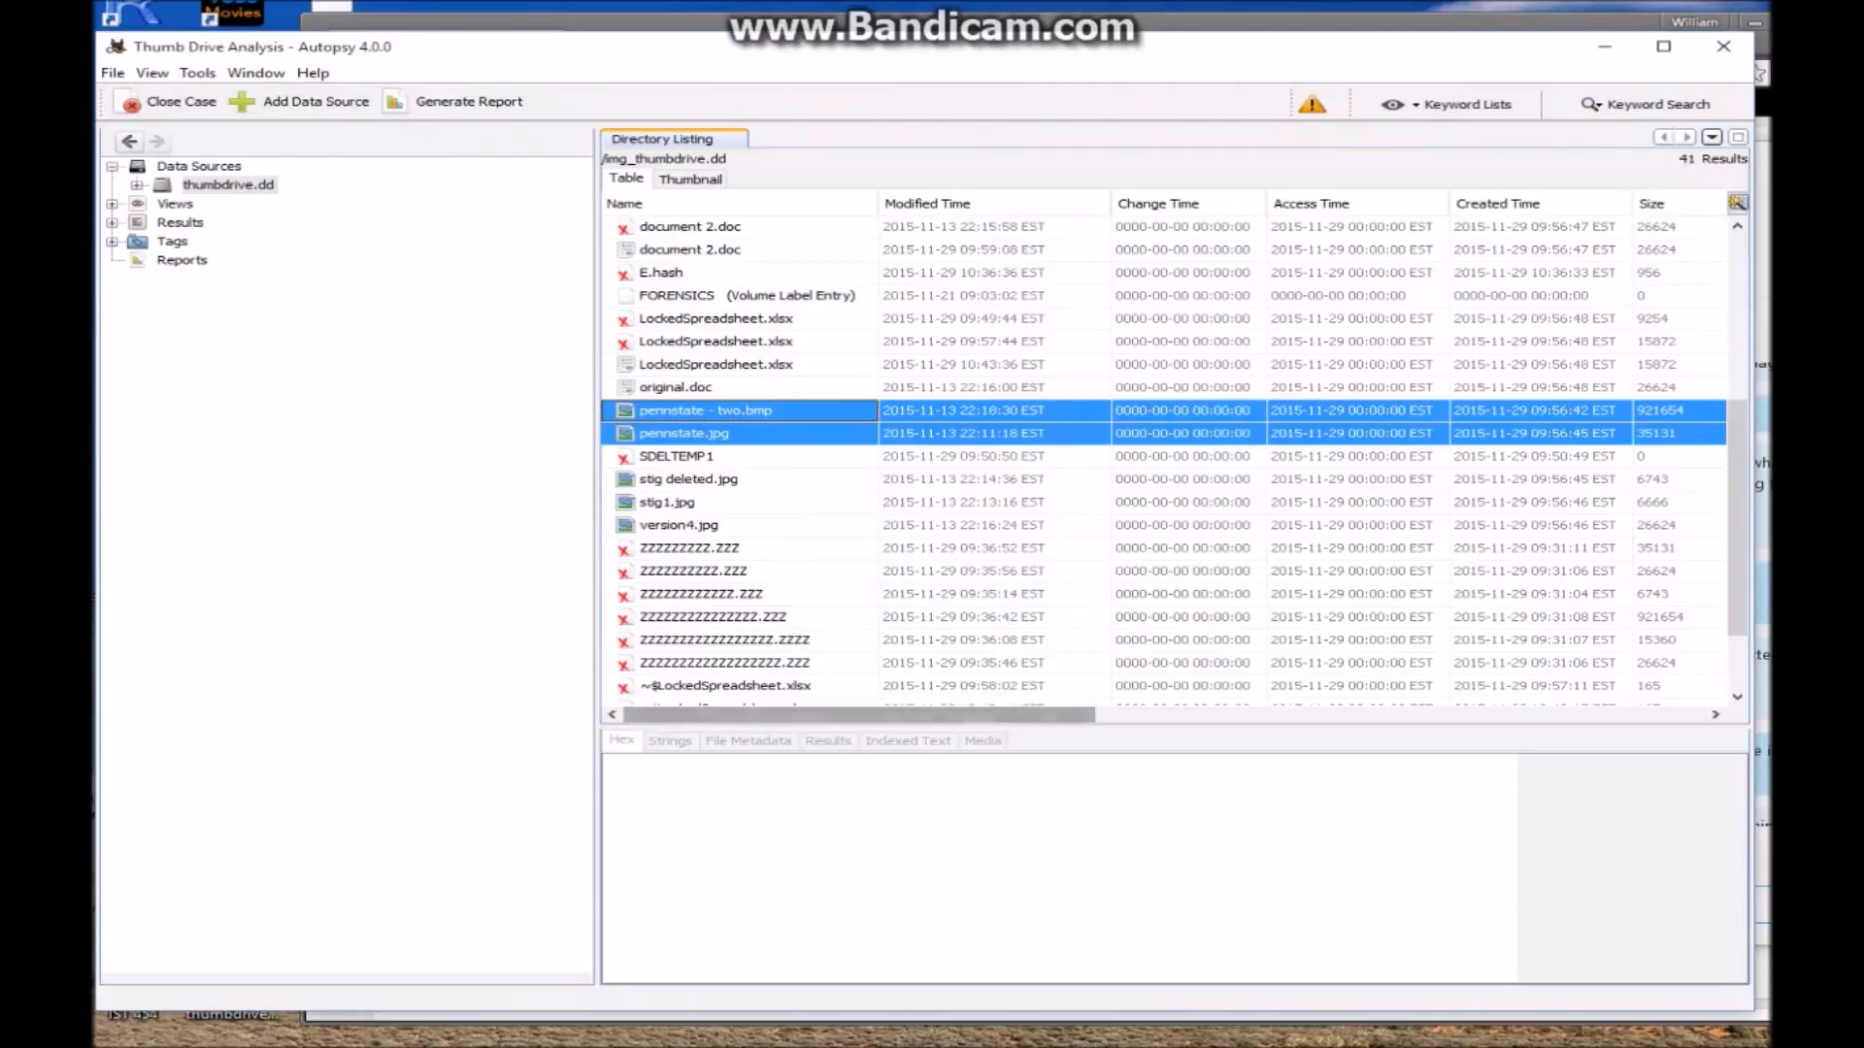
pyautogui.moveTo(906, 1042)
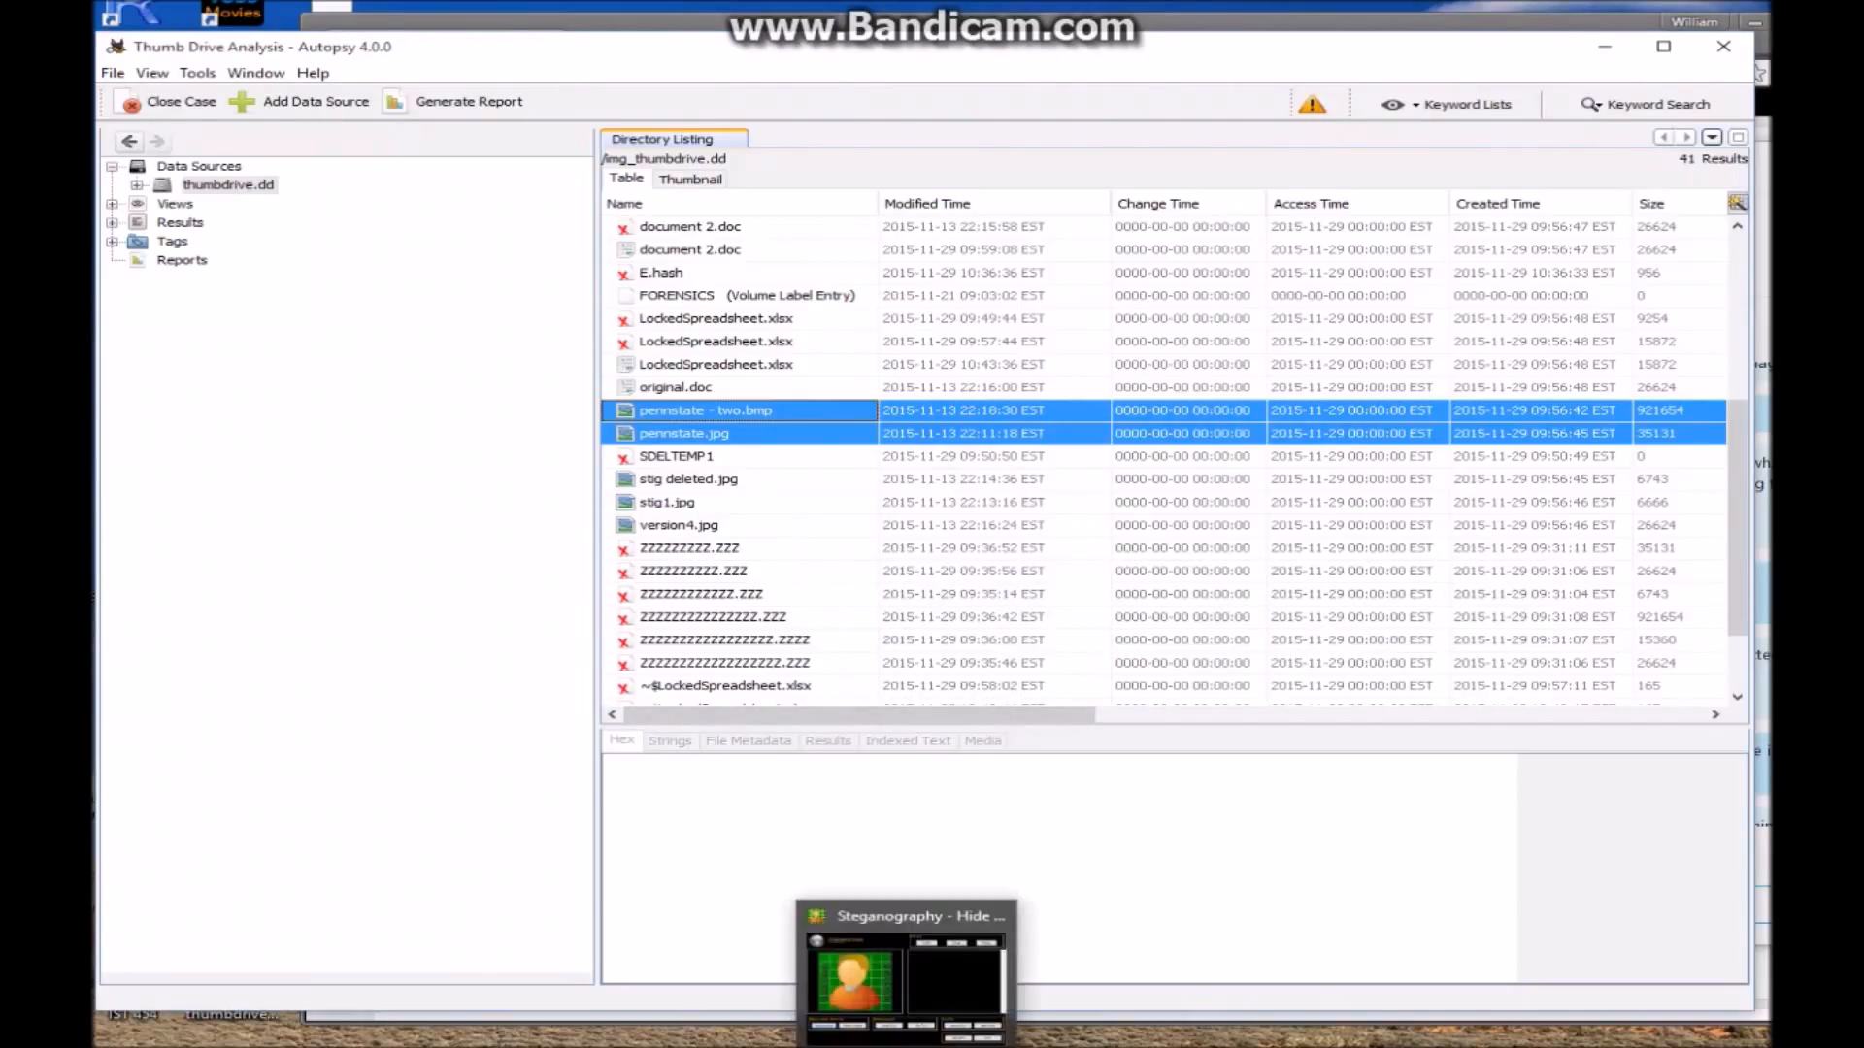
# Load 18-pennstate.jpg from the Export folder into QuickStego, which finds no hidden text
pyautogui.click(906, 1042)
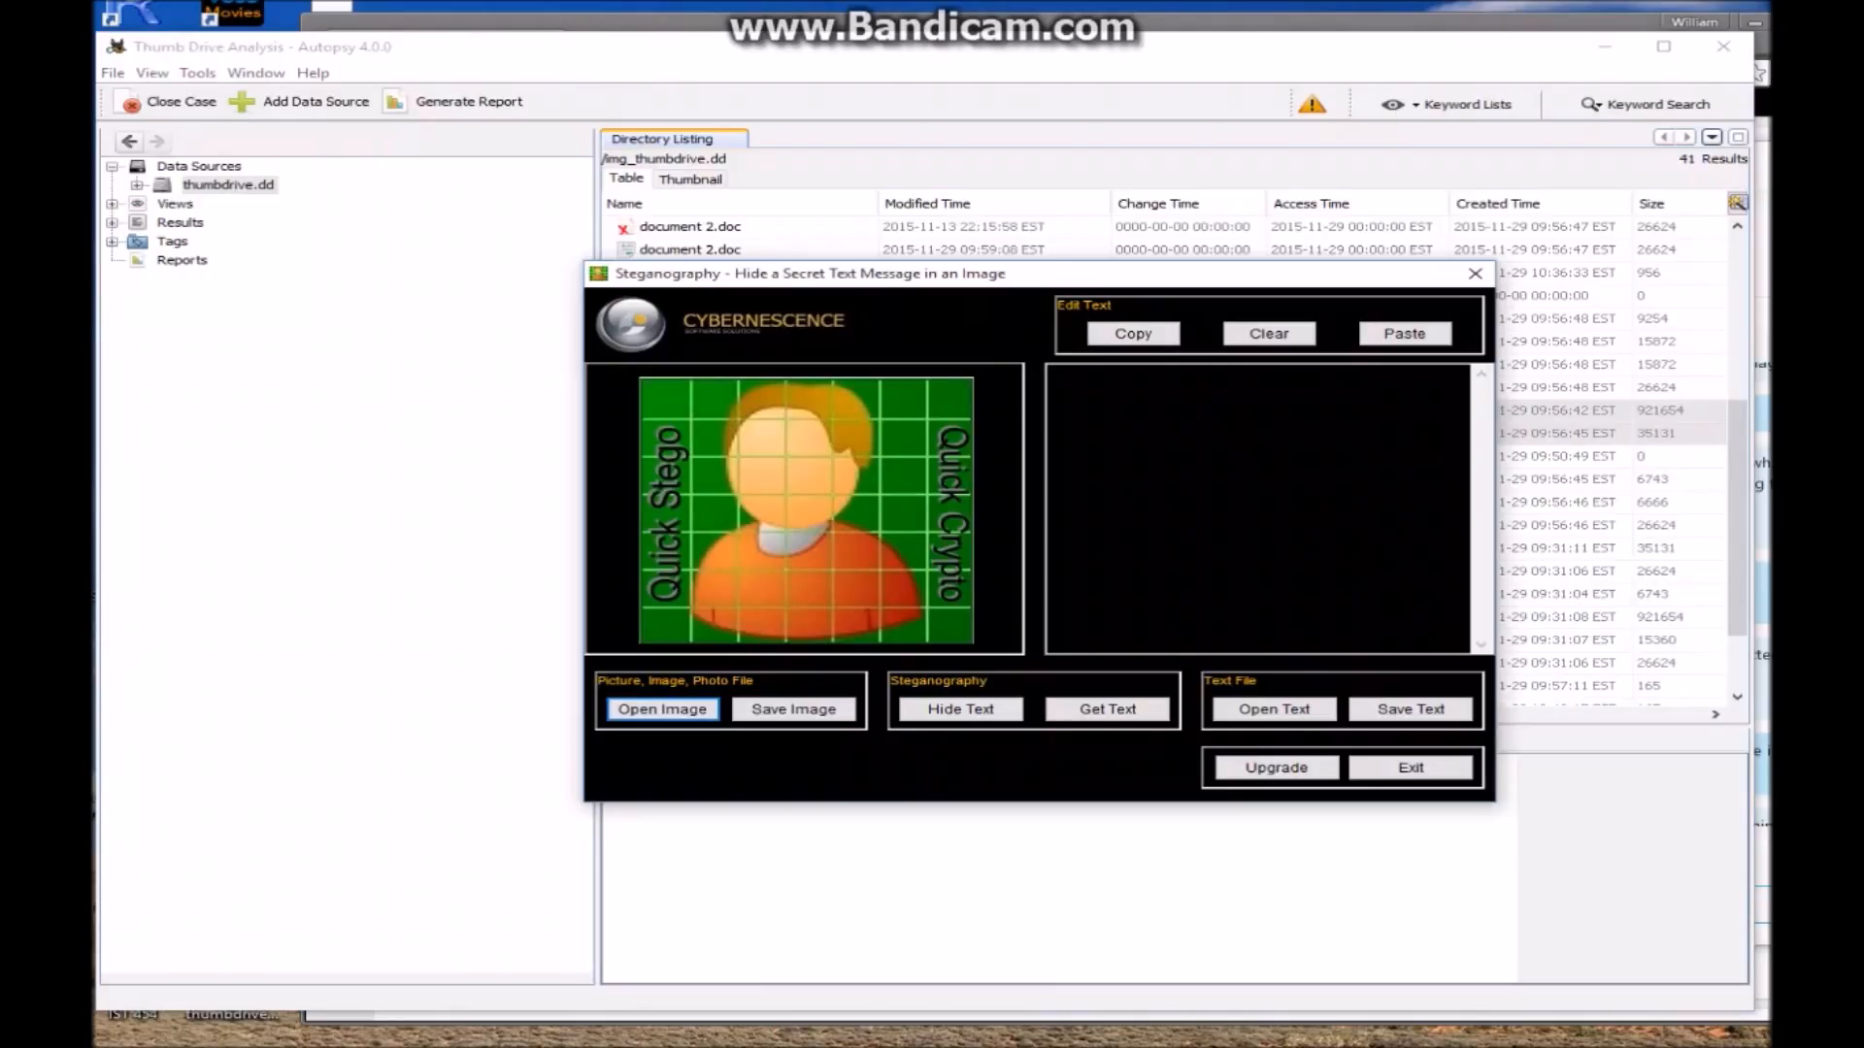
pyautogui.click(662, 709)
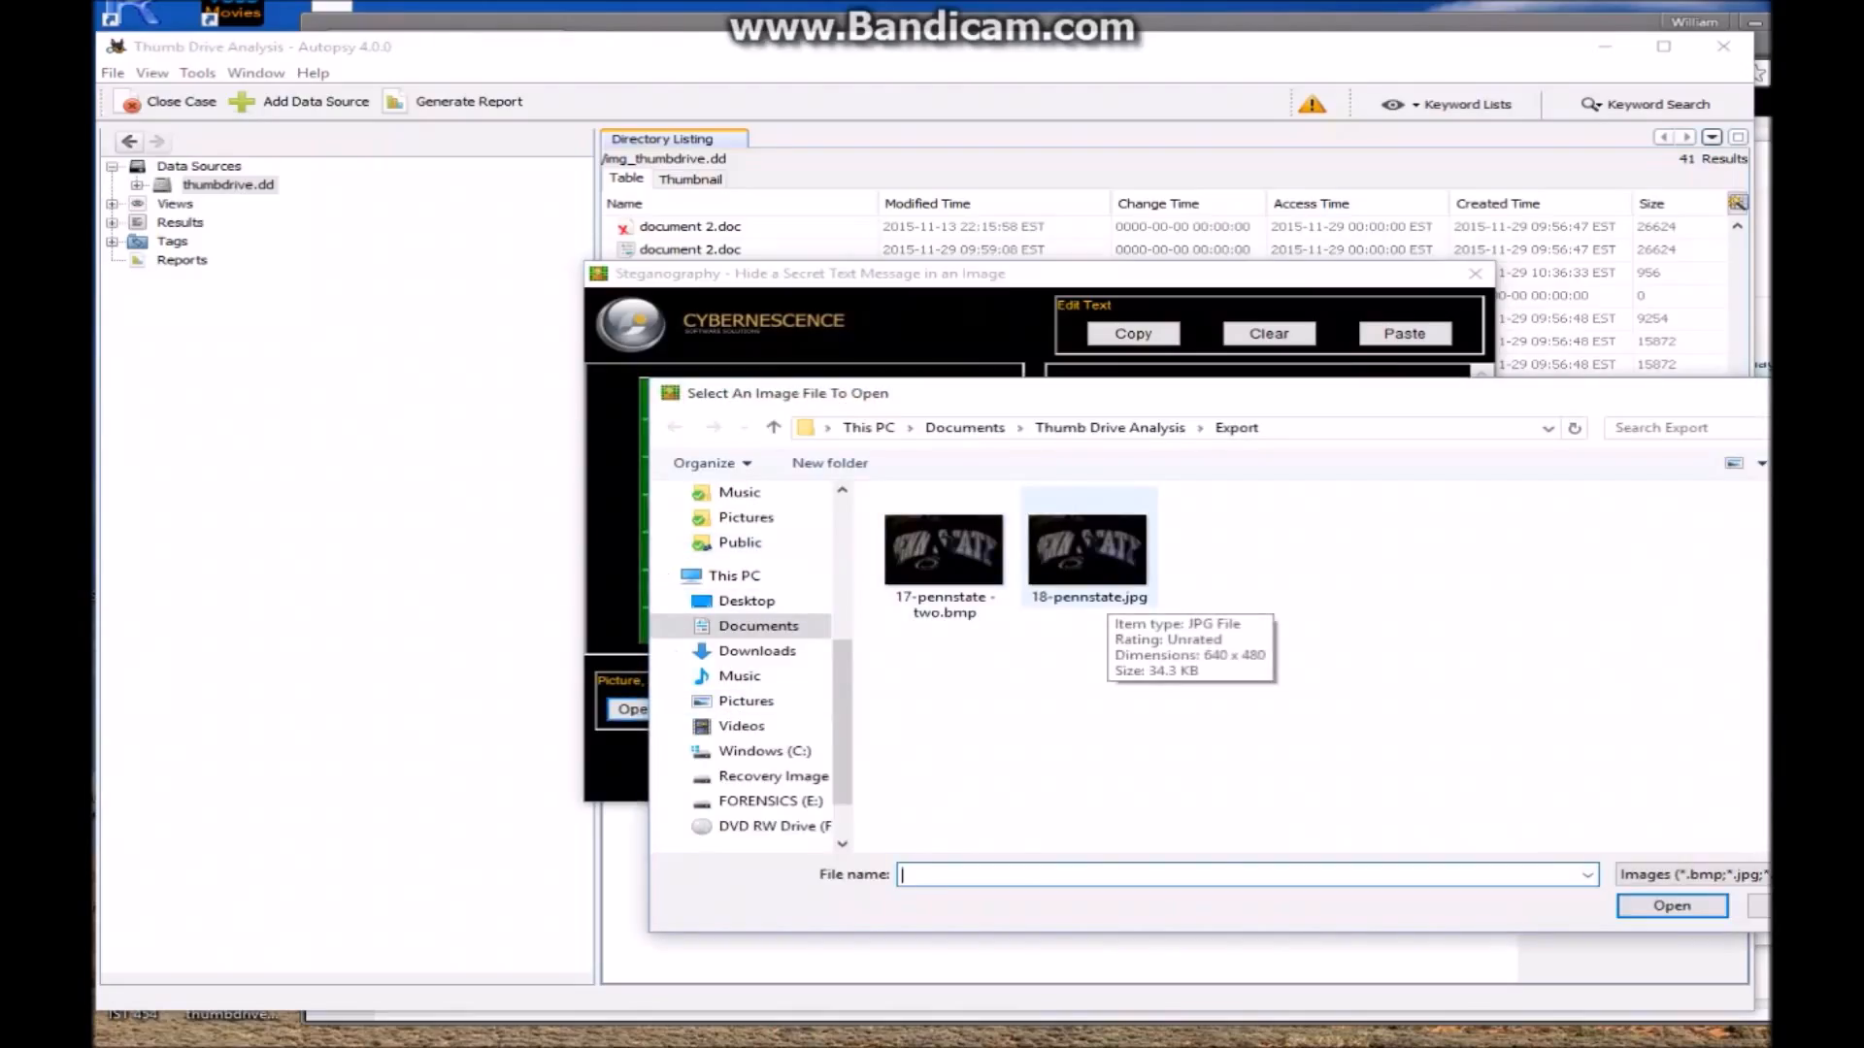
pyautogui.click(1096, 582)
pyautogui.click(1672, 906)
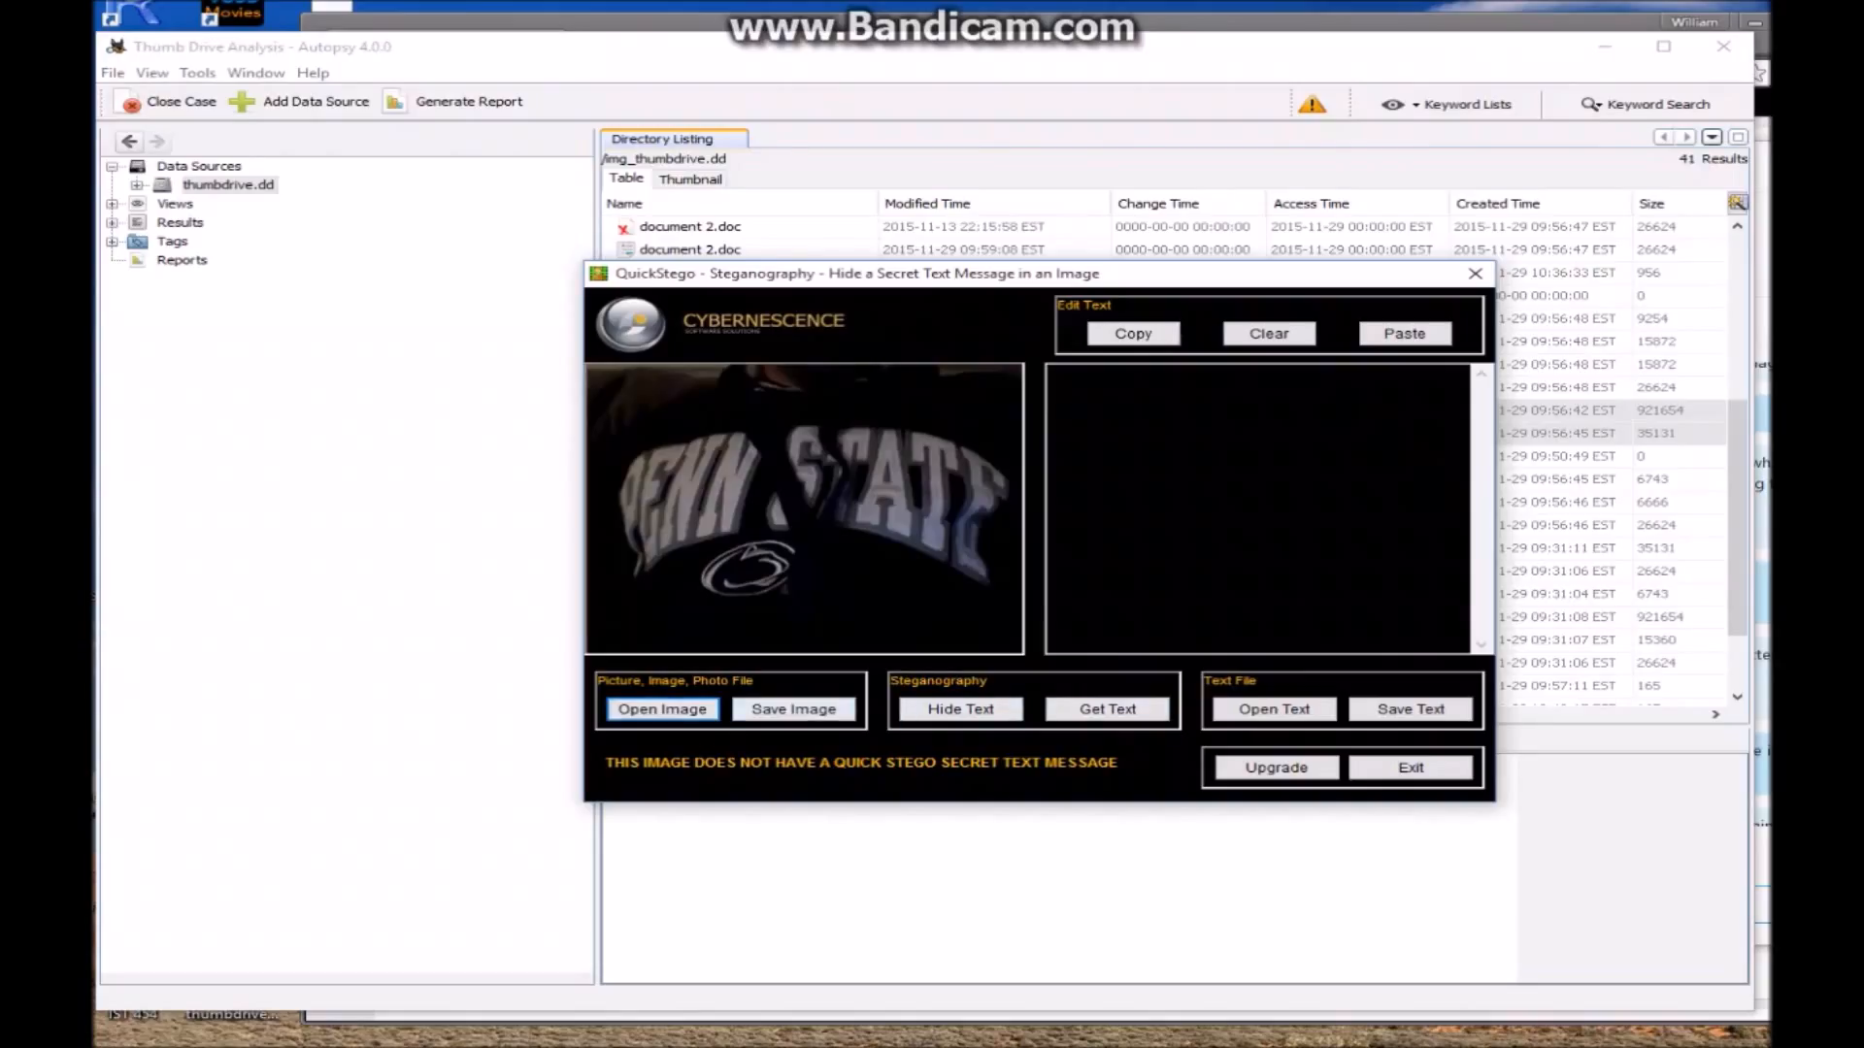
pyautogui.press('Return')
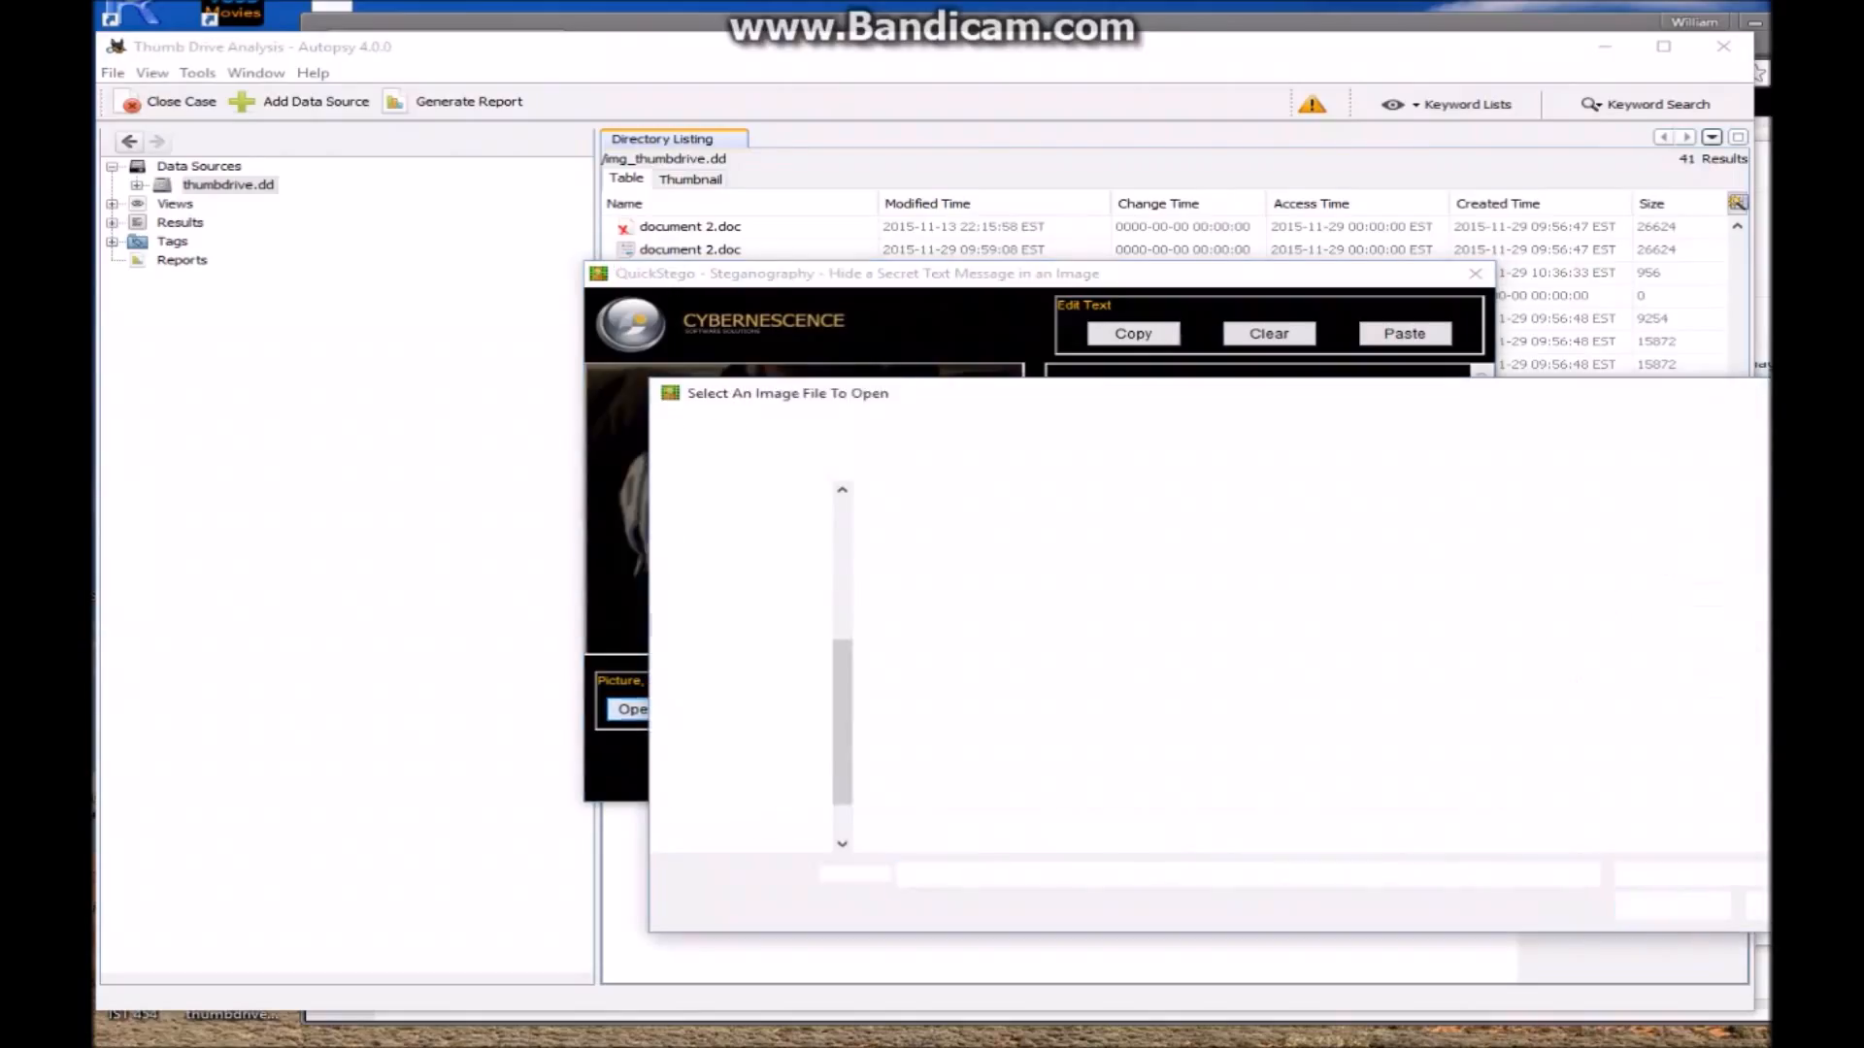
# Load the other pennstate image, select its hidden message 'This is a test message to show hiding the text.', and exit QuickStego
pyautogui.press('Return')
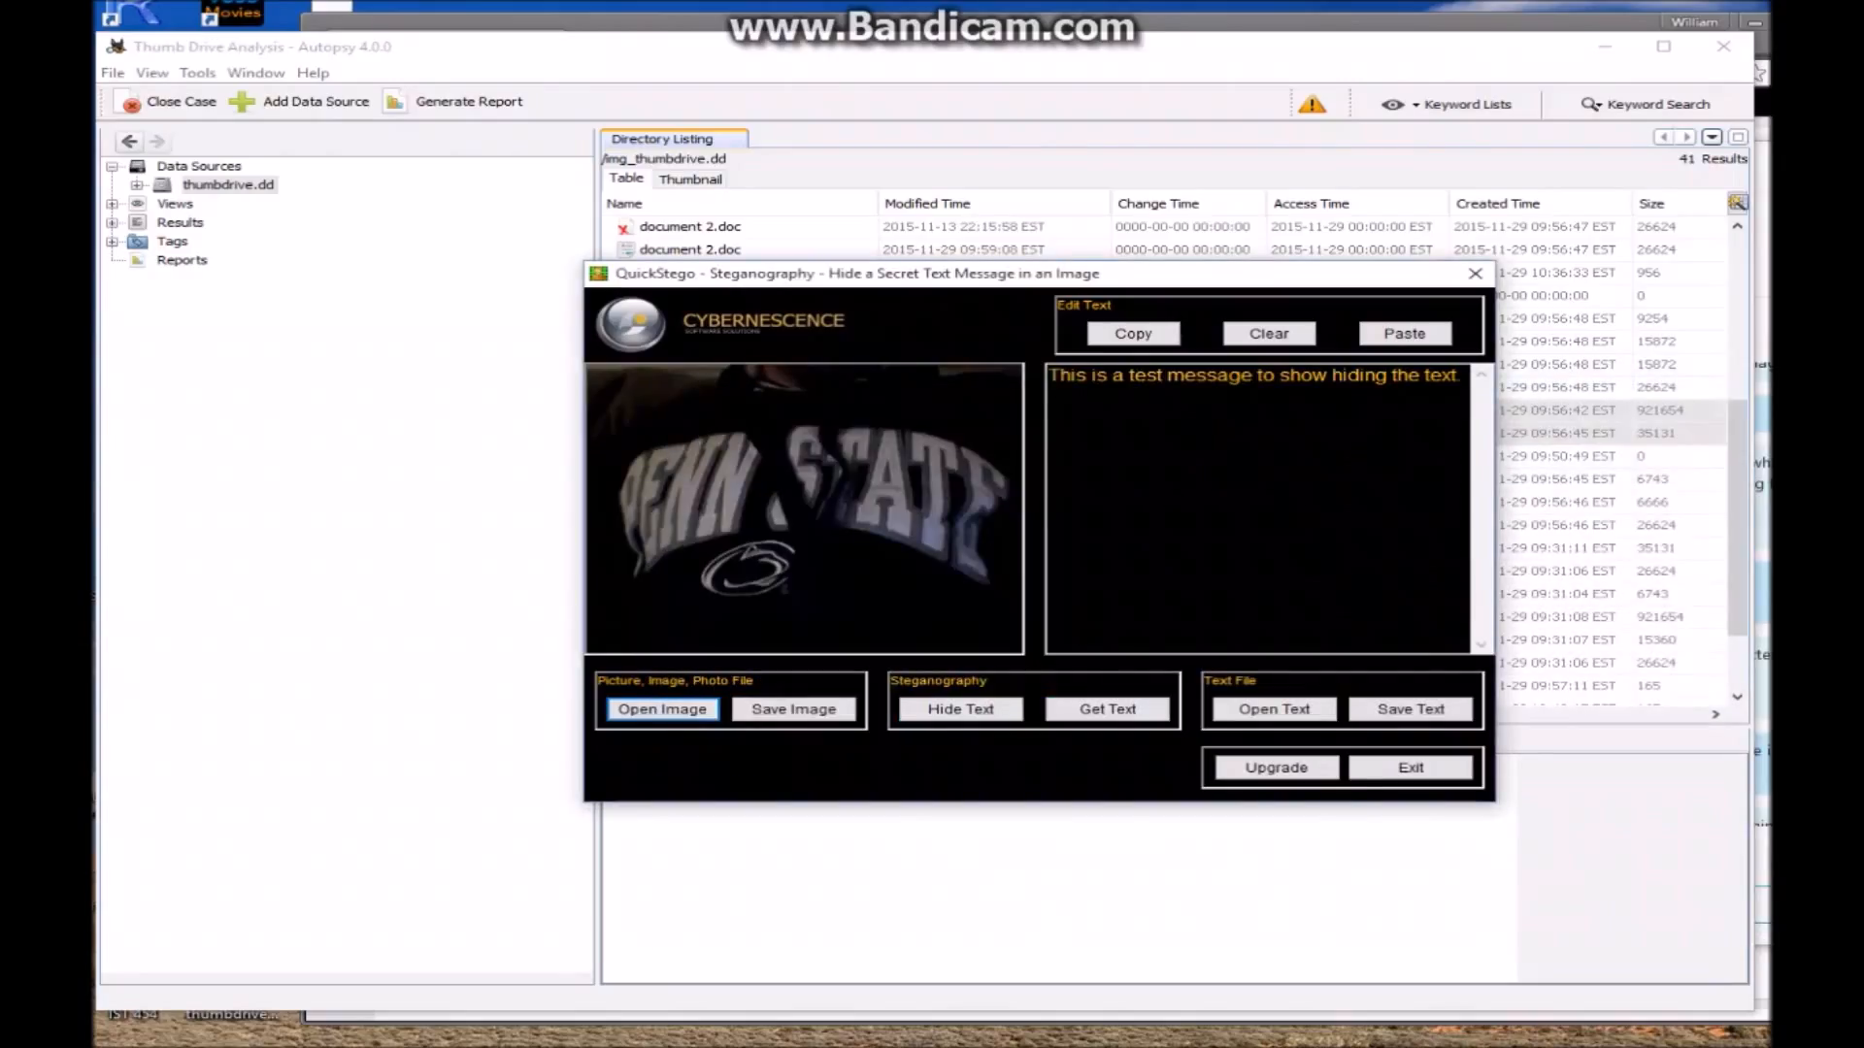
pyautogui.moveTo(1058, 375); pyautogui.dragTo(1461, 375)
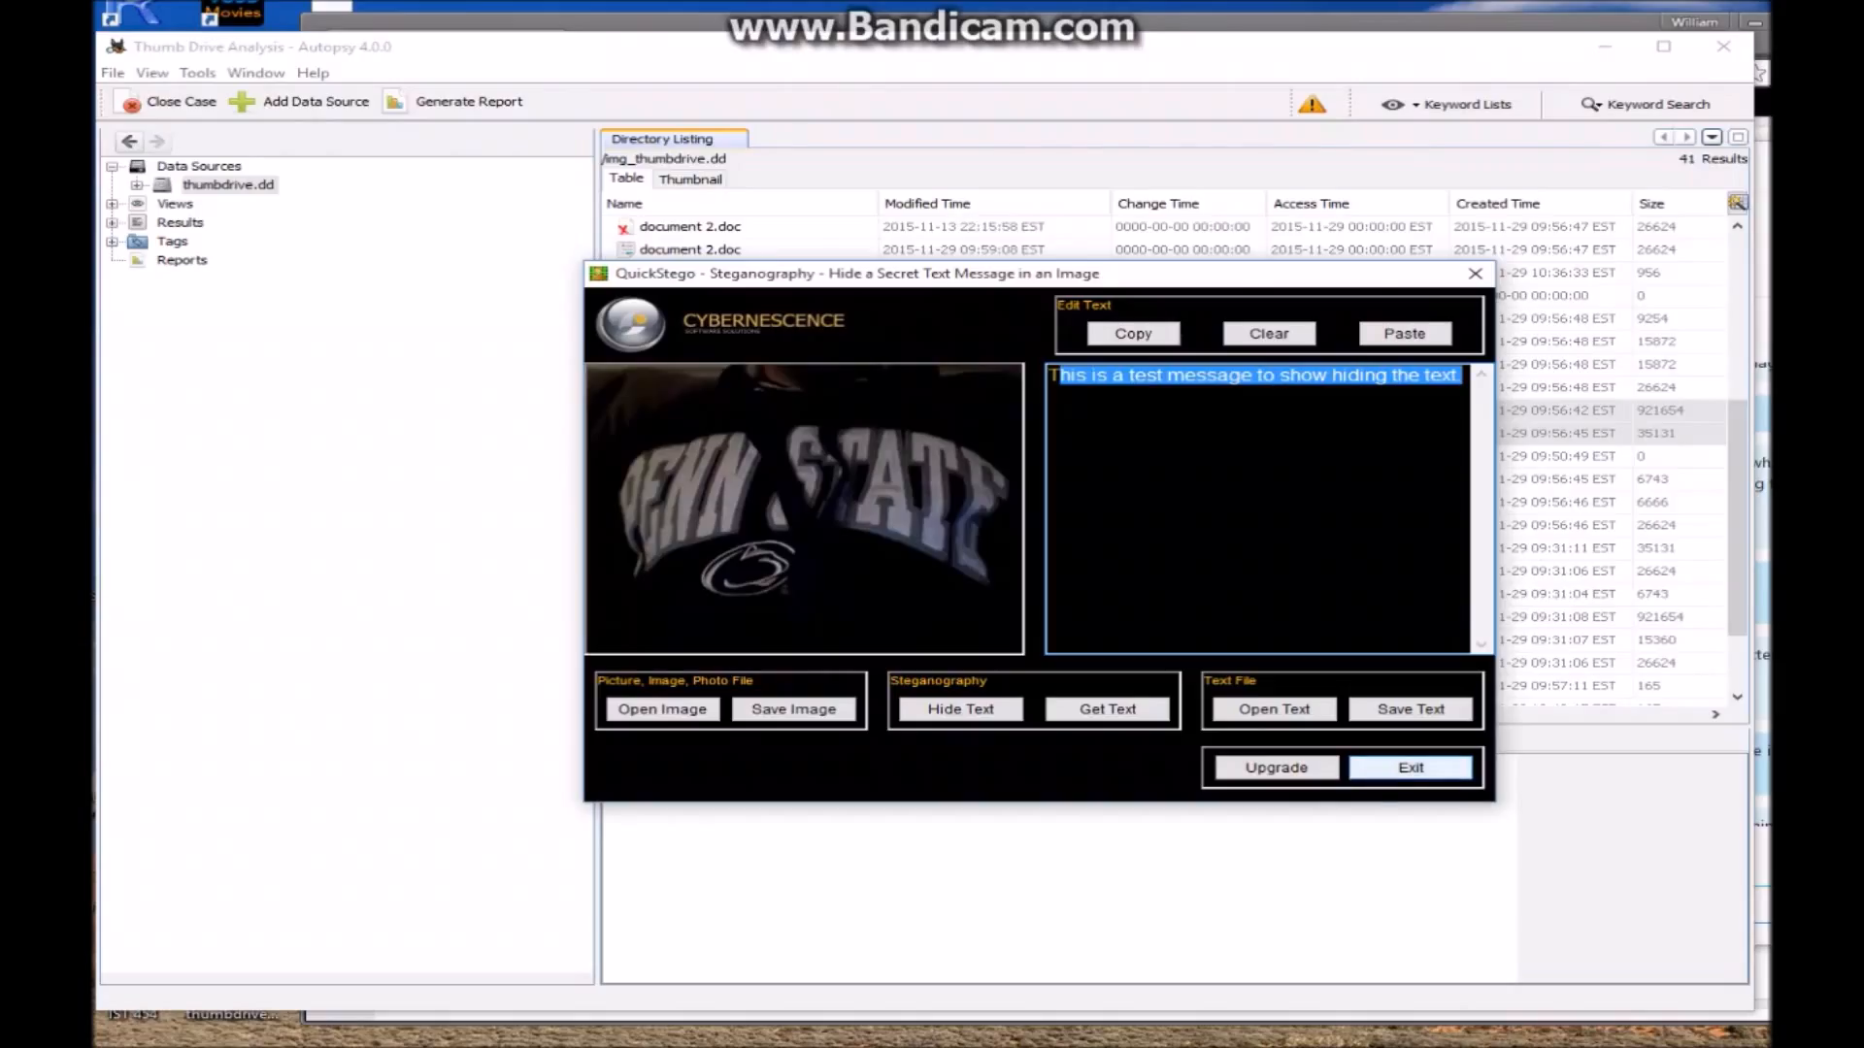
pyautogui.click(1411, 767)
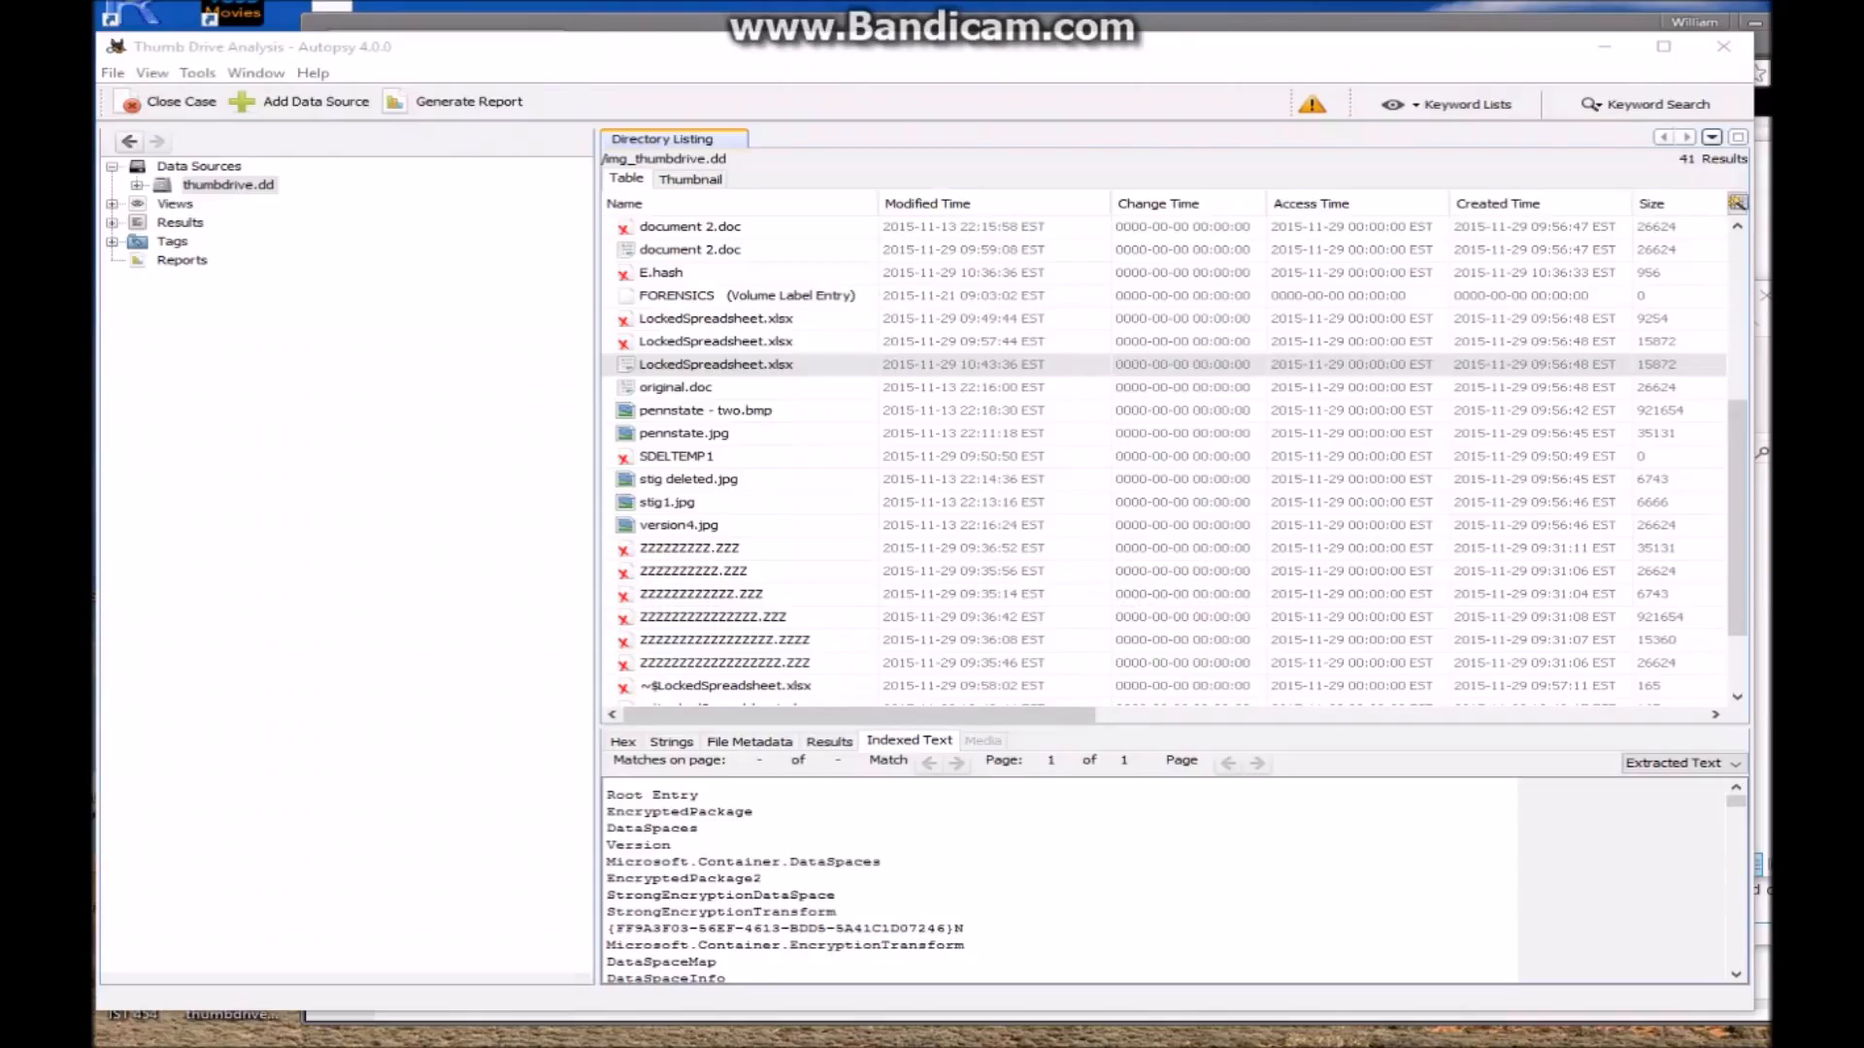
# Extract the newest LockedSpreadsheet.xlsx from thumbdrive.dd into the case's Export folder
pyautogui.click(716, 364)
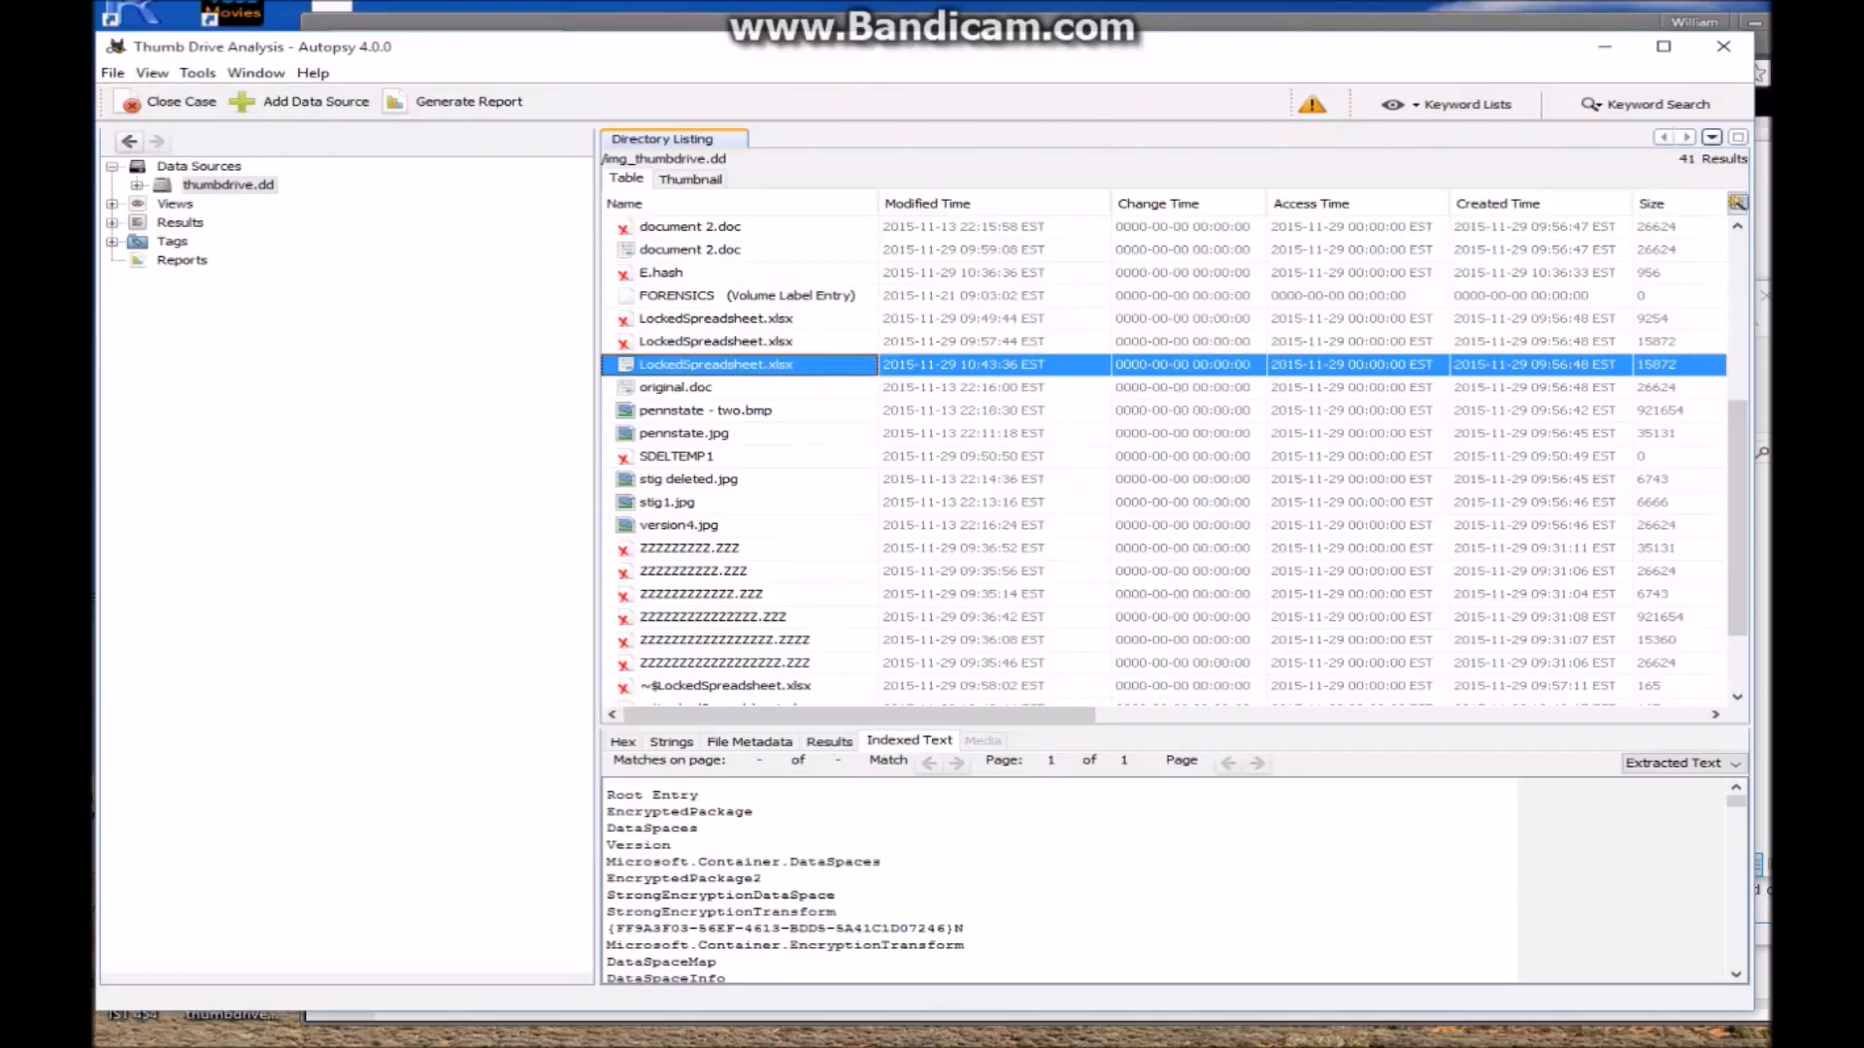
pyautogui.rightClick(699, 367)
pyautogui.click(756, 439)
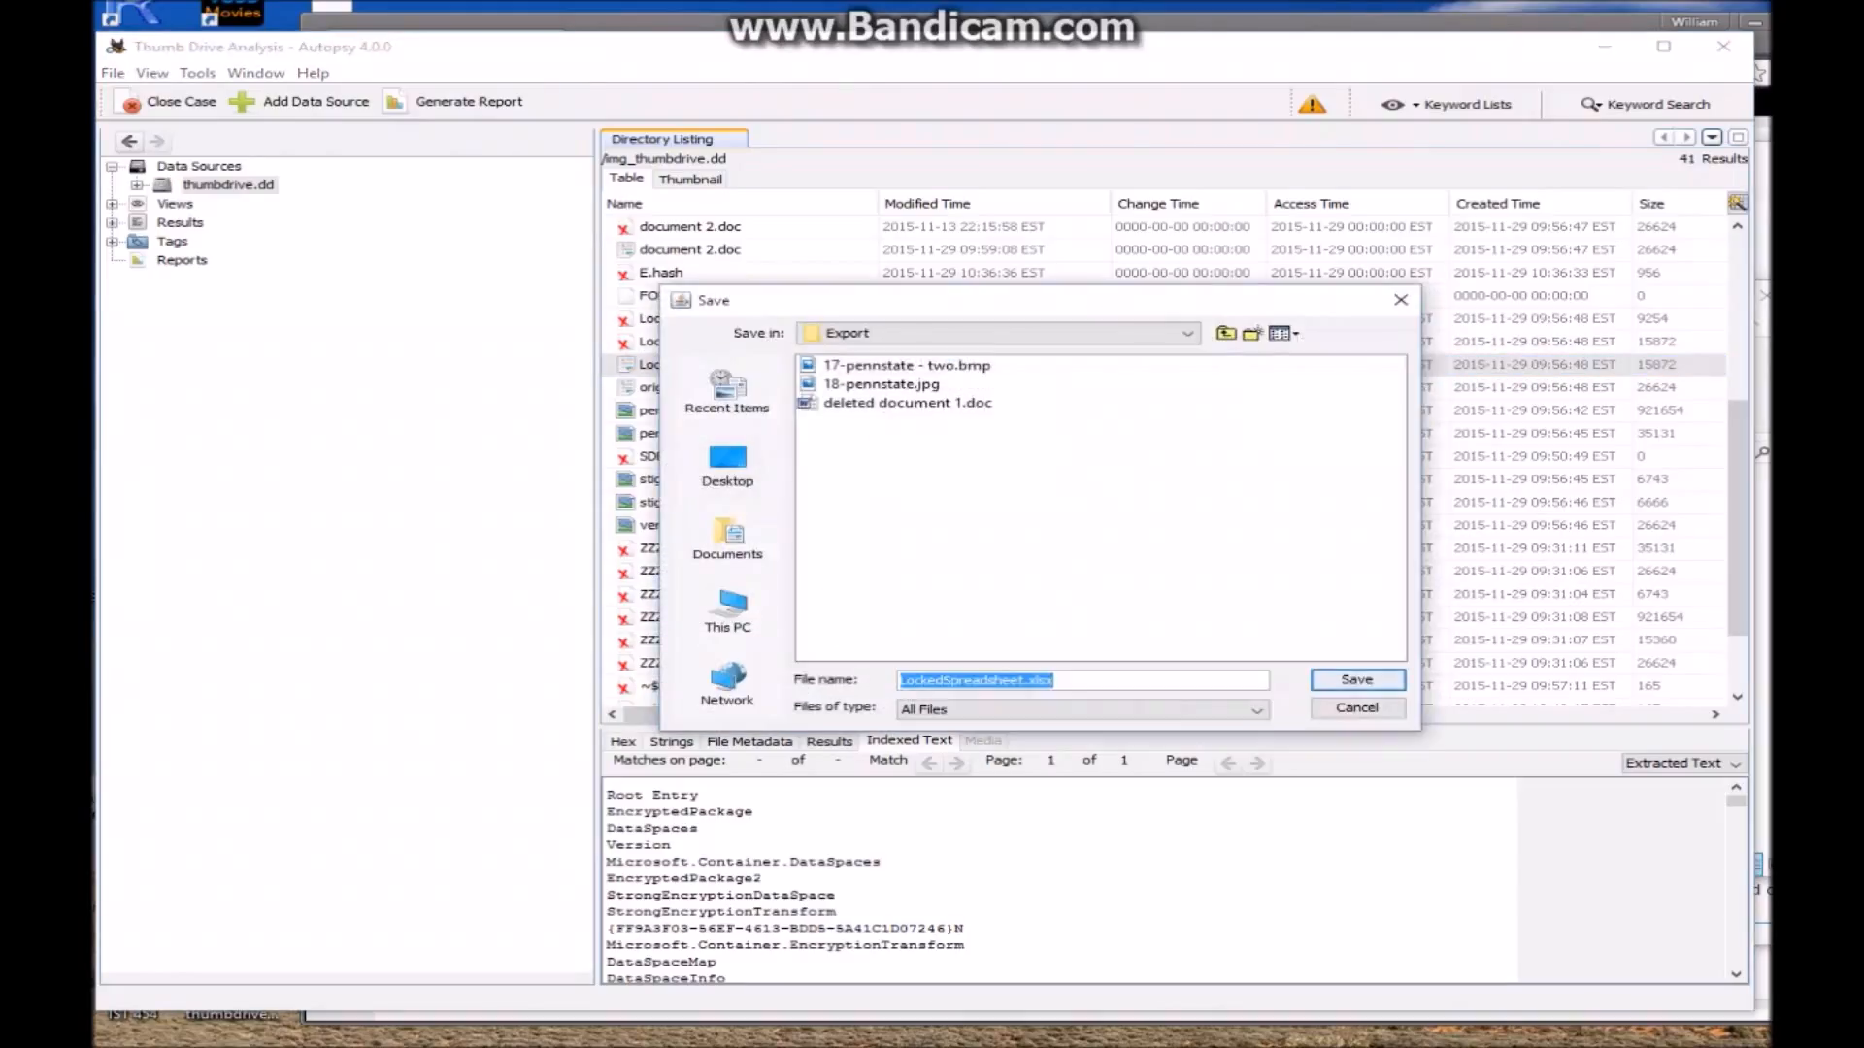
pyautogui.click(1357, 679)
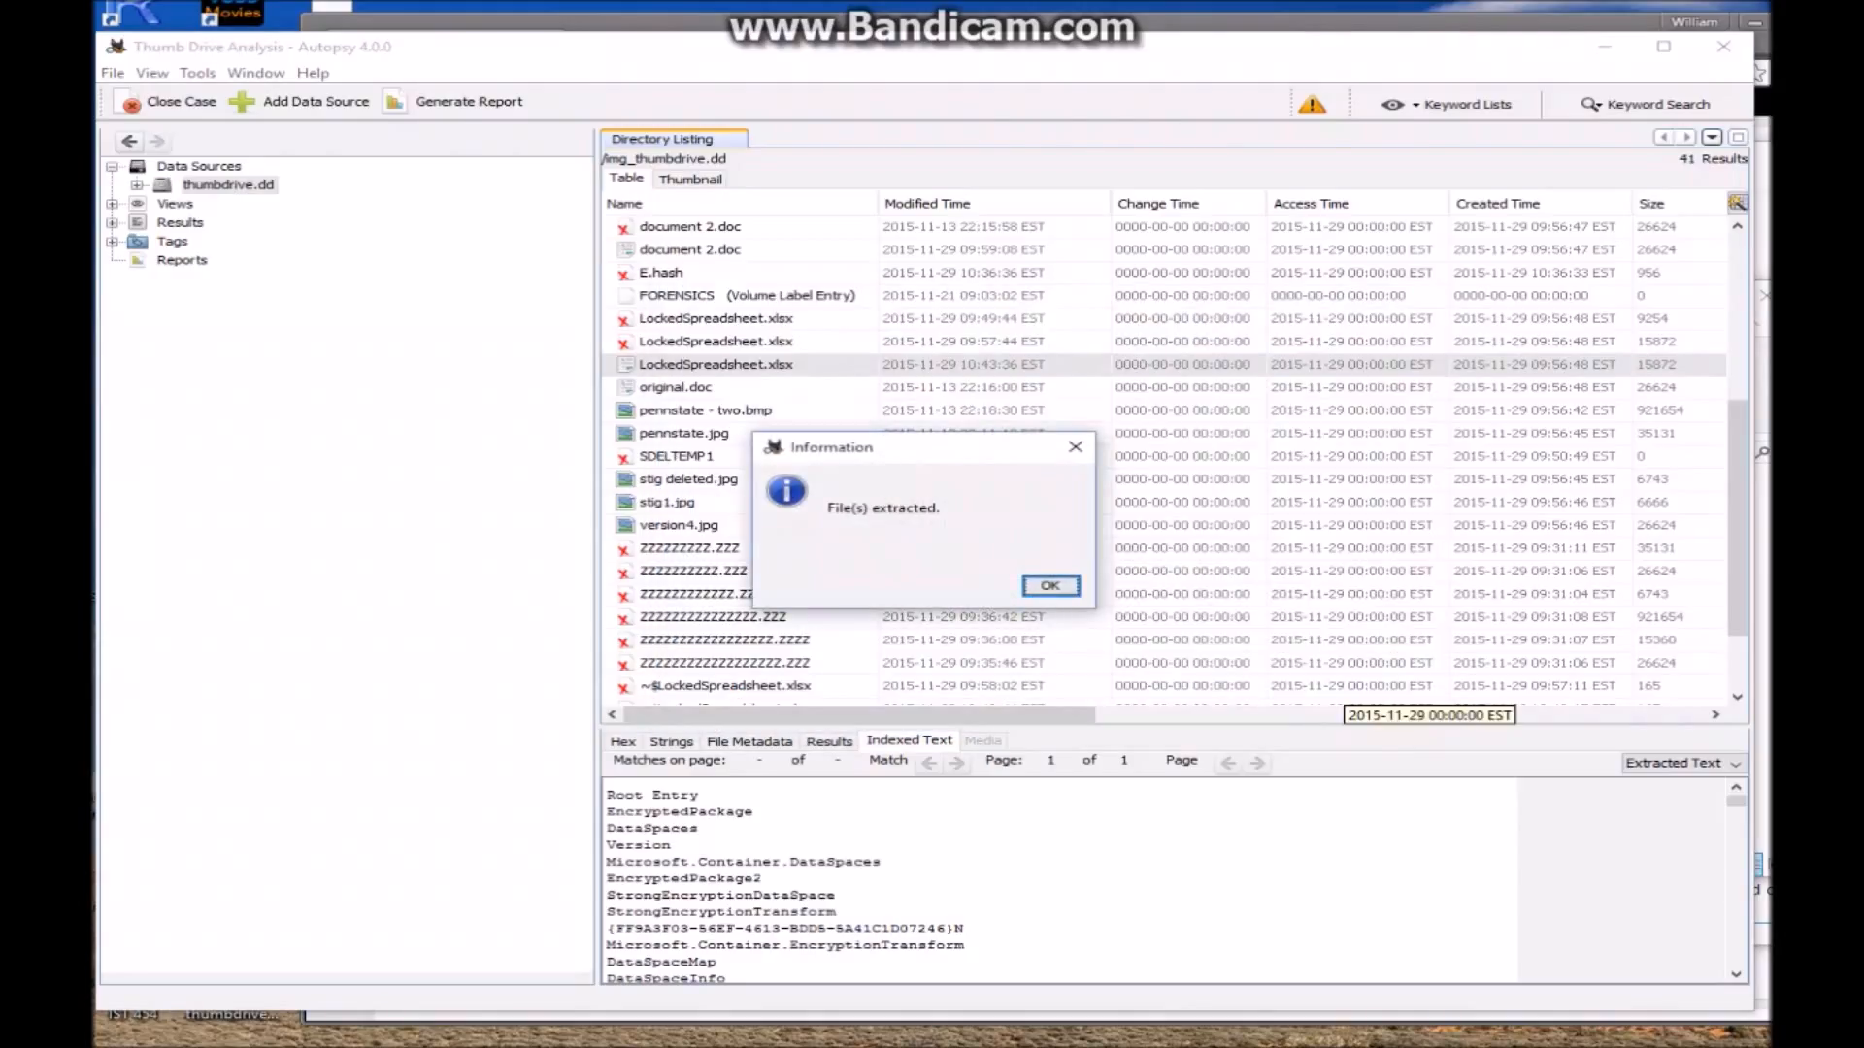
pyautogui.press('Return')
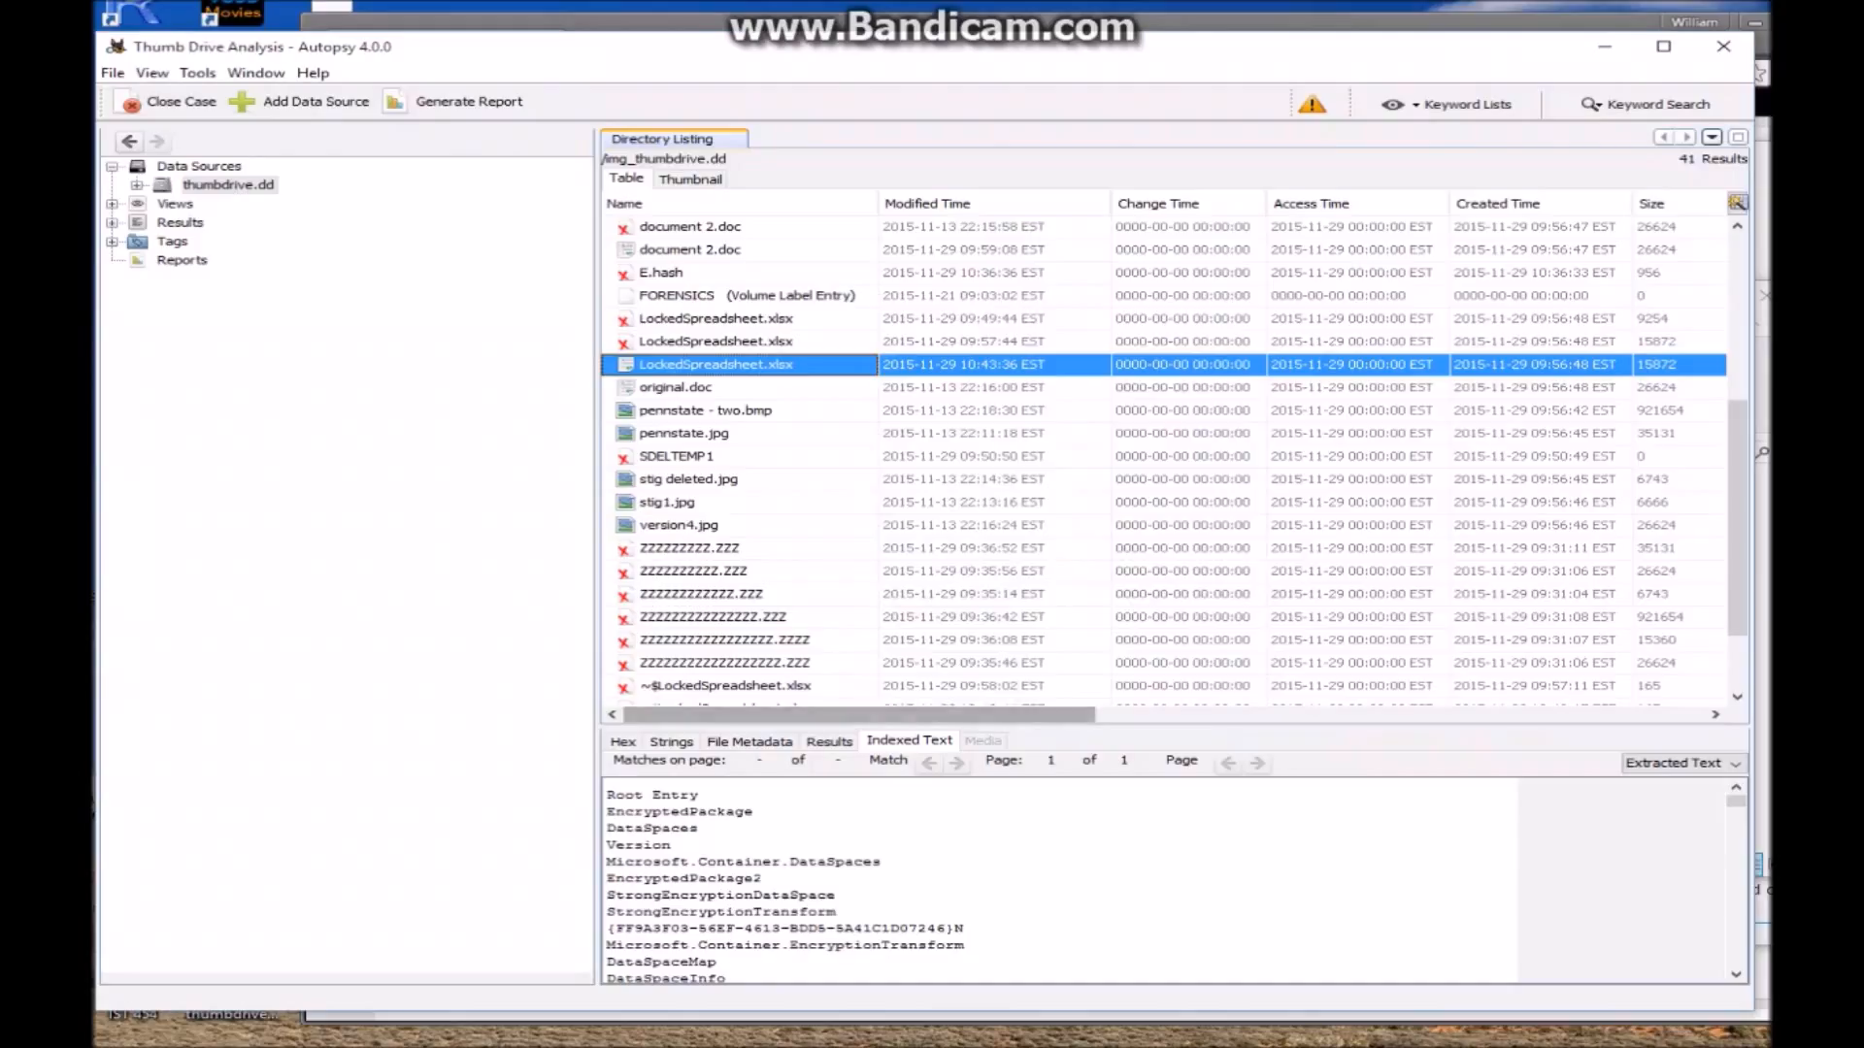
pyautogui.moveTo(907, 1028)
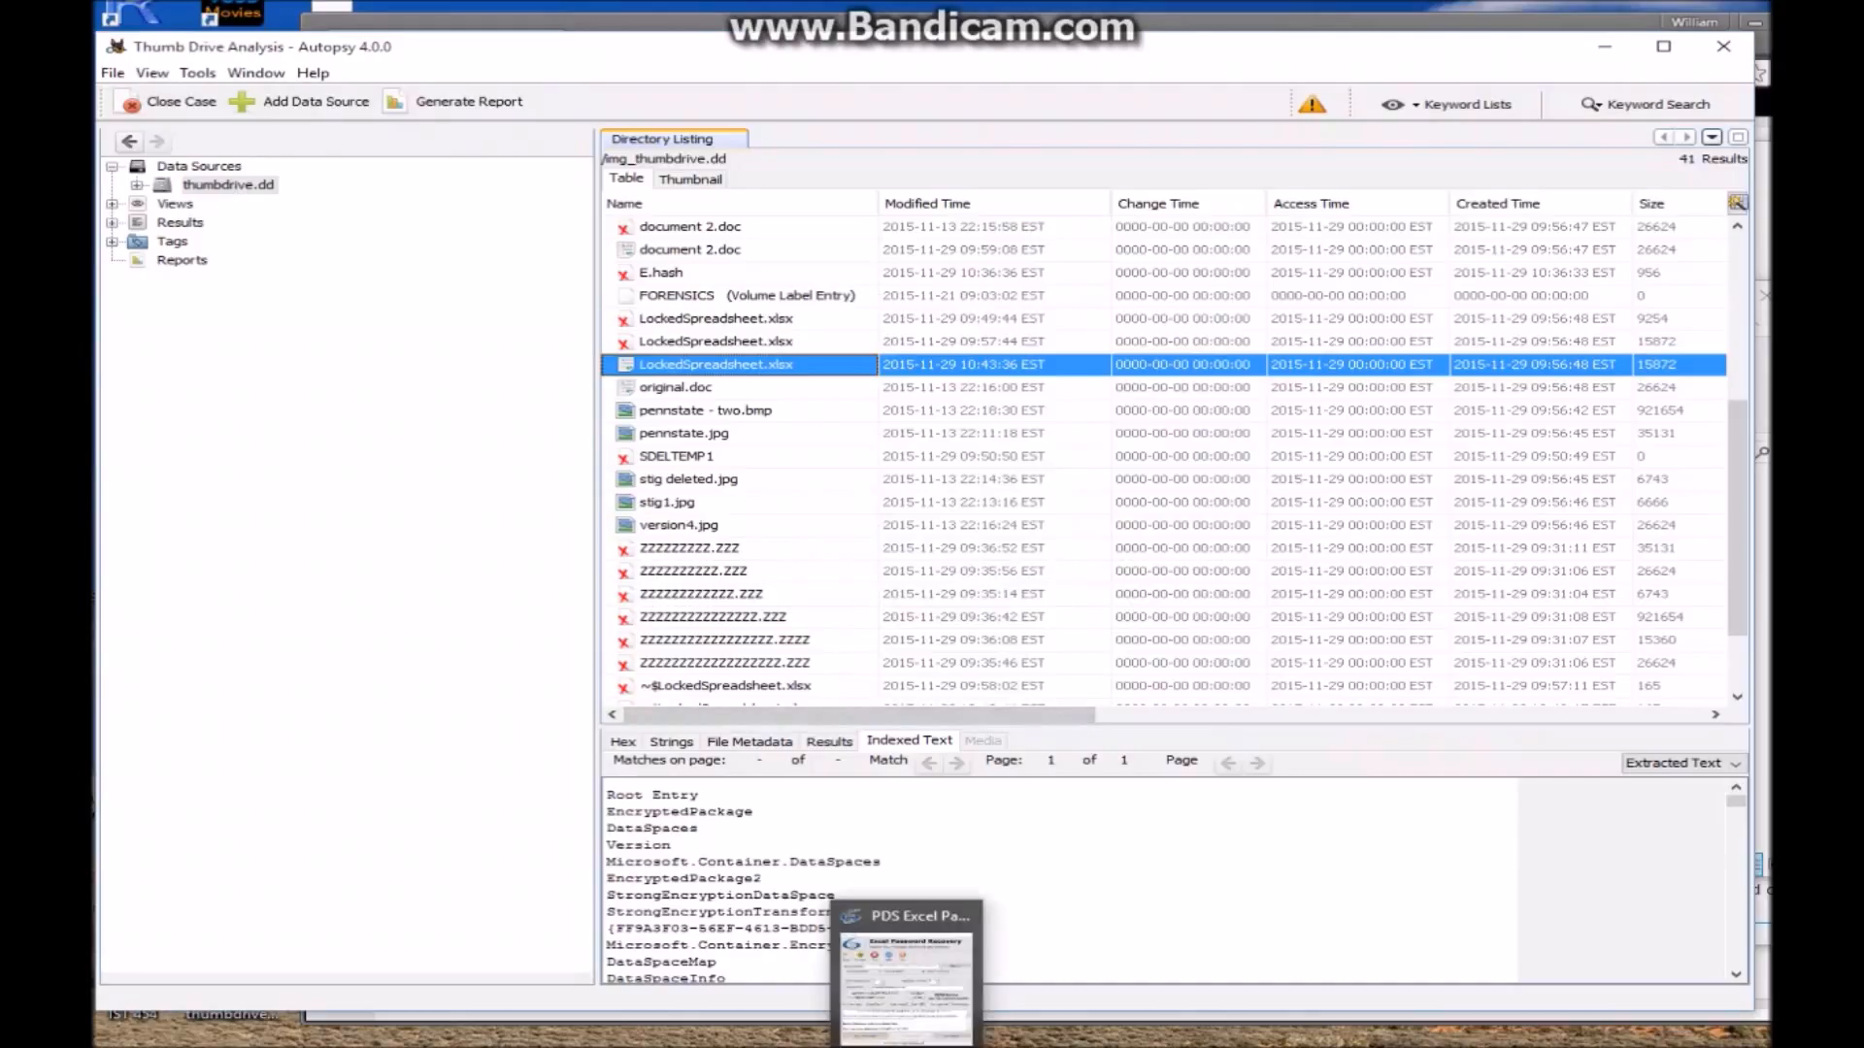
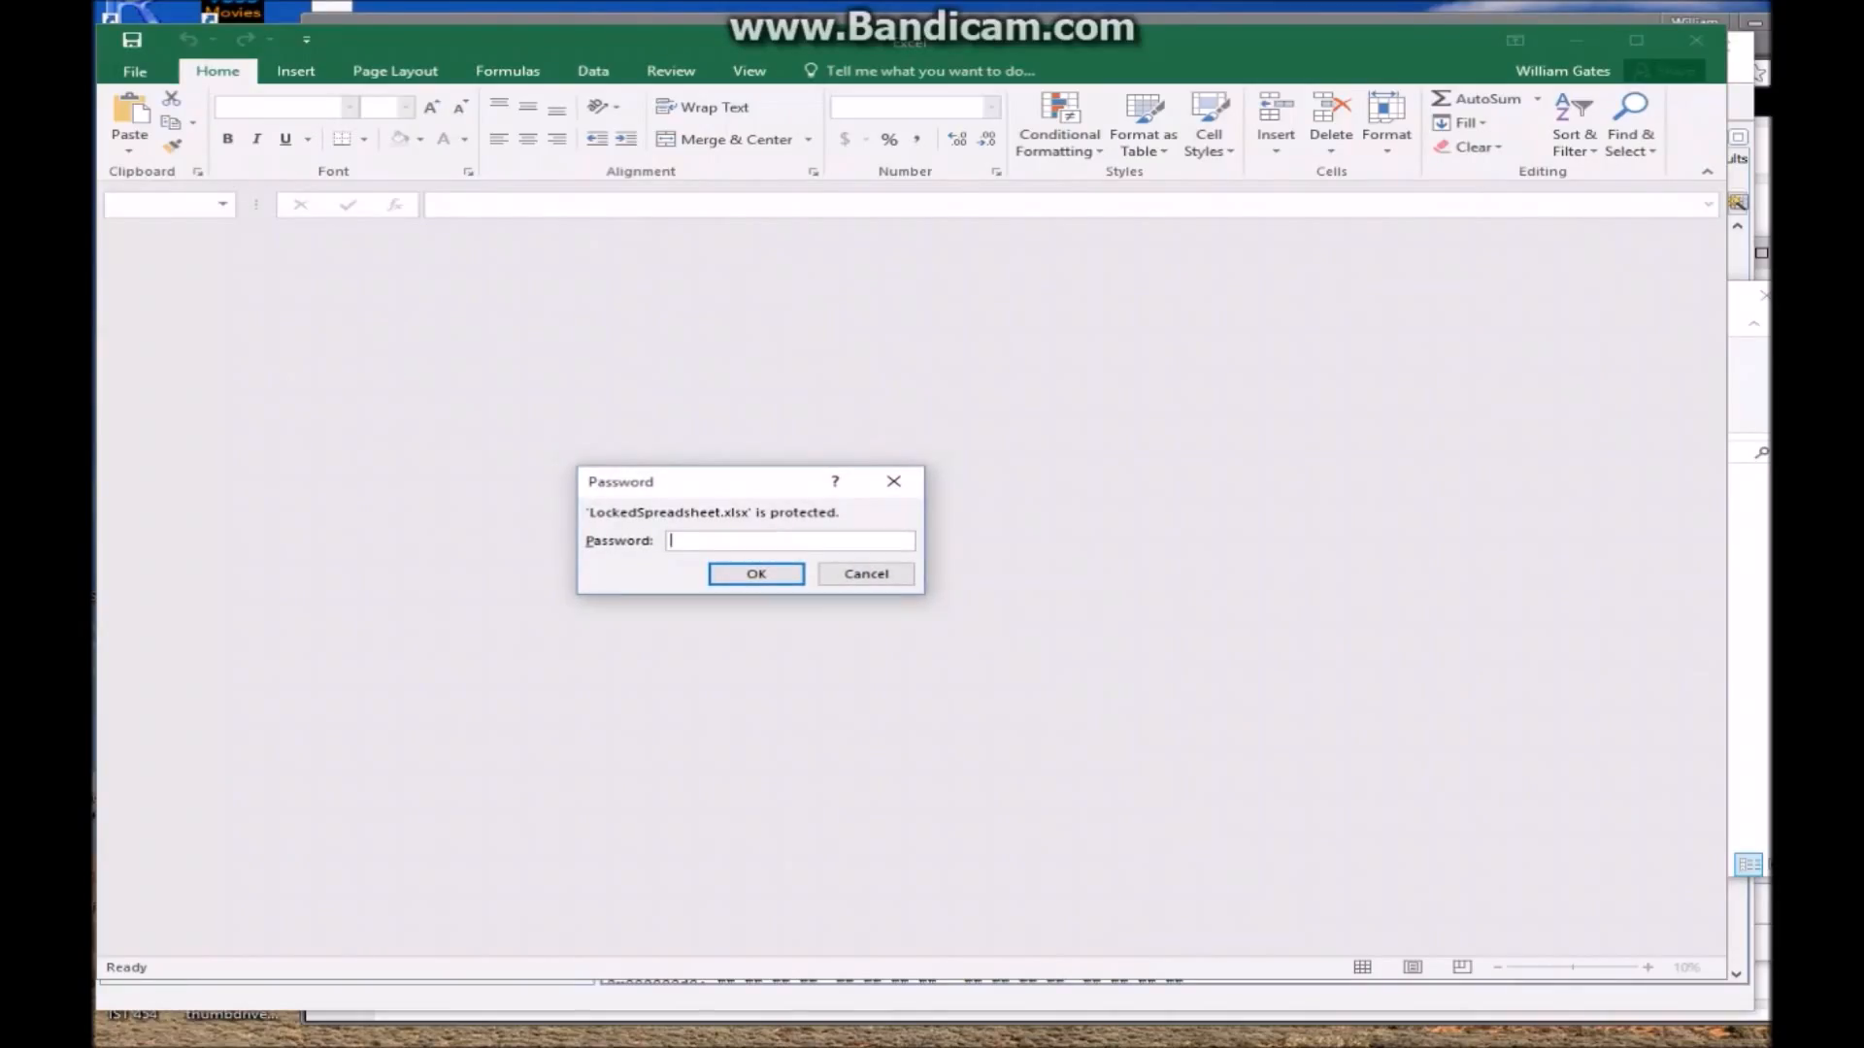
# Unlock LockedSpreadsheet.xlsx with its password, review the 30-row Trx and Passphrase table, then close it
pyautogui.write('•••')
pyautogui.press('Return')
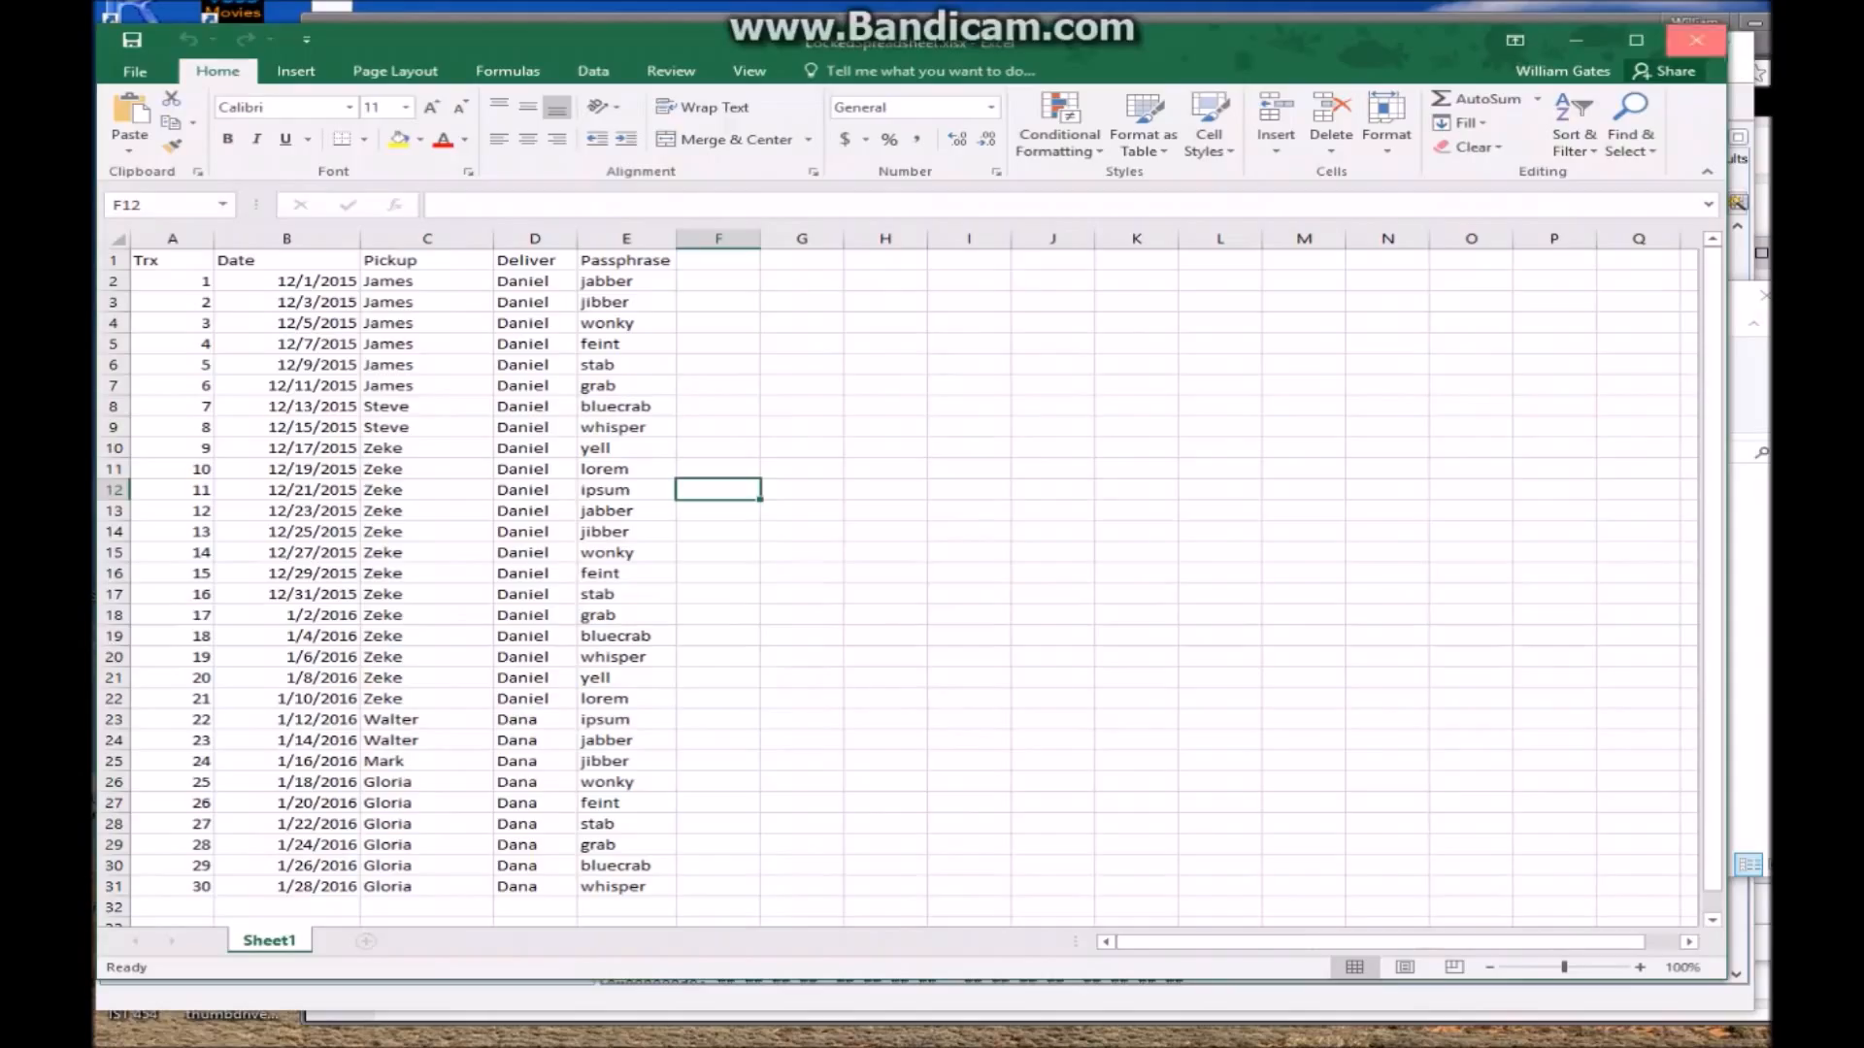
pyautogui.click(1696, 40)
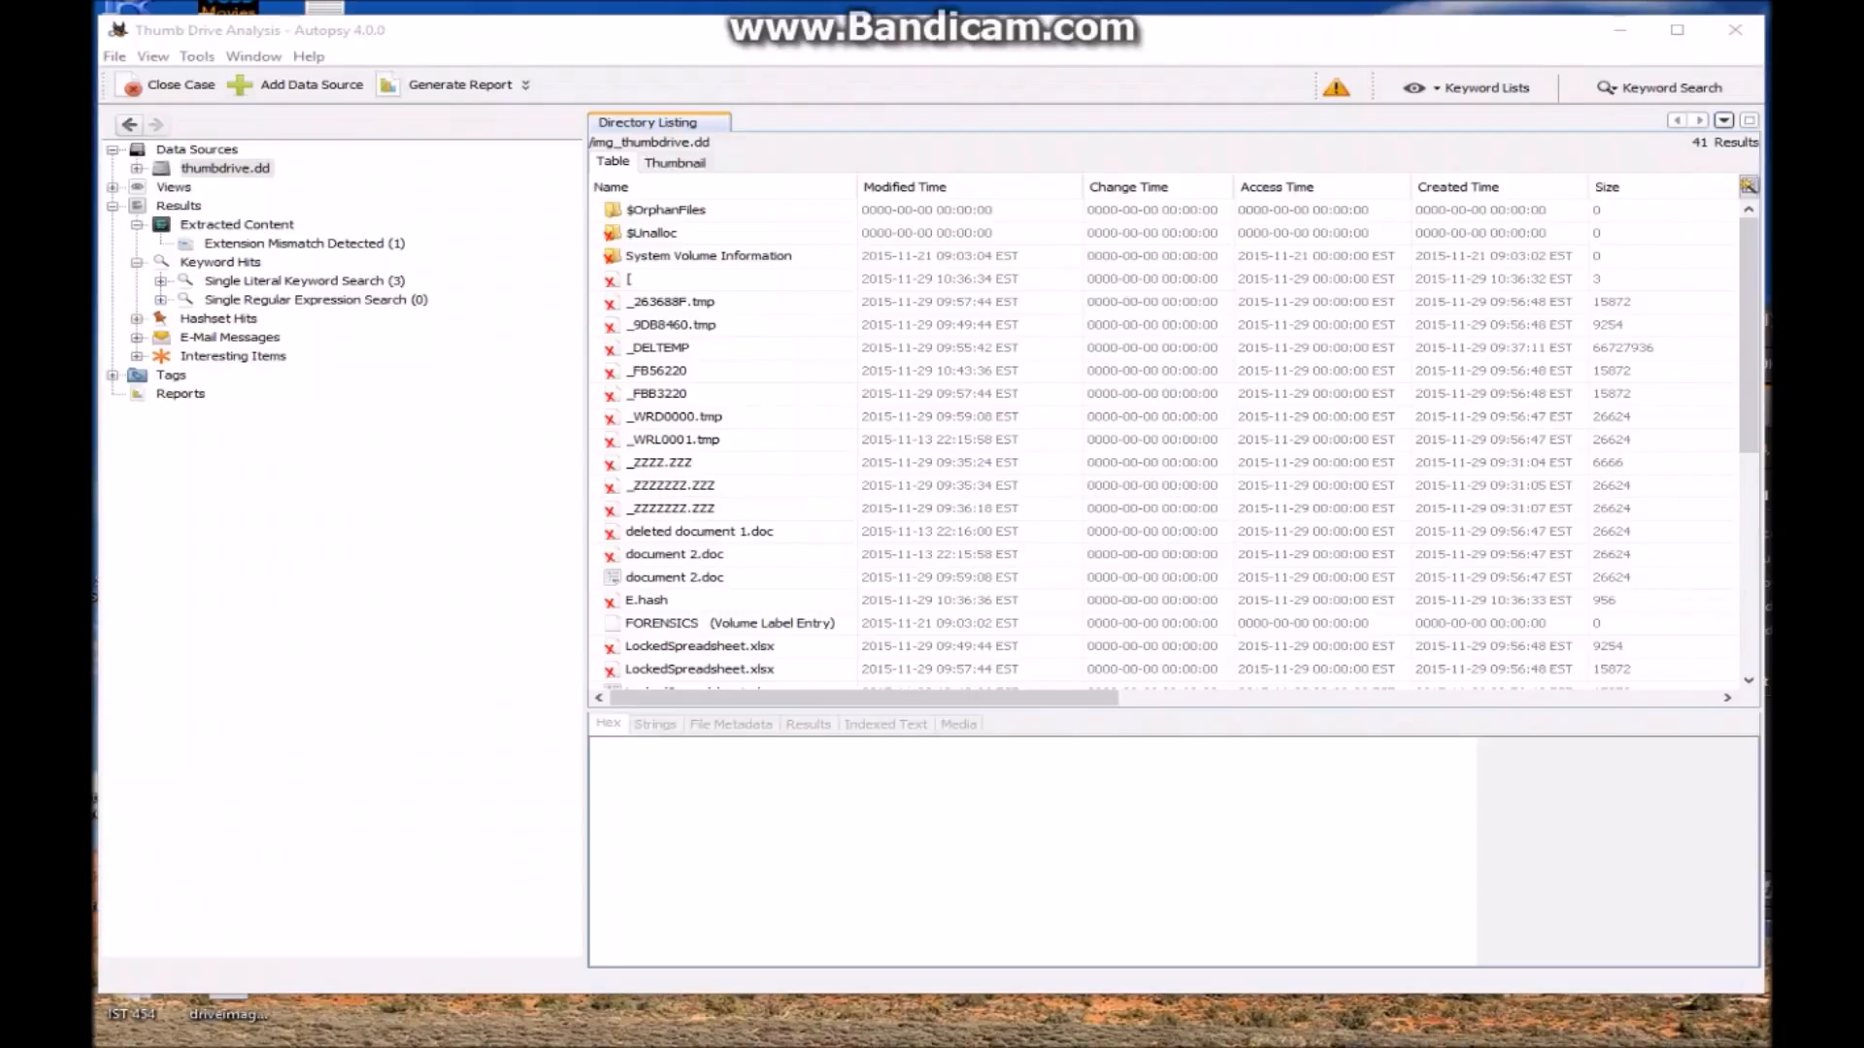
# Run an exact-match keyword search for 'commons' across the thumb drive image
pyautogui.click(1659, 88)
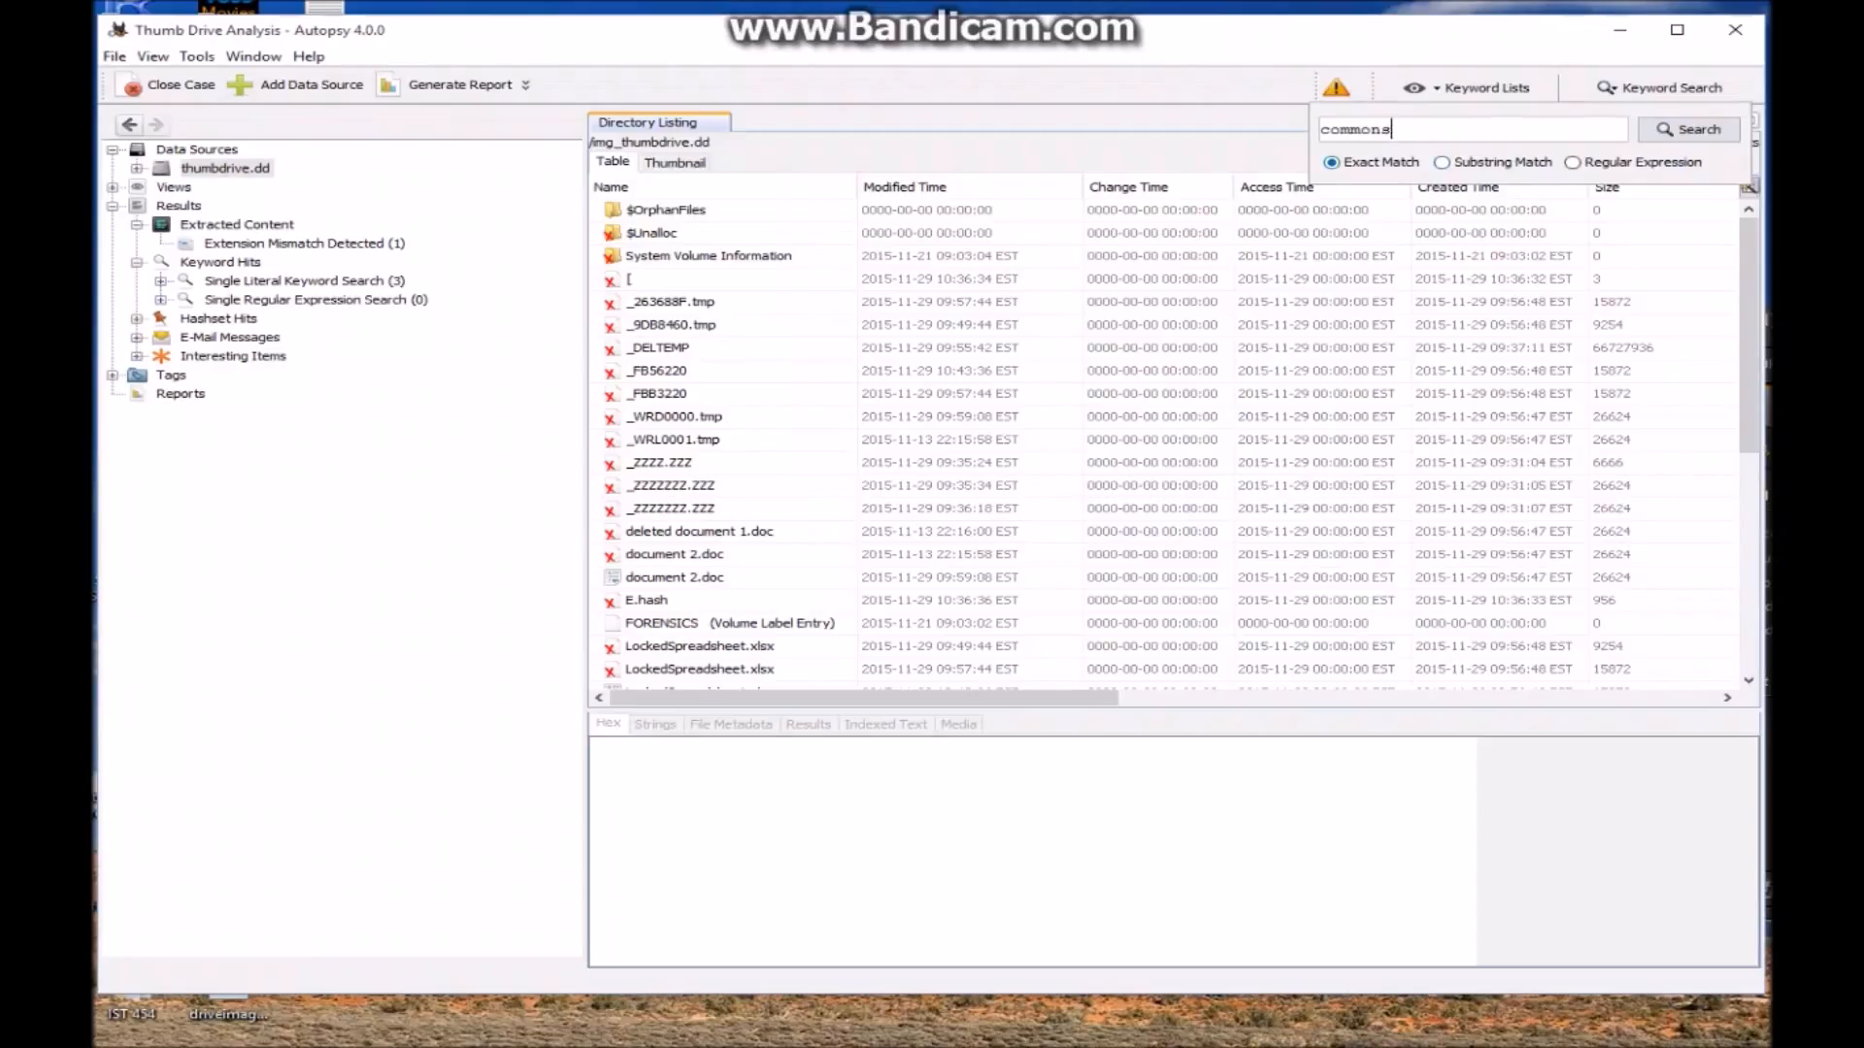
pyautogui.moveTo(1330, 130); pyautogui.dragTo(1392, 130)
pyautogui.click(1392, 130)
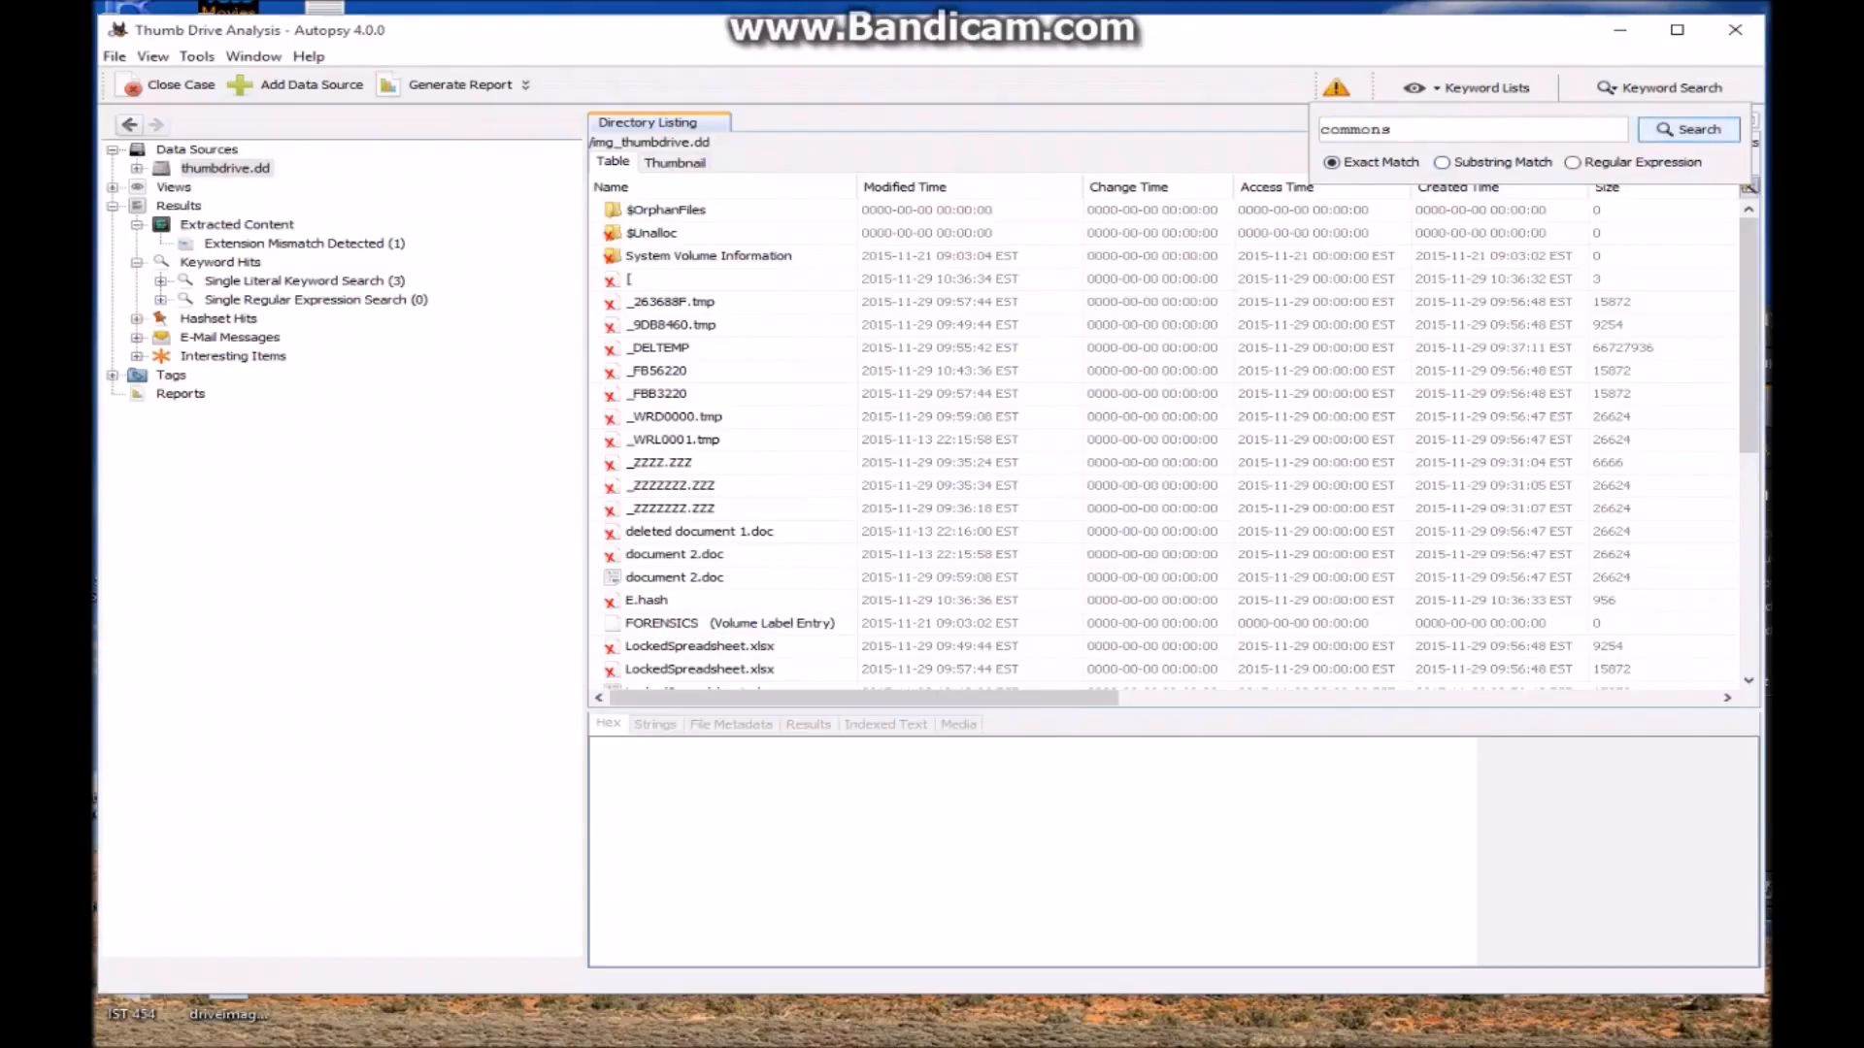
pyautogui.click(1688, 130)
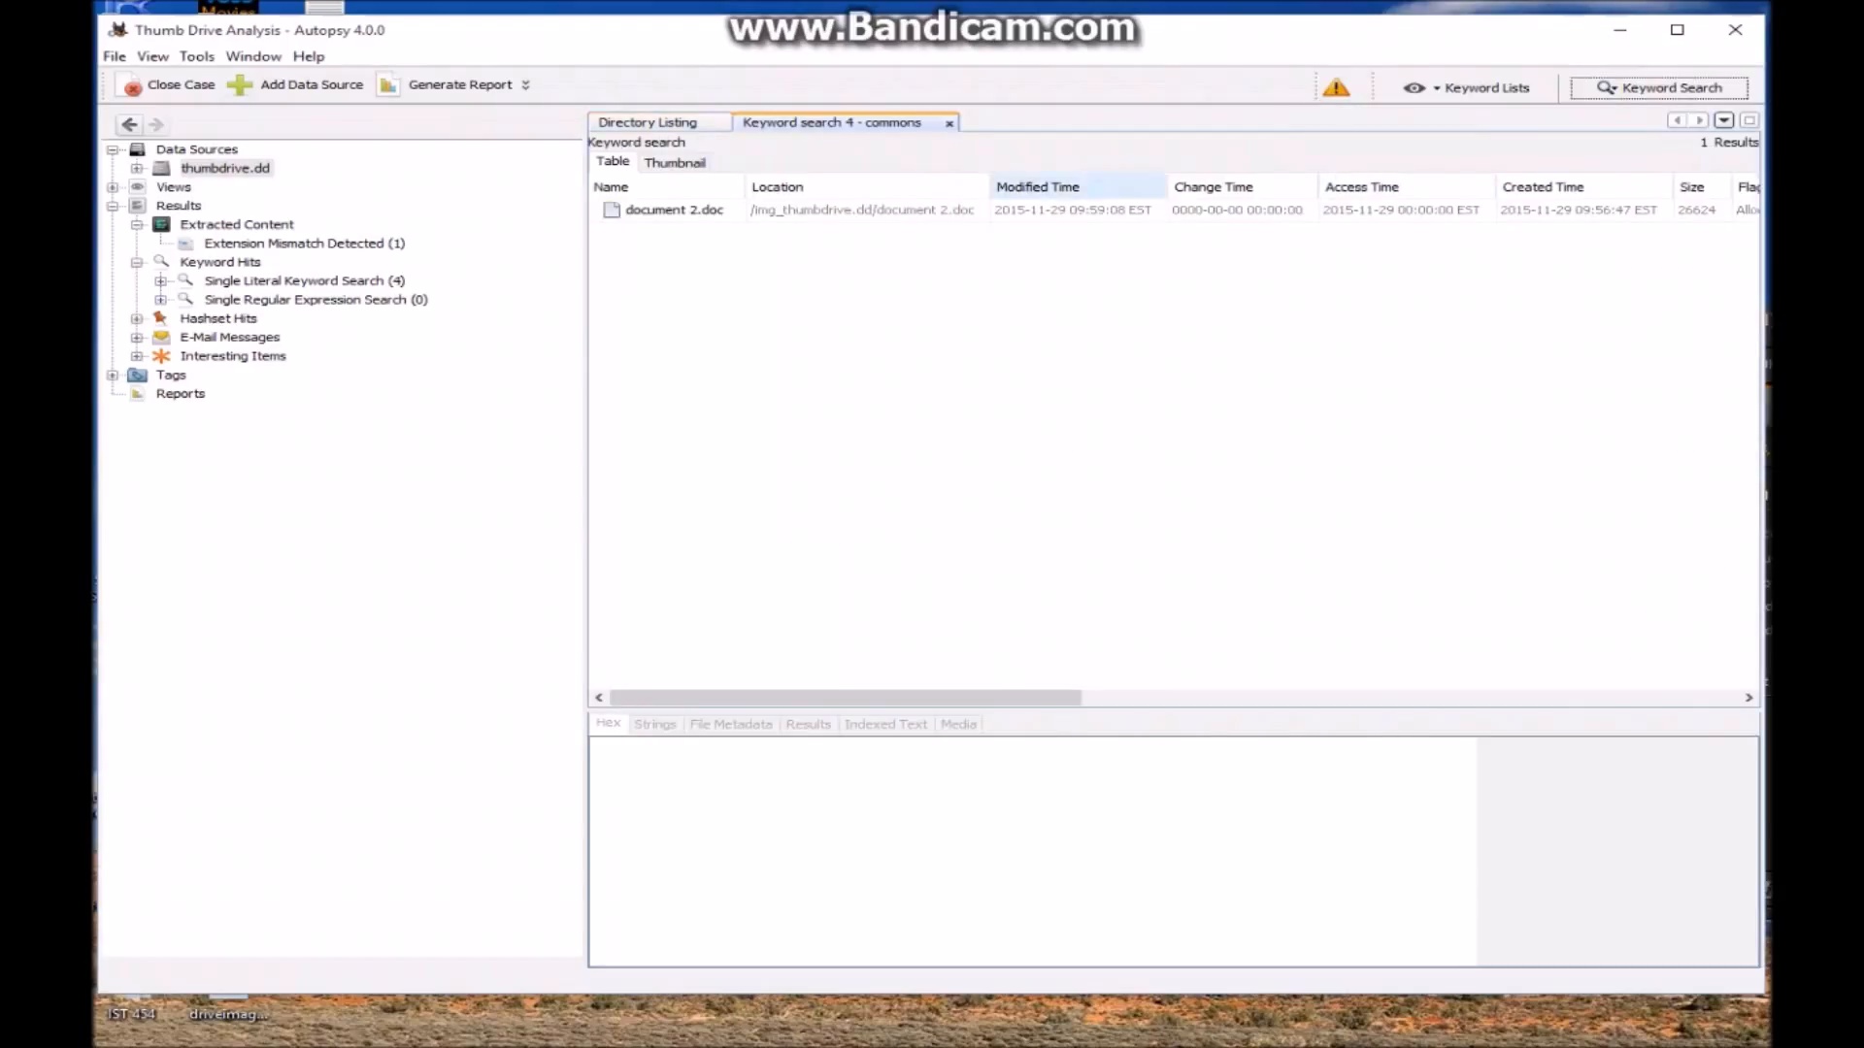
# Show document 2.doc's indexed text and highlight 'meet you at 12:30 at the commons'
pyautogui.click(674, 211)
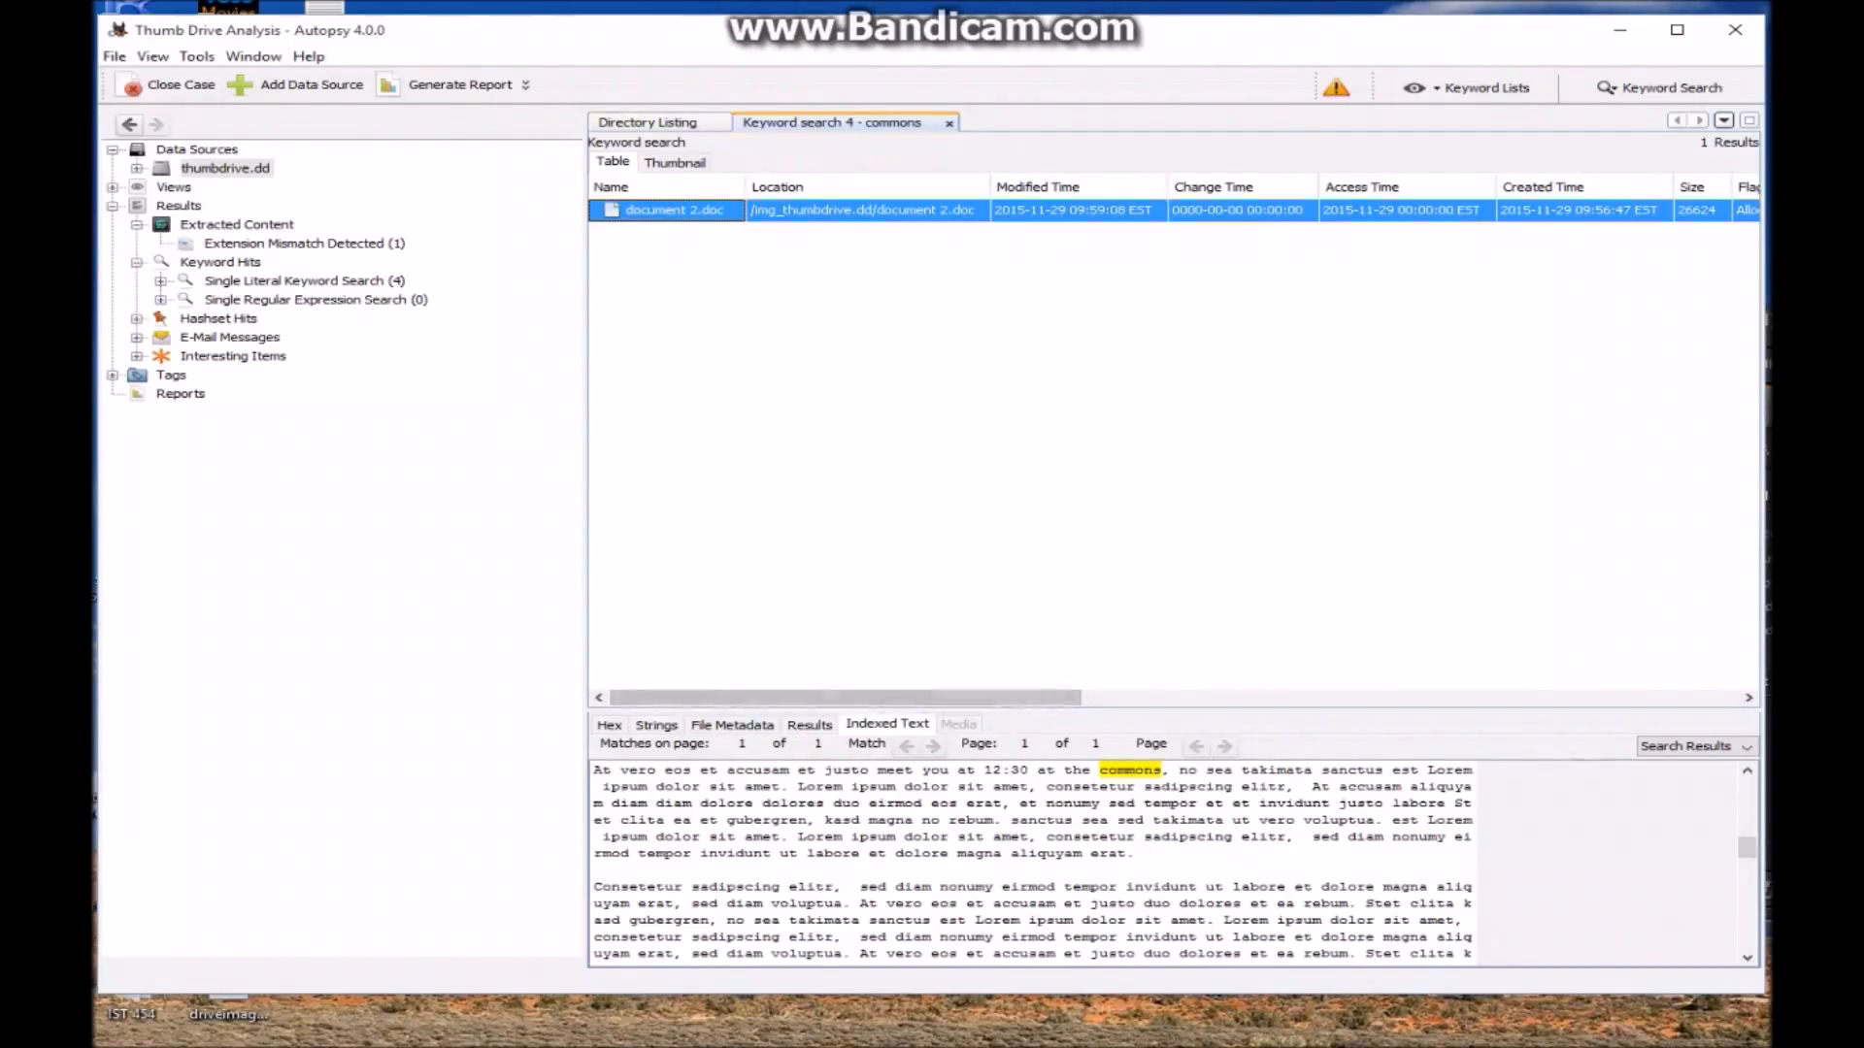
pyautogui.moveTo(870, 771); pyautogui.dragTo(1178, 771)
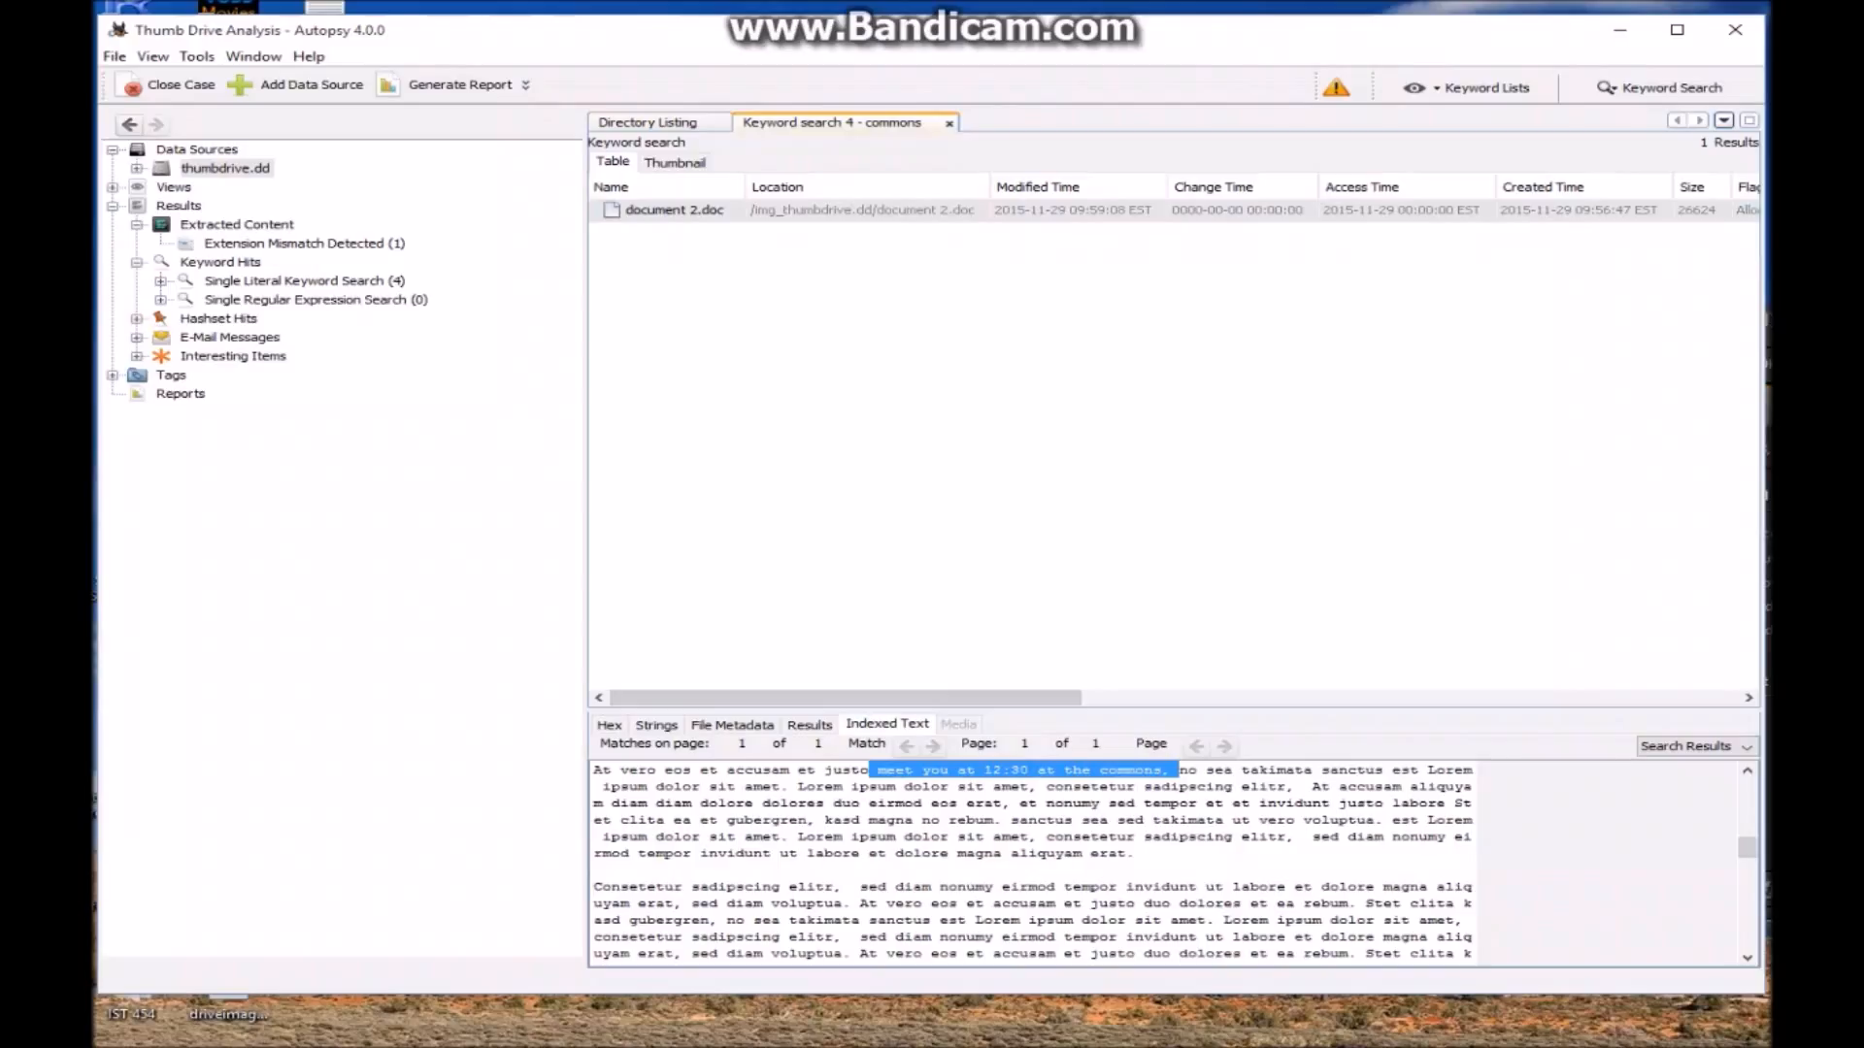